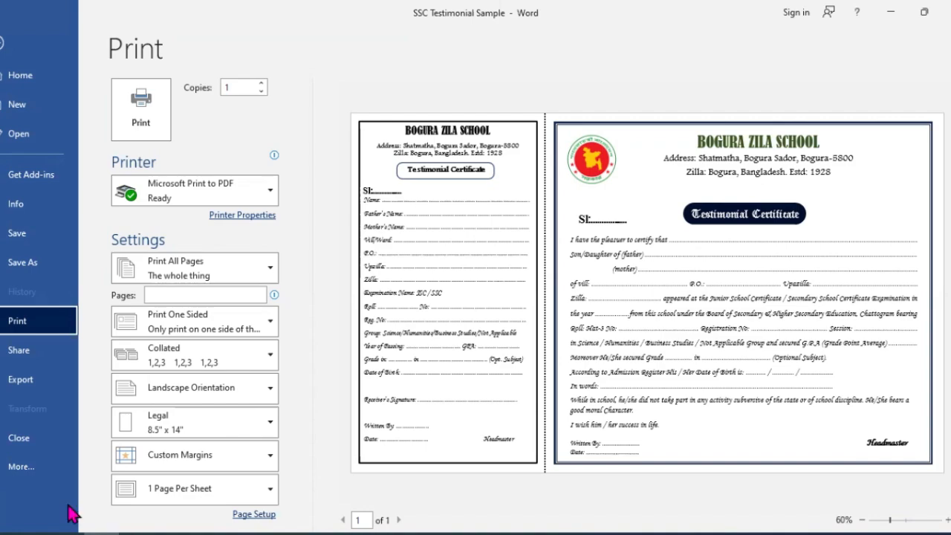
Step: Leave the print preview of the sample testimonial and create a new blank document
{"action": "left_click", "coordinate": [424, 318]}
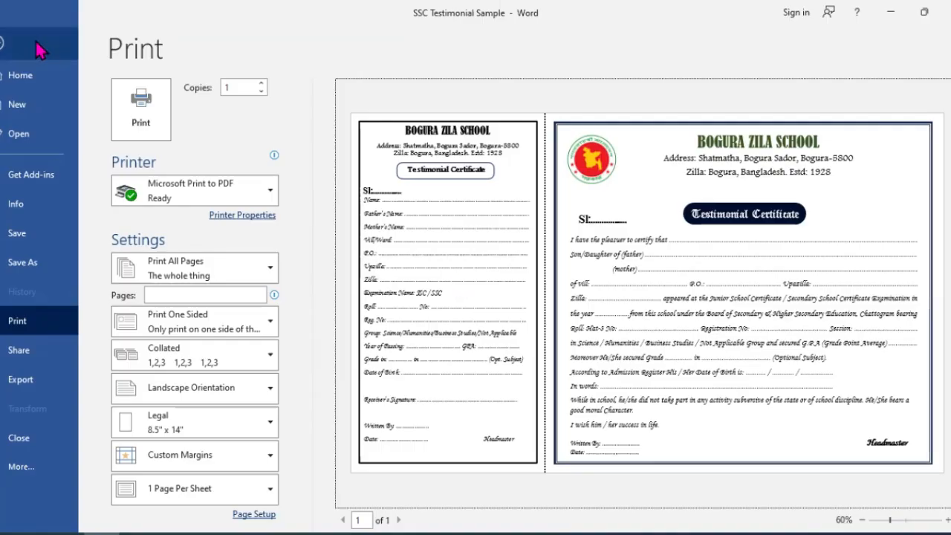
{"action": "left_click", "coordinate": [7, 49]}
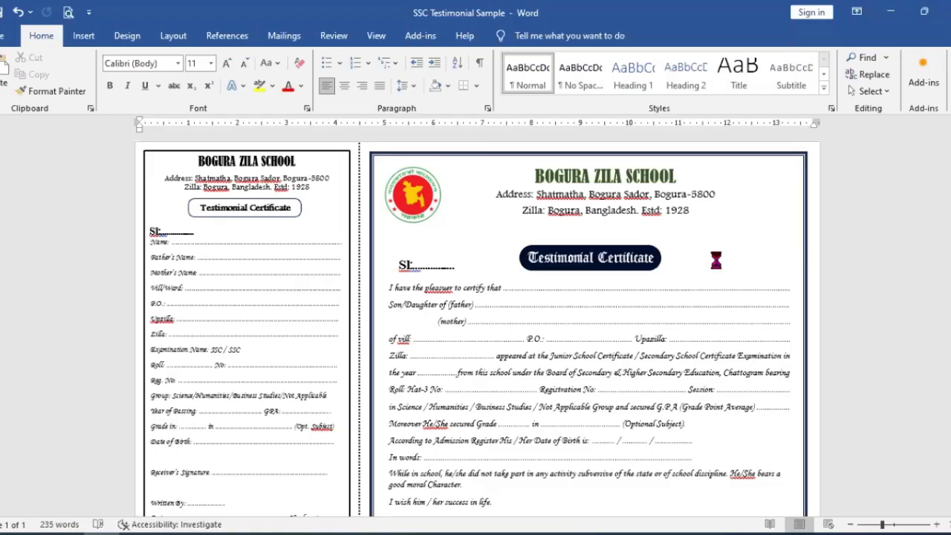
{"action": "key", "text": "ctrl+n"}
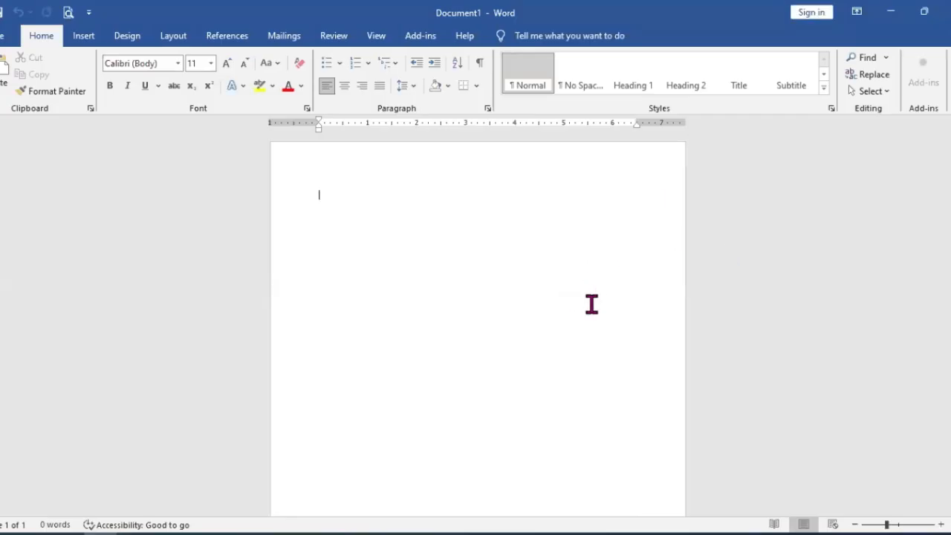
Step: Set the new document's paper size to Legal, 8.5" by 14"
{"action": "left_click", "coordinate": [175, 39]}
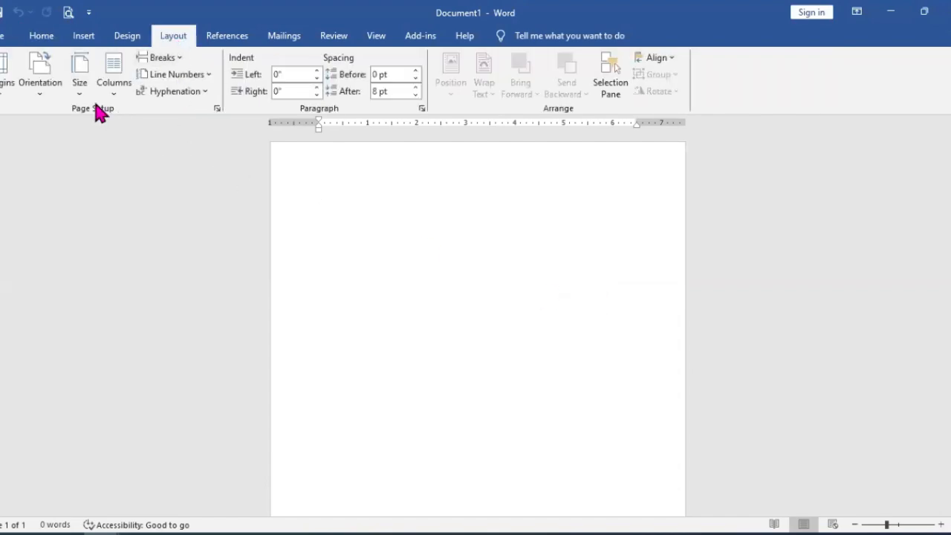
{"action": "left_click", "coordinate": [217, 110]}
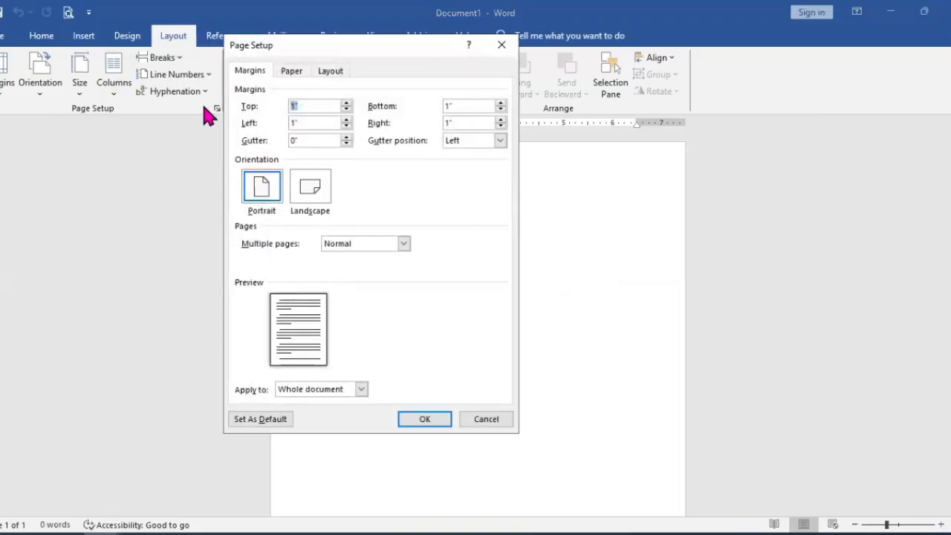
{"action": "left_click", "coordinate": [286, 72]}
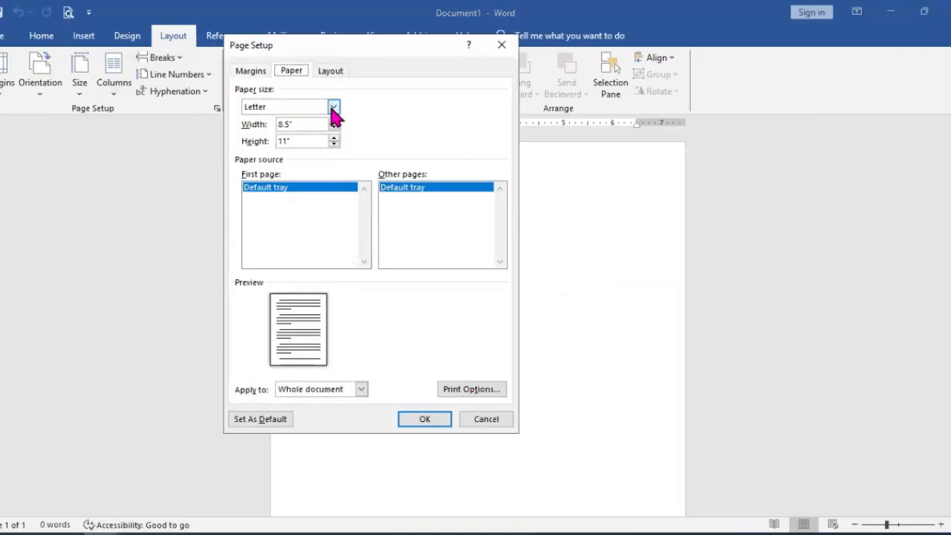
{"action": "left_click", "coordinate": [334, 107]}
{"action": "left_click", "coordinate": [301, 130]}
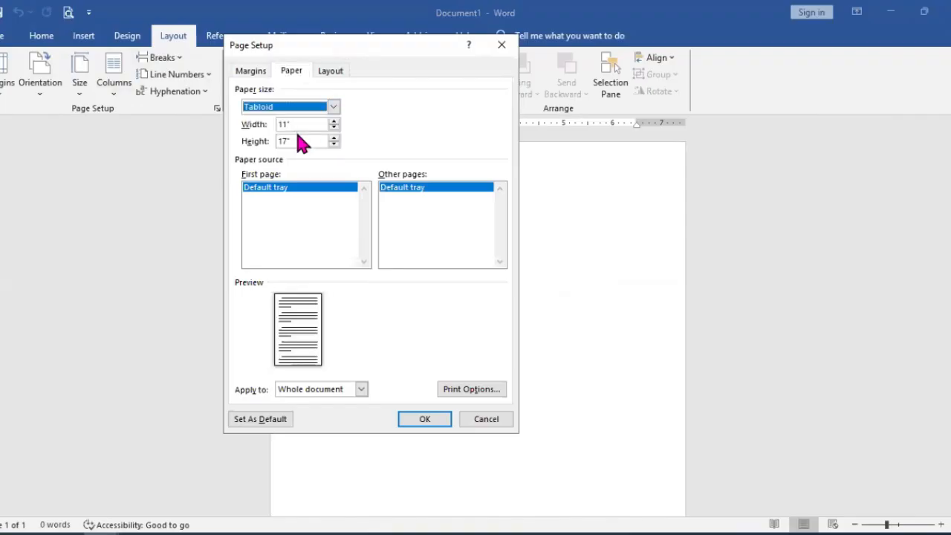
{"action": "left_click", "coordinate": [333, 106]}
{"action": "left_click", "coordinate": [297, 139]}
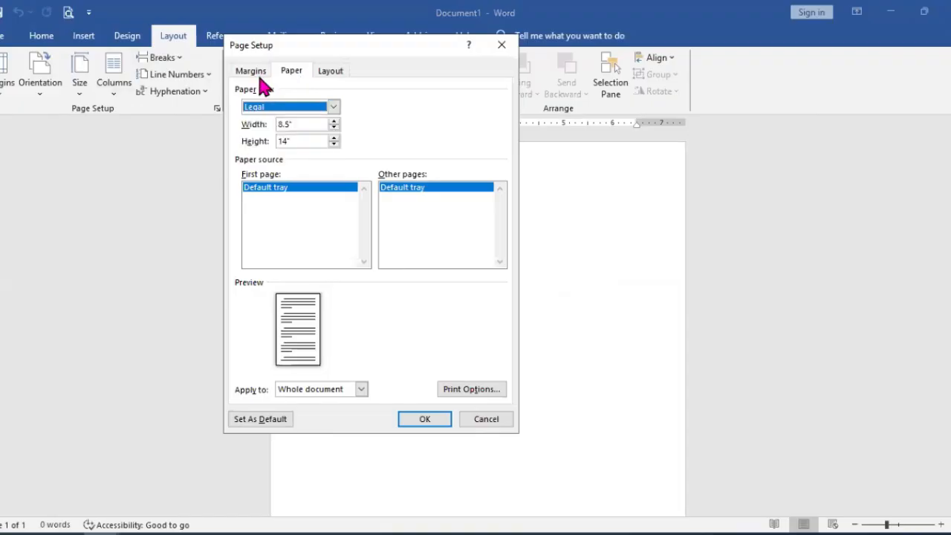
Step: Set all four page margins to 0.5" and the page orientation to landscape for the whole document
{"action": "left_click", "coordinate": [250, 71]}
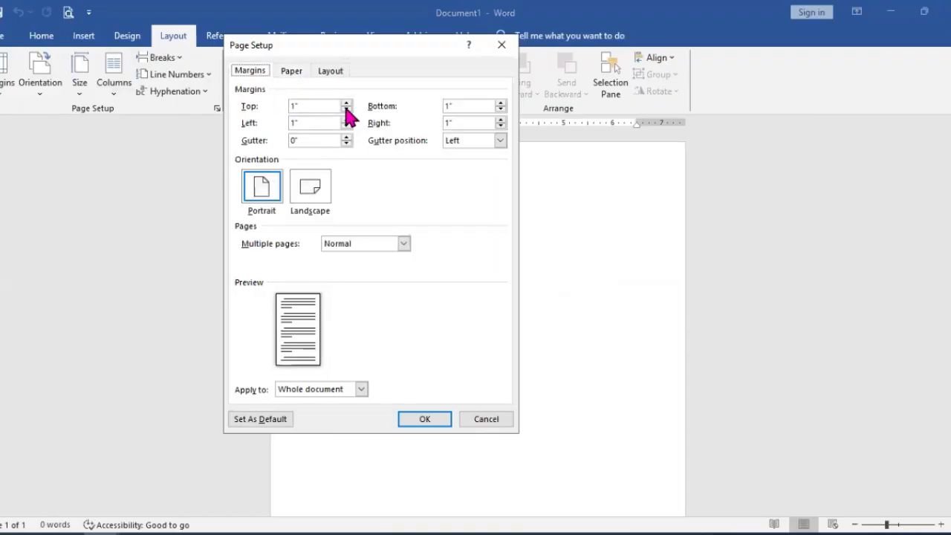
{"action": "left_click", "coordinate": [346, 110]}
{"action": "left_click", "coordinate": [347, 110]}
{"action": "left_click", "coordinate": [347, 110]}
{"action": "left_click", "coordinate": [346, 110]}
{"action": "left_click", "coordinate": [346, 110]}
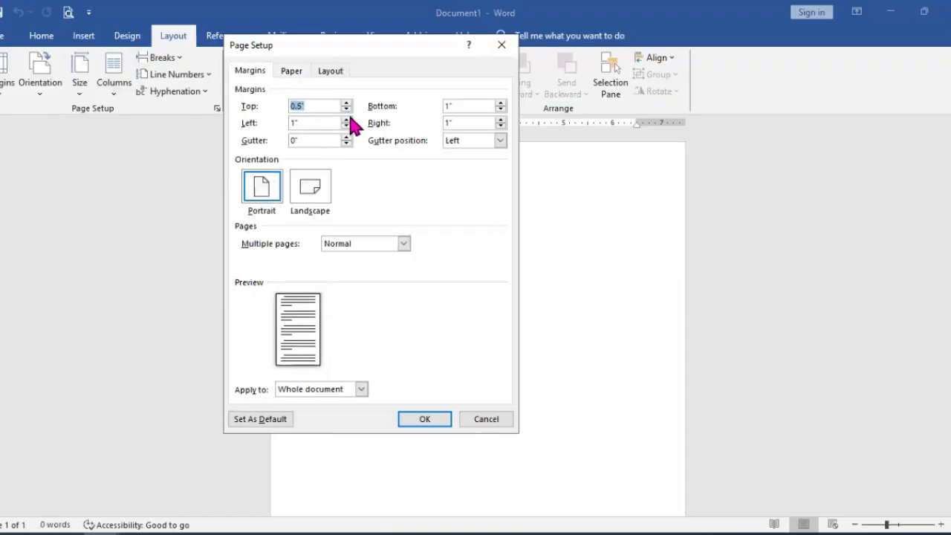
{"action": "left_click", "coordinate": [346, 126]}
{"action": "left_click", "coordinate": [346, 126]}
{"action": "left_click", "coordinate": [347, 127]}
{"action": "left_click", "coordinate": [346, 126]}
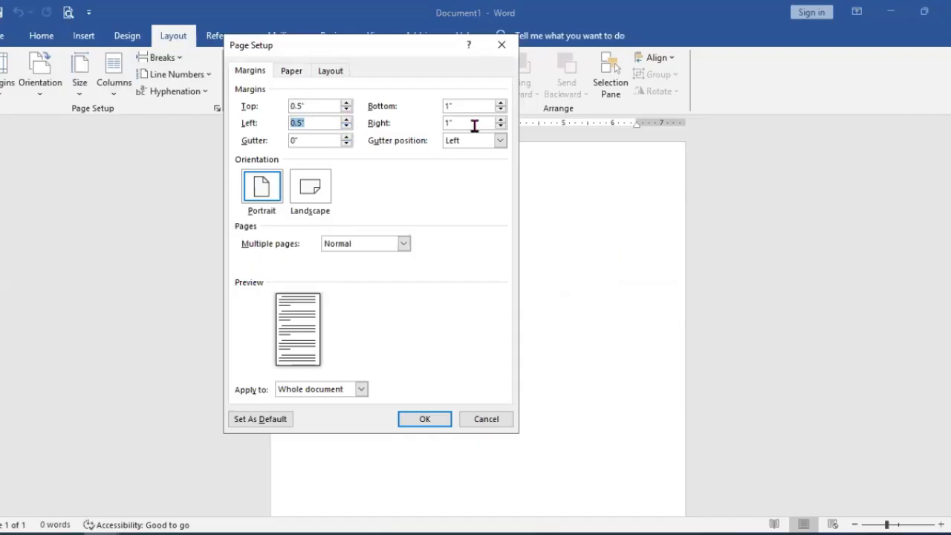
{"action": "left_click", "coordinate": [501, 110]}
{"action": "left_click", "coordinate": [501, 110]}
{"action": "left_click", "coordinate": [501, 110]}
{"action": "left_click", "coordinate": [501, 126]}
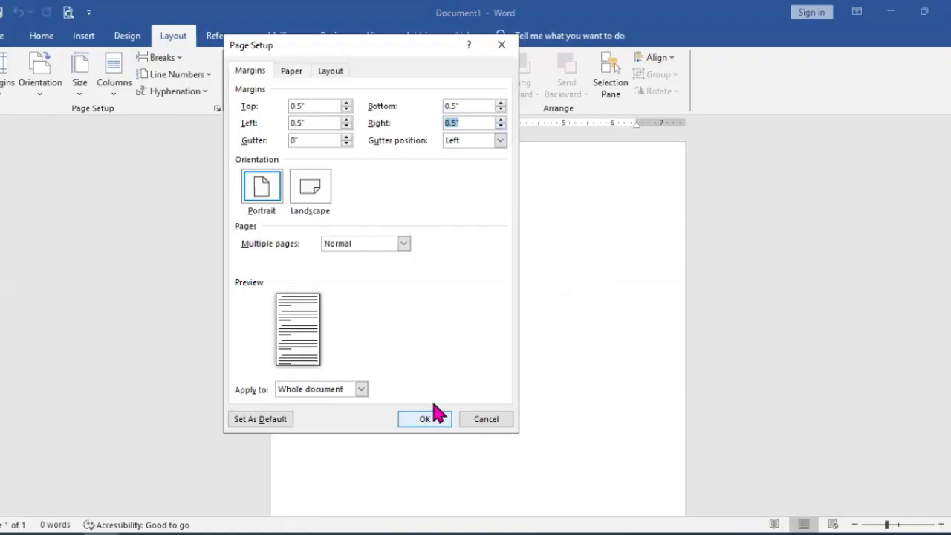
{"action": "left_click", "coordinate": [319, 195]}
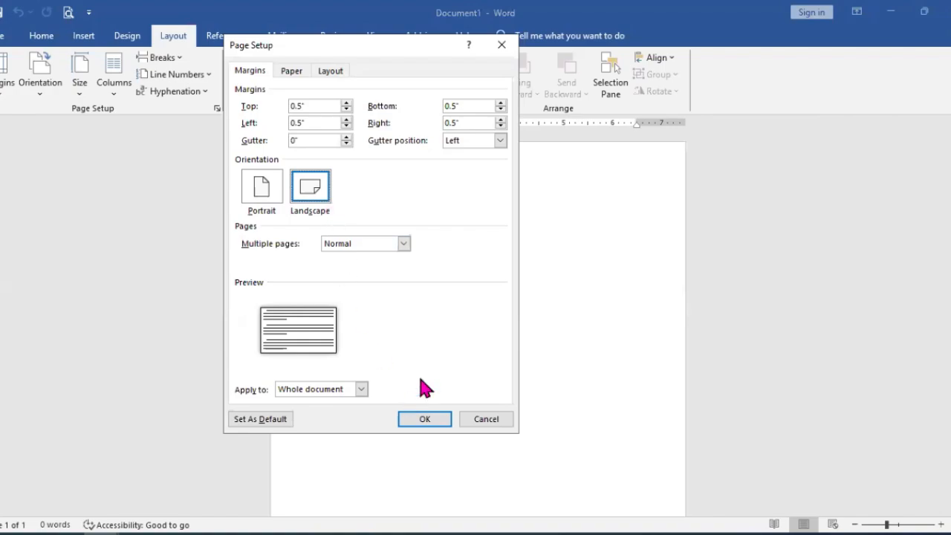
{"action": "left_click", "coordinate": [430, 421]}
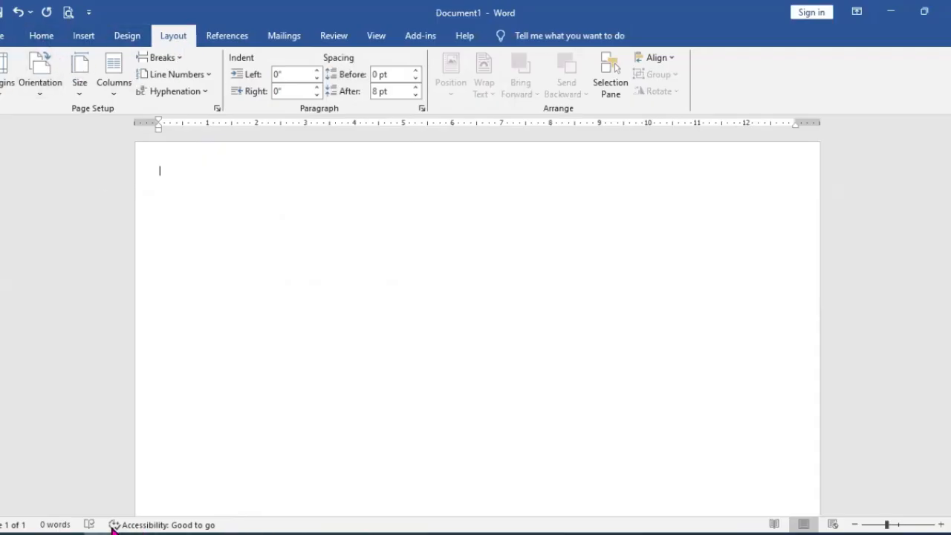
{"action": "mouse_move", "coordinate": [111, 529]}
{"action": "left_click", "coordinate": [95, 493]}
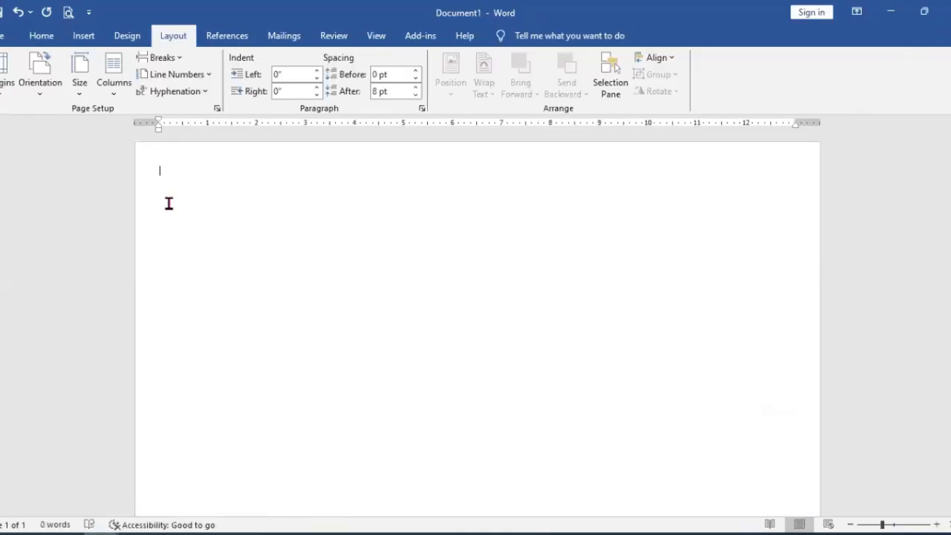
Step: Draw a tall rectangle about 3.81" wide and 7.61" high, starting at the page's left margin
{"action": "left_click", "coordinate": [84, 38]}
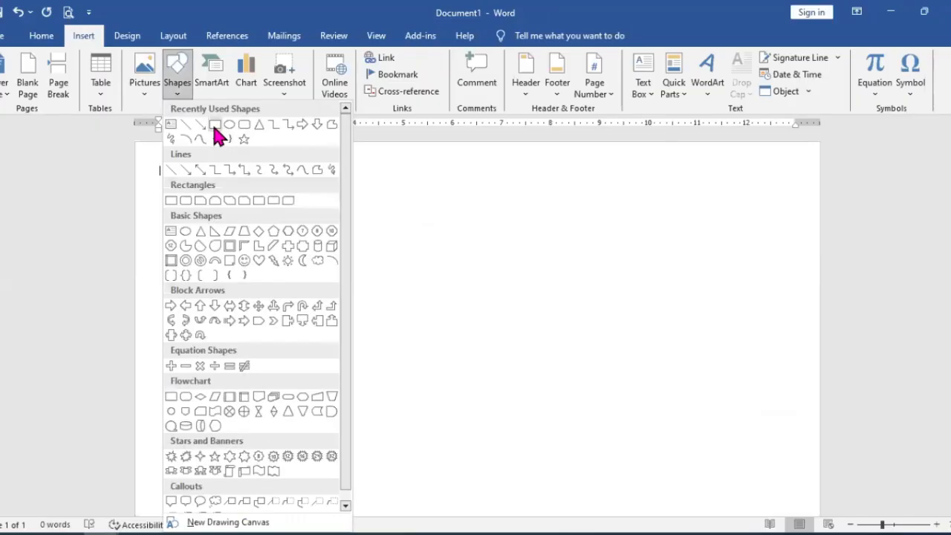
{"action": "left_click", "coordinate": [214, 128]}
{"action": "left_click_drag", "start_coordinate": [160, 160], "coordinate": [244, 337]}
{"action": "left_click_drag", "start_coordinate": [346, 503], "coordinate": [344, 501]}
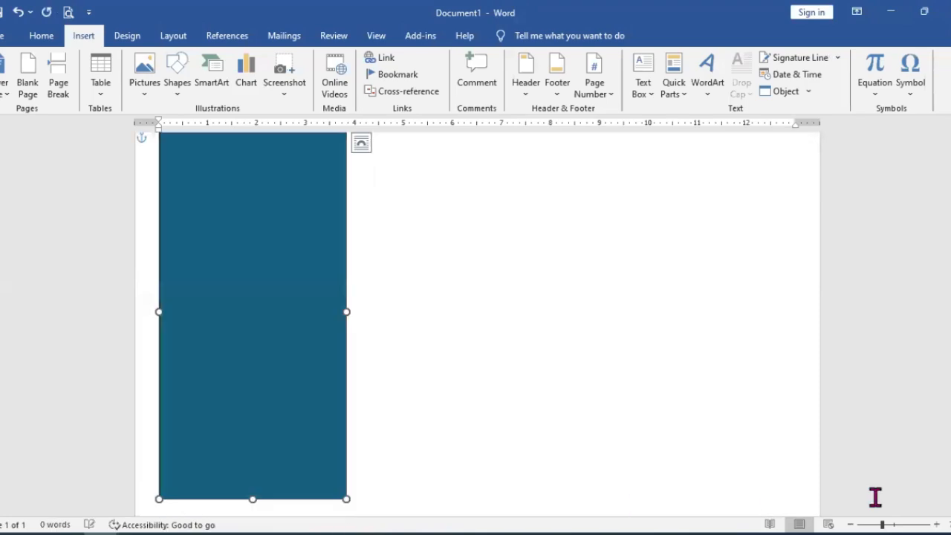
Step: Resize the rectangle to 4" wide and 7.8" high, and shift it slightly upward on the page
{"action": "left_click", "coordinate": [851, 524]}
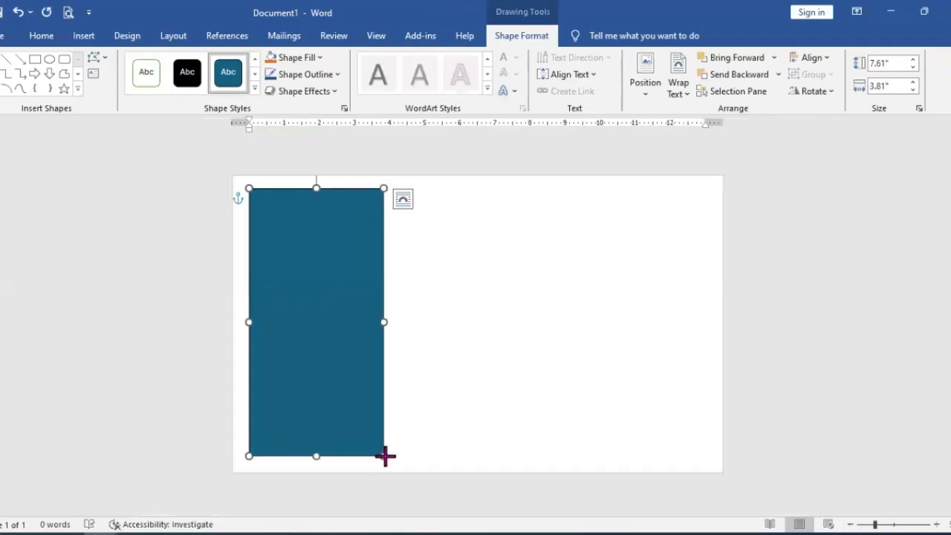
{"action": "left_click_drag", "start_coordinate": [385, 456], "coordinate": [391, 454]}
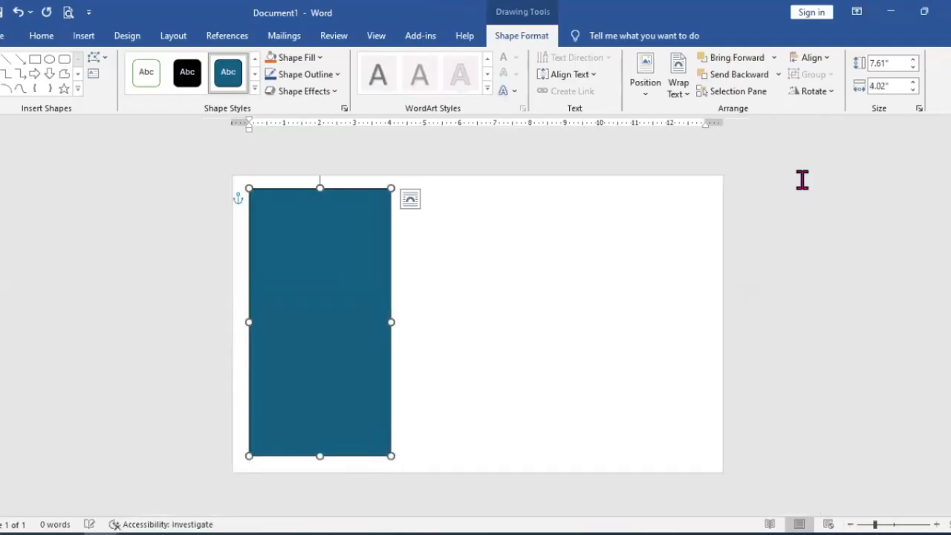
{"action": "left_click", "coordinate": [914, 90]}
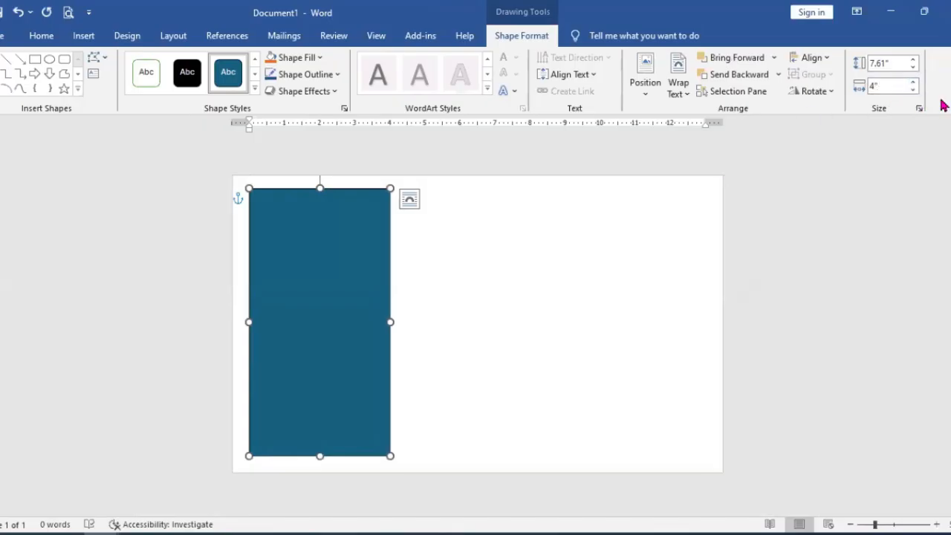
{"action": "left_click", "coordinate": [914, 67]}
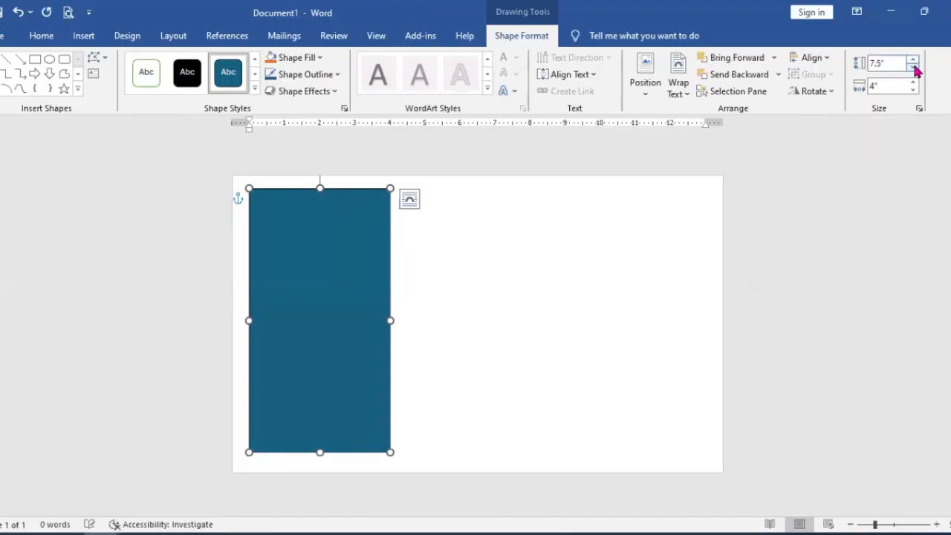
{"action": "left_click", "coordinate": [915, 61]}
{"action": "left_click", "coordinate": [915, 61]}
{"action": "left_click", "coordinate": [915, 61]}
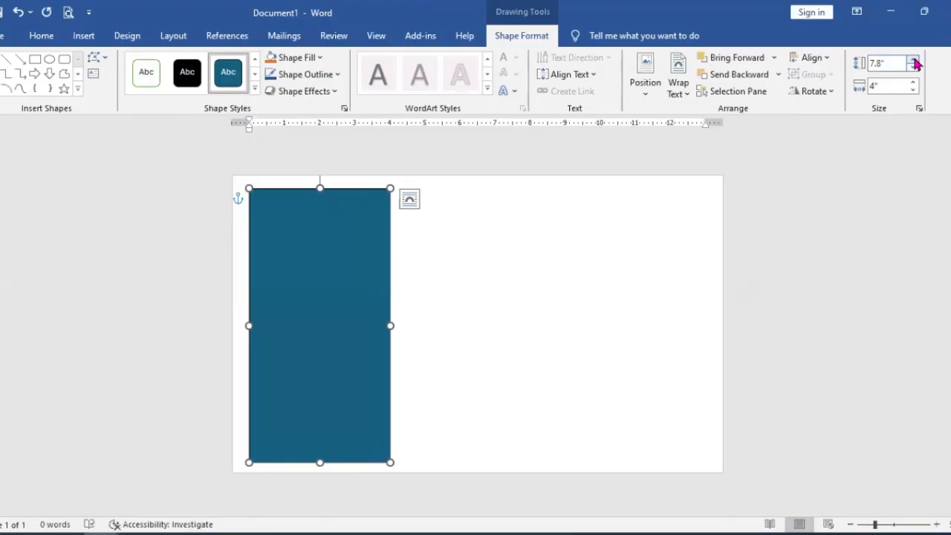
{"action": "left_click", "coordinate": [915, 61]}
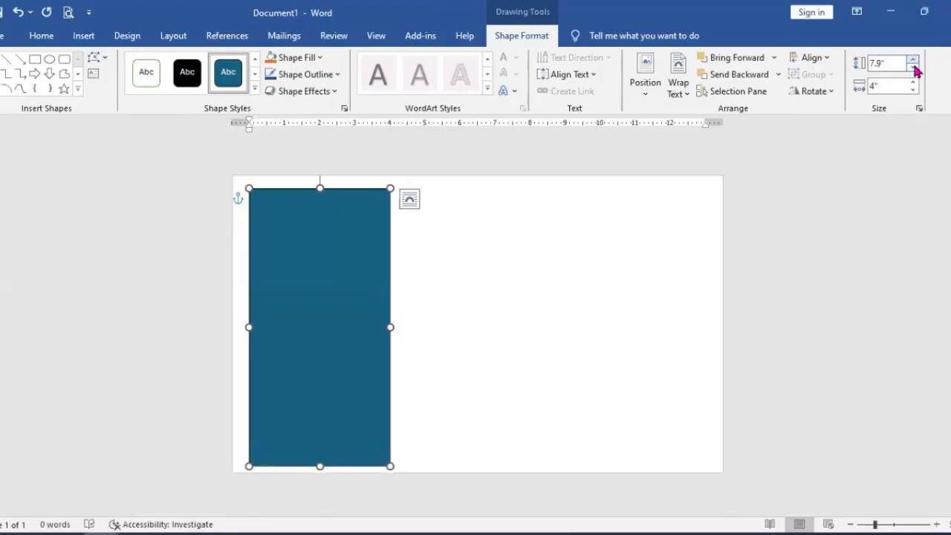
{"action": "left_click", "coordinate": [914, 68]}
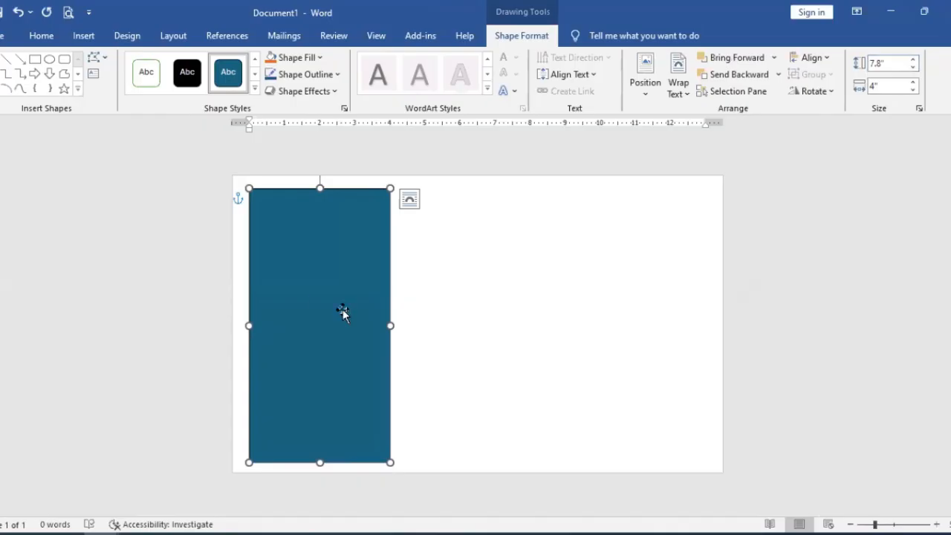
{"action": "left_click_drag", "start_coordinate": [383, 319], "coordinate": [383, 315]}
{"action": "left_click", "coordinate": [415, 268]}
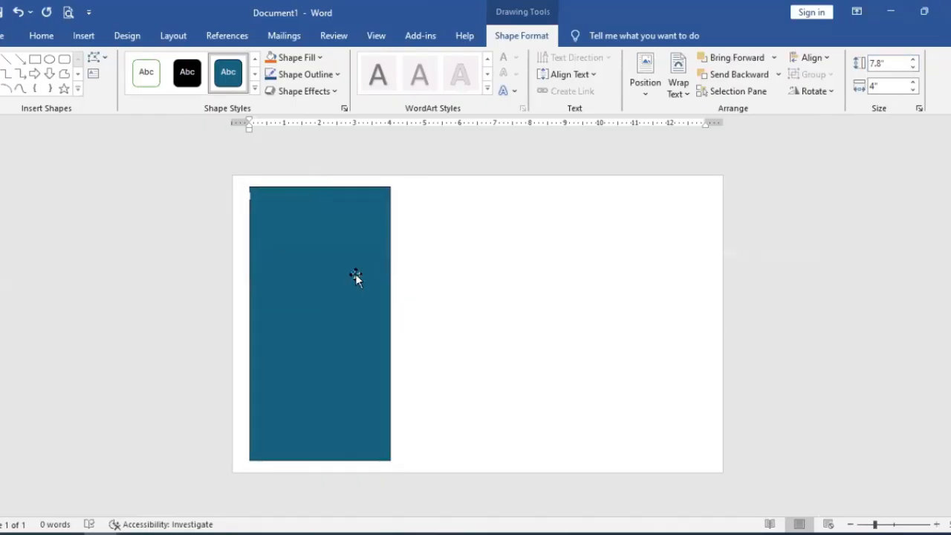
Step: Remove the rectangle's fill and give it a black outline with a weight of 2¼ pt
{"action": "left_click", "coordinate": [356, 273]}
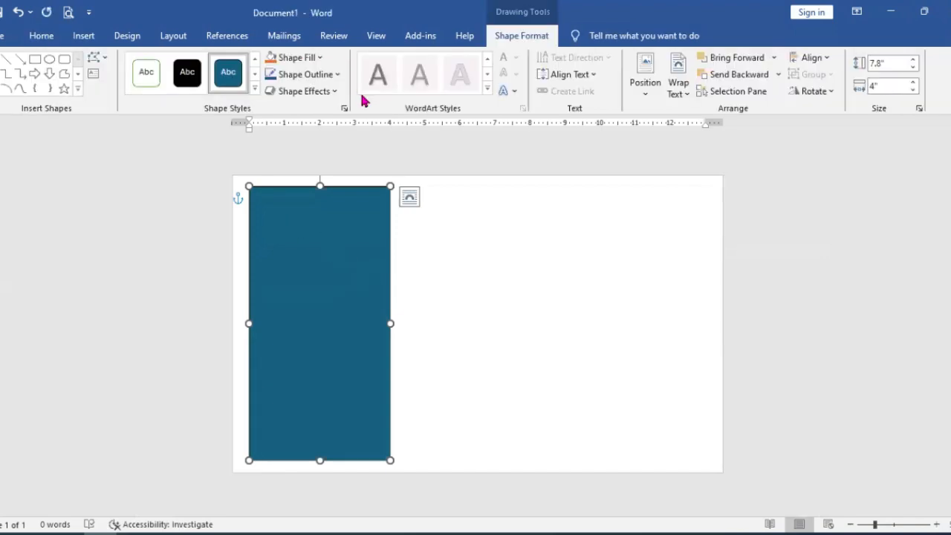
{"action": "left_click", "coordinate": [321, 60]}
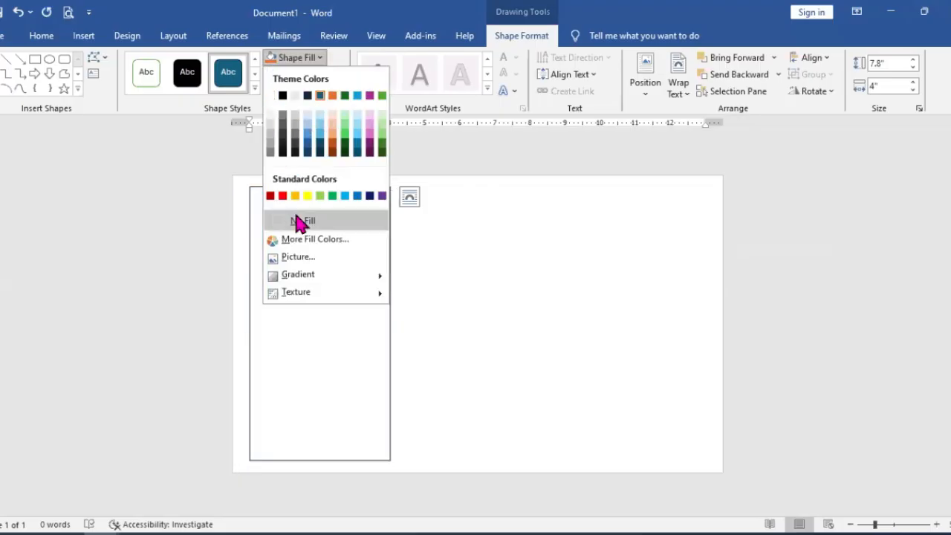
{"action": "left_click", "coordinate": [298, 221]}
{"action": "left_click", "coordinate": [318, 76]}
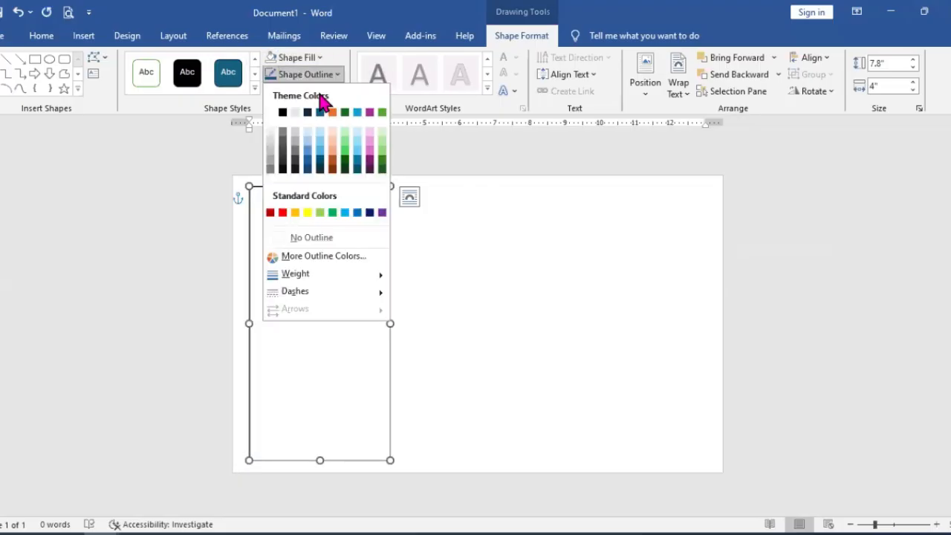
{"action": "left_click", "coordinate": [283, 113]}
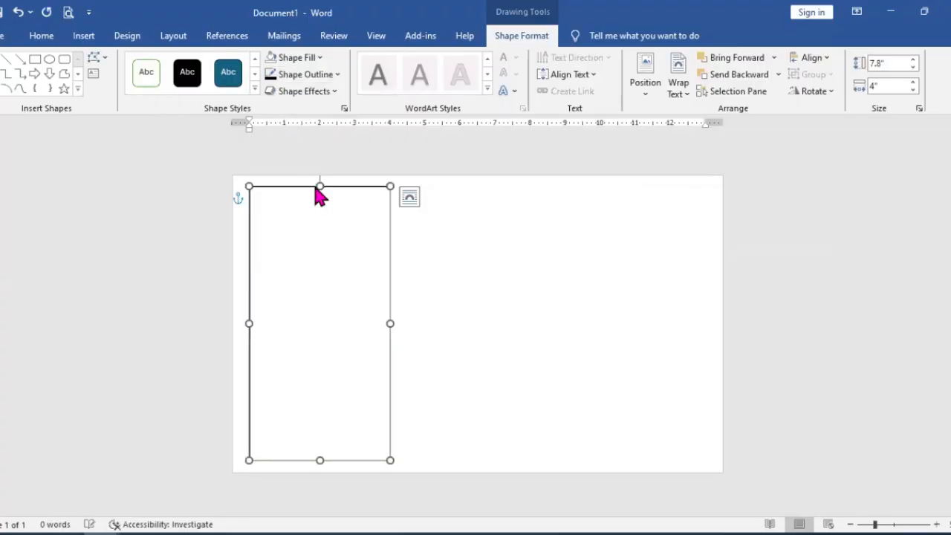
{"action": "left_click", "coordinate": [336, 74]}
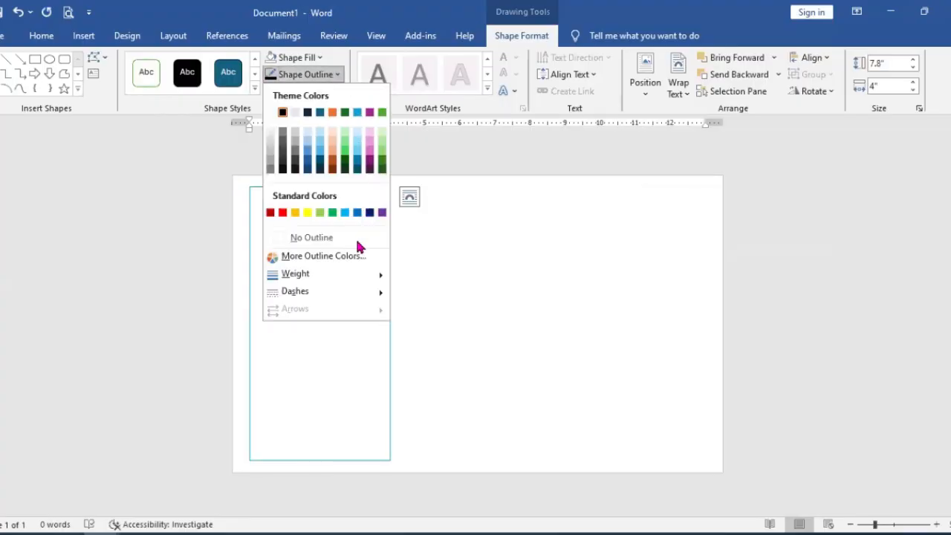
{"action": "mouse_move", "coordinate": [358, 278]}
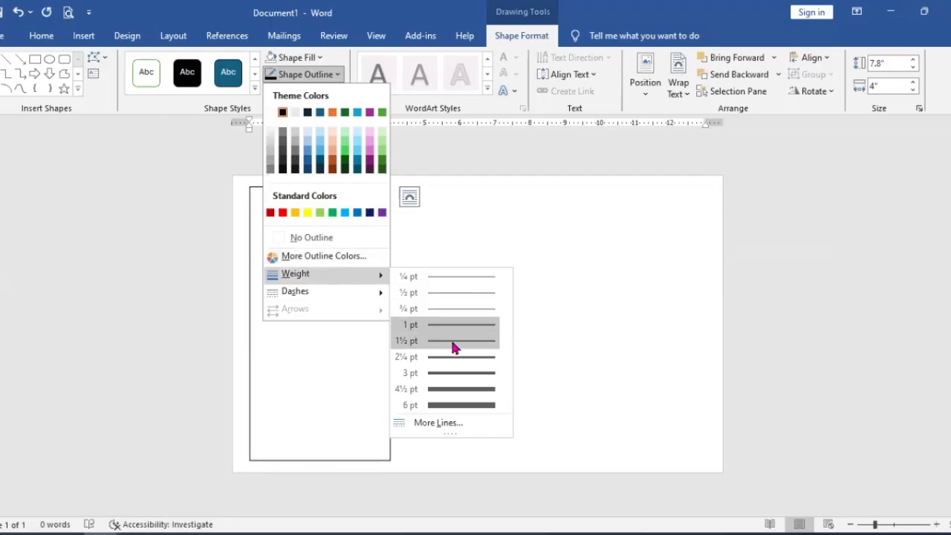
{"action": "left_click", "coordinate": [454, 357]}
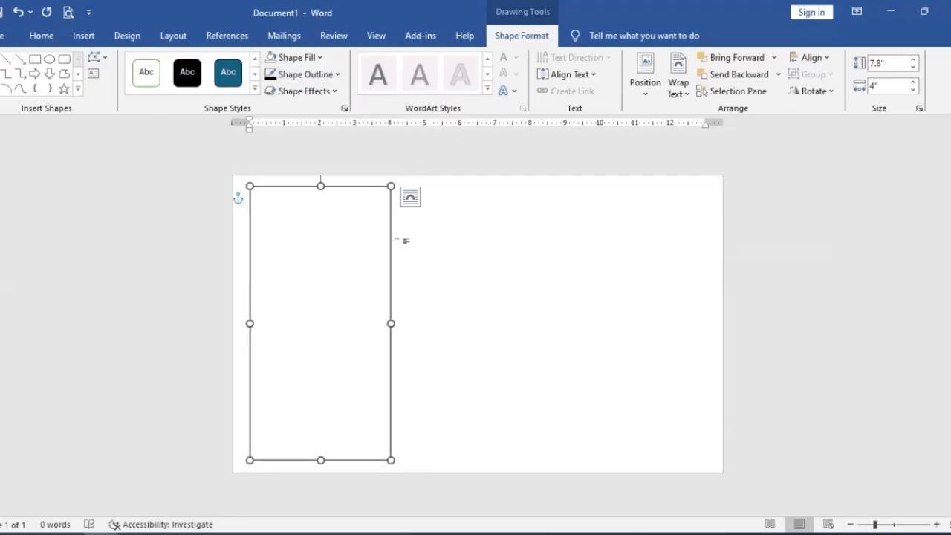
{"action": "right_click", "coordinate": [358, 195]}
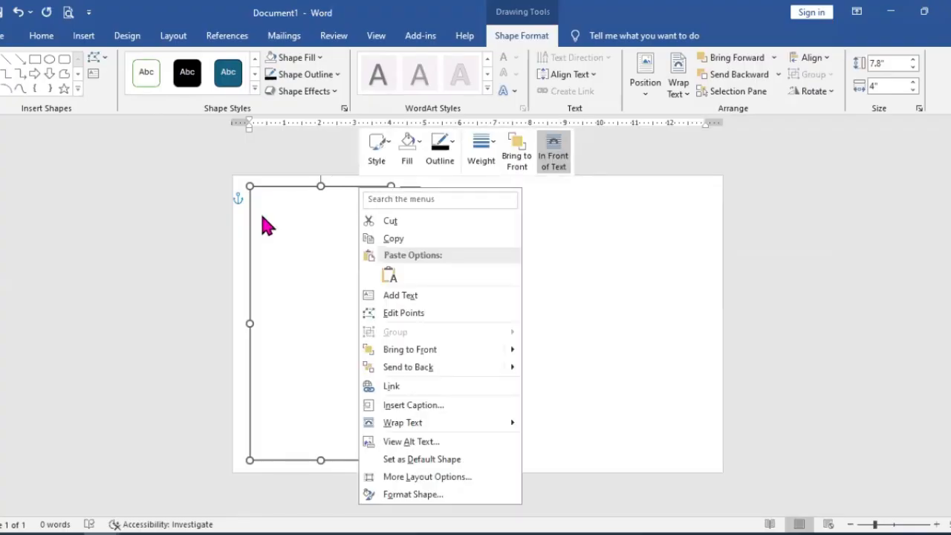
{"action": "left_click", "coordinate": [605, 234]}
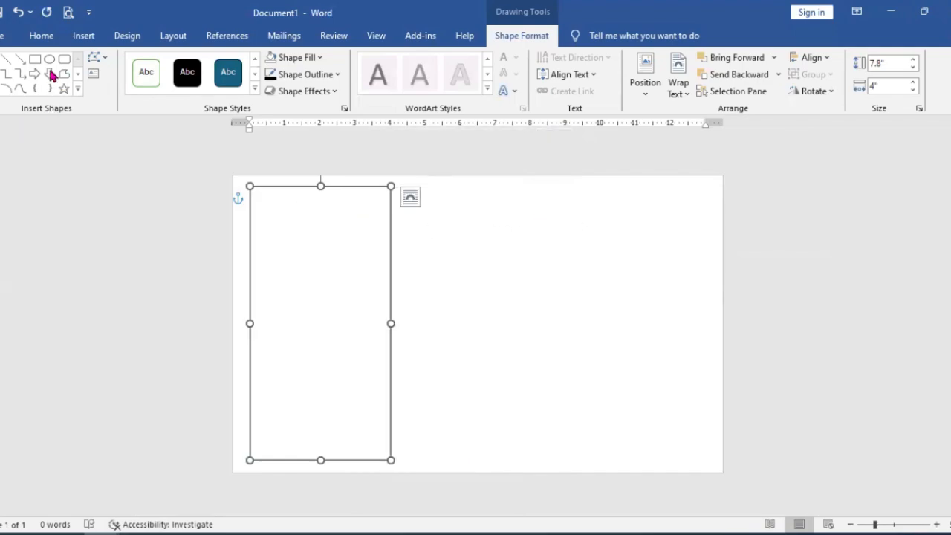
Step: Draw a second rectangle about 8.02" wide and 7.88" high, filling most of the page to the right of the first
{"action": "left_click", "coordinate": [91, 35]}
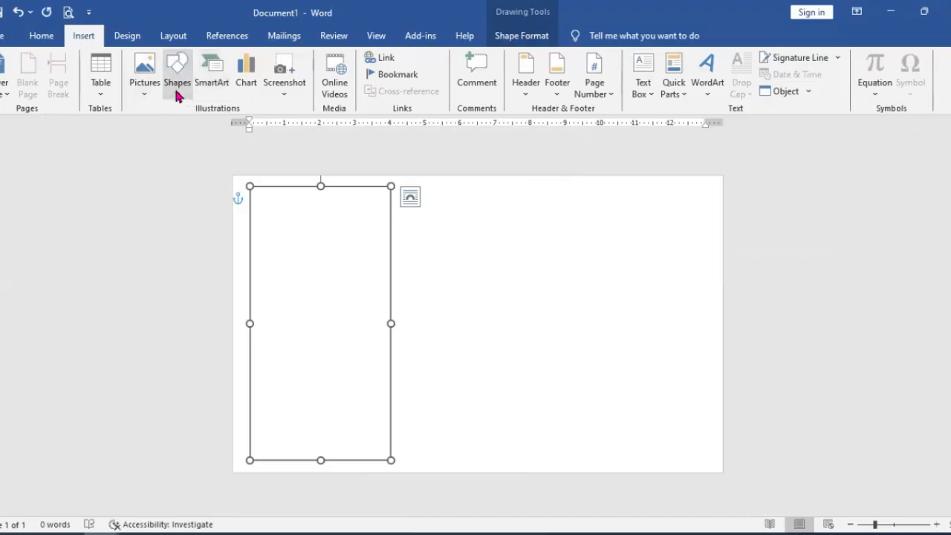
{"action": "left_click", "coordinate": [178, 88]}
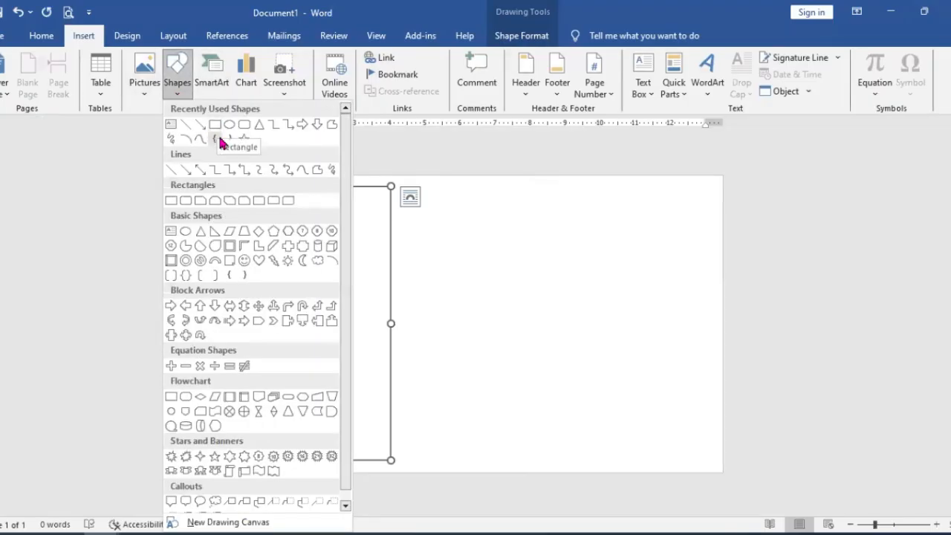
{"action": "left_click", "coordinate": [215, 125]}
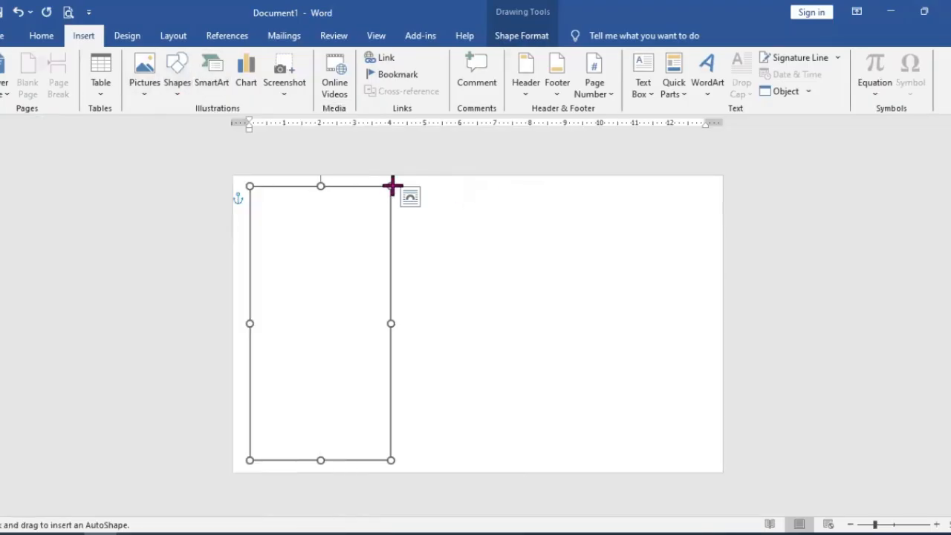
{"action": "mouse_move", "coordinate": [429, 185]}
{"action": "left_mouse_down"}
{"action": "mouse_move", "coordinate": [508, 315]}
{"action": "mouse_move", "coordinate": [756, 489]}
{"action": "mouse_move", "coordinate": [732, 442]}
{"action": "mouse_move", "coordinate": [712, 463]}
{"action": "left_mouse_up"}
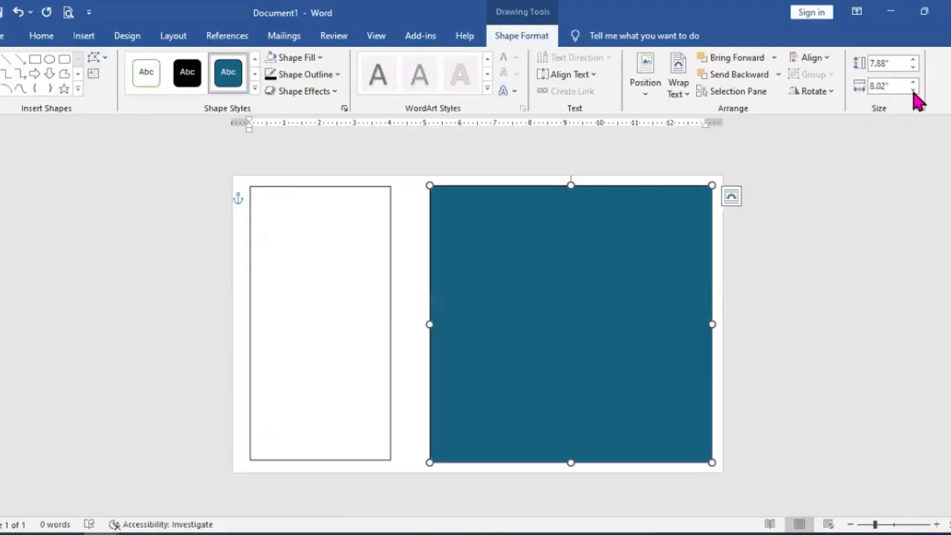
Step: Resize the large rectangle to 8.4" wide and 7.8" high, and move it to the right margin, level with the narrow one
{"action": "left_click", "coordinate": [914, 90]}
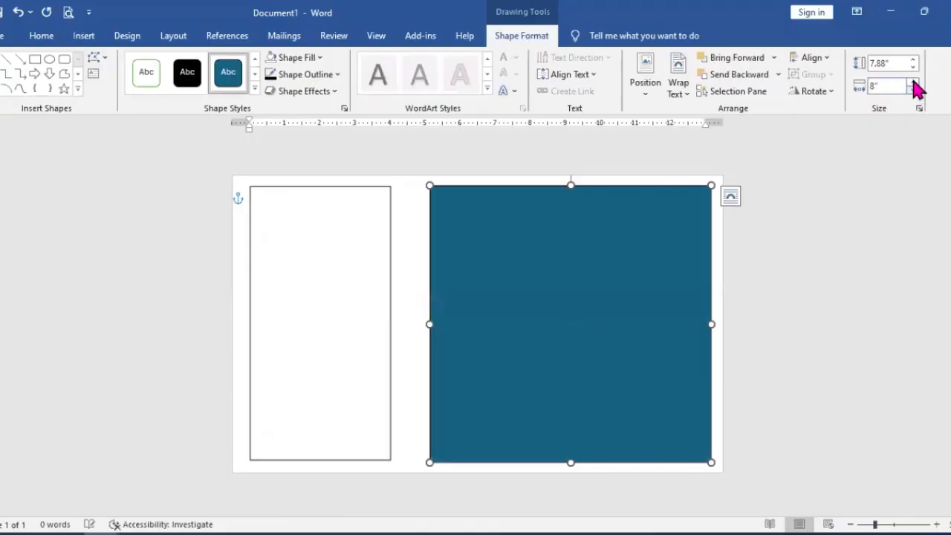
{"action": "left_click", "coordinate": [914, 83]}
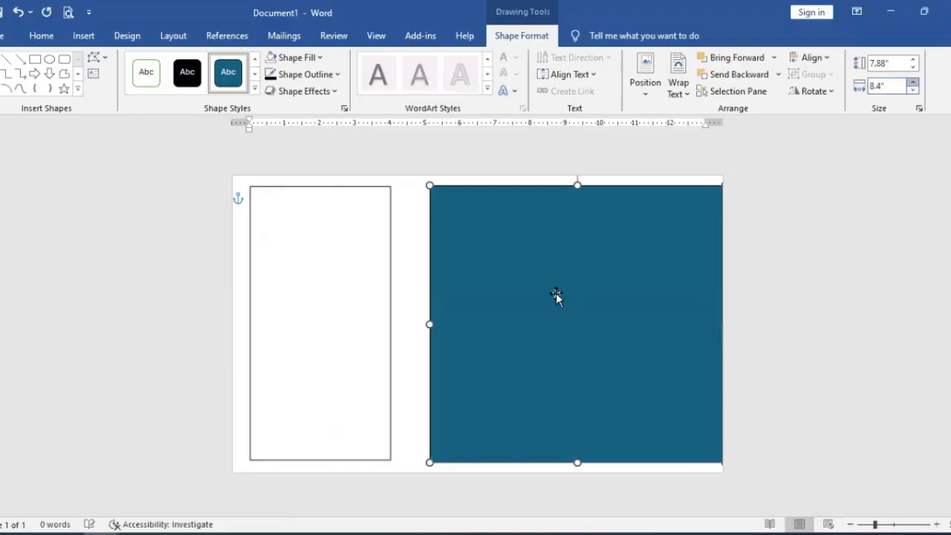
{"action": "left_click_drag", "start_coordinate": [531, 295], "coordinate": [545, 293]}
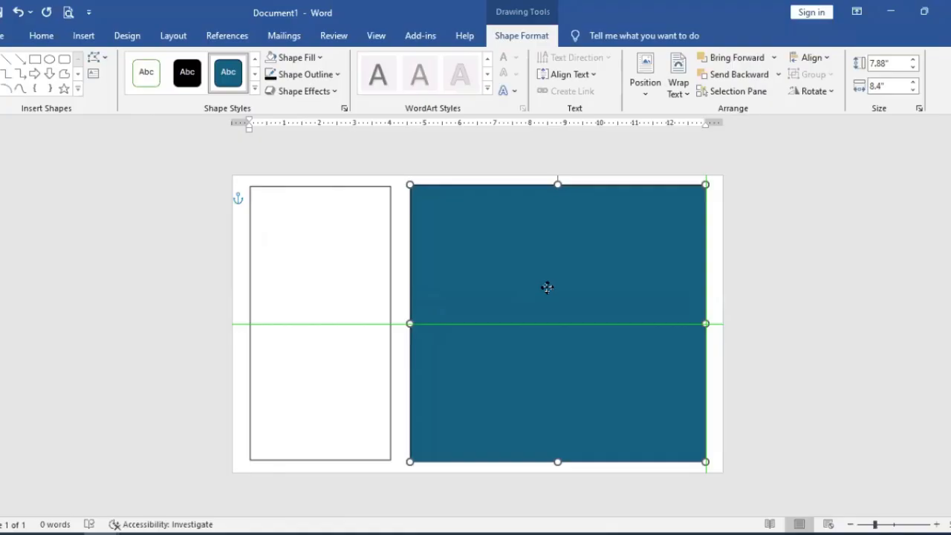
{"action": "left_click_drag", "start_coordinate": [548, 284], "coordinate": [554, 223]}
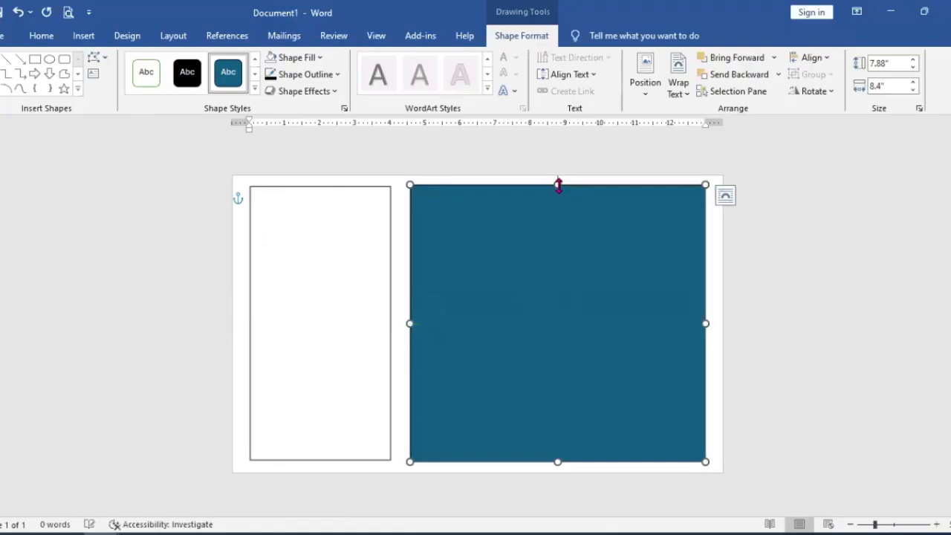
{"action": "left_click_drag", "start_coordinate": [558, 185], "coordinate": [558, 186]}
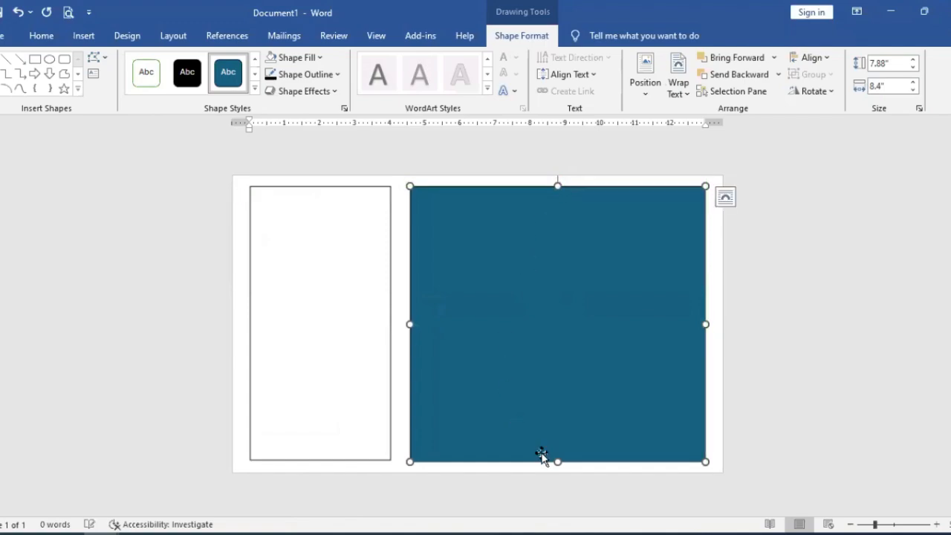
{"action": "left_click_drag", "start_coordinate": [553, 455], "coordinate": [553, 462]}
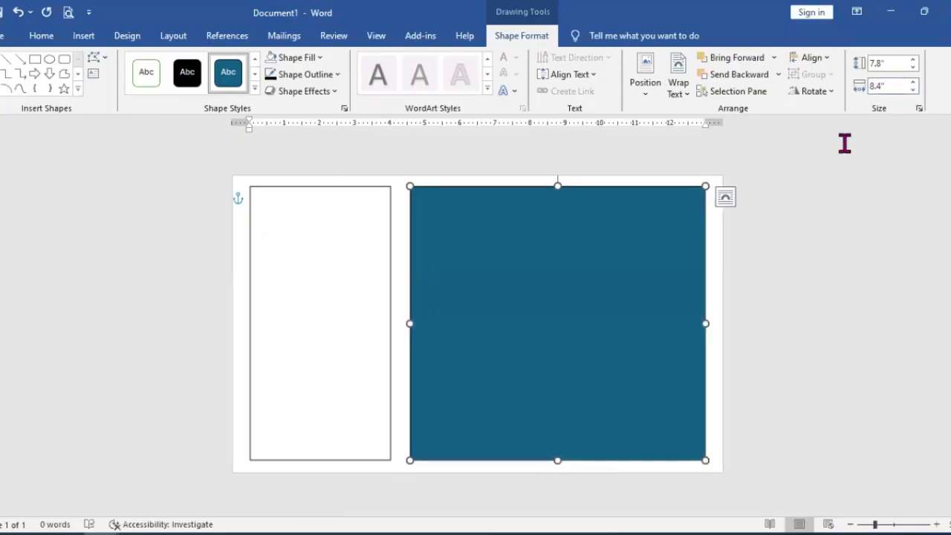
Step: Compare the sizes of both rectangles and widen the large one to 8.6", keeping its right edge at the page margin
{"action": "left_click", "coordinate": [321, 271]}
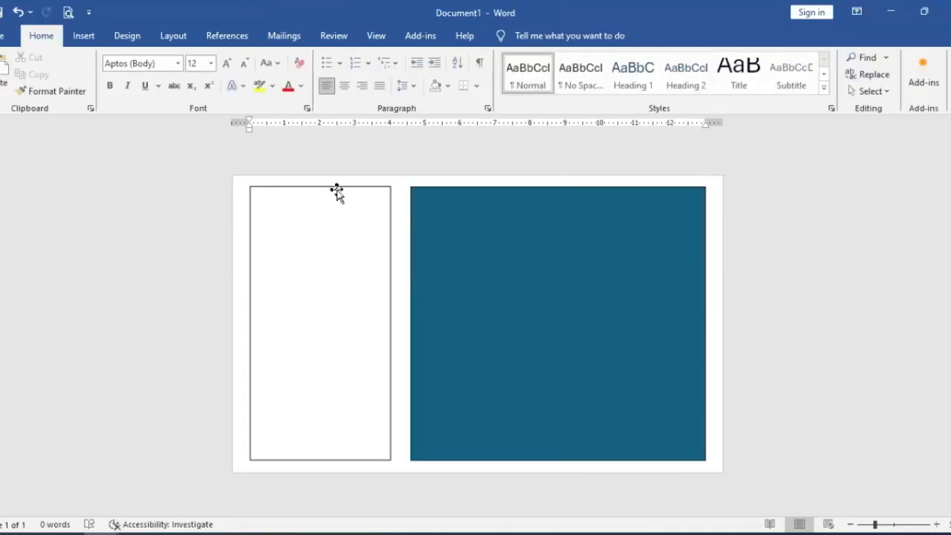
{"action": "left_click", "coordinate": [336, 191]}
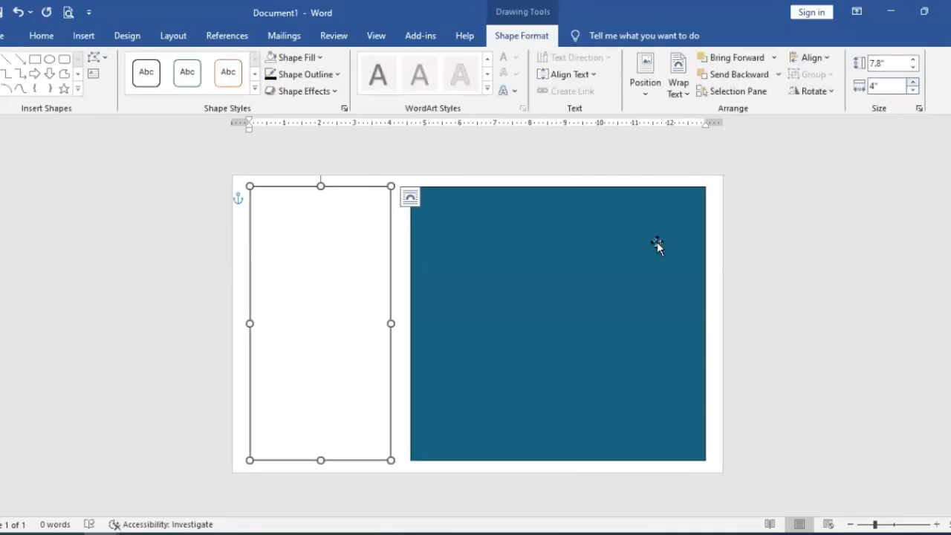
{"action": "left_click", "coordinate": [642, 191]}
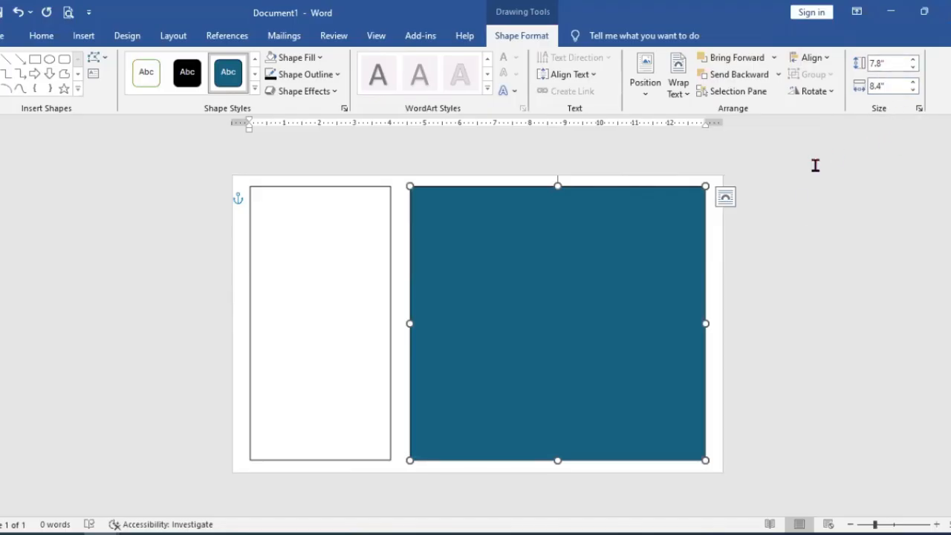
{"action": "left_click", "coordinate": [388, 223]}
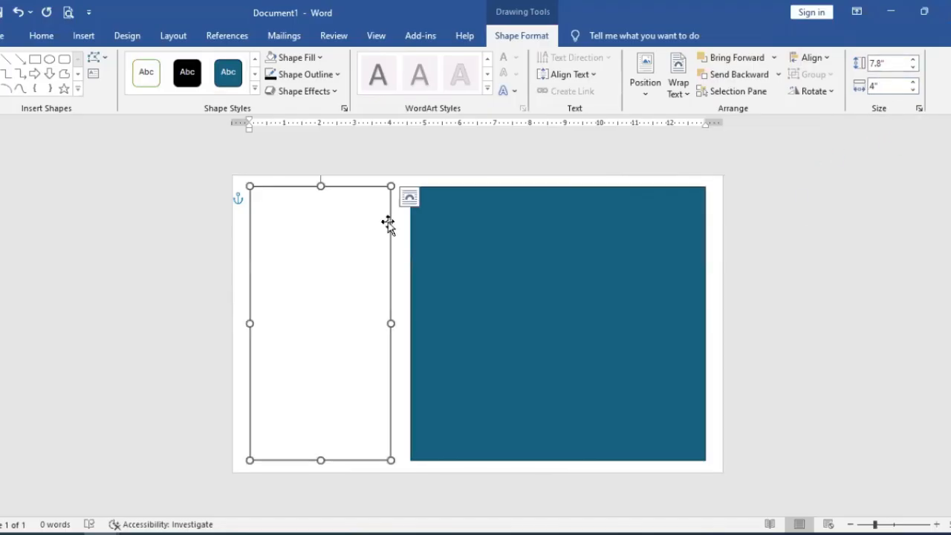
{"action": "left_click", "coordinate": [514, 219]}
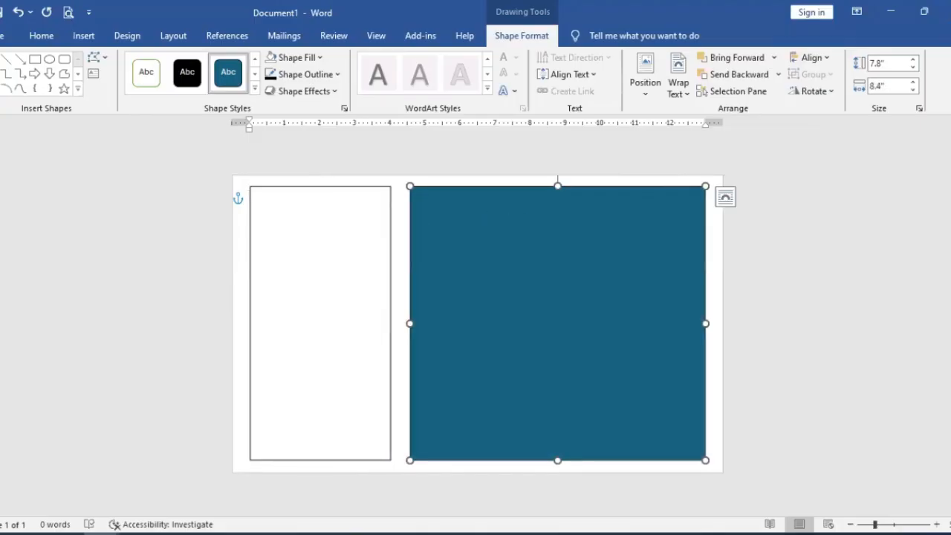
{"action": "left_click", "coordinate": [912, 83]}
{"action": "left_click", "coordinate": [912, 83]}
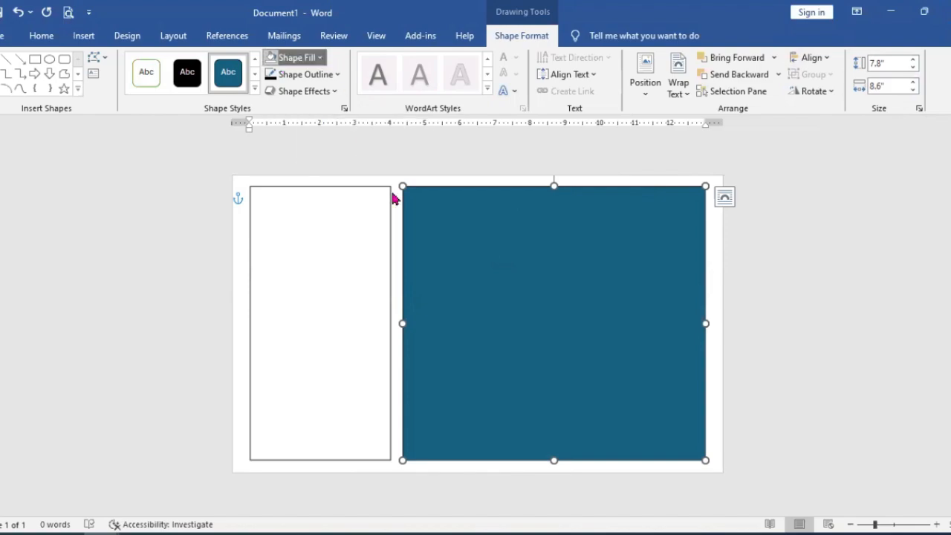
Step: Remove the large rectangle's fill and give it a 5 pt outline with the thick-thin compound type
{"action": "left_click", "coordinate": [305, 220]}
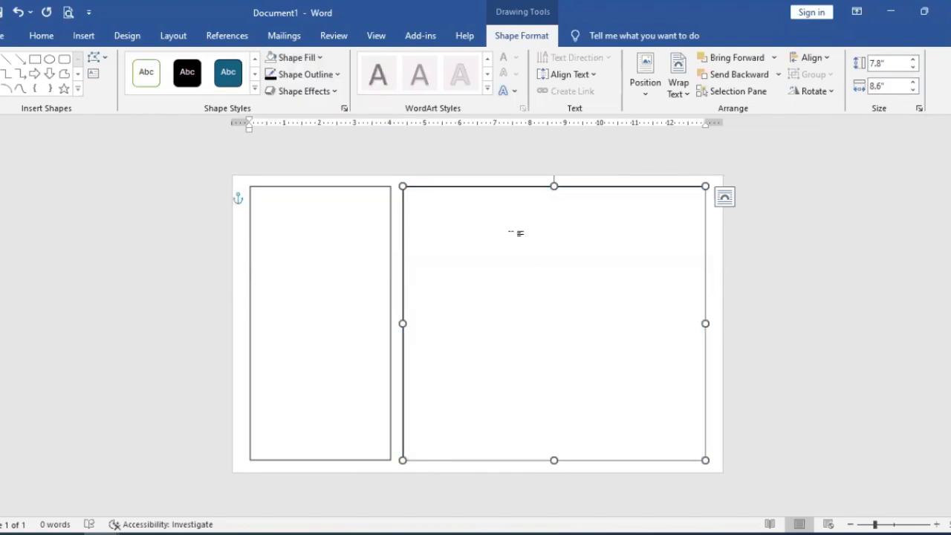
{"action": "left_click", "coordinate": [336, 77]}
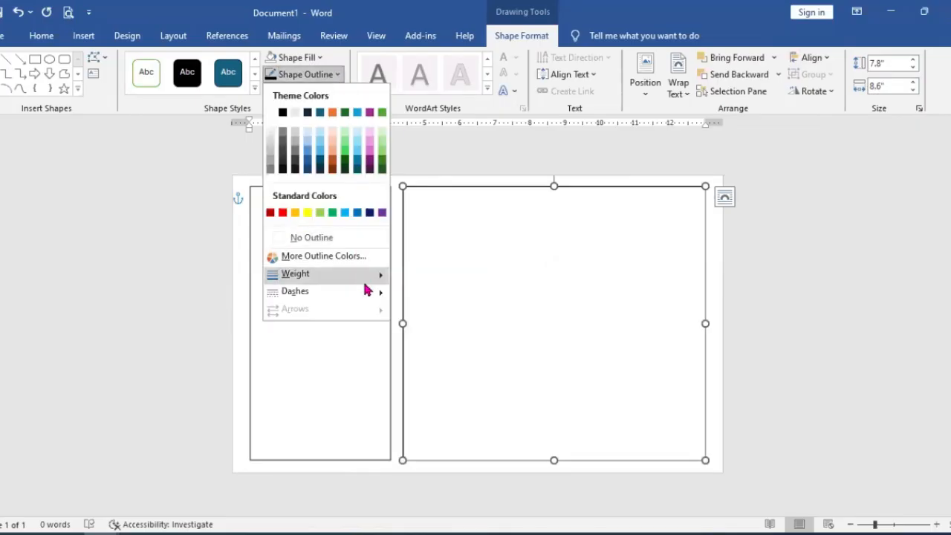
{"action": "mouse_move", "coordinate": [364, 281]}
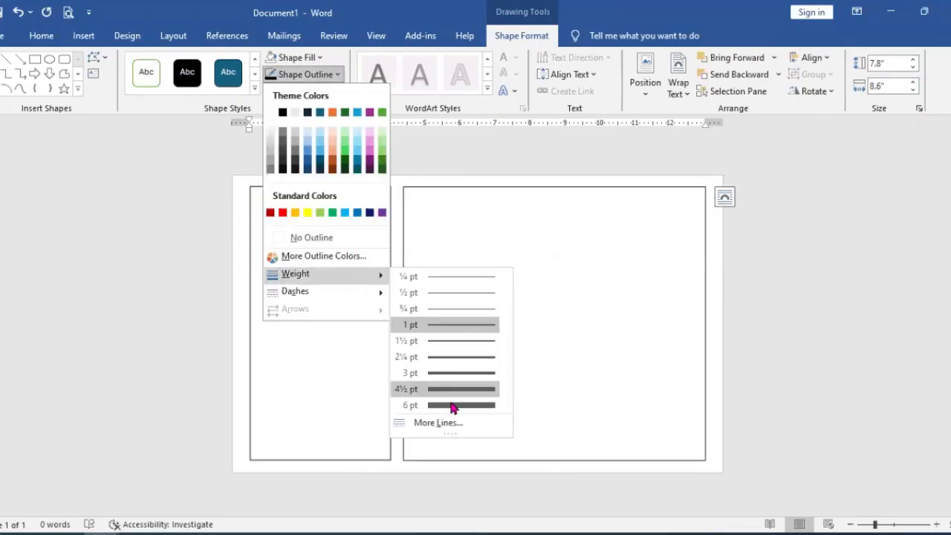
{"action": "left_click", "coordinate": [448, 428]}
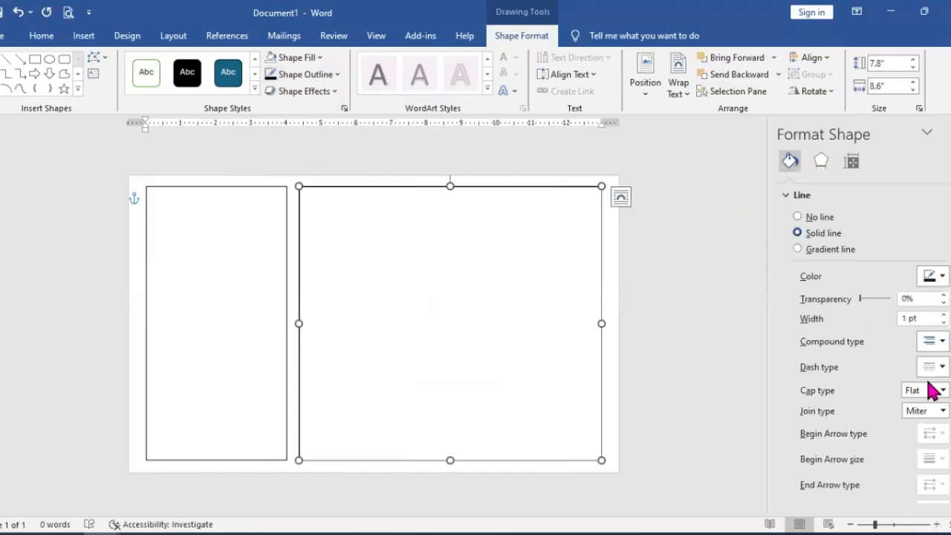
{"action": "left_click", "coordinate": [933, 341]}
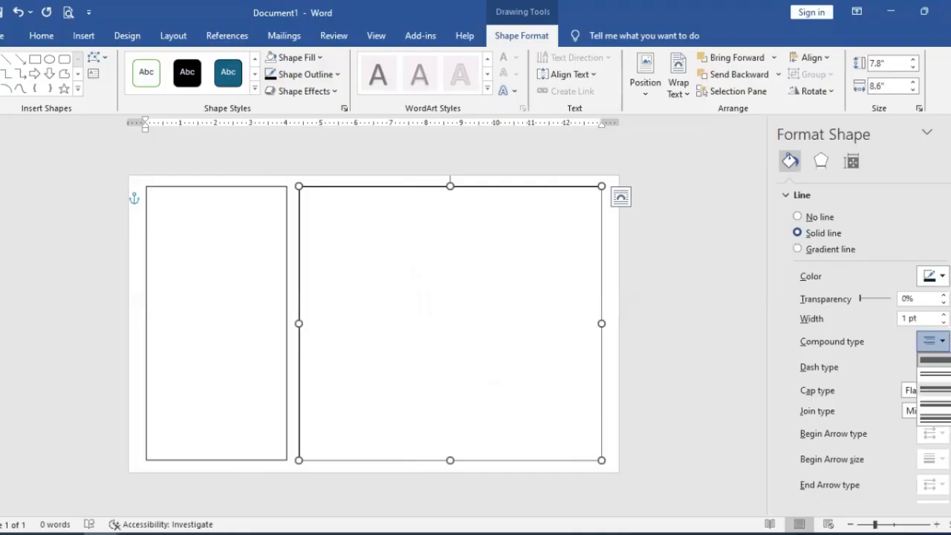
{"action": "left_click", "coordinate": [944, 391]}
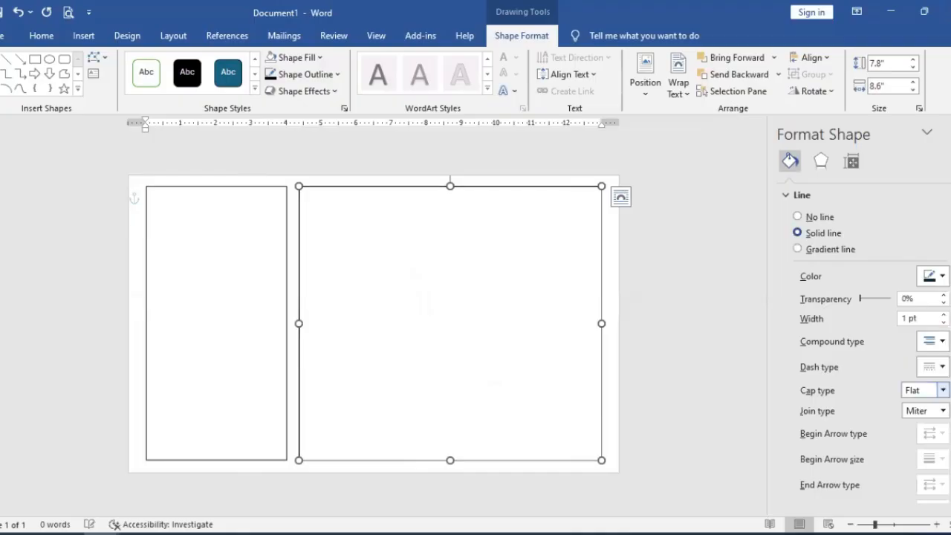
{"action": "left_click", "coordinate": [943, 314]}
{"action": "left_click", "coordinate": [943, 314]}
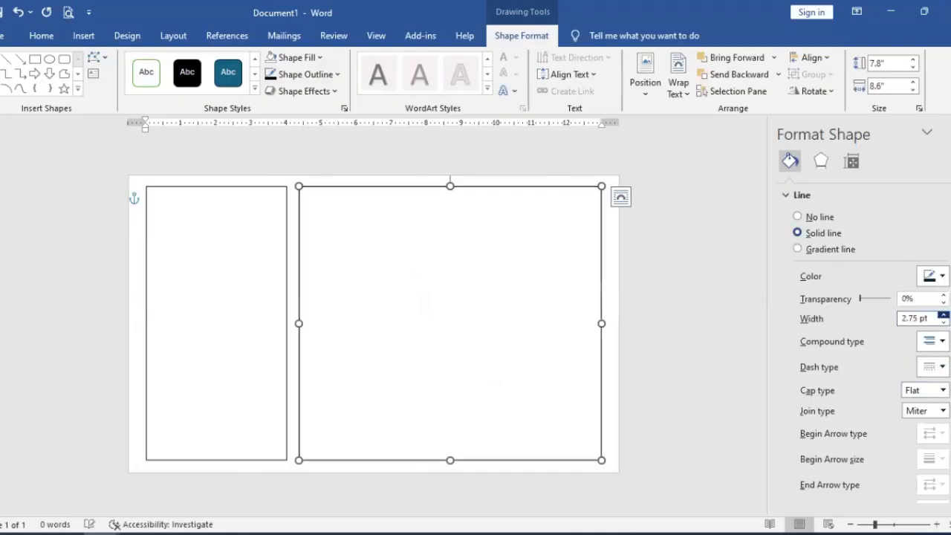
{"action": "left_click", "coordinate": [943, 314]}
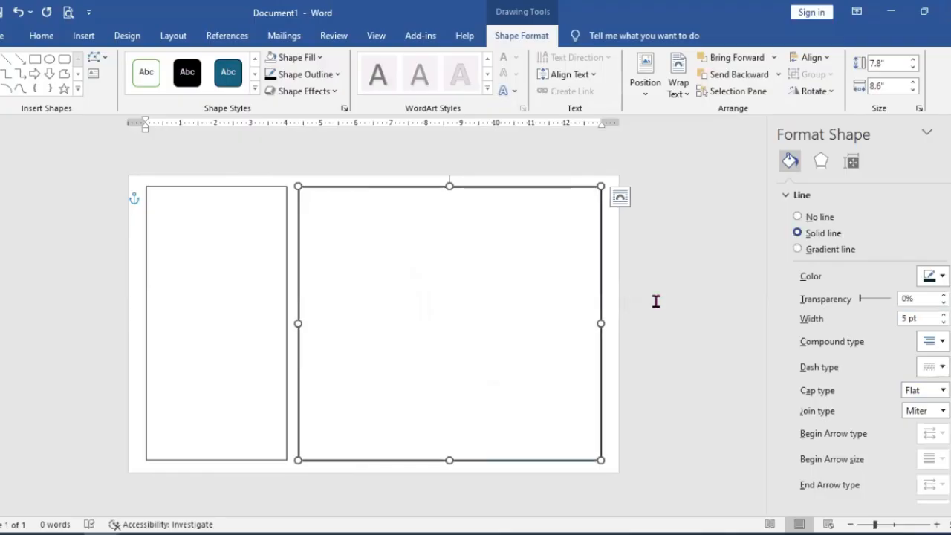
{"action": "left_click", "coordinate": [250, 248]}
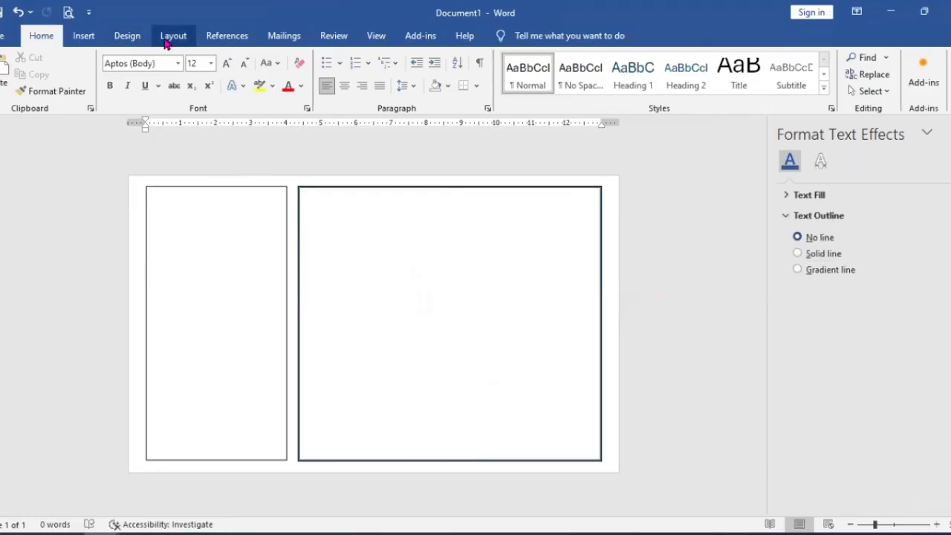
Step: Draw a nearly vertical straight line about 7.94" high in the gap between the two rectangles
{"action": "left_click", "coordinate": [127, 36]}
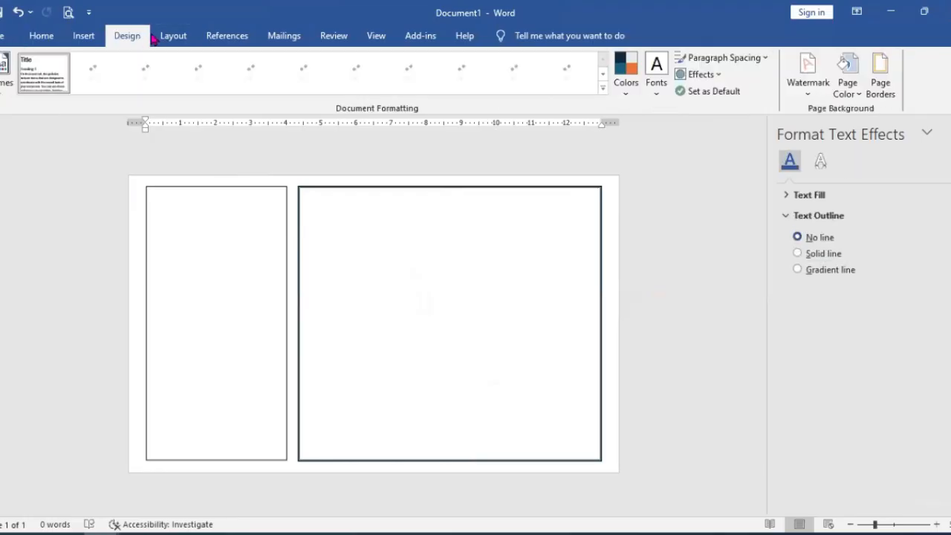
{"action": "left_click", "coordinate": [83, 36]}
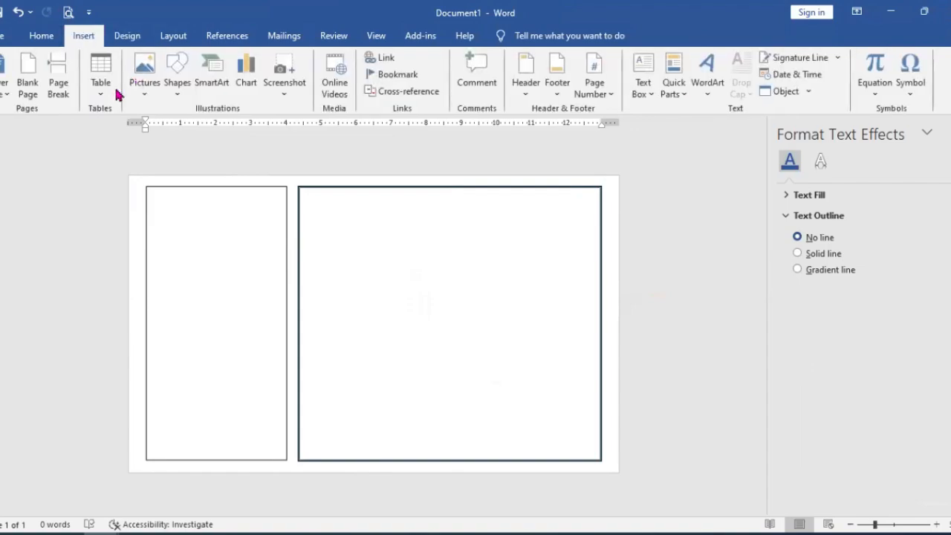
{"action": "left_click", "coordinate": [178, 80]}
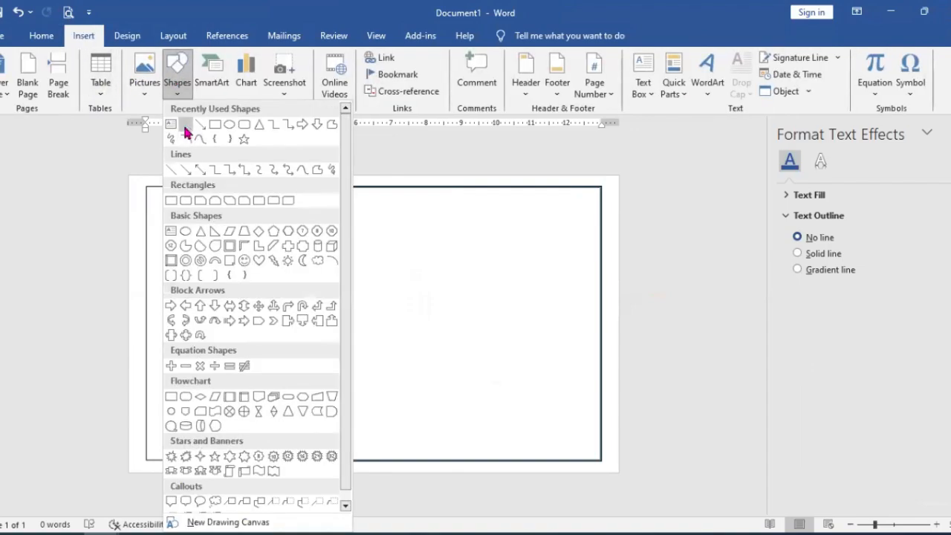
{"action": "left_click", "coordinate": [186, 126]}
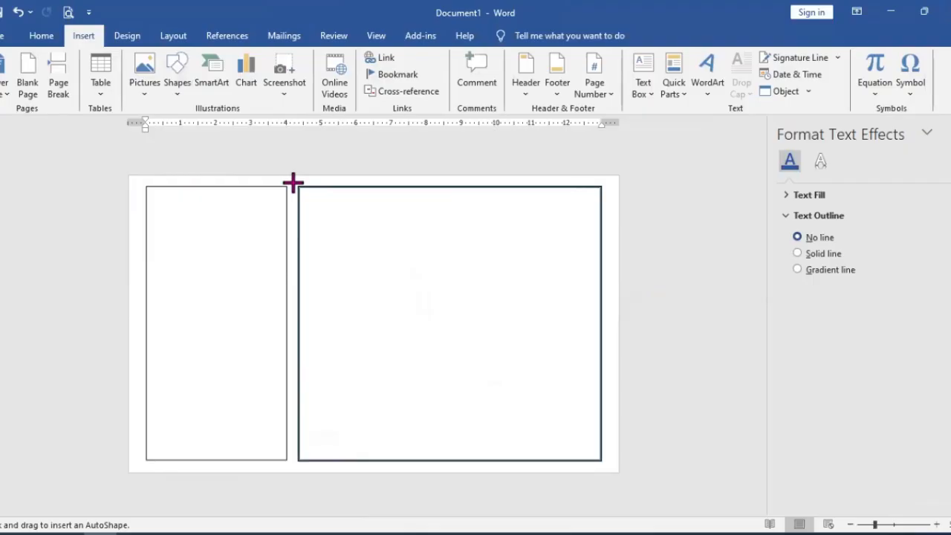
{"action": "left_click_drag", "start_coordinate": [293, 186], "coordinate": [292, 462]}
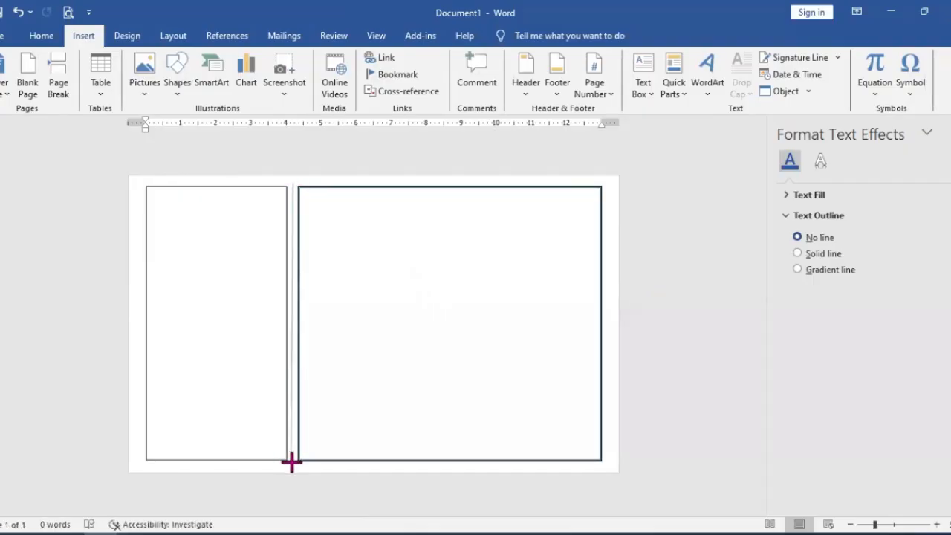
{"action": "left_click_drag", "start_coordinate": [291, 462], "coordinate": [290, 462]}
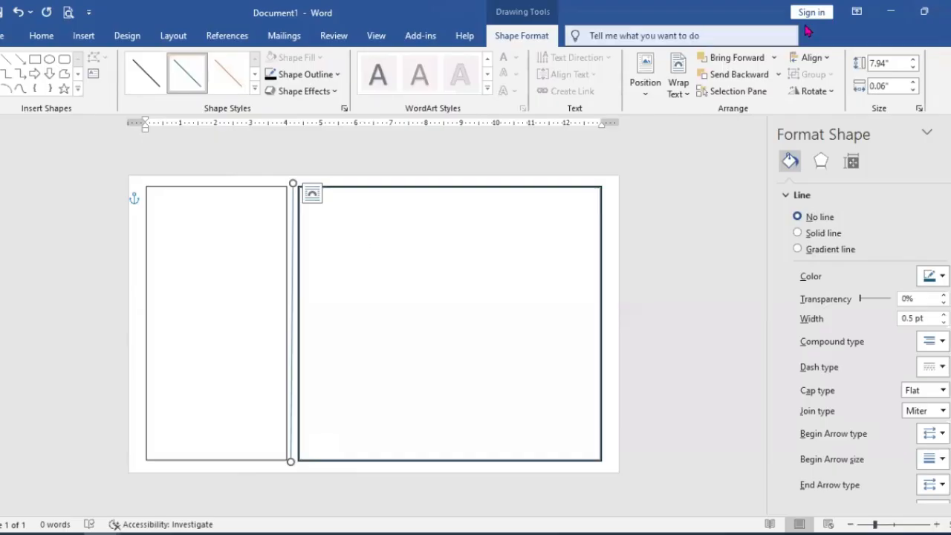
Step: Set the dividing line's height to 7.8", move it level with the rectangles, and give it the Square Dot dash type
{"action": "left_click", "coordinate": [913, 69]}
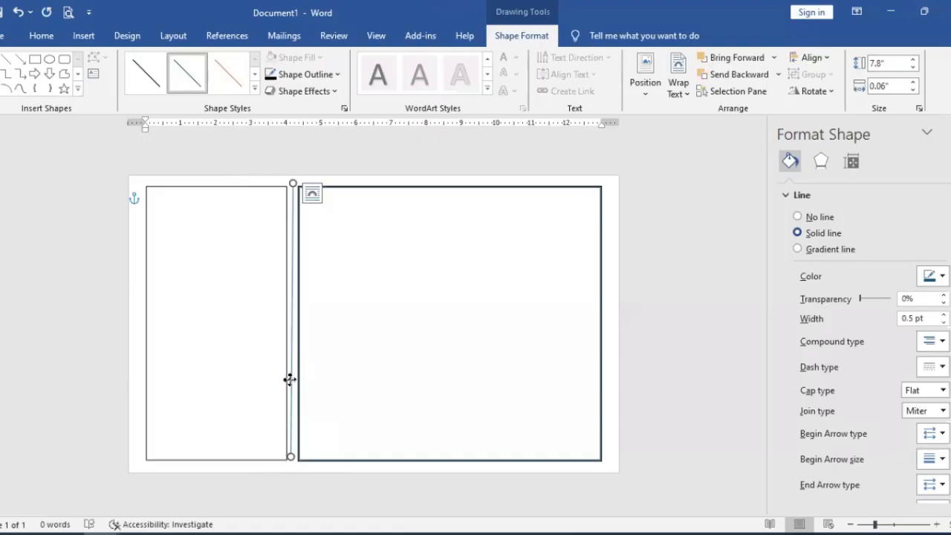
{"action": "left_click_drag", "start_coordinate": [290, 379], "coordinate": [292, 380]}
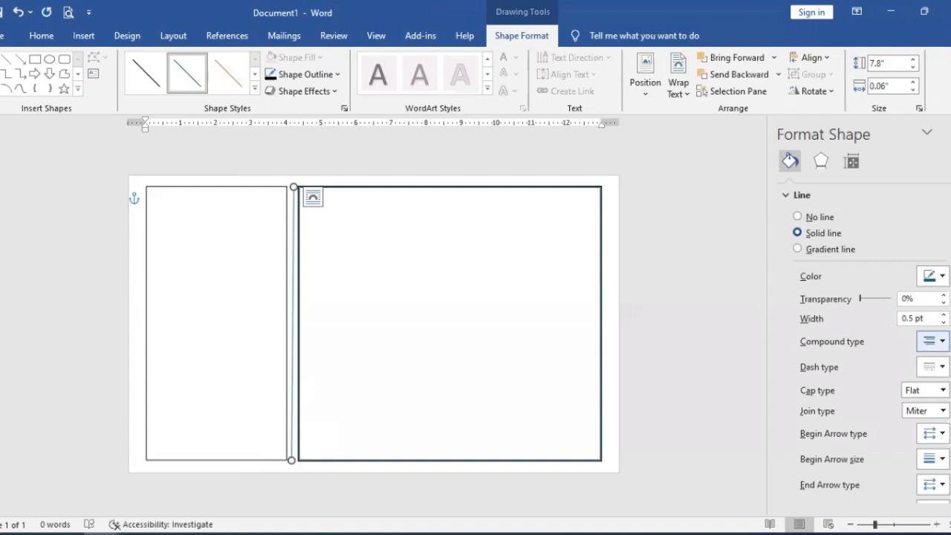
{"action": "left_click", "coordinate": [933, 367]}
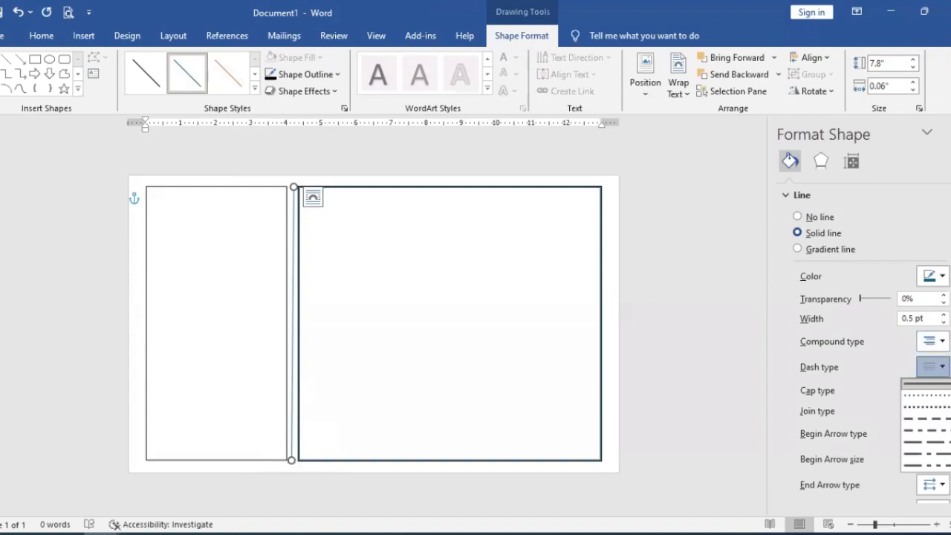
{"action": "left_click", "coordinate": [937, 408]}
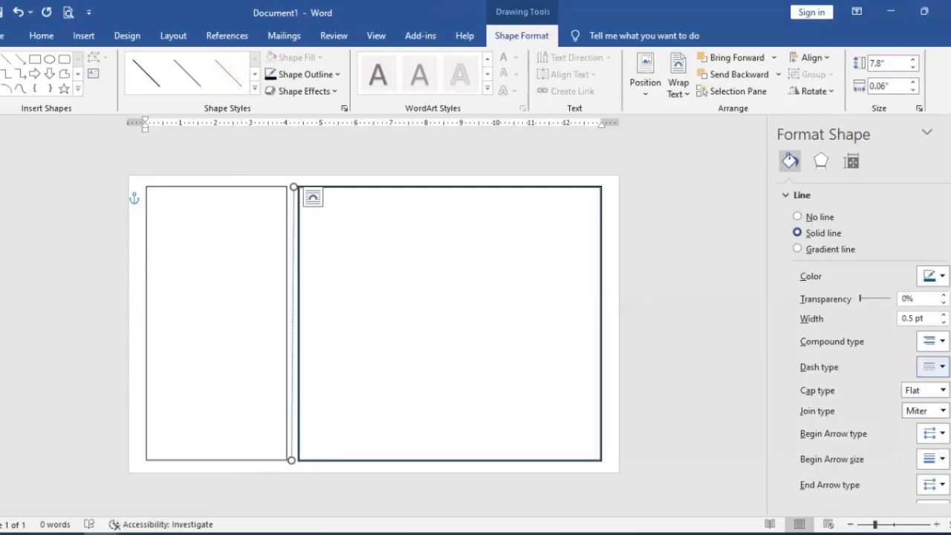
Step: Set the dashed dividing line's width to 2 pt
{"action": "left_click", "coordinate": [943, 314]}
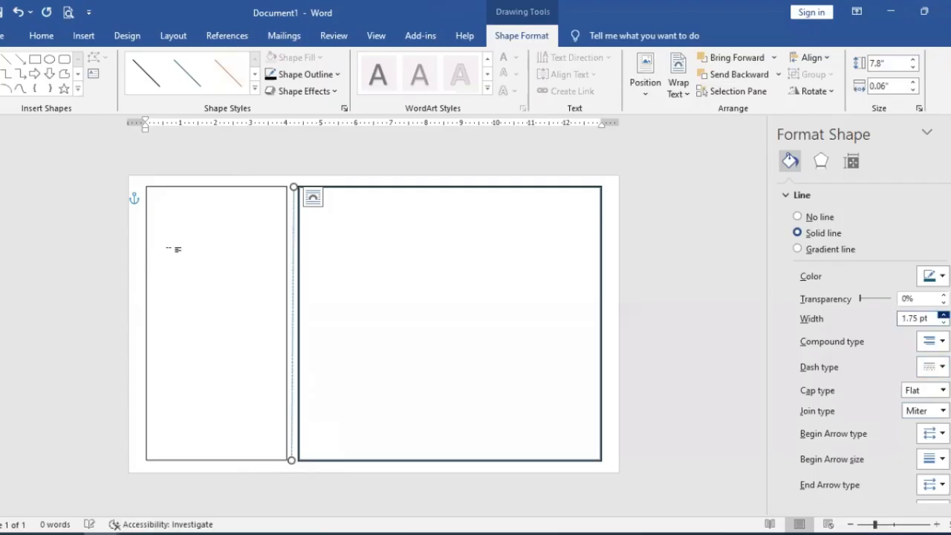
{"action": "left_click", "coordinate": [943, 315]}
{"action": "left_click", "coordinate": [533, 476]}
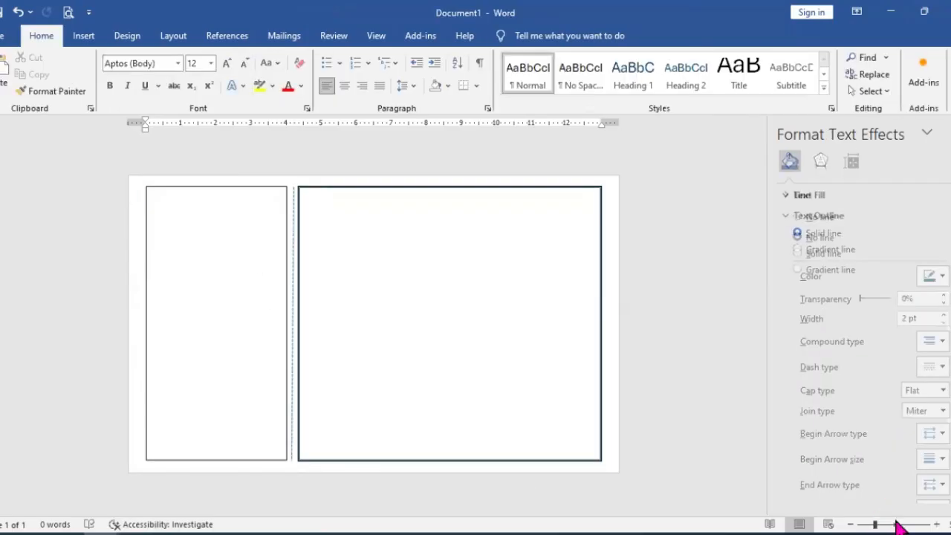
Step: Change the dashed dividing line's outline colour to black
{"action": "left_click", "coordinate": [896, 525]}
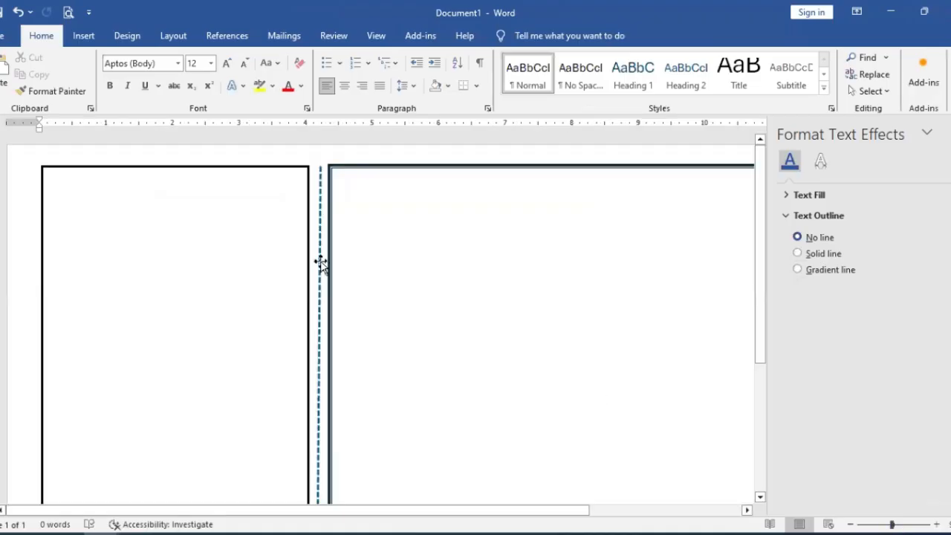
{"action": "left_click", "coordinate": [322, 204]}
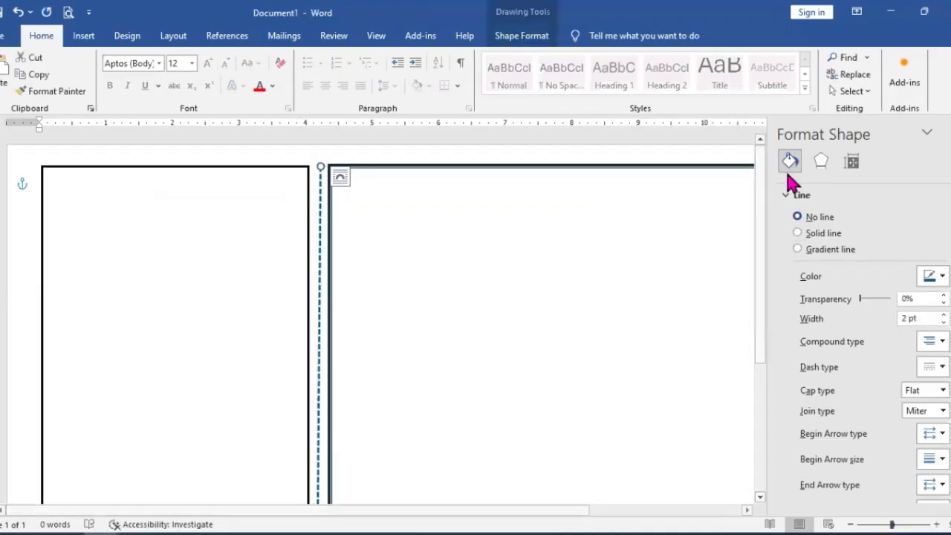
{"action": "left_click", "coordinate": [528, 35]}
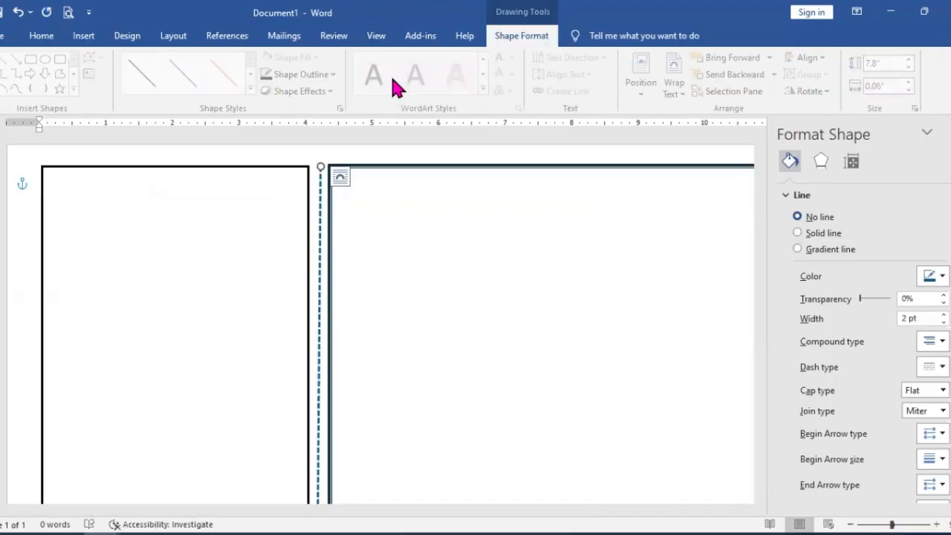
{"action": "left_click", "coordinate": [341, 82]}
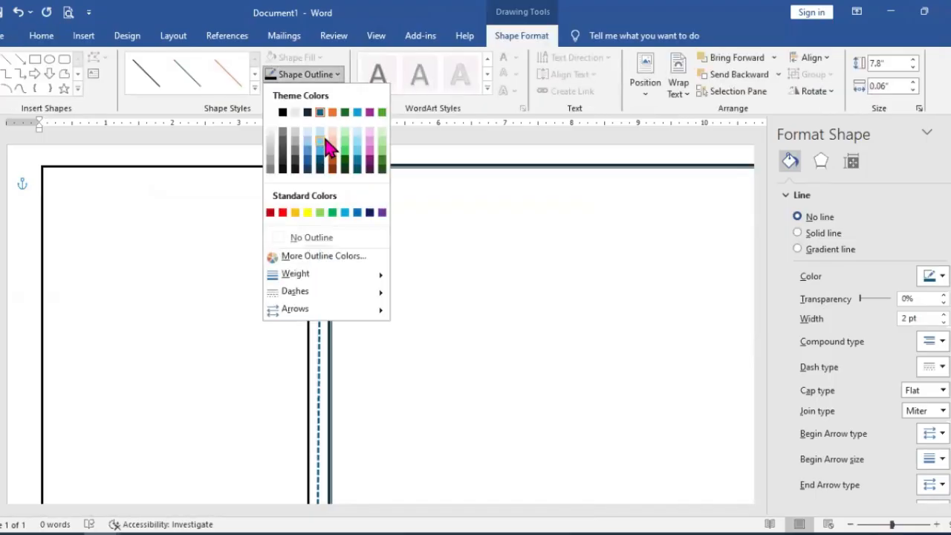
{"action": "left_click", "coordinate": [289, 113]}
{"action": "left_click", "coordinate": [395, 264]}
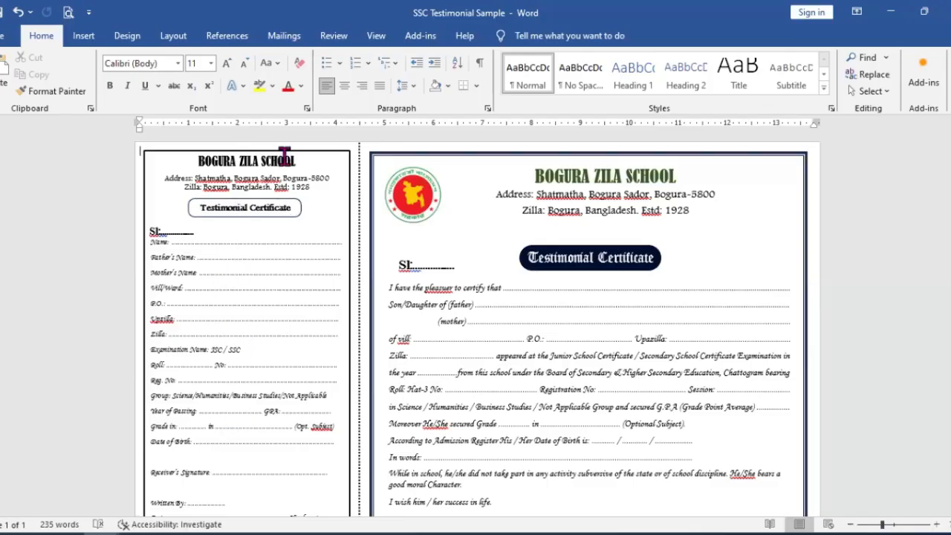
Step: Check the counterfoil heading in SSC Testimonial Sample and draw a text box about 3.87" by 0.91" atop Document1's small rectangle
{"action": "left_click", "coordinate": [300, 187]}
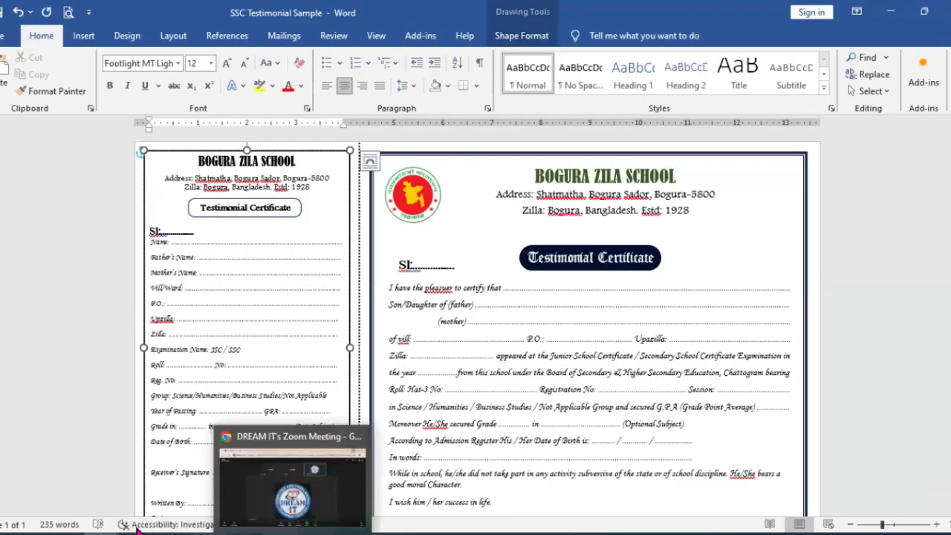
{"action": "mouse_move", "coordinate": [145, 529]}
{"action": "left_click", "coordinate": [227, 493]}
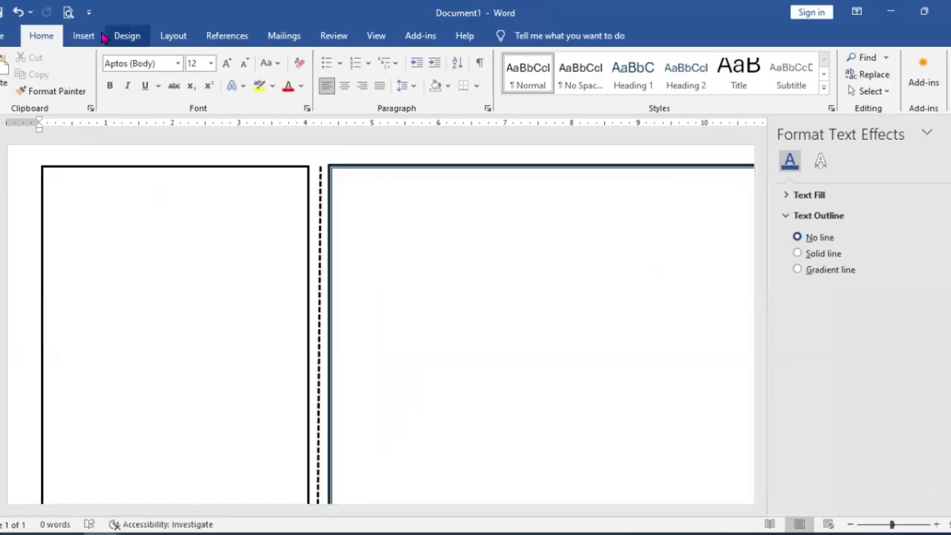
{"action": "left_click", "coordinate": [88, 36]}
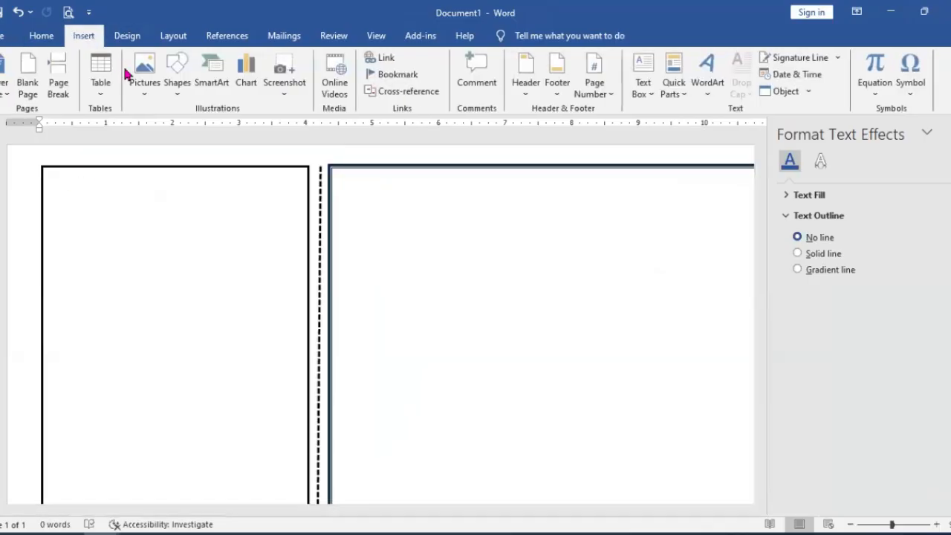
{"action": "left_click", "coordinate": [178, 78]}
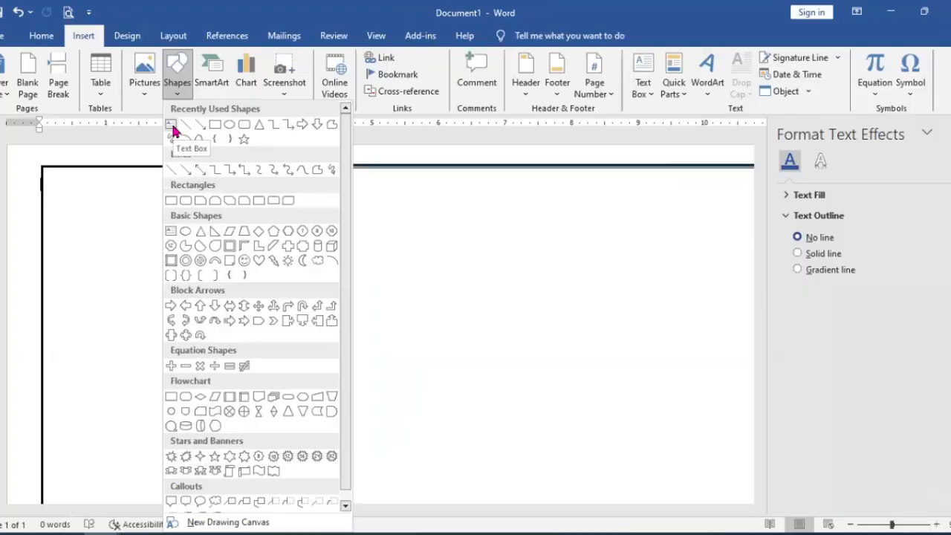
{"action": "left_click", "coordinate": [173, 126]}
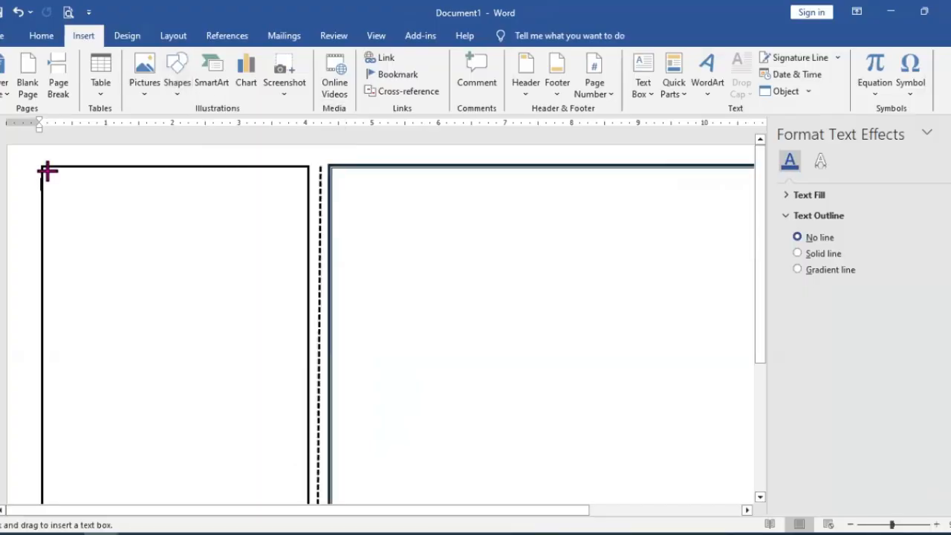
{"action": "mouse_move", "coordinate": [46, 168]}
{"action": "left_mouse_down"}
{"action": "mouse_move", "coordinate": [144, 219]}
{"action": "mouse_move", "coordinate": [305, 230]}
{"action": "left_mouse_up"}
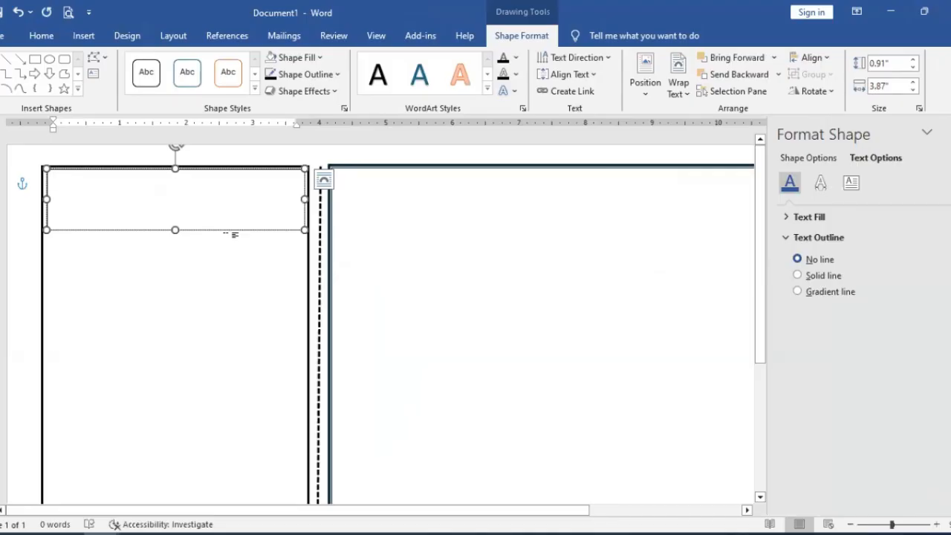
Step: Enter BOGURA ZILA SCHOOL in the text box and make it centred and bold
{"action": "type", "text": "BOGURA"}
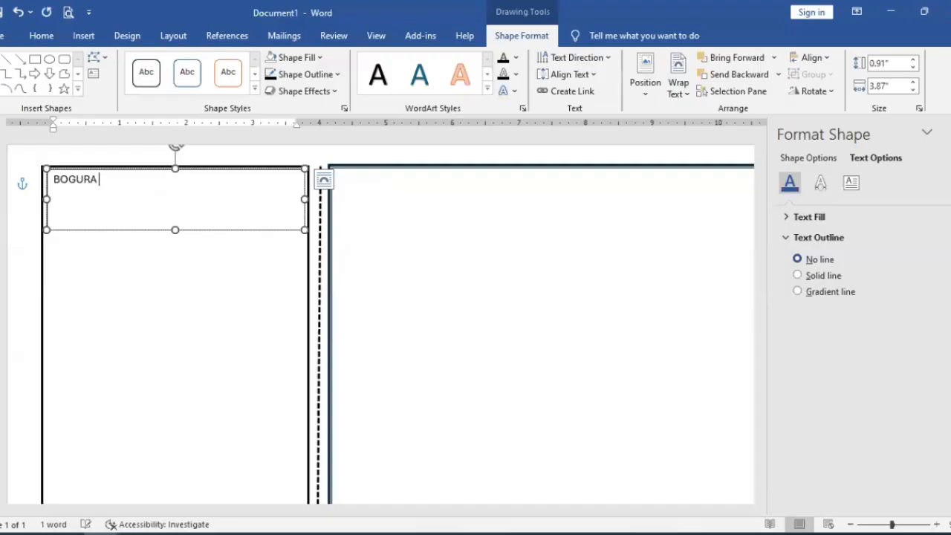
{"action": "type", "text": " ZILA SCHOOL"}
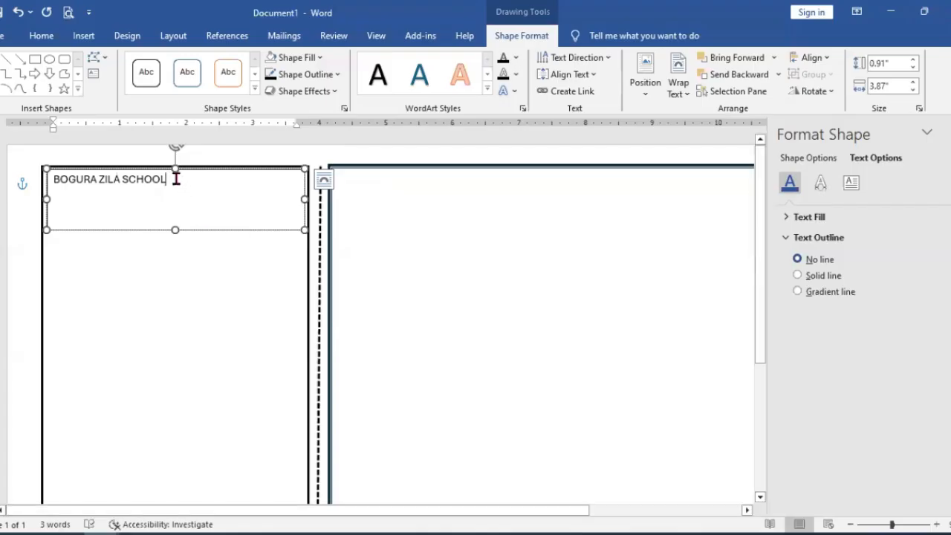
{"action": "left_click_drag", "start_coordinate": [176, 178], "coordinate": [52, 178]}
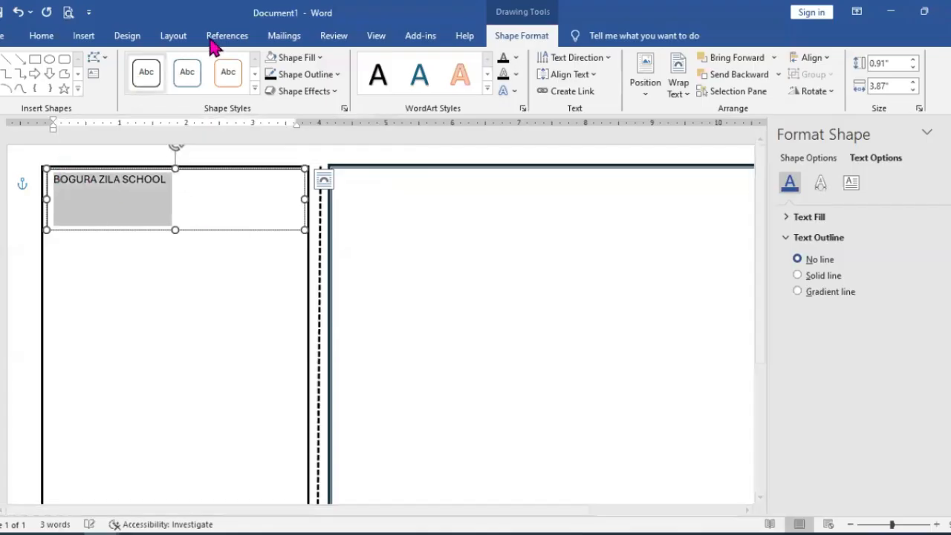
{"action": "left_click", "coordinate": [41, 37]}
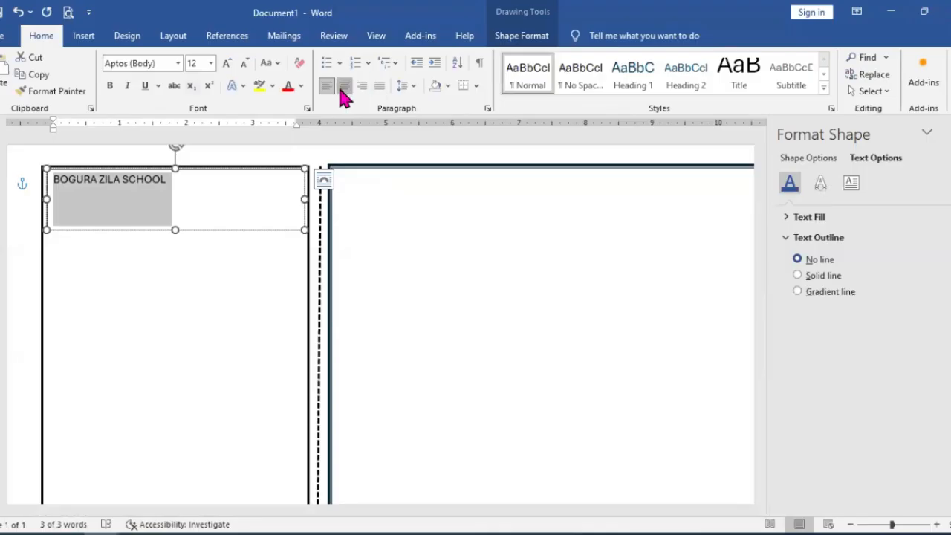
{"action": "left_click", "coordinate": [342, 87]}
{"action": "left_click", "coordinate": [110, 86]}
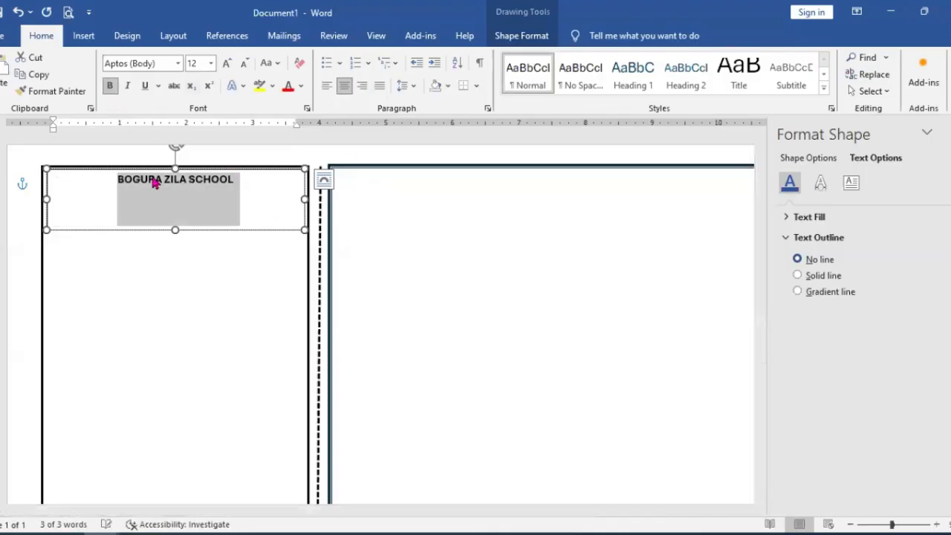
Step: Format the school name in Ashford Bold at size 24
{"action": "left_click", "coordinate": [179, 64]}
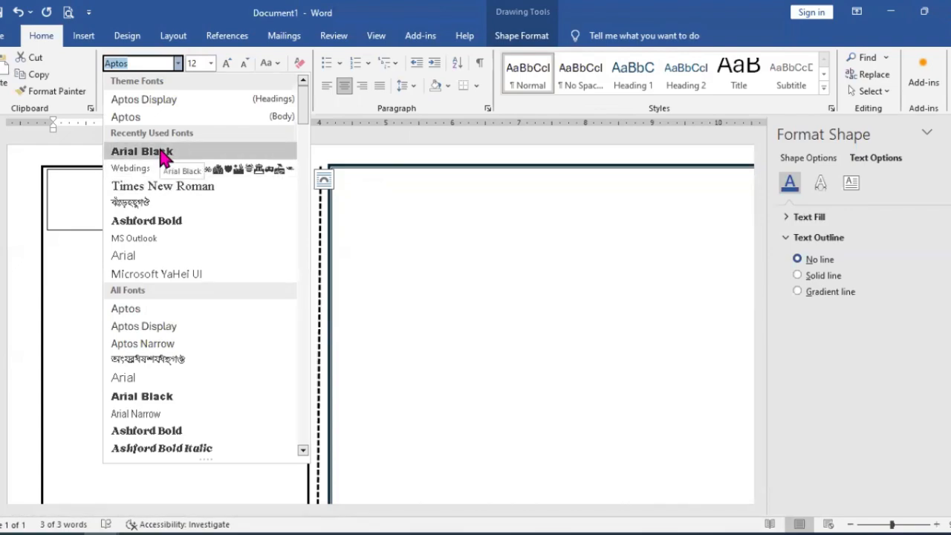
{"action": "left_click", "coordinate": [167, 221]}
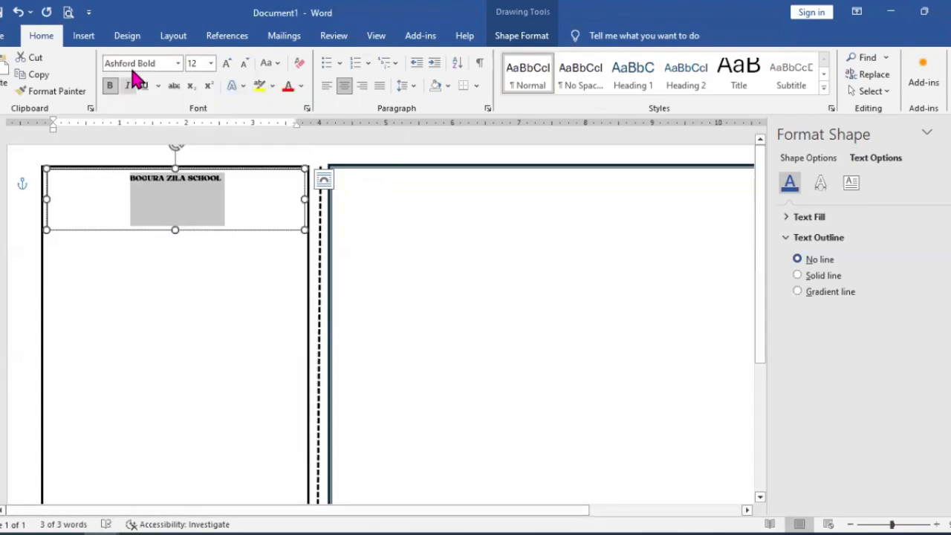
{"action": "left_click", "coordinate": [211, 63]}
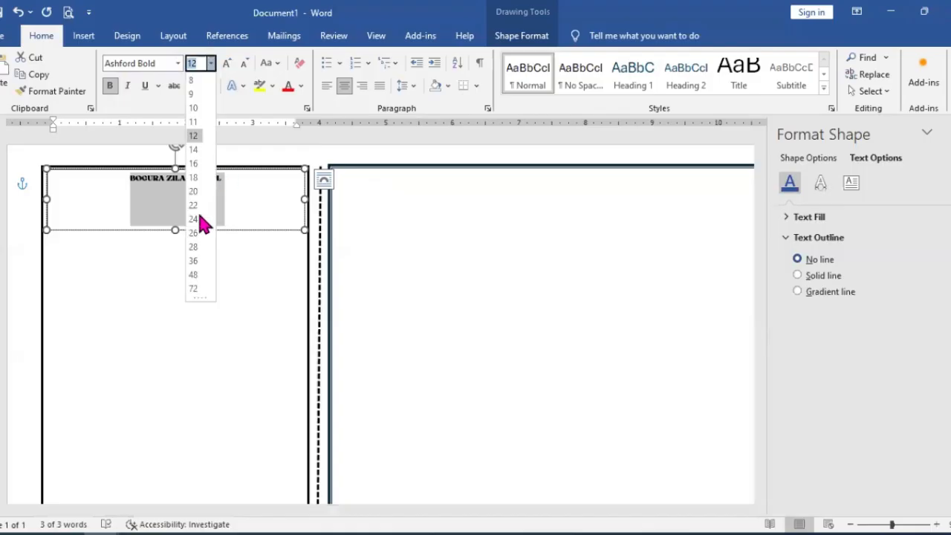
{"action": "left_click", "coordinate": [195, 261]}
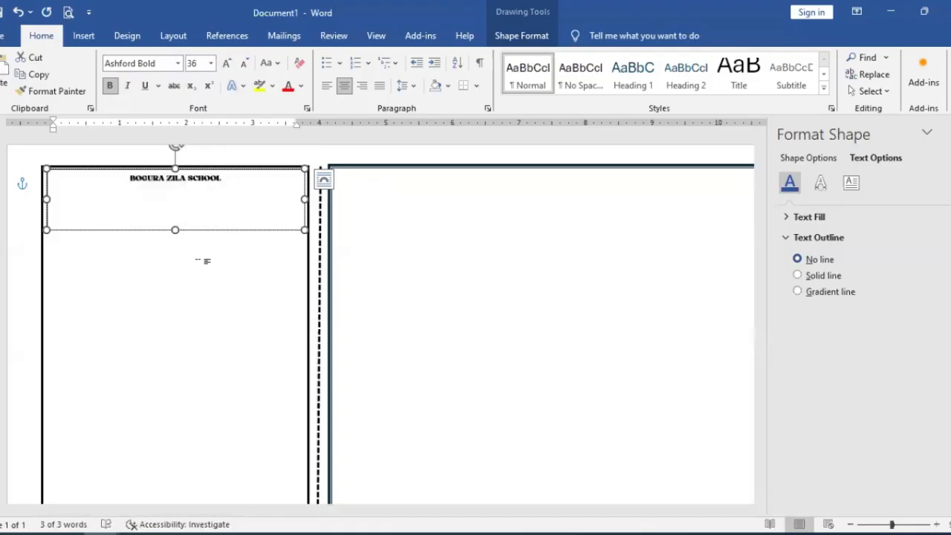
{"action": "left_click", "coordinate": [211, 64]}
{"action": "left_click", "coordinate": [197, 226]}
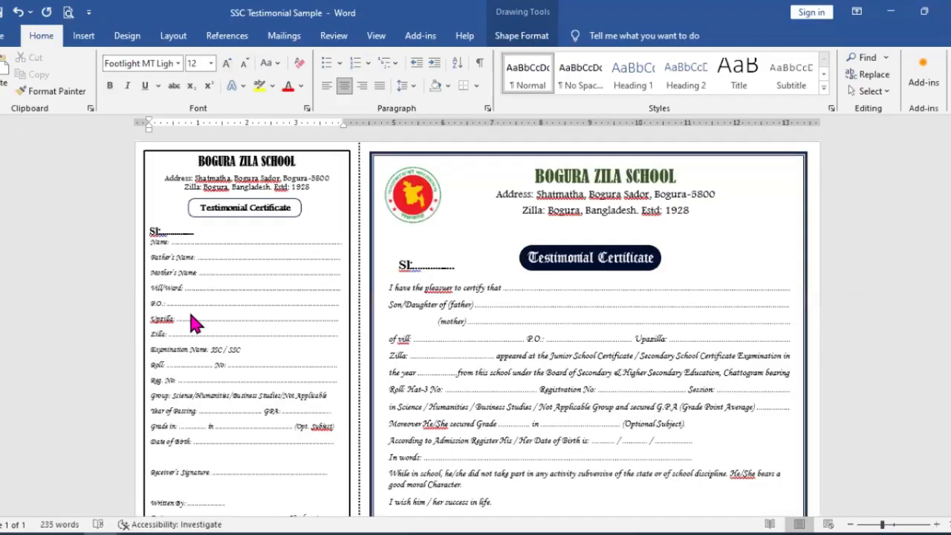
Step: Check the school name's font in the sample's counterfoil, copy the two address lines below it, and return to Document1
{"action": "left_click", "coordinate": [894, 524]}
{"action": "left_click", "coordinate": [908, 527]}
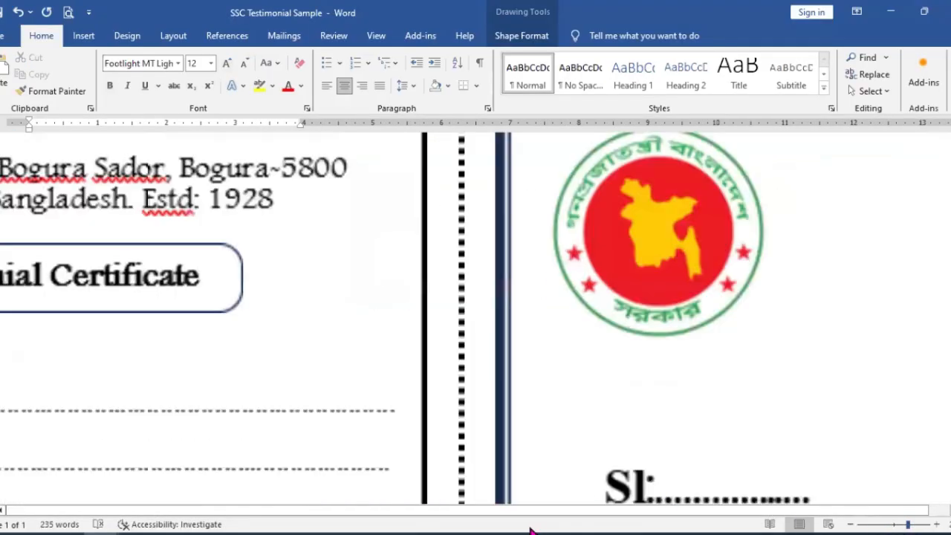
{"action": "left_click_drag", "start_coordinate": [336, 518], "coordinate": [245, 518]}
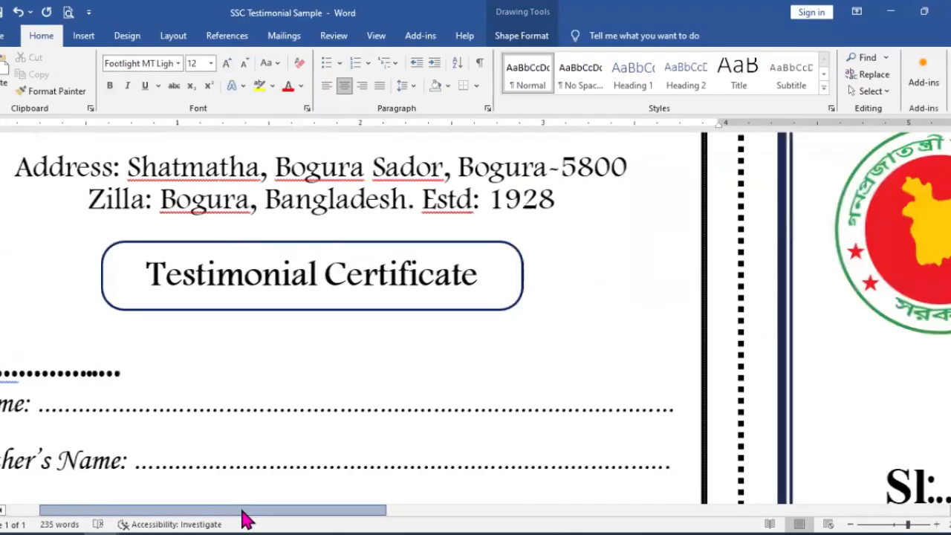
{"action": "scroll", "coordinate": [685, 223], "scroll_direction": "up", "scroll_amount": 3}
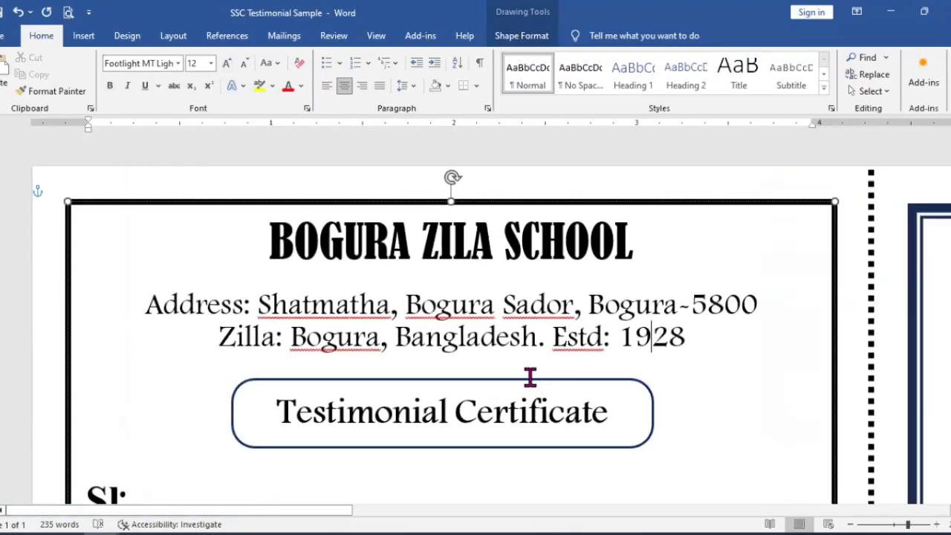
{"action": "left_click", "coordinate": [446, 239]}
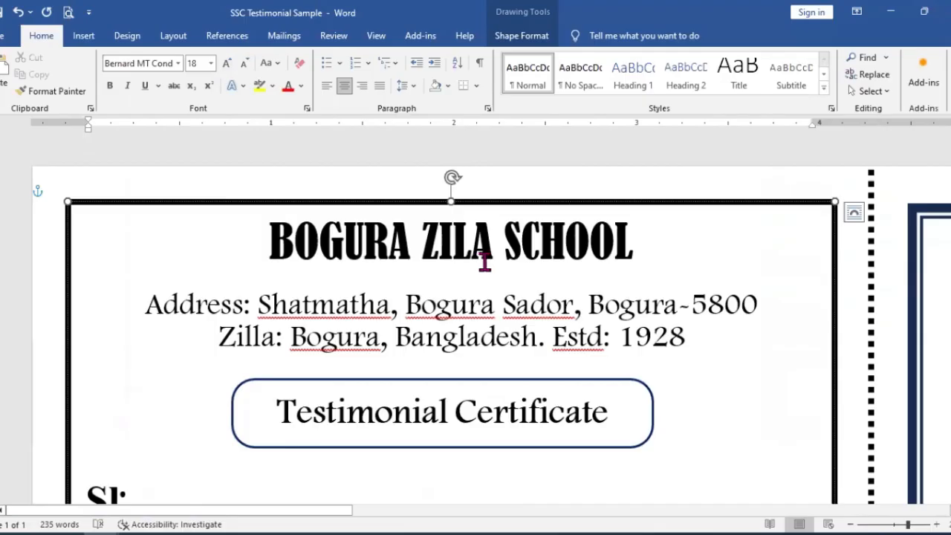
{"action": "left_click", "coordinate": [688, 339]}
{"action": "left_click_drag", "start_coordinate": [548, 339], "coordinate": [191, 318]}
{"action": "right_click", "coordinate": [191, 318]}
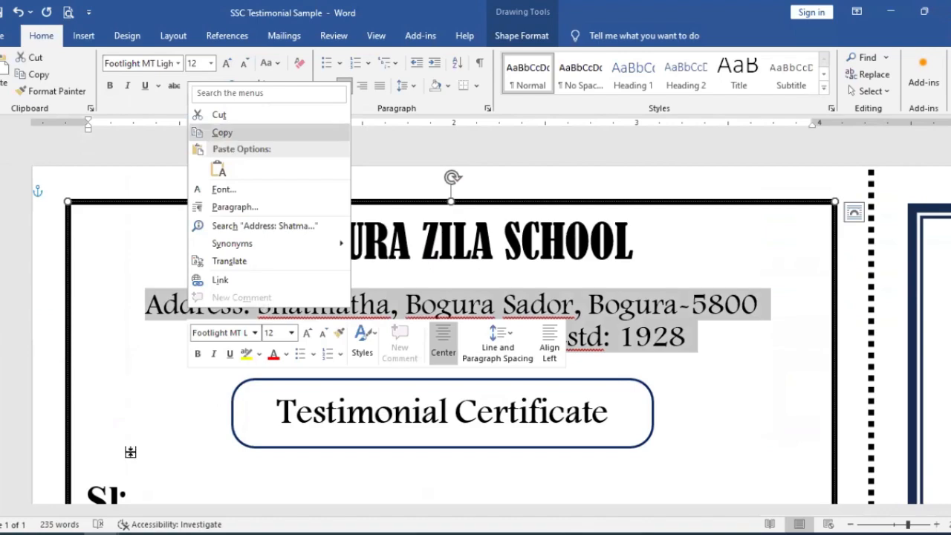
{"action": "left_click", "coordinate": [227, 142]}
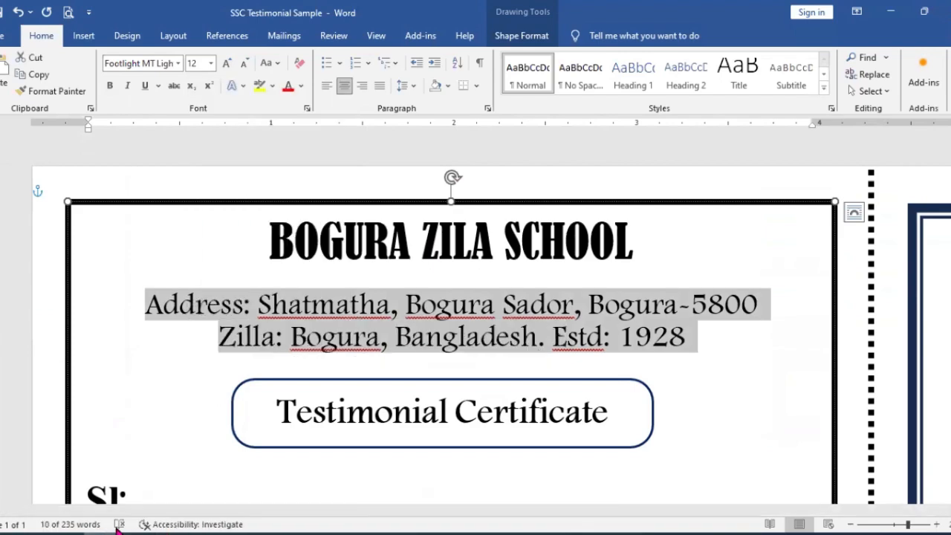
{"action": "left_click", "coordinate": [191, 486]}
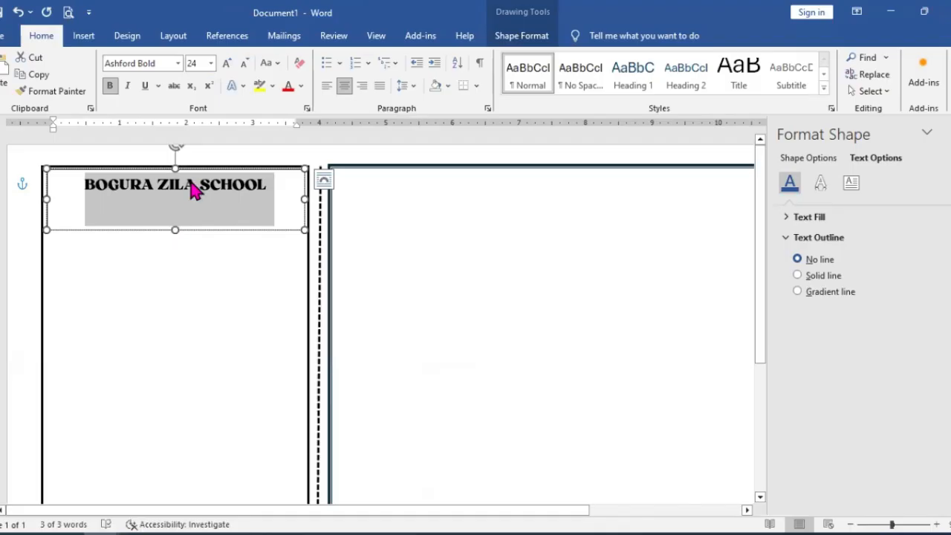
{"action": "left_click", "coordinate": [222, 186]}
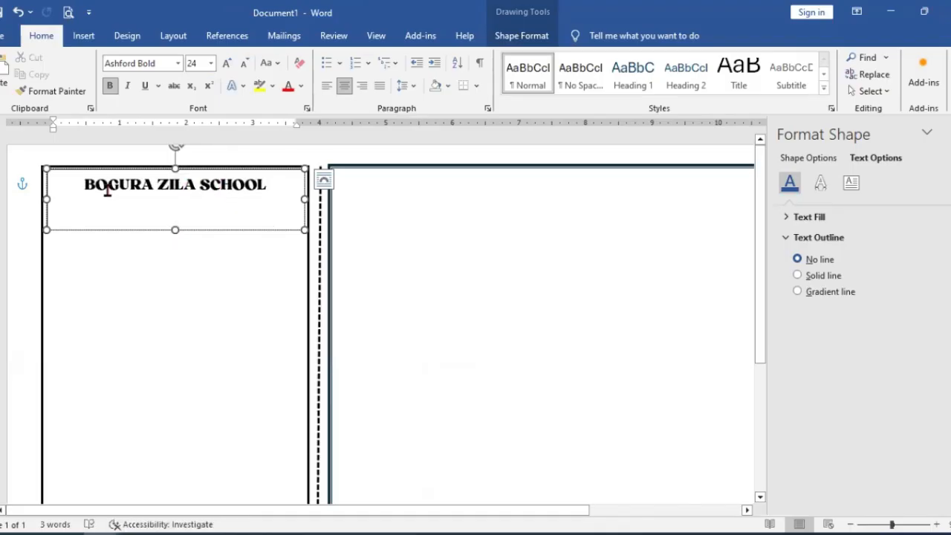
{"action": "key", "text": "ctrl+a"}
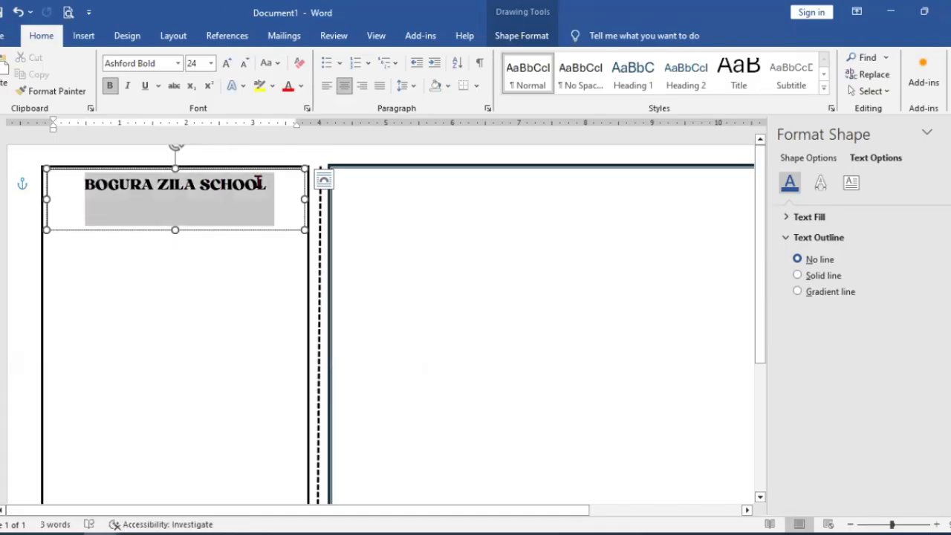
{"action": "left_click", "coordinate": [179, 64]}
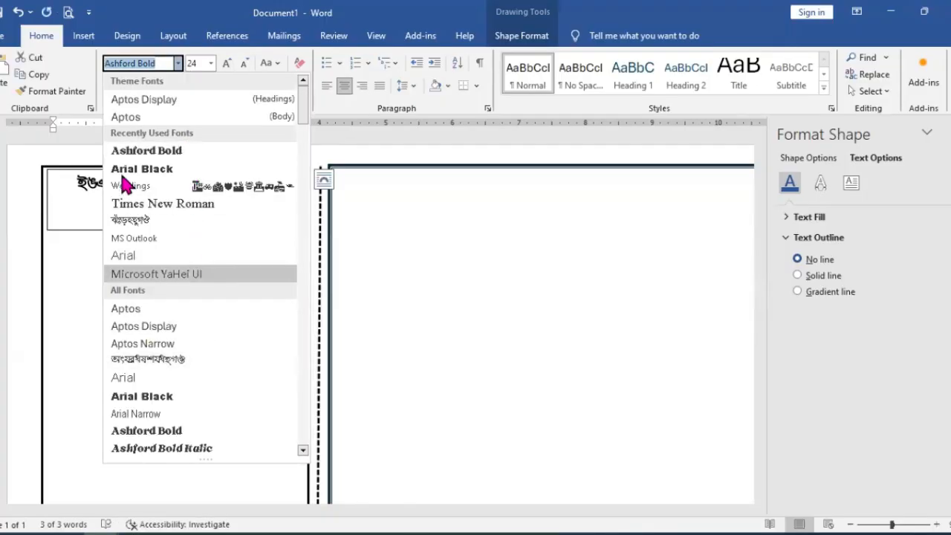
{"action": "key", "text": "Escape"}
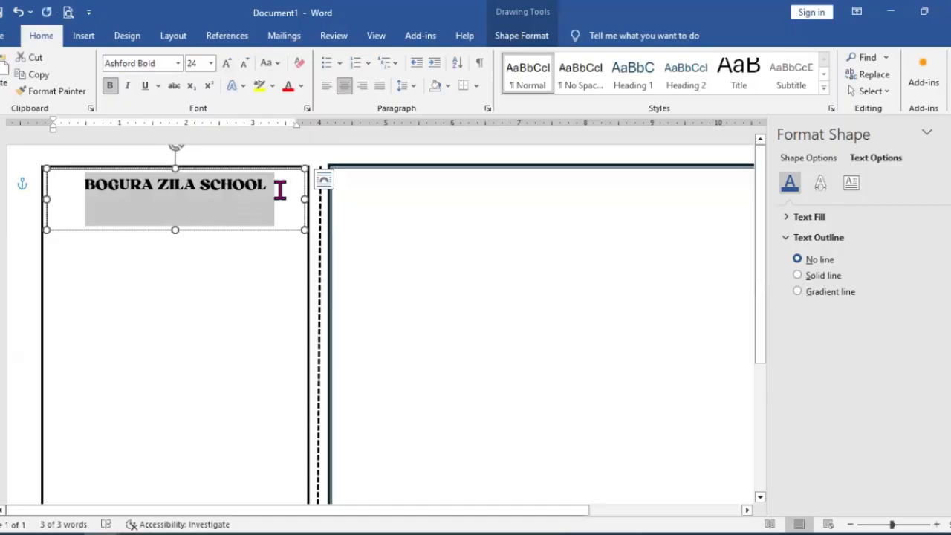
{"action": "left_click", "coordinate": [288, 192]}
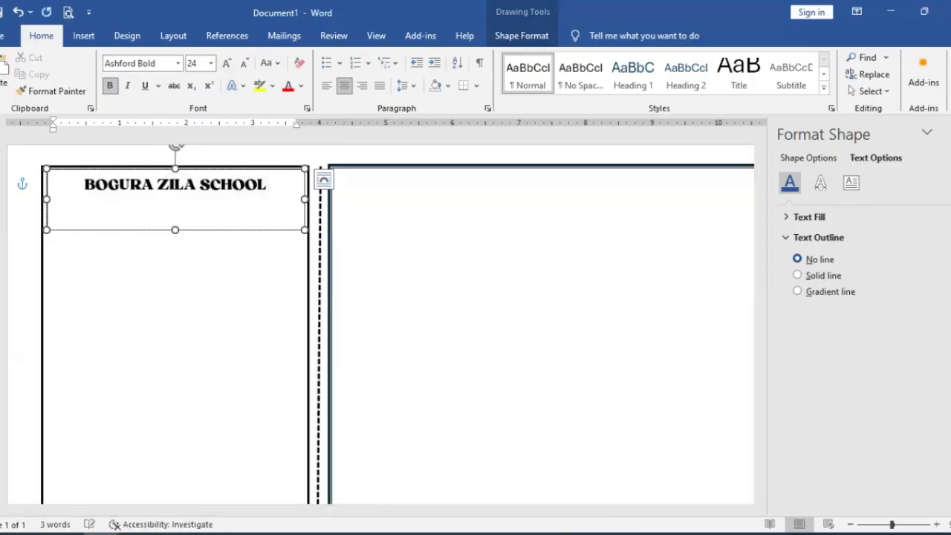
Step: Paste the two address lines below BOGURA ZILA SCHOOL and give all the text single line spacing with 0 pt after
{"action": "key", "text": "ctrl+v"}
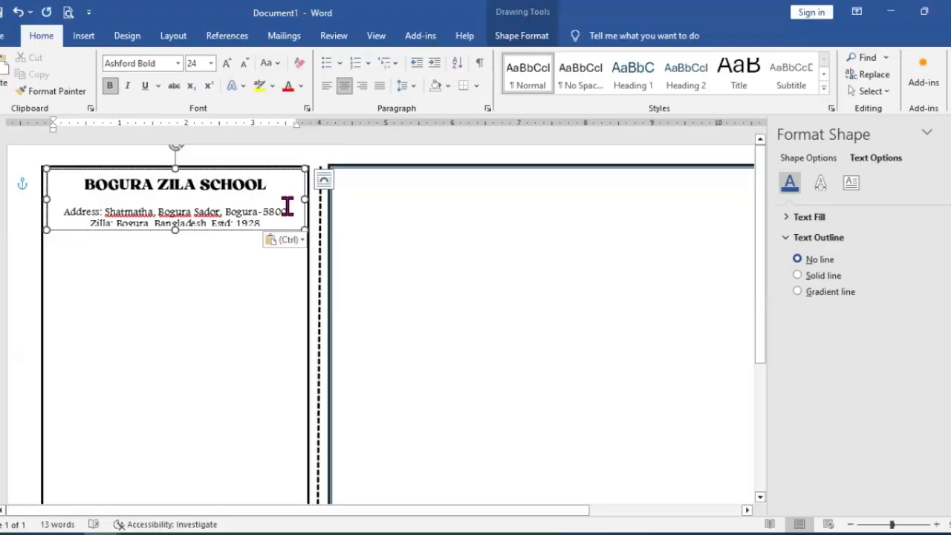
{"action": "key", "text": "ctrl+a"}
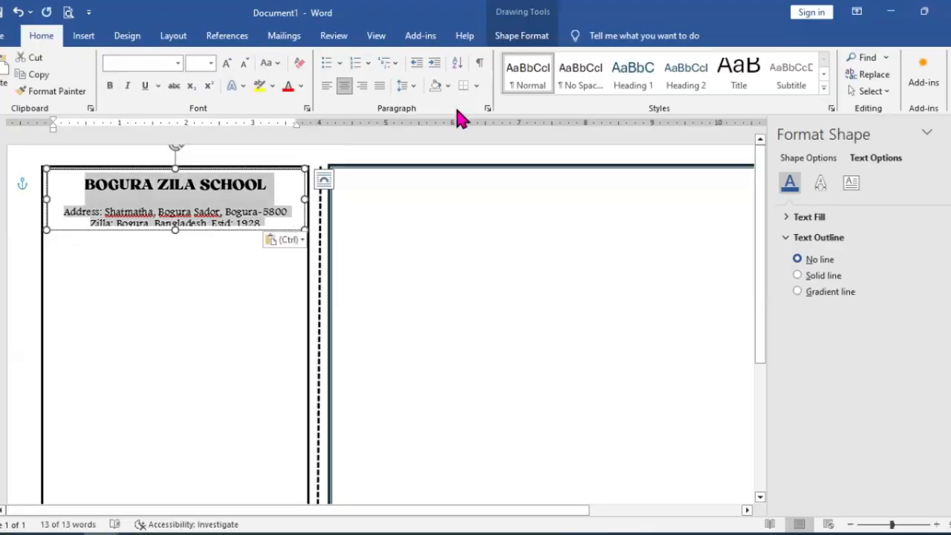
{"action": "left_click", "coordinate": [488, 109]}
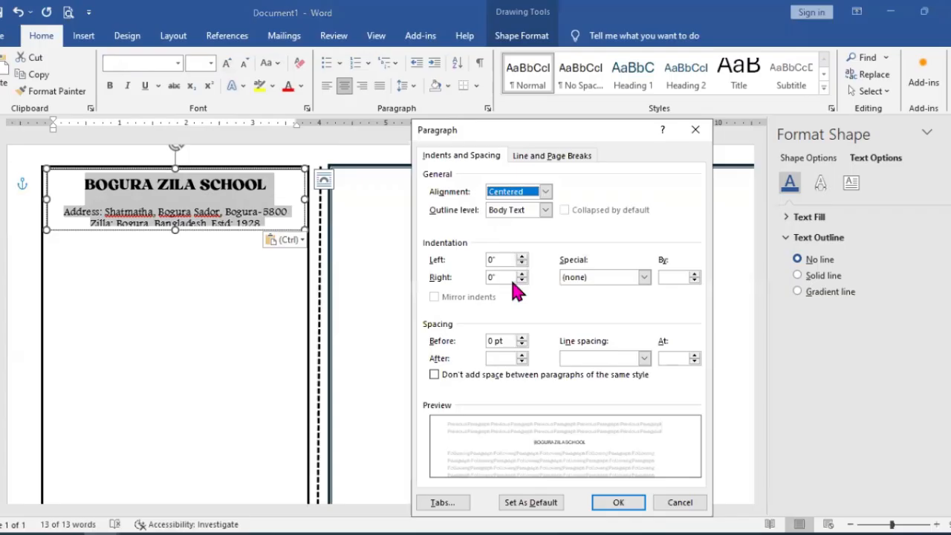
{"action": "left_click", "coordinate": [578, 362]}
{"action": "left_click", "coordinate": [583, 372]}
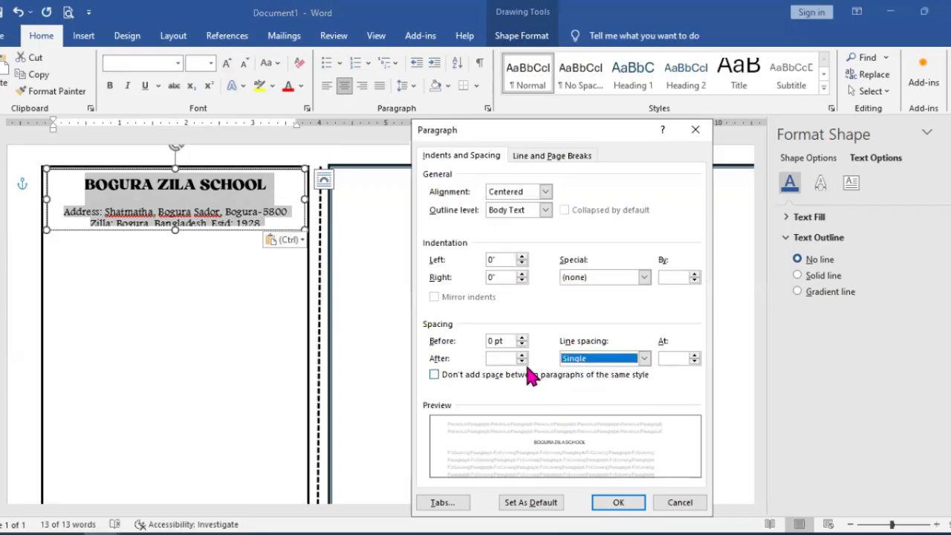
{"action": "left_click", "coordinate": [523, 362]}
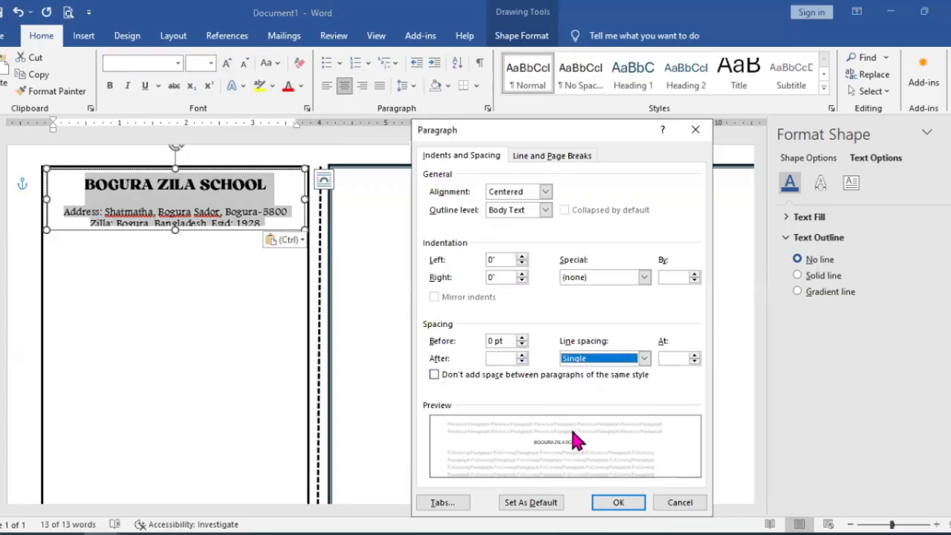
{"action": "left_click", "coordinate": [628, 504]}
{"action": "left_click", "coordinate": [251, 215]}
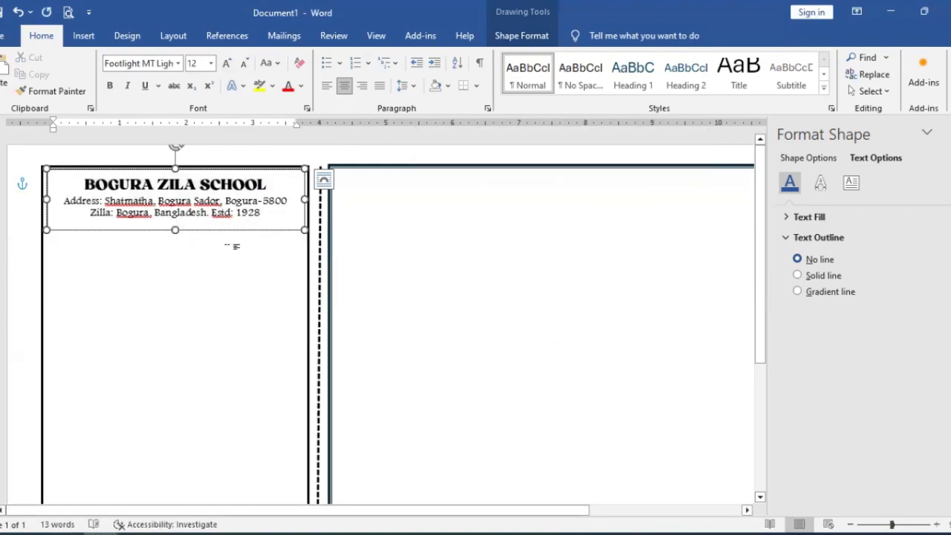
Step: Remove the outline from the text box holding the school name and address
{"action": "left_click", "coordinate": [252, 230]}
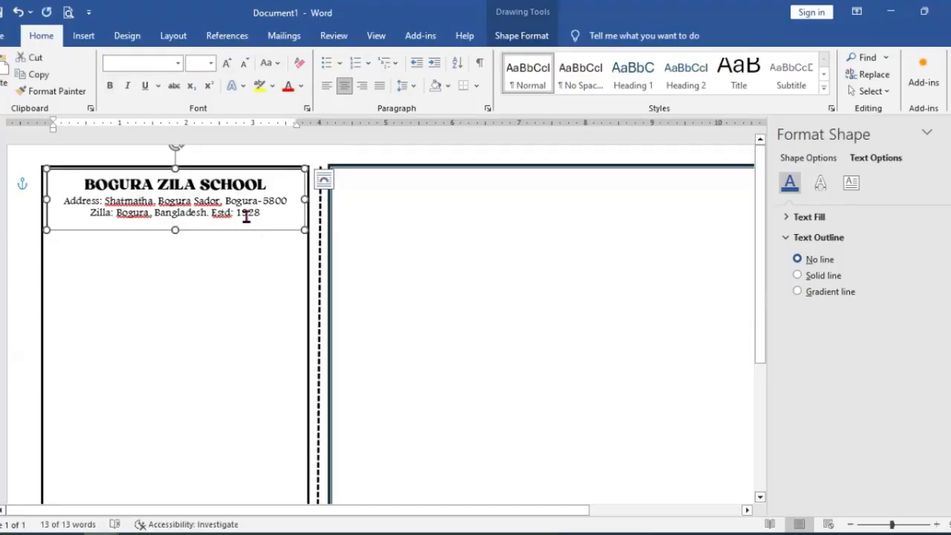
{"action": "left_click", "coordinate": [534, 34]}
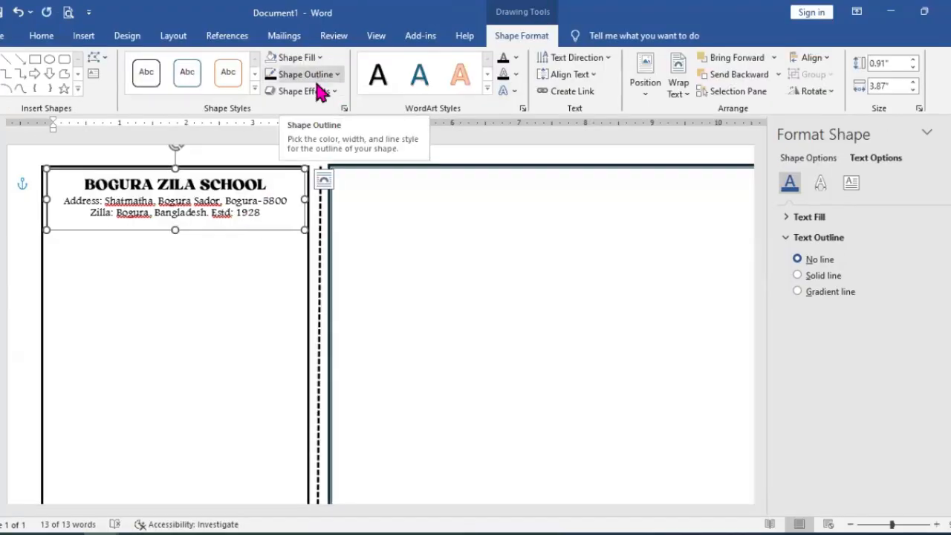
{"action": "left_click", "coordinate": [315, 75]}
{"action": "left_click", "coordinate": [309, 238]}
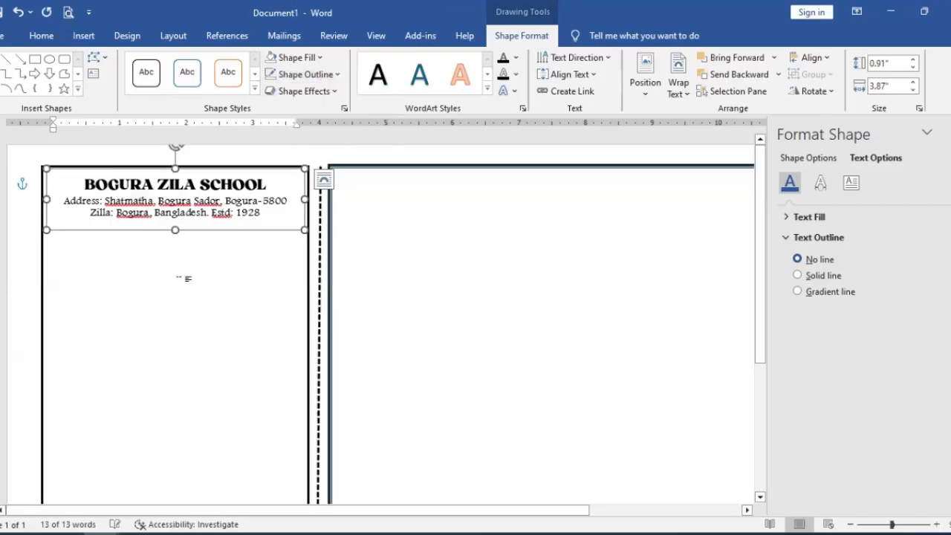
{"action": "left_click", "coordinate": [167, 240]}
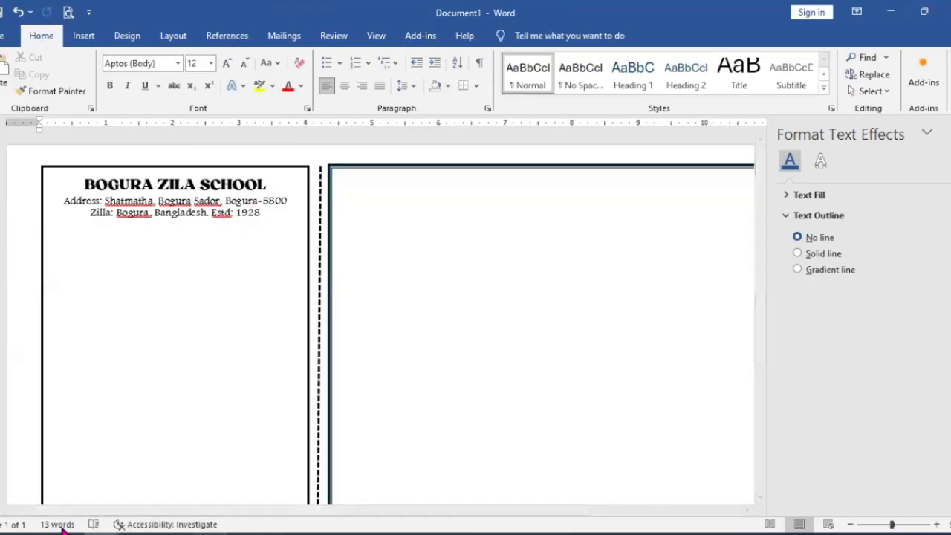
Step: Copy the Testimonial Certificate title from the counterfoil in SSC Testimonial Sample and return to Document1
{"action": "mouse_move", "coordinate": [109, 529]}
{"action": "left_click", "coordinate": [140, 462]}
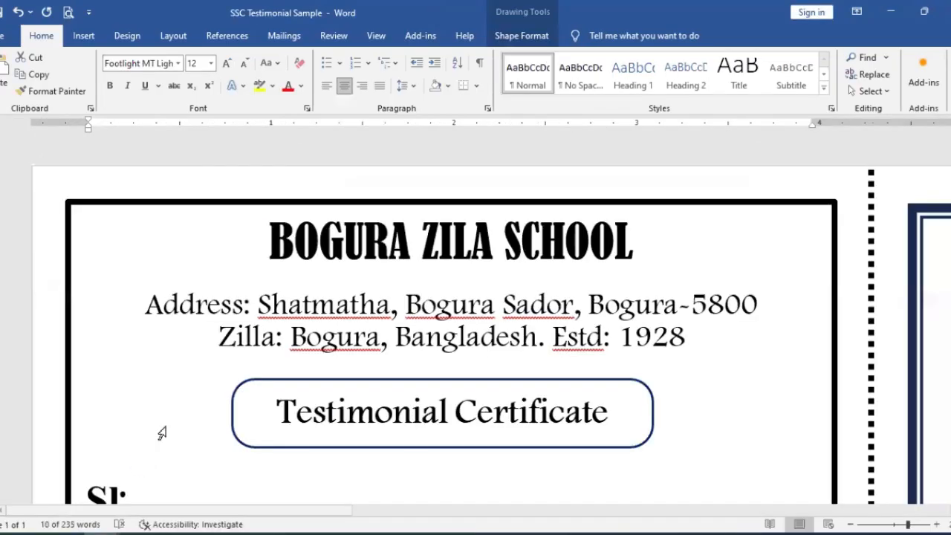
{"action": "scroll", "coordinate": [436, 372], "scroll_direction": "down", "scroll_amount": 3}
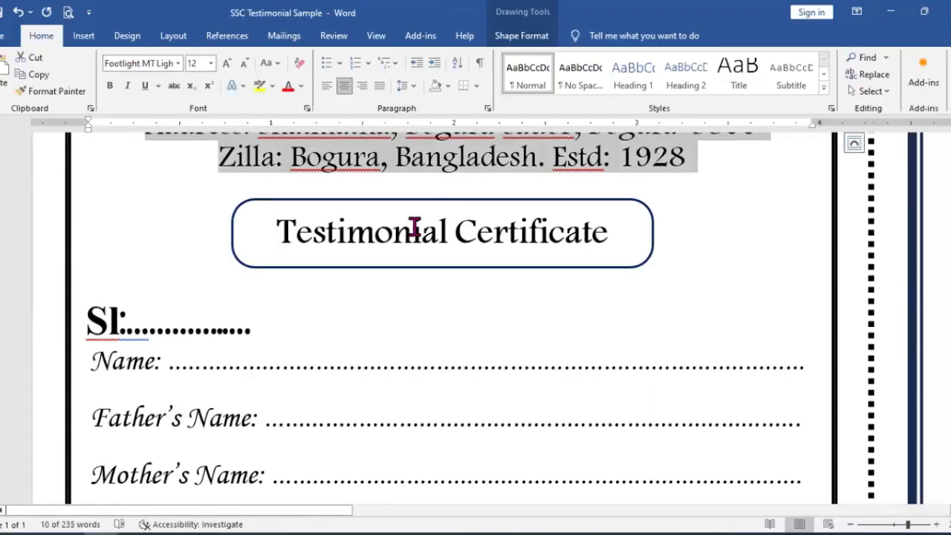
{"action": "left_click_drag", "start_coordinate": [409, 229], "coordinate": [461, 249]}
{"action": "right_click", "coordinate": [459, 243]}
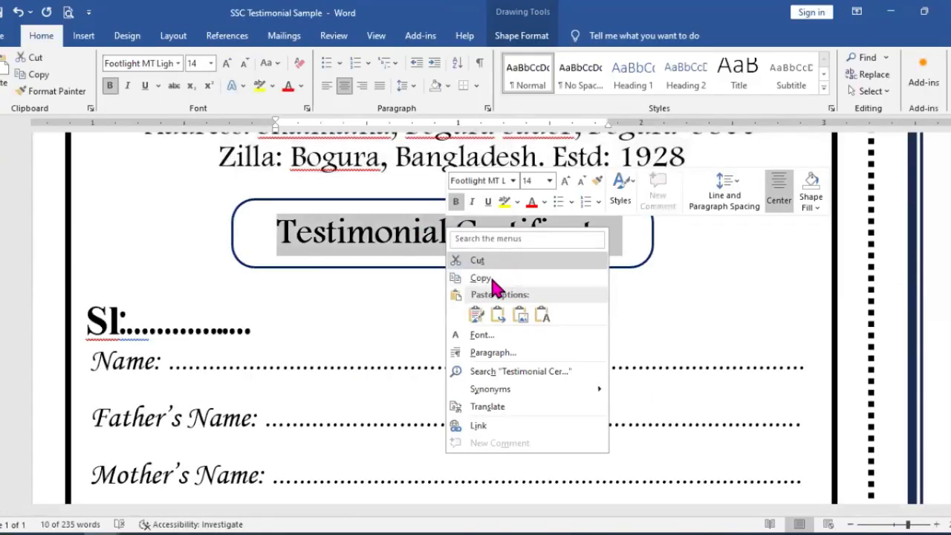
{"action": "left_click", "coordinate": [490, 279]}
{"action": "left_click", "coordinate": [400, 310]}
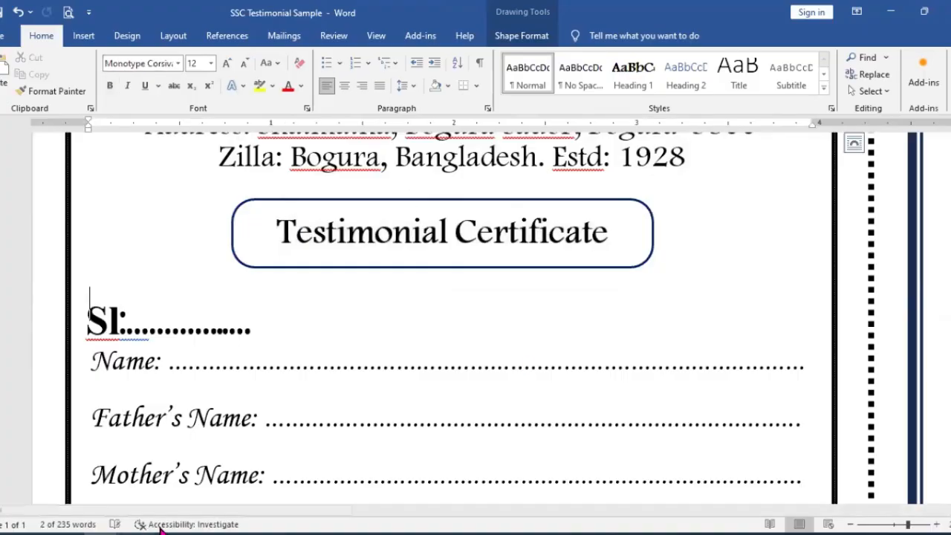
{"action": "mouse_move", "coordinate": [171, 529]}
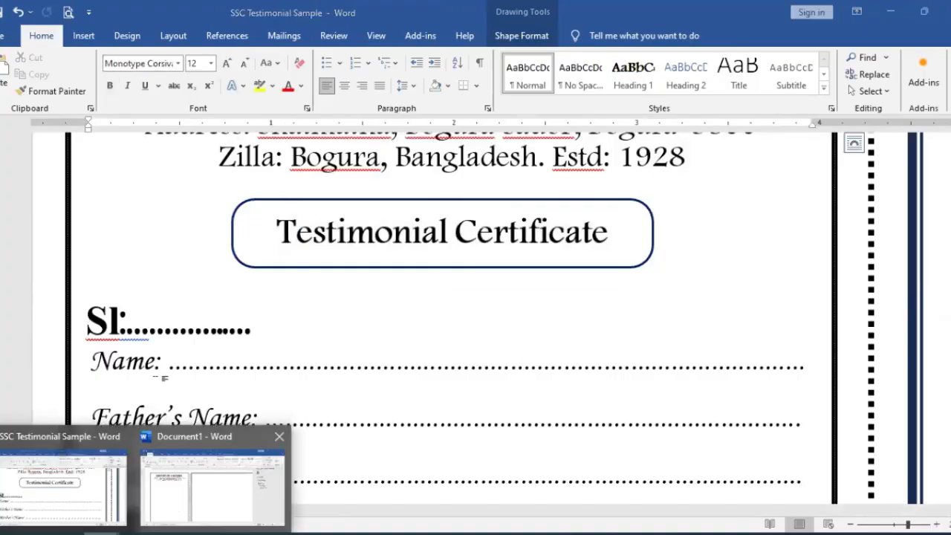
{"action": "left_click", "coordinate": [216, 475]}
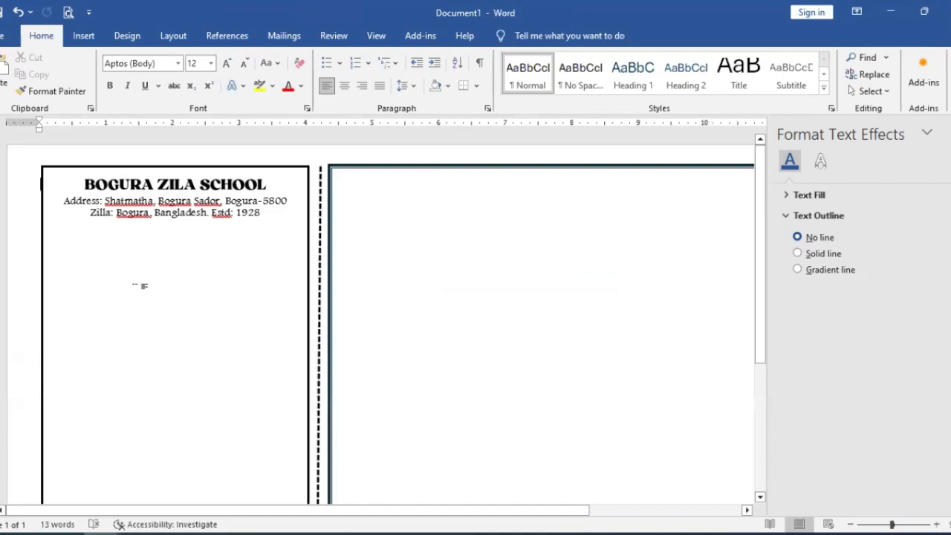
Step: Draw a rounded rectangle about 2.89" by 0.68" below the counterfoil address, with no fill and a black outline
{"action": "left_click", "coordinate": [87, 37]}
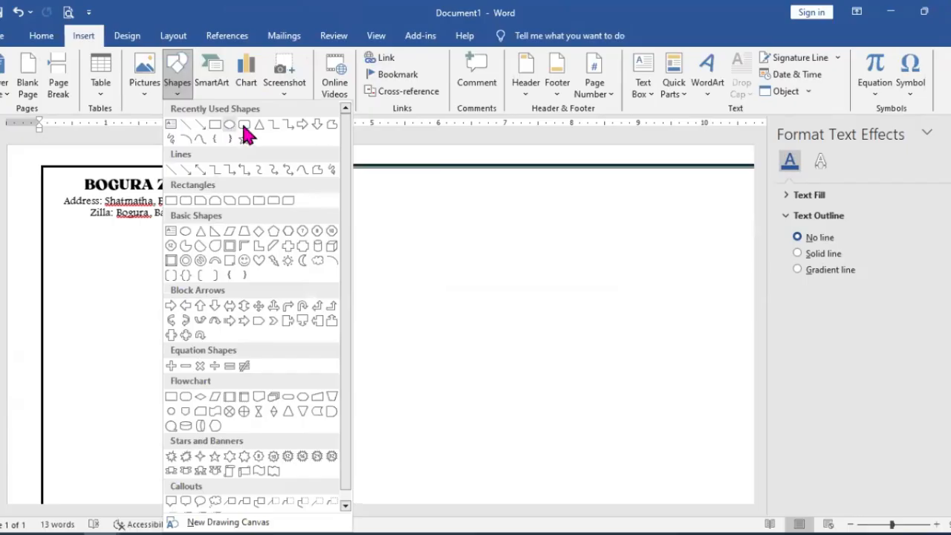
{"action": "left_click", "coordinate": [245, 125]}
{"action": "left_click_drag", "start_coordinate": [72, 227], "coordinate": [264, 274]}
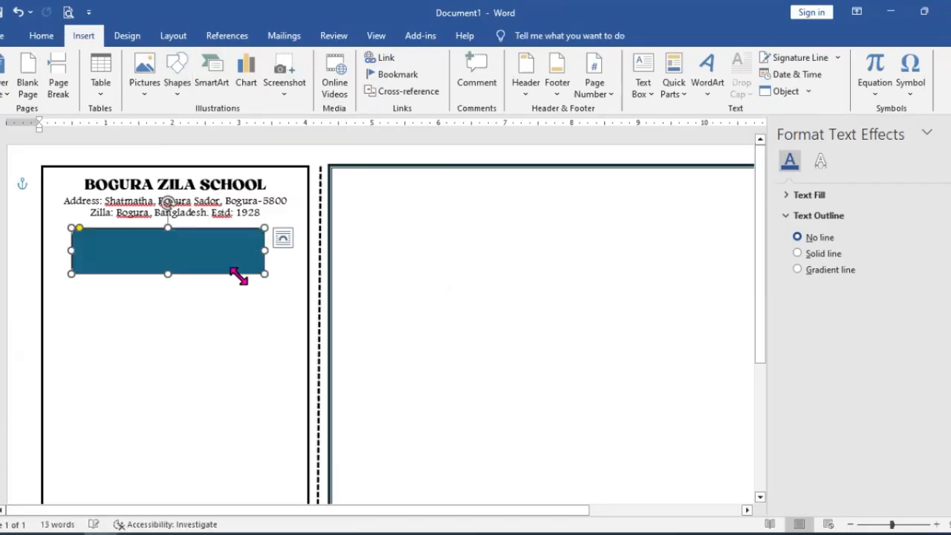
{"action": "left_click", "coordinate": [304, 77]}
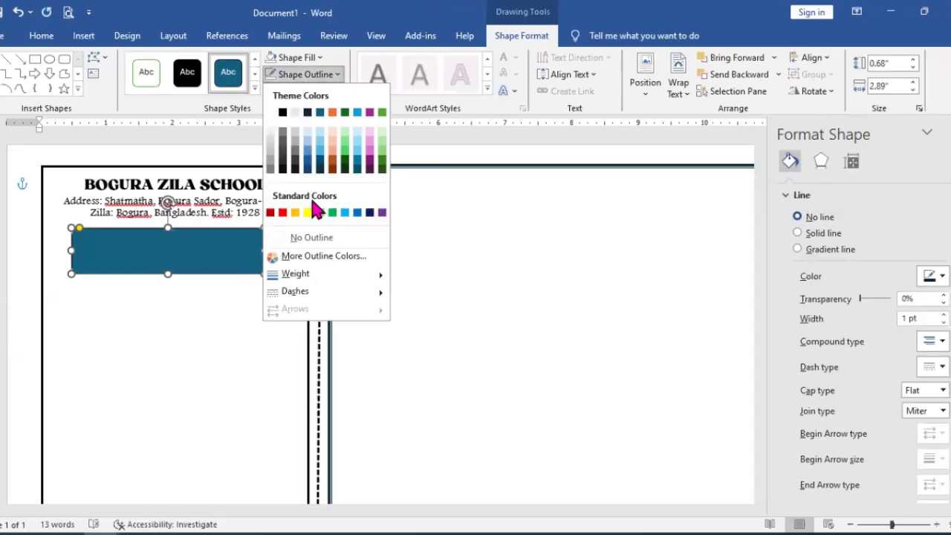
{"action": "left_click", "coordinate": [299, 58]}
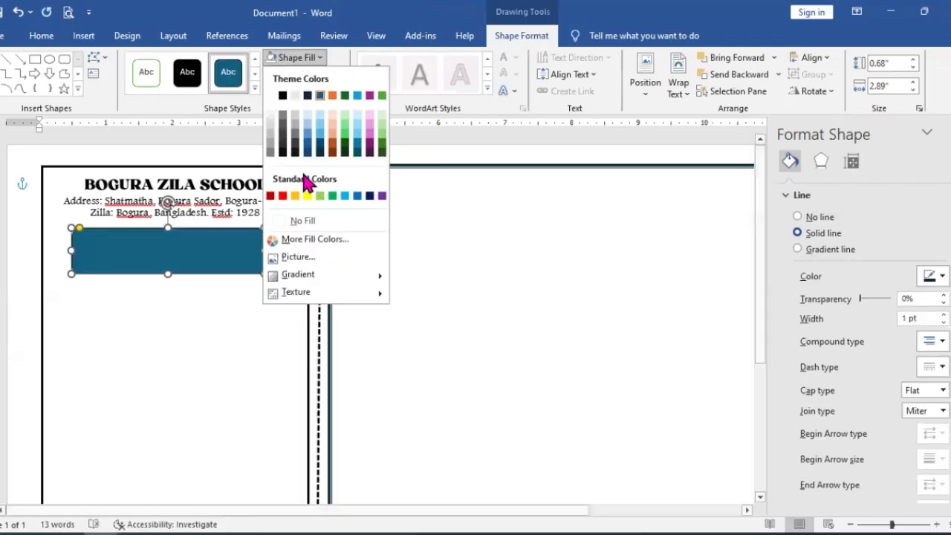
{"action": "left_click", "coordinate": [306, 219]}
{"action": "left_click", "coordinate": [299, 76]}
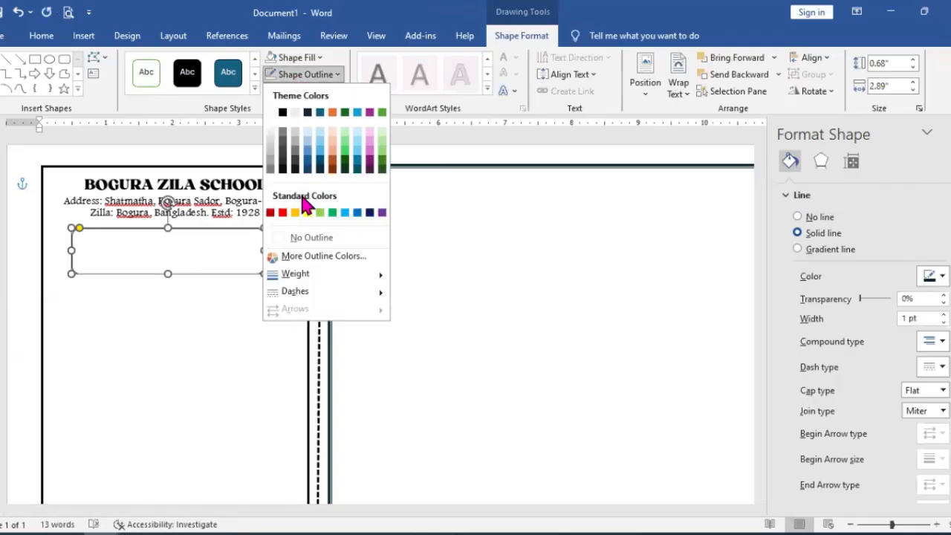
{"action": "left_click", "coordinate": [283, 124]}
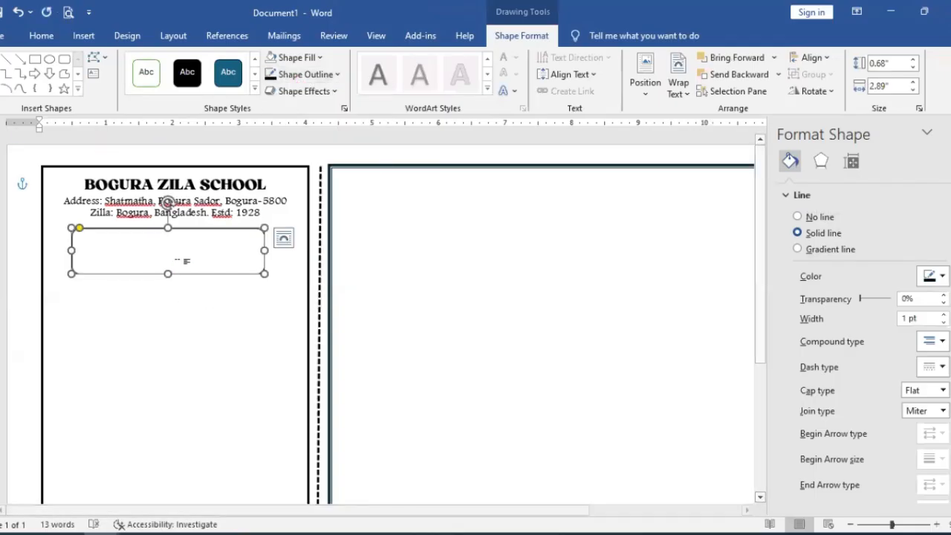
Step: Insert a text box inside the rounded rectangle, paste Testimonial Certificate into it and size it to about 2.6" by 0.45"
{"action": "left_click", "coordinate": [4, 74]}
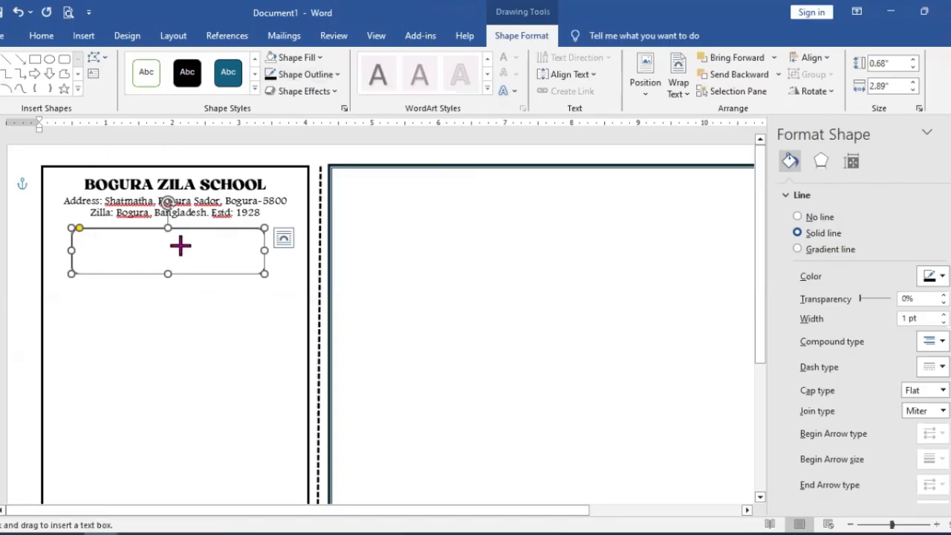
{"action": "left_click", "coordinate": [283, 239]}
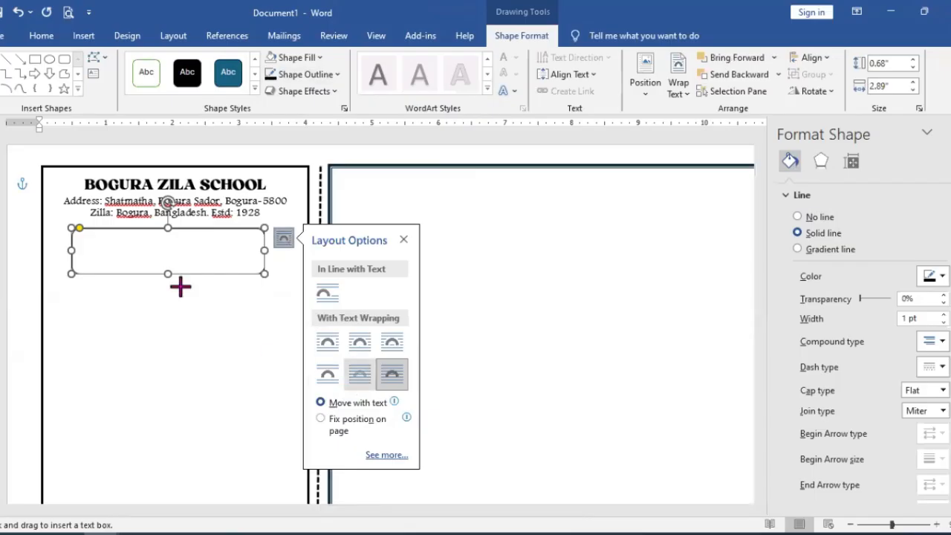
{"action": "left_click", "coordinate": [105, 245]}
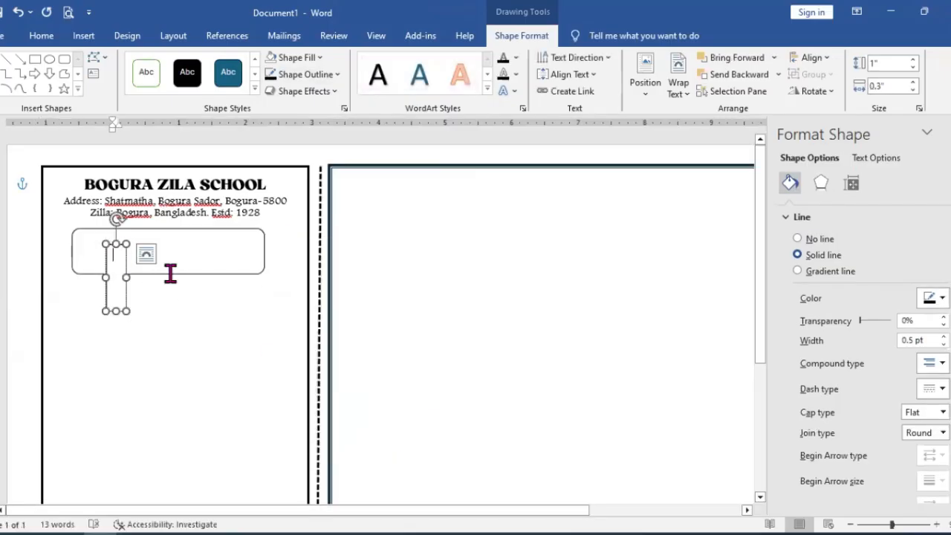
{"action": "key", "text": "ctrl+v"}
{"action": "key", "text": "BackSpace"}
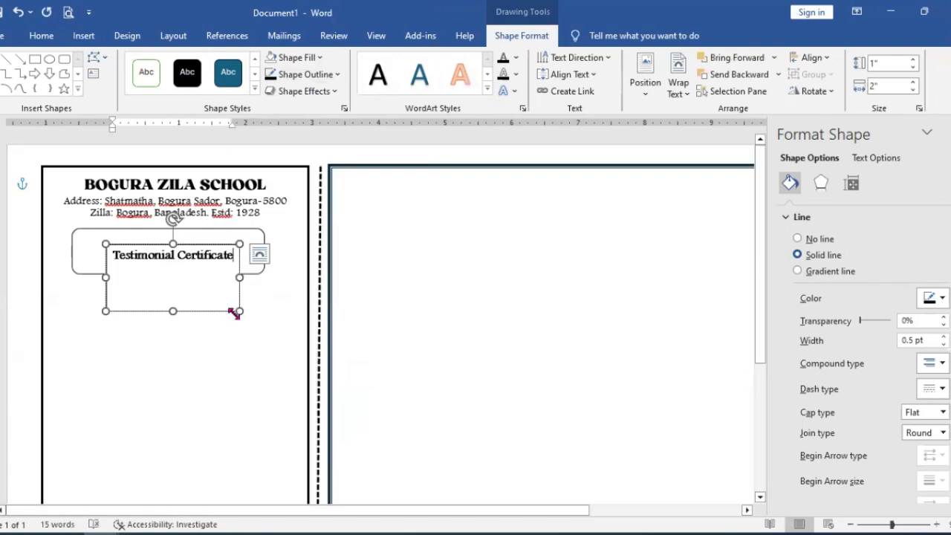
{"action": "left_click_drag", "start_coordinate": [238, 311], "coordinate": [254, 265]}
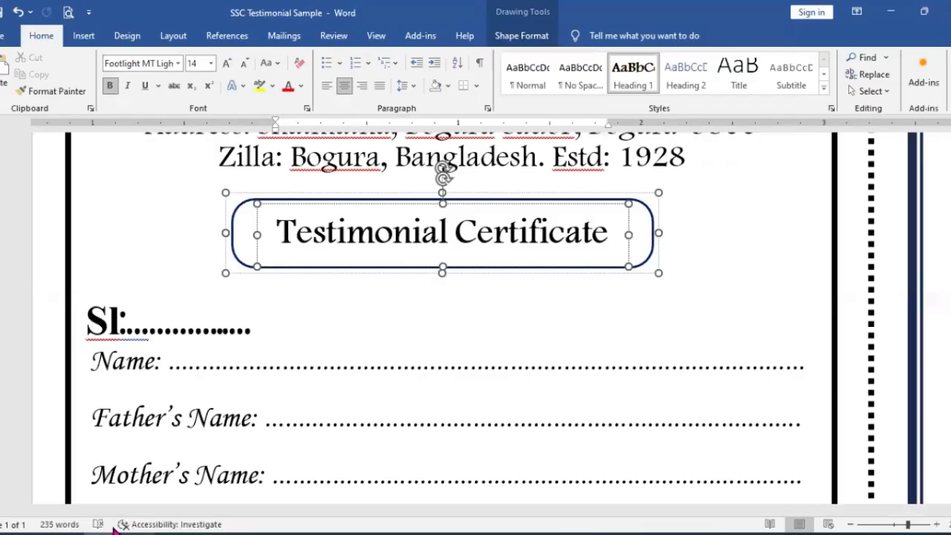
Step: Return from the sample's title box to Document1 and check the font settings of the Testimonial Certificate text
{"action": "mouse_move", "coordinate": [142, 531]}
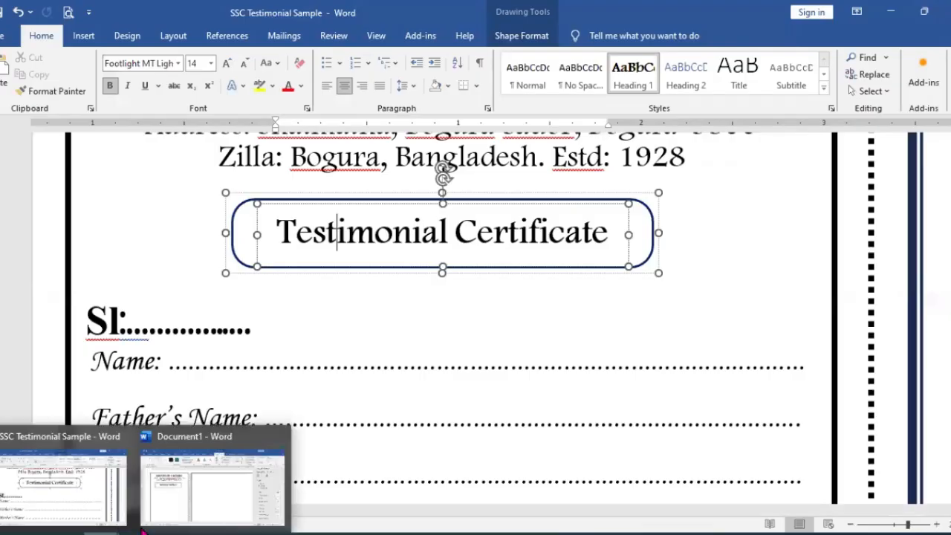
{"action": "left_click", "coordinate": [191, 497]}
{"action": "triple_click", "coordinate": [195, 240]}
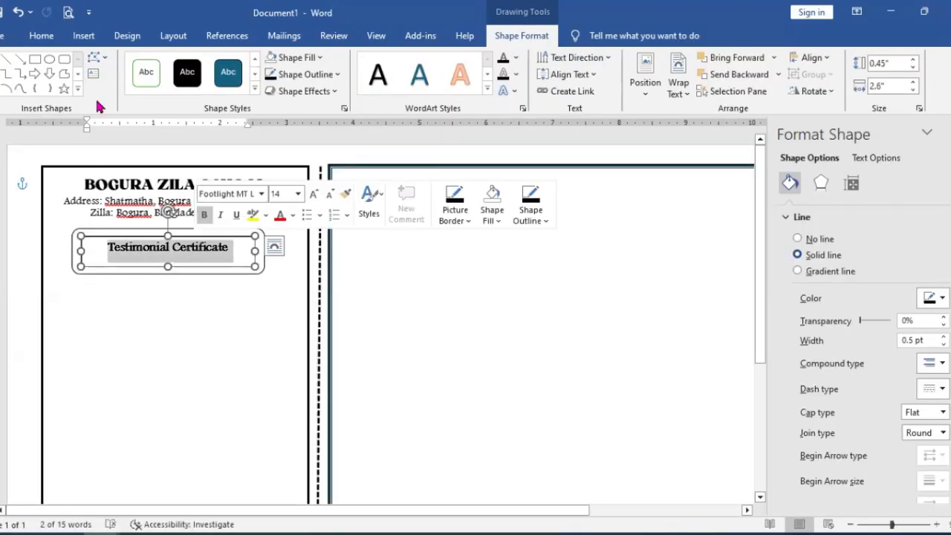
{"action": "left_click", "coordinate": [42, 36]}
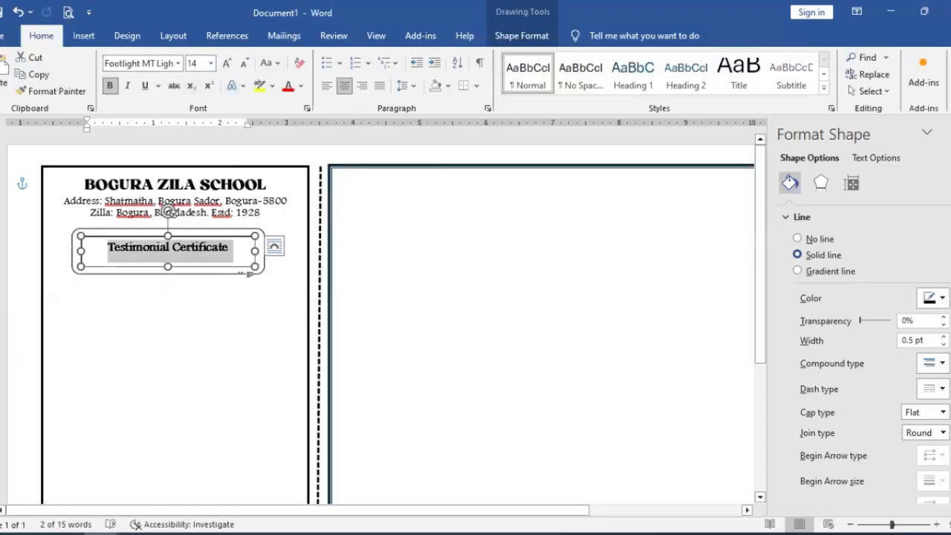
Step: Give the Testimonial Certificate text box a solid black outline 2.25 pt wide with round joins
{"action": "left_click", "coordinate": [253, 267]}
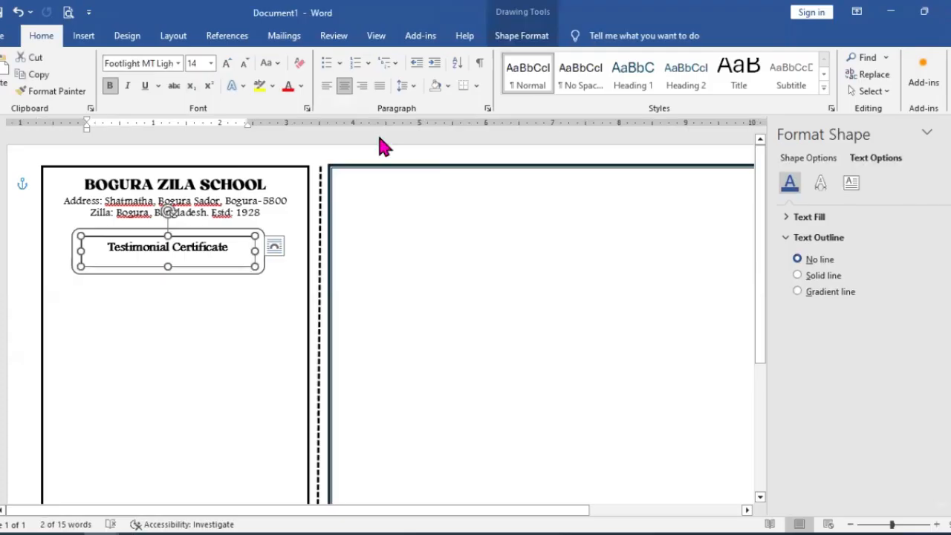
{"action": "left_click", "coordinate": [523, 42]}
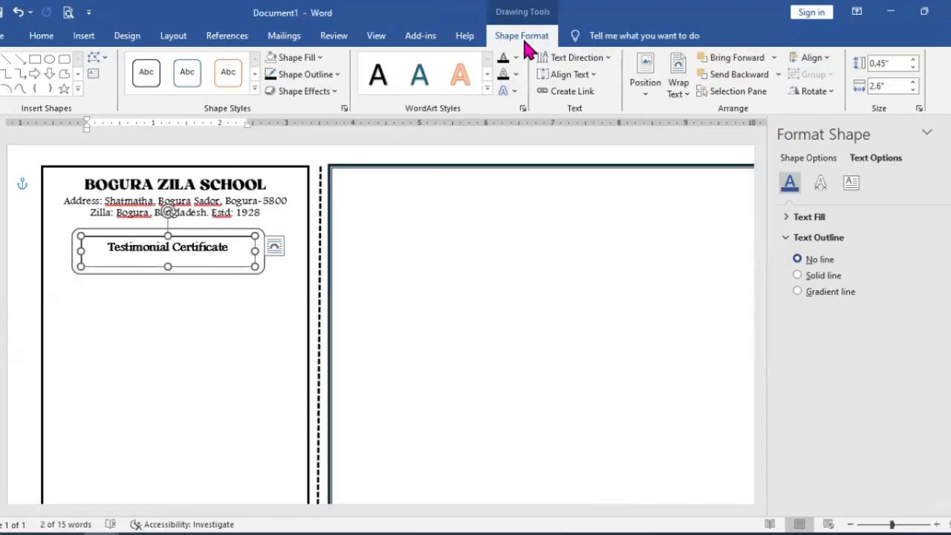
{"action": "left_click", "coordinate": [329, 76]}
{"action": "mouse_move", "coordinate": [358, 280]}
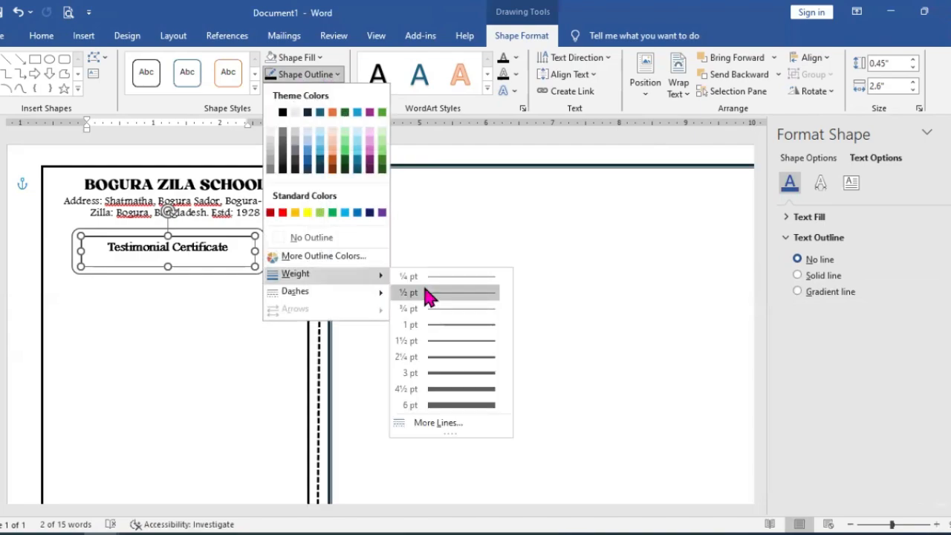
{"action": "left_click", "coordinate": [446, 425]}
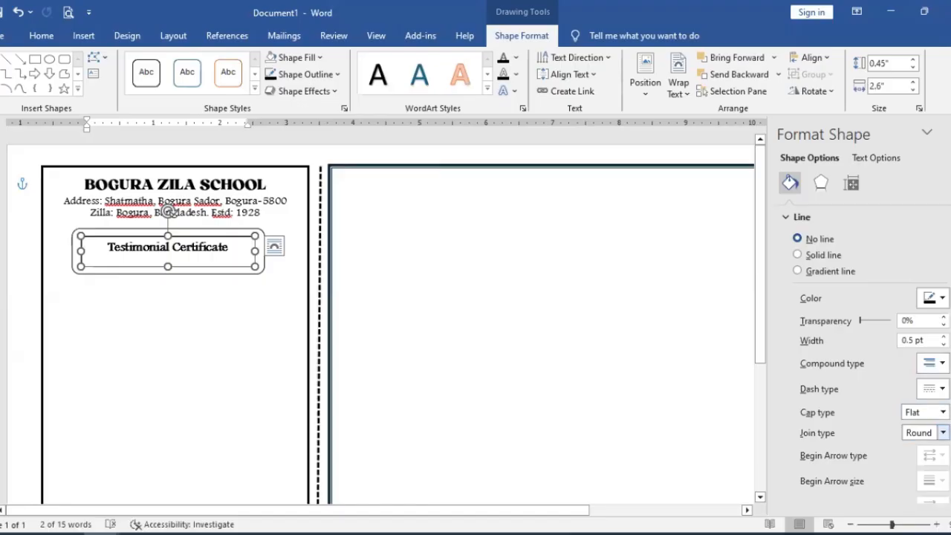
{"action": "left_click", "coordinate": [942, 433]}
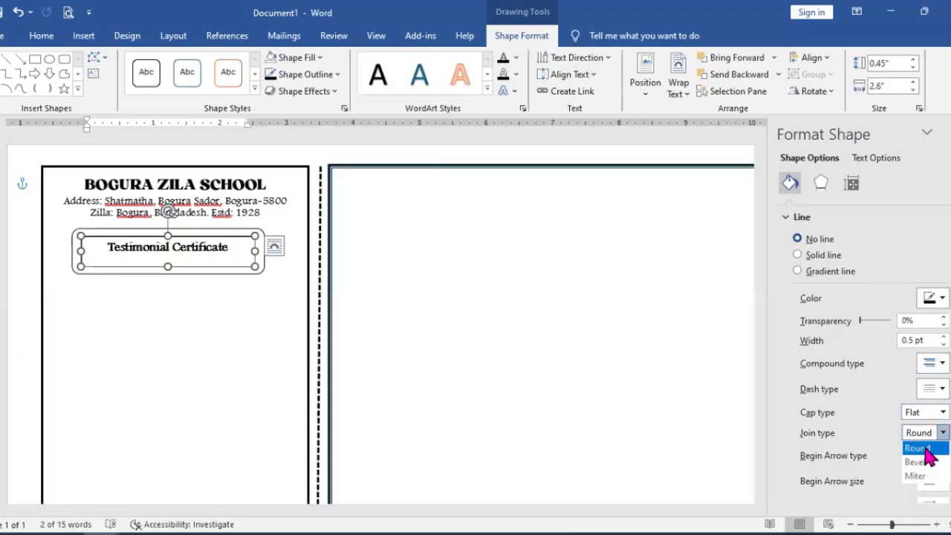
{"action": "left_click", "coordinate": [926, 448]}
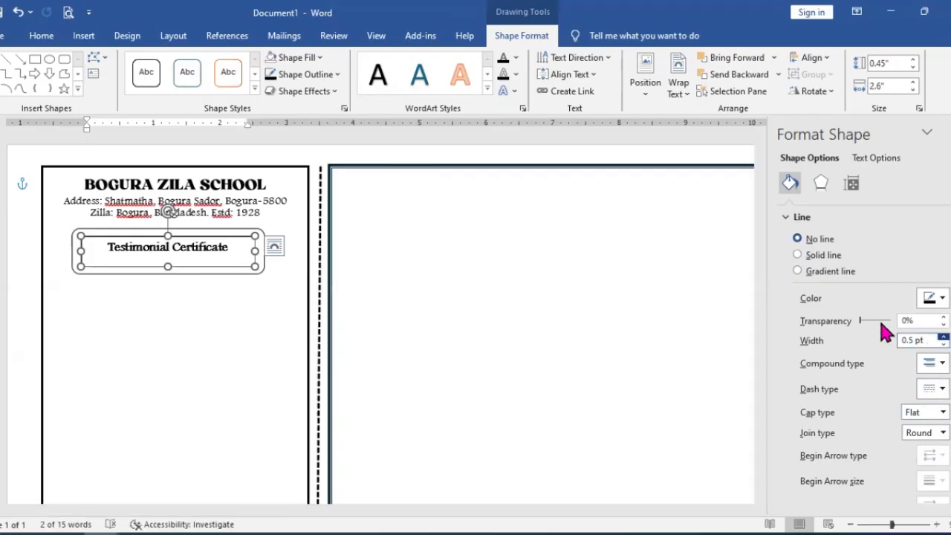
{"action": "left_click", "coordinate": [943, 336]}
{"action": "left_click", "coordinate": [943, 336]}
{"action": "left_click", "coordinate": [943, 336]}
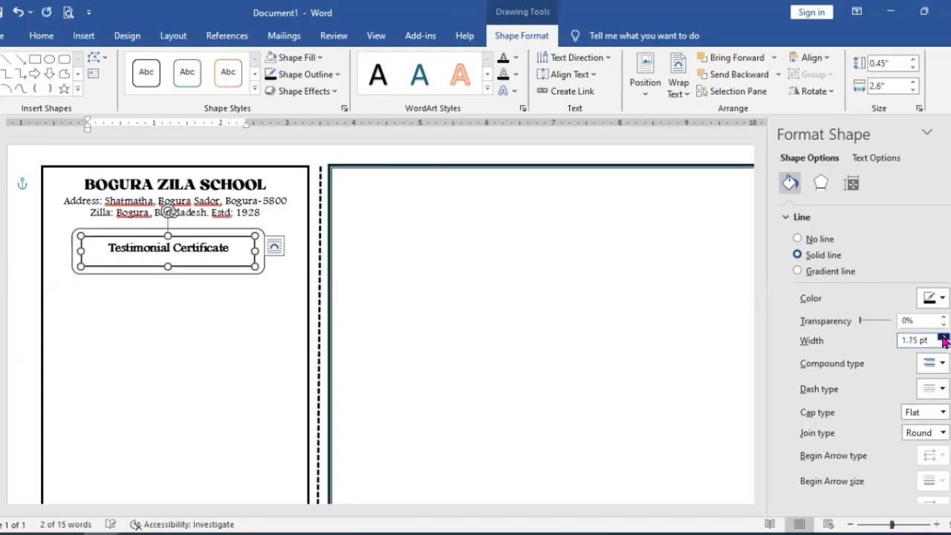
{"action": "left_click", "coordinate": [943, 337]}
Step: Delete the rounded rectangle surrounding the Testimonial Certificate text box
{"action": "left_click", "coordinate": [259, 240]}
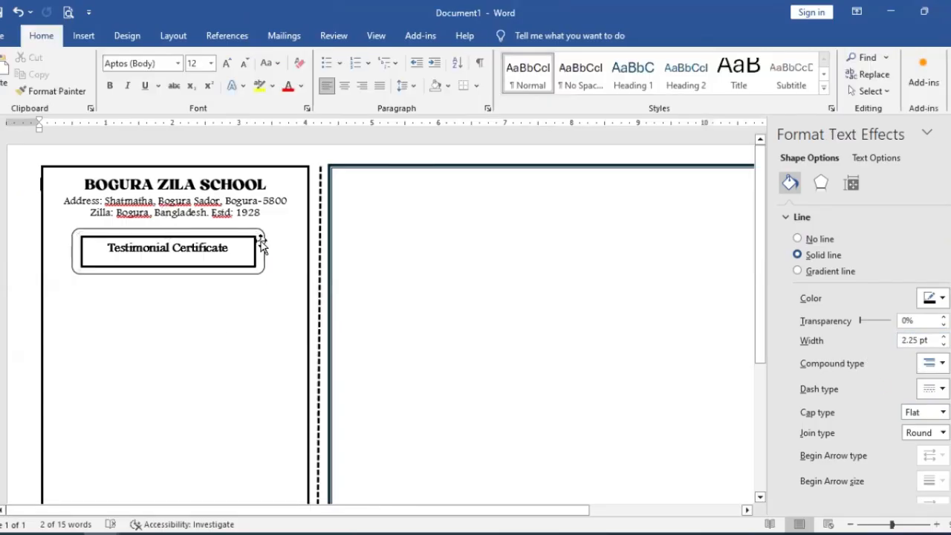
{"action": "left_click", "coordinate": [264, 246]}
{"action": "left_click", "coordinate": [316, 264]}
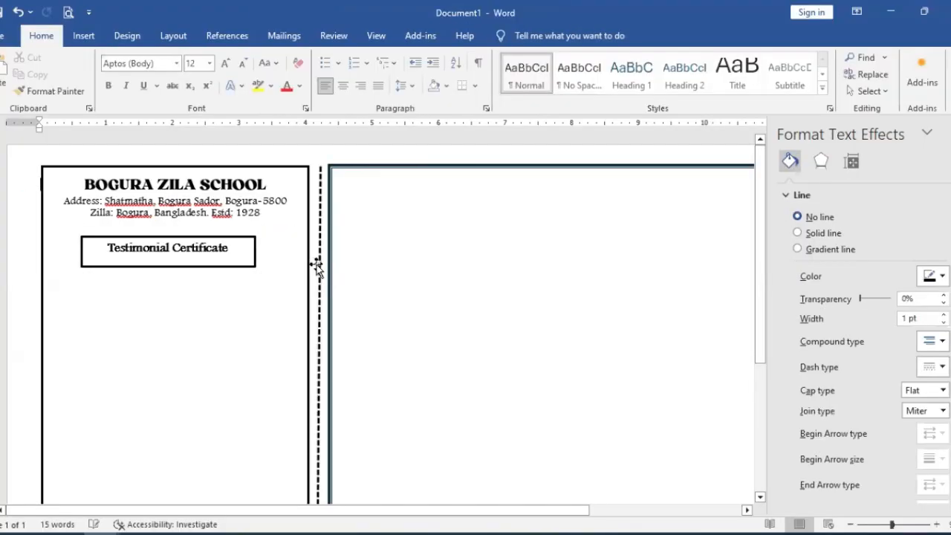
Step: Shrink the Testimonial Certificate box to about 0.32" high, narrow it around its text and move it to just below the address
{"action": "left_click", "coordinate": [179, 268]}
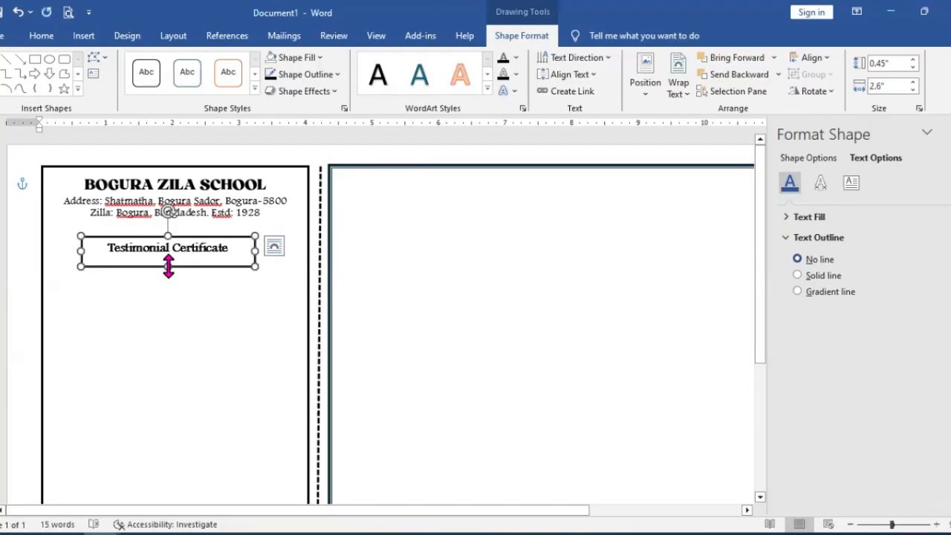
{"action": "left_click_drag", "start_coordinate": [168, 267], "coordinate": [168, 257]}
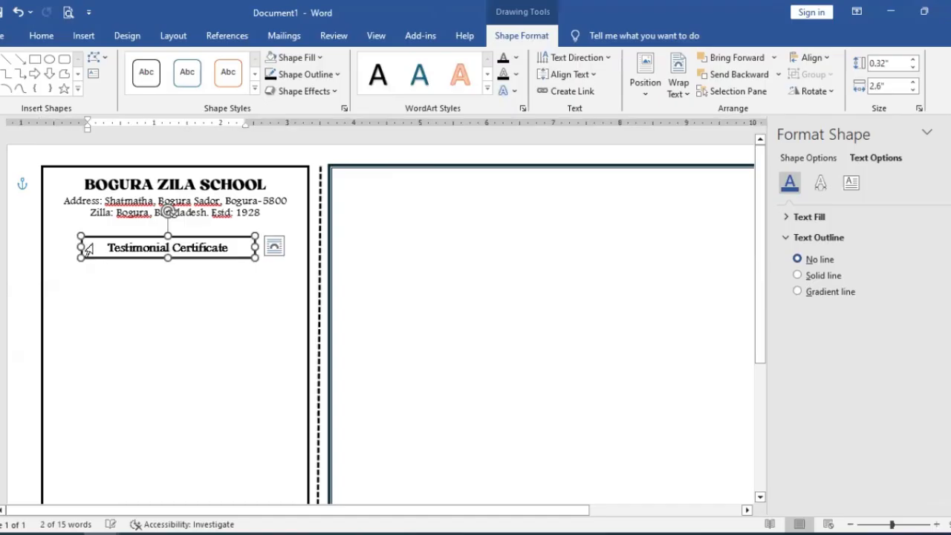
{"action": "left_click_drag", "start_coordinate": [90, 247], "coordinate": [118, 247]}
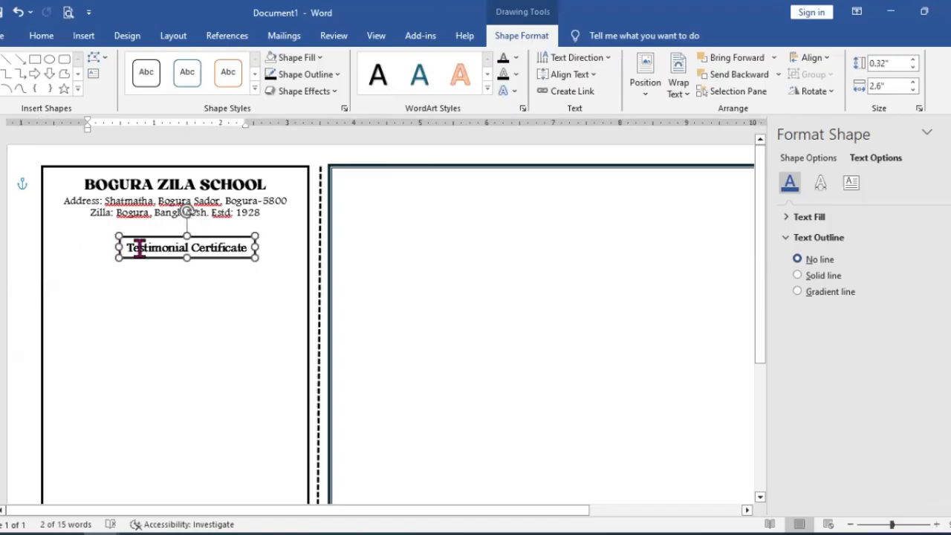
{"action": "left_click_drag", "start_coordinate": [214, 237], "coordinate": [192, 227]}
{"action": "left_click", "coordinate": [426, 393]}
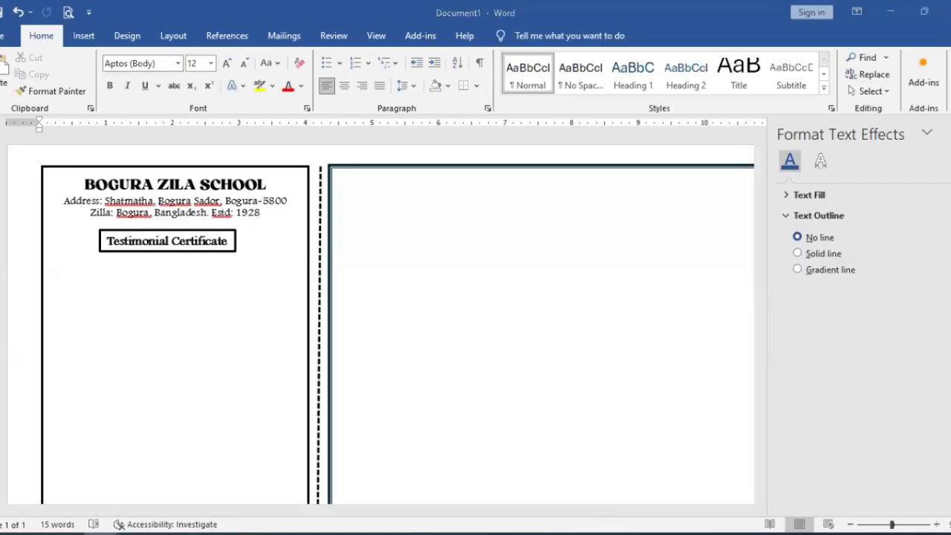
Step: Copy the counterfoil fields from Name down to Date and Headmaster in SSC Testimonial Sample and return to Document1
{"action": "left_click", "coordinate": [93, 492]}
{"action": "scroll", "coordinate": [250, 371], "scroll_direction": "down", "scroll_amount": 3}
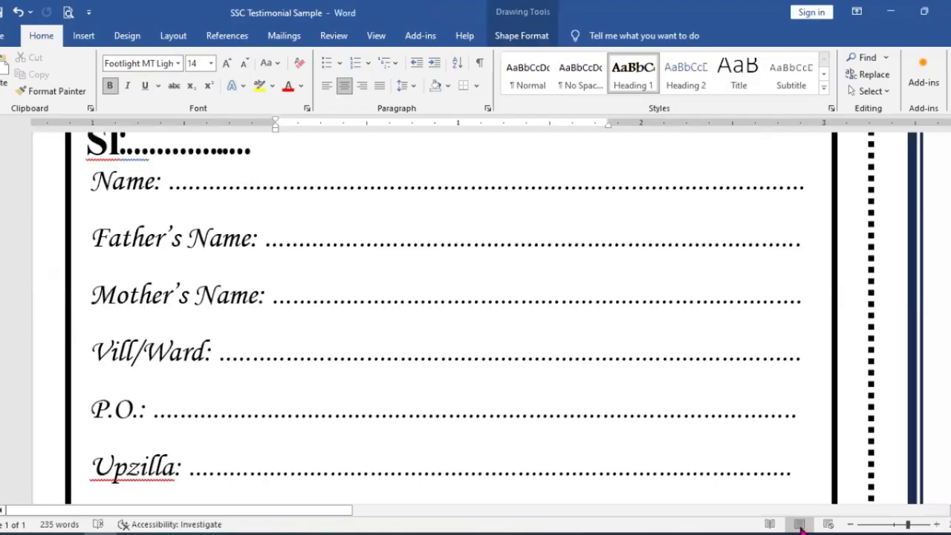
{"action": "left_click", "coordinate": [871, 525]}
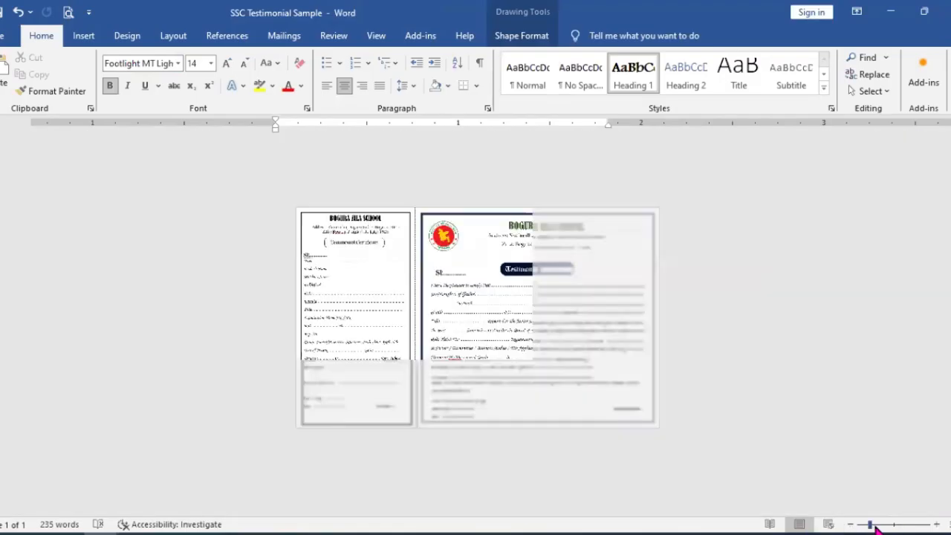
{"action": "left_click", "coordinate": [880, 525]}
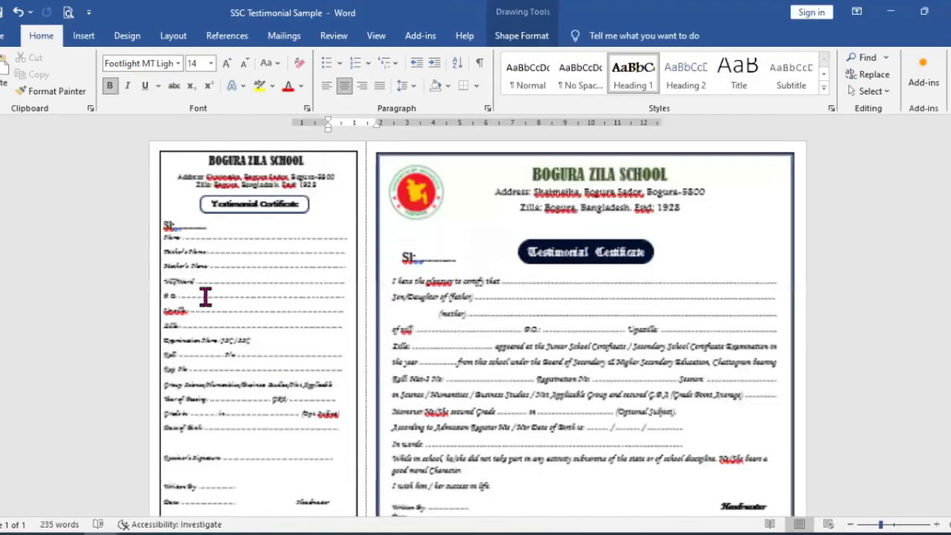
{"action": "left_click", "coordinate": [191, 227]}
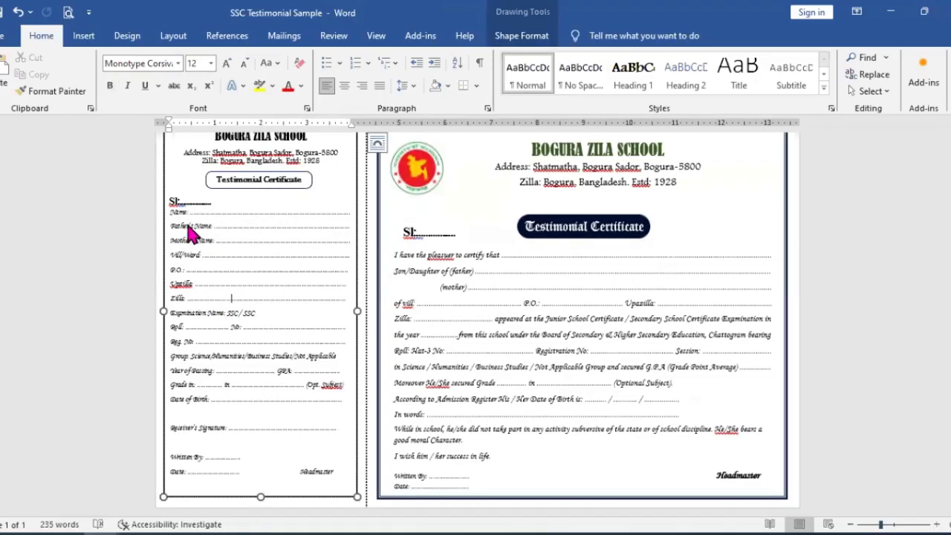
{"action": "double_click", "coordinate": [185, 228]}
{"action": "left_click", "coordinate": [172, 202]}
{"action": "left_click_drag", "start_coordinate": [217, 233], "coordinate": [363, 504]}
{"action": "left_click", "coordinate": [183, 234]}
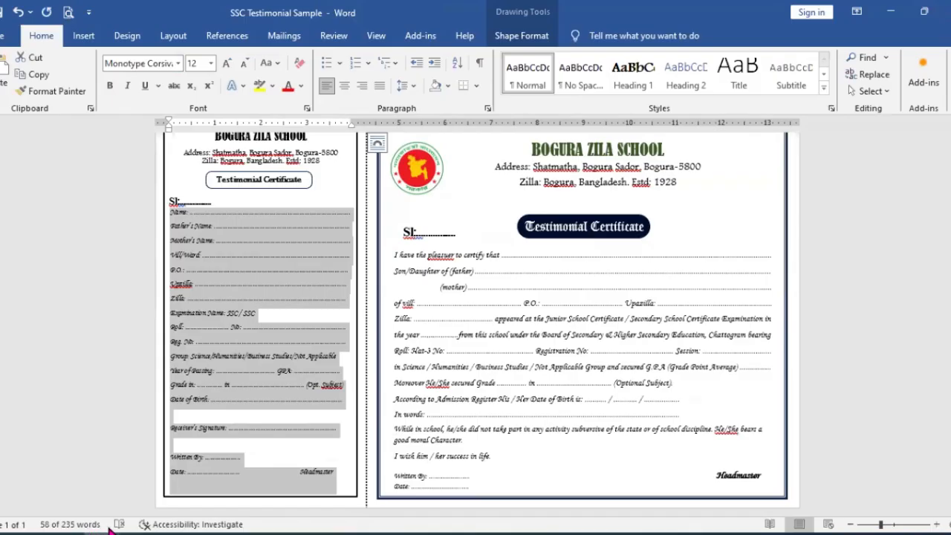
{"action": "mouse_move", "coordinate": [110, 530]}
{"action": "left_click", "coordinate": [184, 494]}
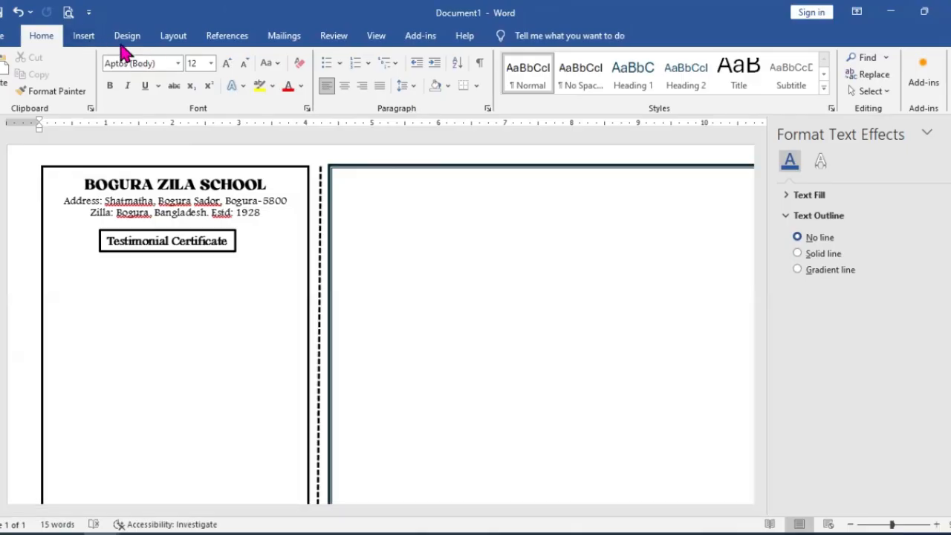
Step: Draw a text box about 3.82" wide by 6.12" high below the counterfoil title, reaching nearly to the frame's lower edge
{"action": "left_click", "coordinate": [85, 38]}
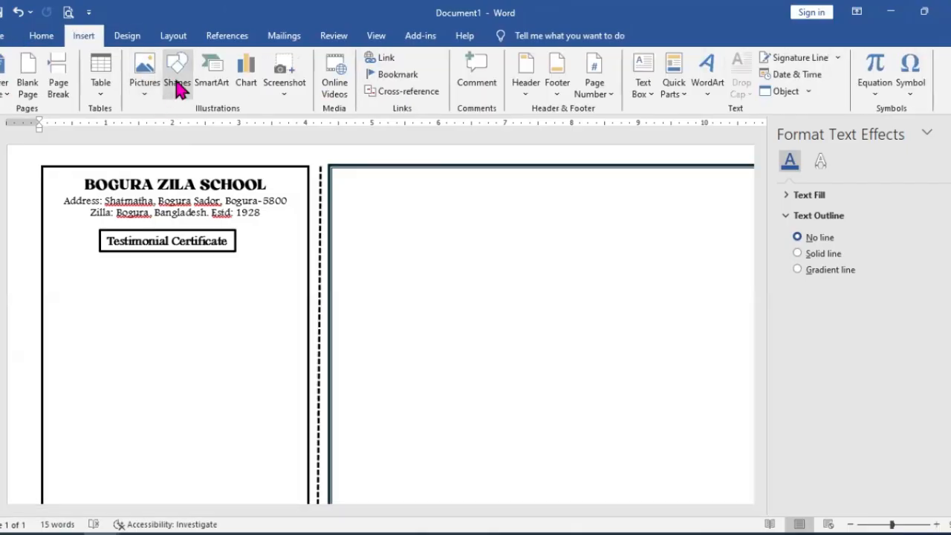
{"action": "left_click", "coordinate": [178, 83]}
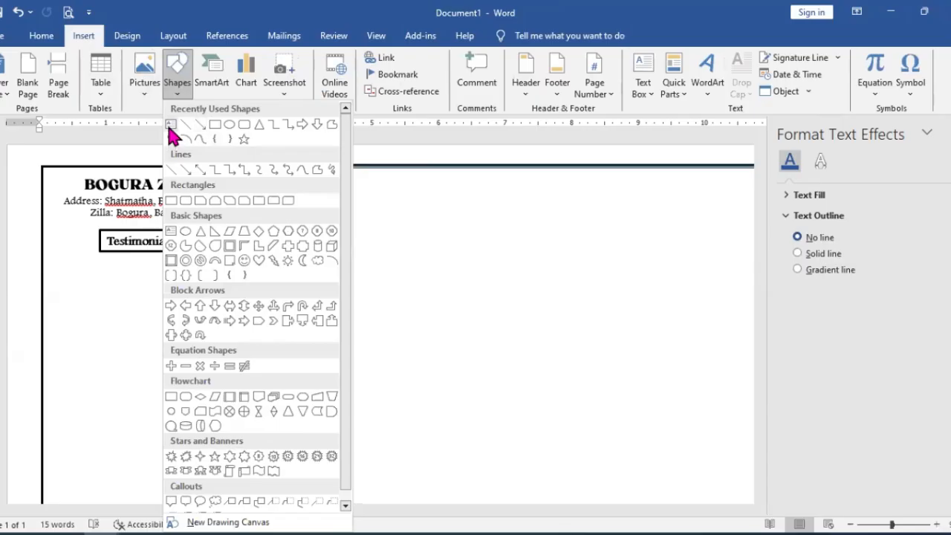
{"action": "left_click", "coordinate": [170, 132]}
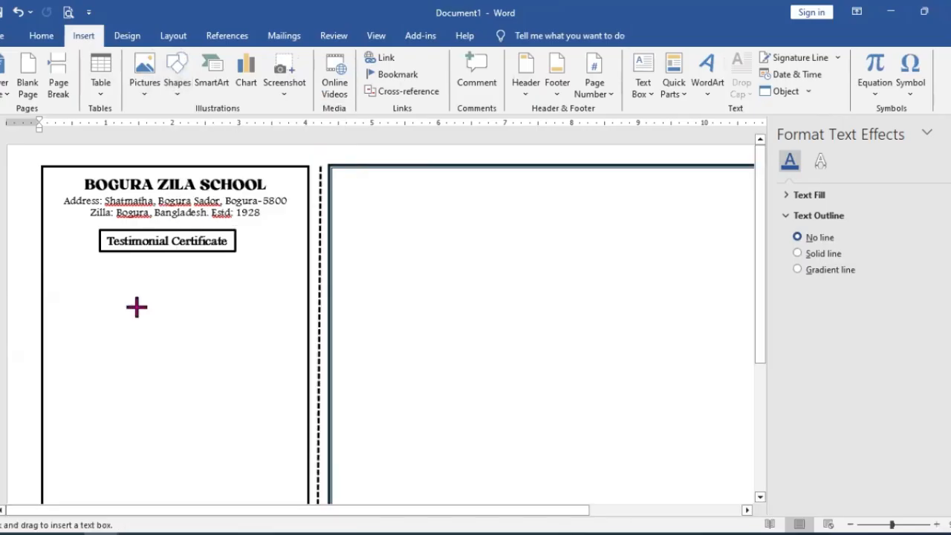
{"action": "scroll", "coordinate": [137, 306], "scroll_direction": "down", "scroll_amount": 5}
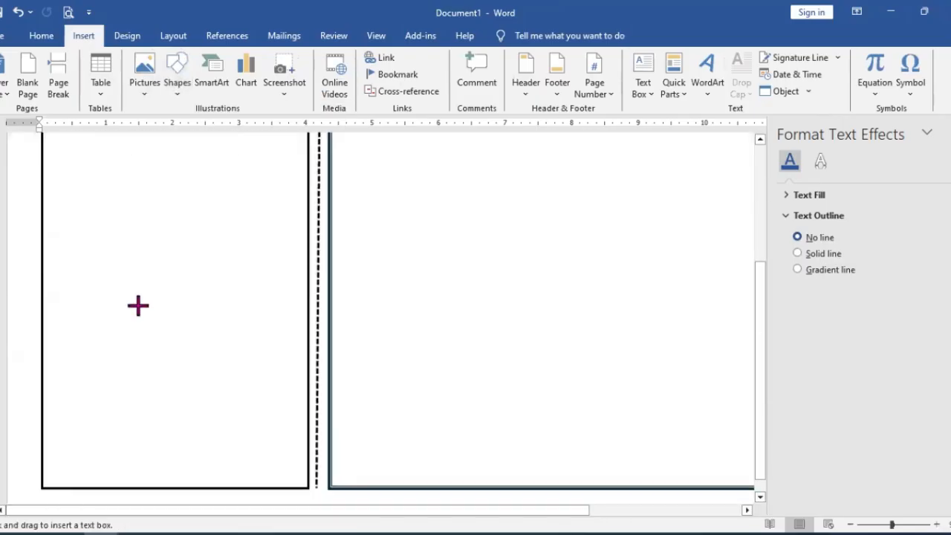
{"action": "scroll", "coordinate": [111, 259], "scroll_direction": "up", "scroll_amount": 5}
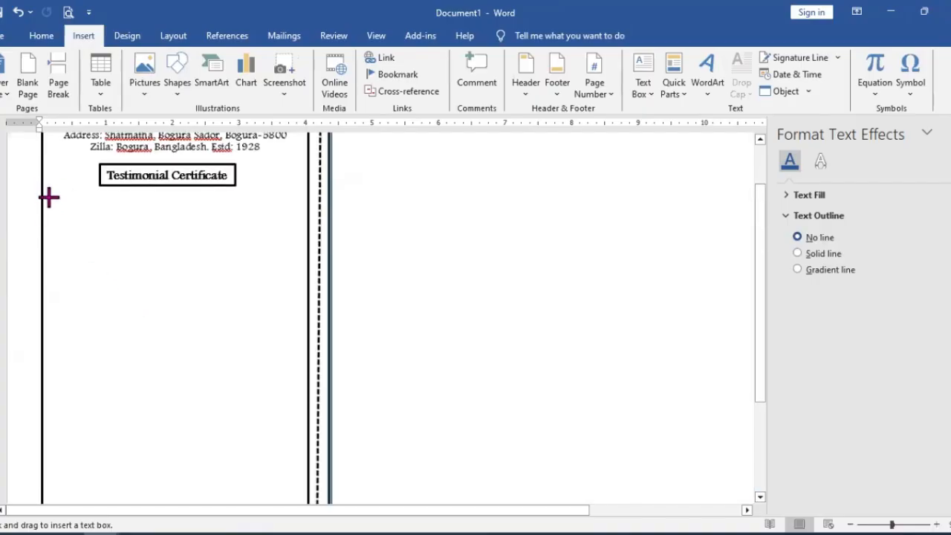
{"action": "left_click_drag", "start_coordinate": [46, 201], "coordinate": [298, 478]}
{"action": "left_click_drag", "start_coordinate": [172, 431], "coordinate": [176, 466]}
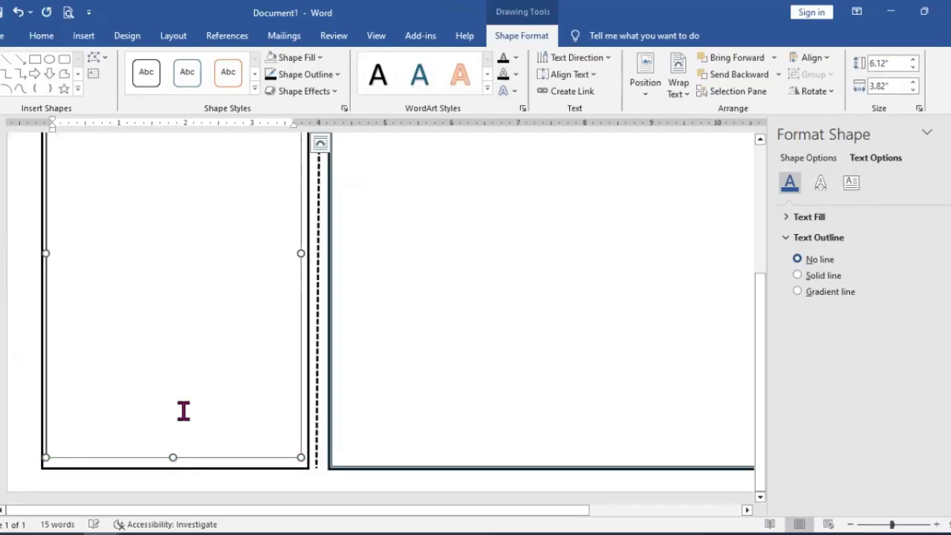
Step: Paste the copied counterfoil fields into the new text box and check how they fit
{"action": "scroll", "coordinate": [183, 410], "scroll_direction": "up", "scroll_amount": 3}
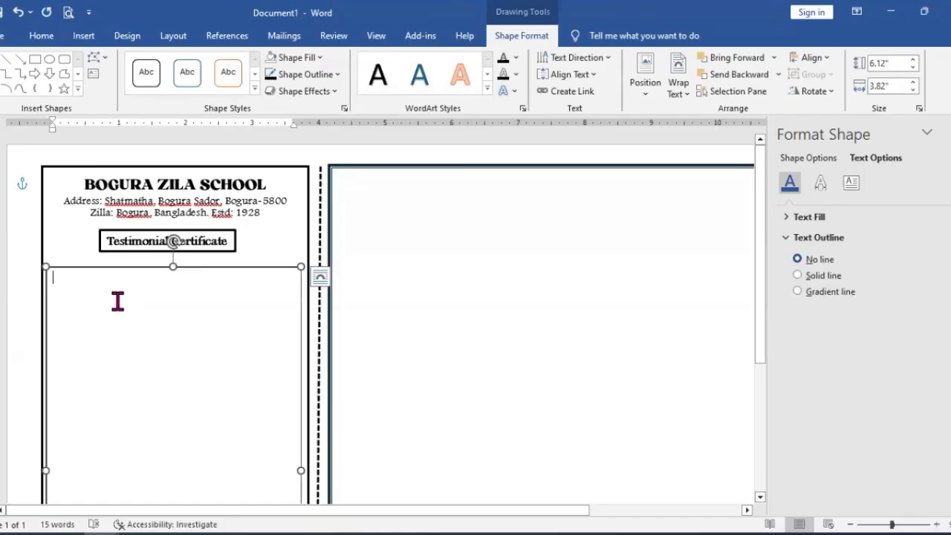
{"action": "key", "text": "ctrl+v"}
{"action": "scroll", "coordinate": [116, 302], "scroll_direction": "down", "scroll_amount": 3}
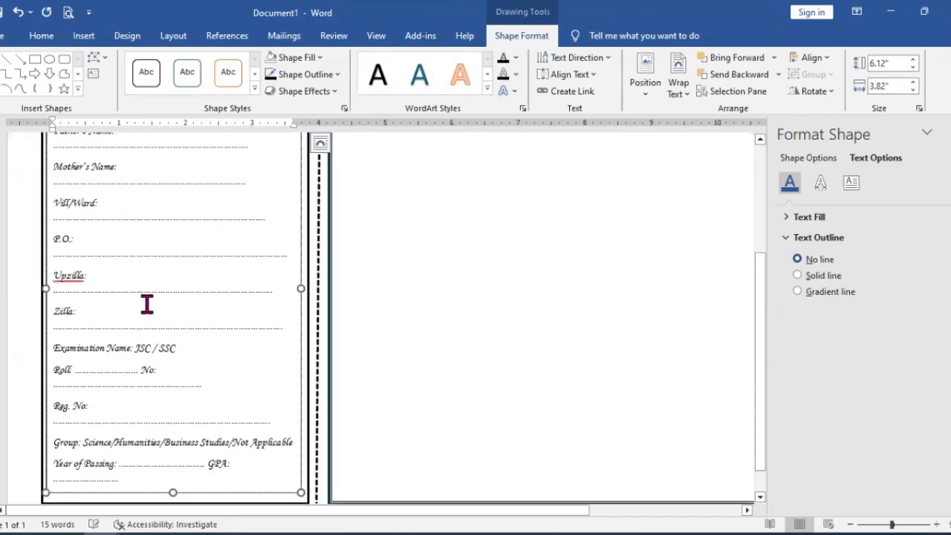
{"action": "scroll", "coordinate": [147, 304], "scroll_direction": "up", "scroll_amount": 5}
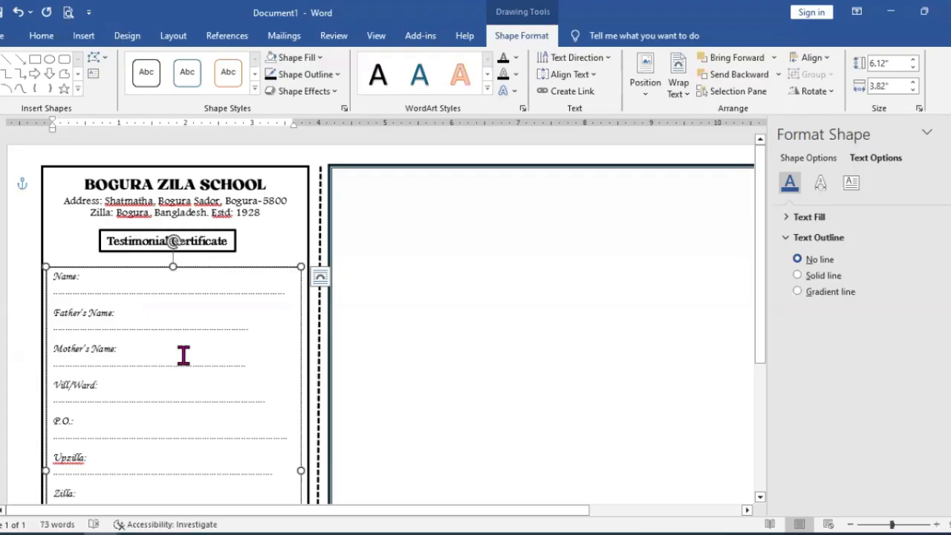
Step: Set all the pasted counterfoil fields to single line spacing with 0 pt after each paragraph
{"action": "key", "text": "ctrl+a"}
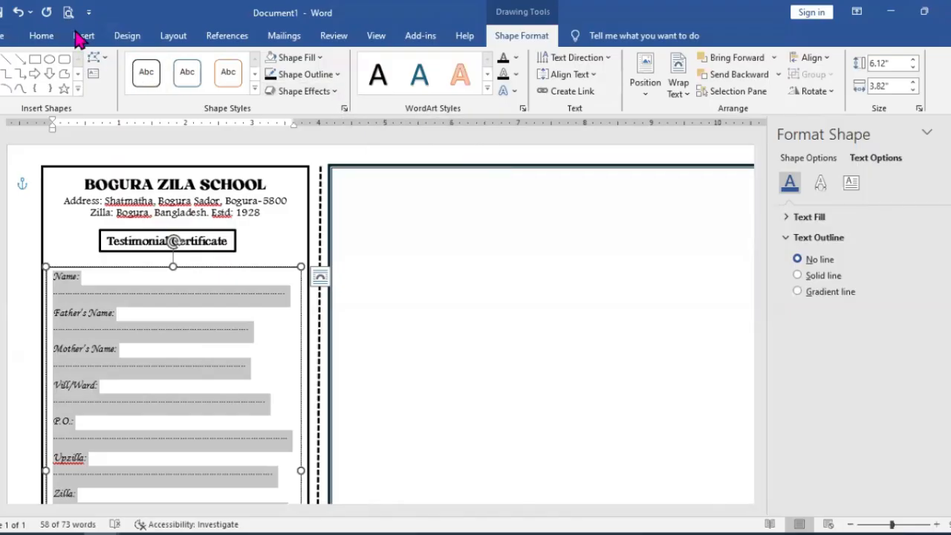
{"action": "left_click", "coordinate": [42, 36]}
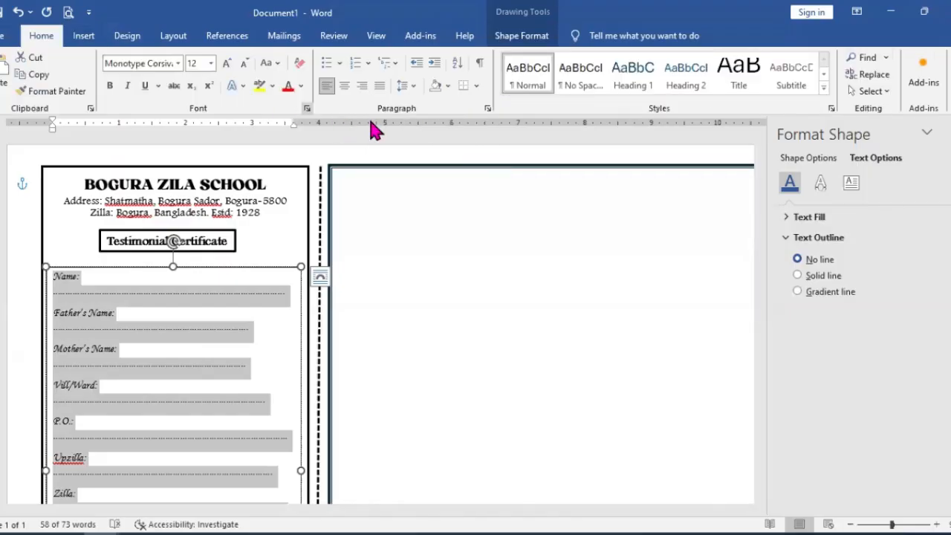
{"action": "left_click", "coordinate": [487, 109]}
{"action": "left_click", "coordinate": [595, 361]}
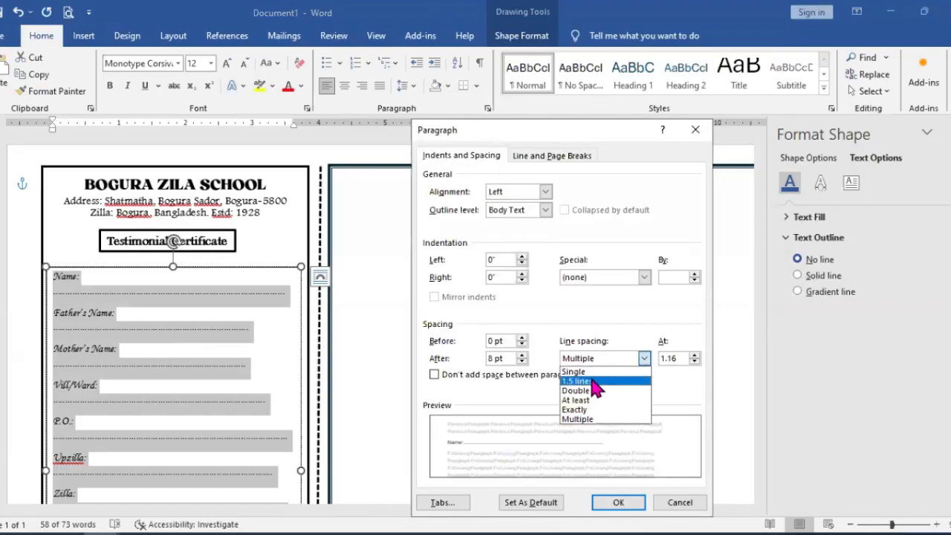
{"action": "left_click", "coordinate": [583, 371]}
{"action": "left_click", "coordinate": [523, 362]}
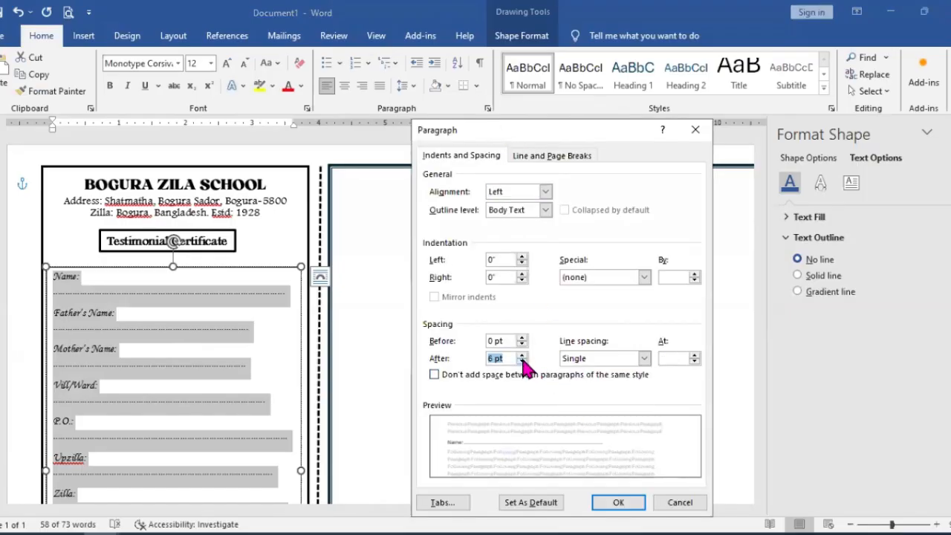
{"action": "left_click", "coordinate": [523, 362]}
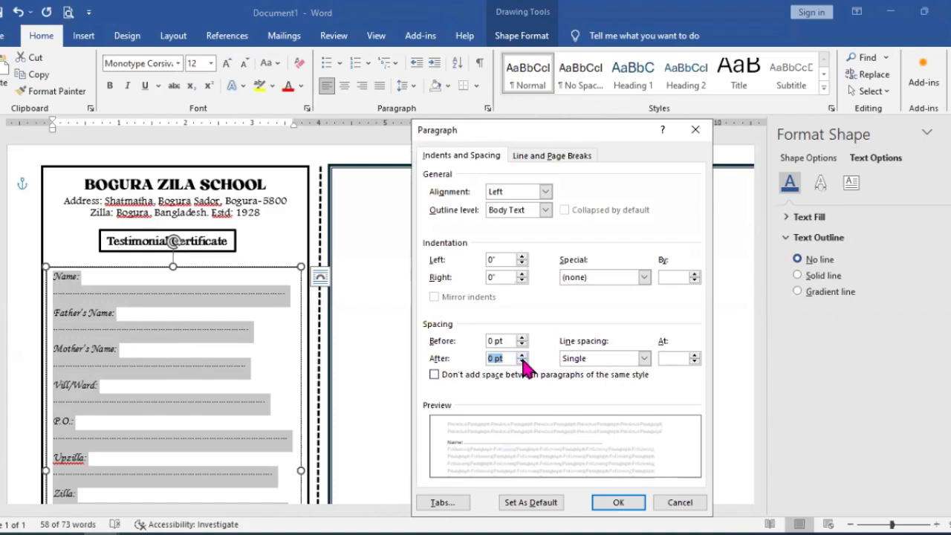
{"action": "left_click", "coordinate": [636, 504]}
{"action": "left_click", "coordinate": [618, 502]}
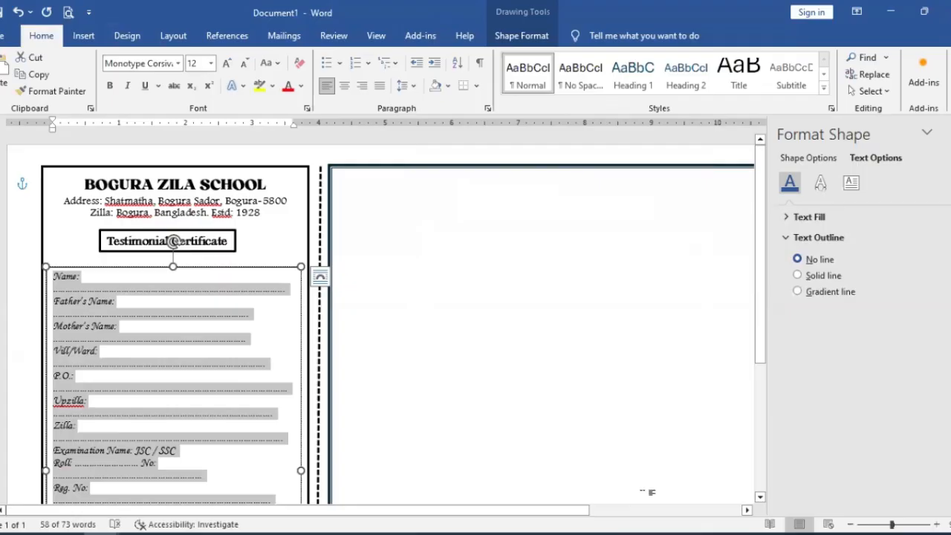
{"action": "left_click", "coordinate": [257, 294]}
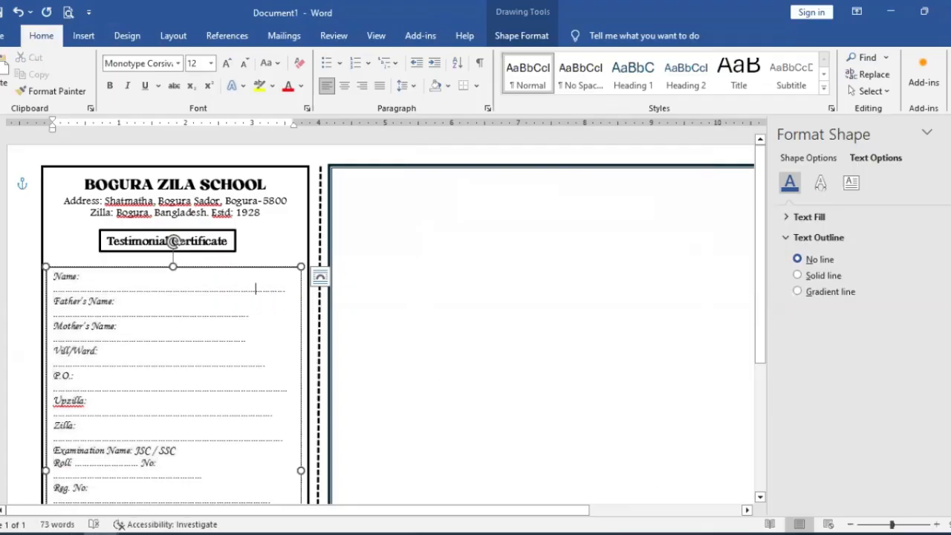
Step: Shorten the dotted lines of the Name and Father's Name fields until each fits on one line with its label
{"action": "key", "text": "BackSpace"}
{"action": "key", "text": "BackSpace"}
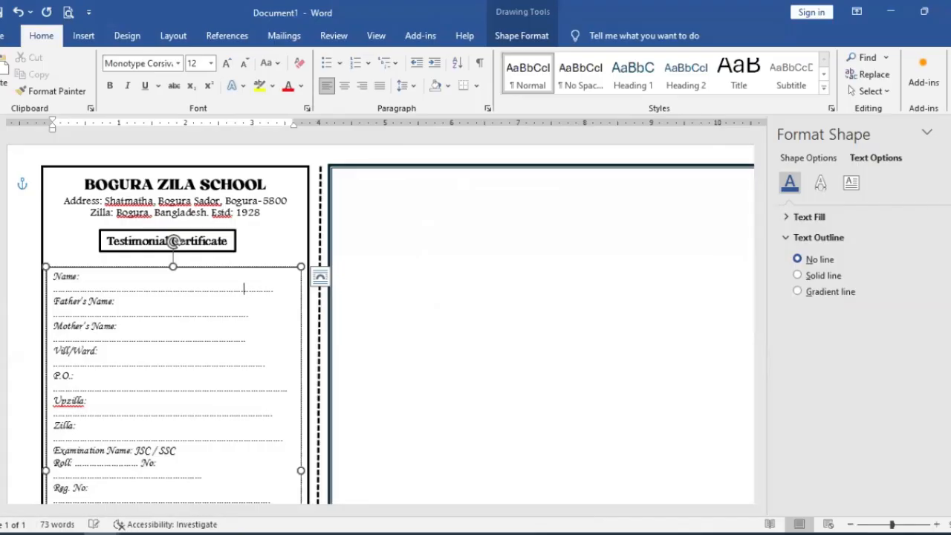
{"action": "key", "text": "BackSpace"}
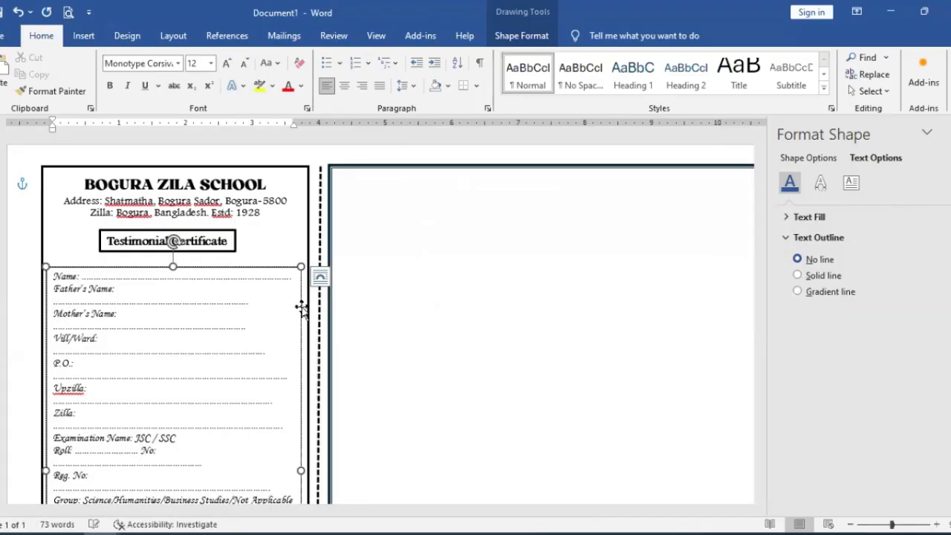
{"action": "left_click", "coordinate": [240, 301]}
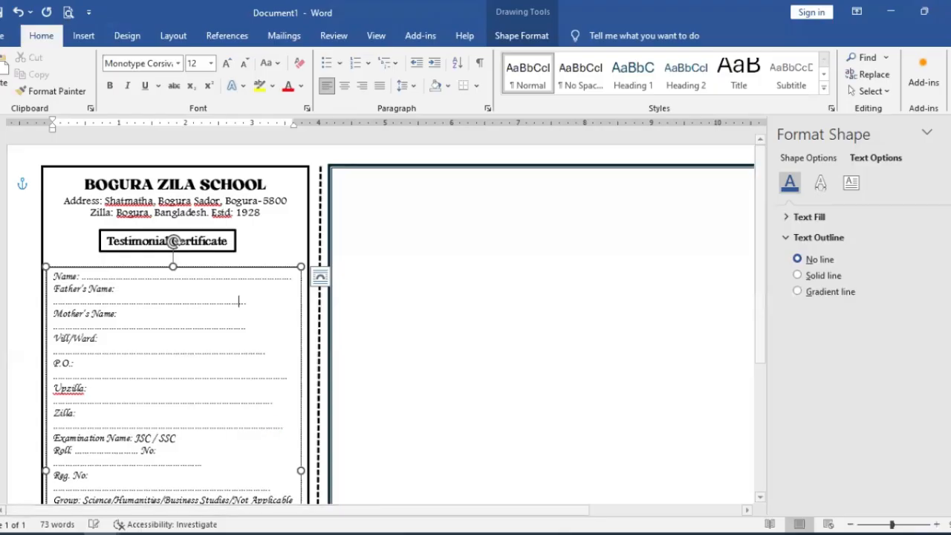
{"action": "key", "text": "BackSpace"}
{"action": "key", "text": "BackSpace"}
{"action": "key", "text": "BackSpace"}
{"action": "key", "text": "BackSpace"}
{"action": "key", "text": "BackSpace"}
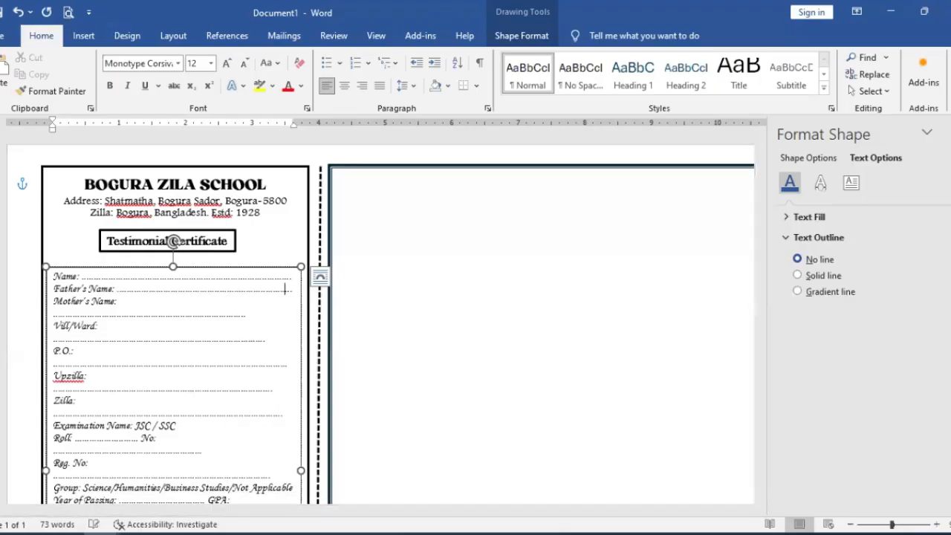
Step: Trim the dots after Mother's Name and Vill/Ward so each blank sits on the same line as its label
{"action": "left_click", "coordinate": [213, 312]}
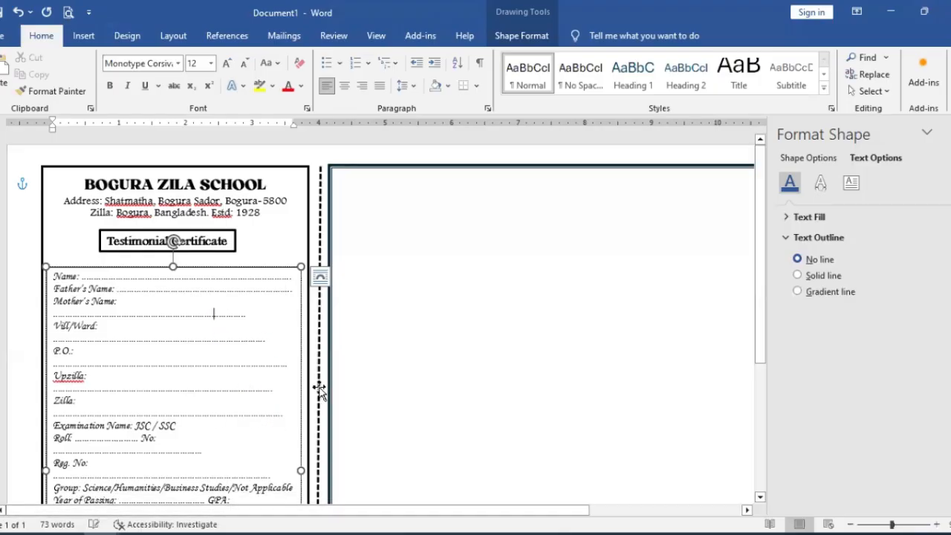
{"action": "key", "text": "BackSpace"}
{"action": "key", "text": "BackSpace"}
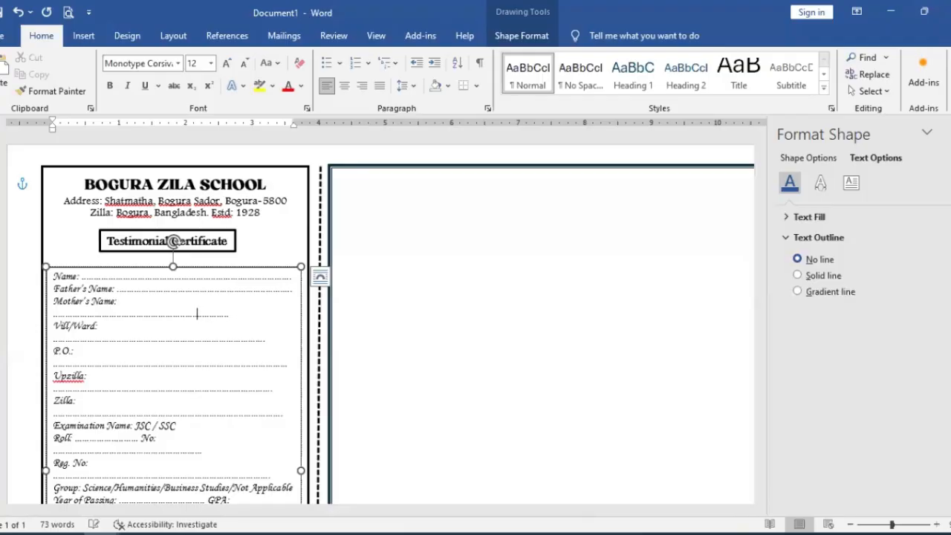
{"action": "key", "text": "BackSpace"}
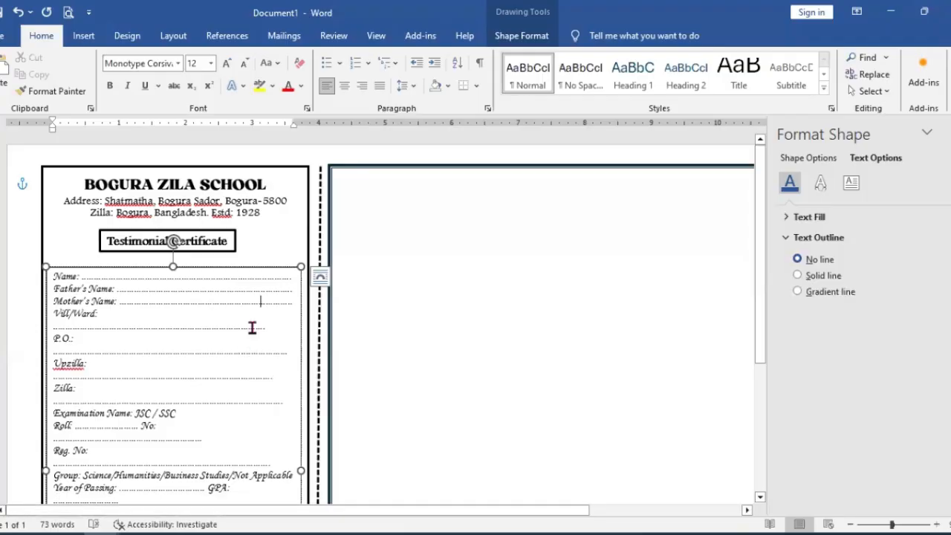
{"action": "key", "text": "BackSpace"}
{"action": "key", "text": "BackSpace"}
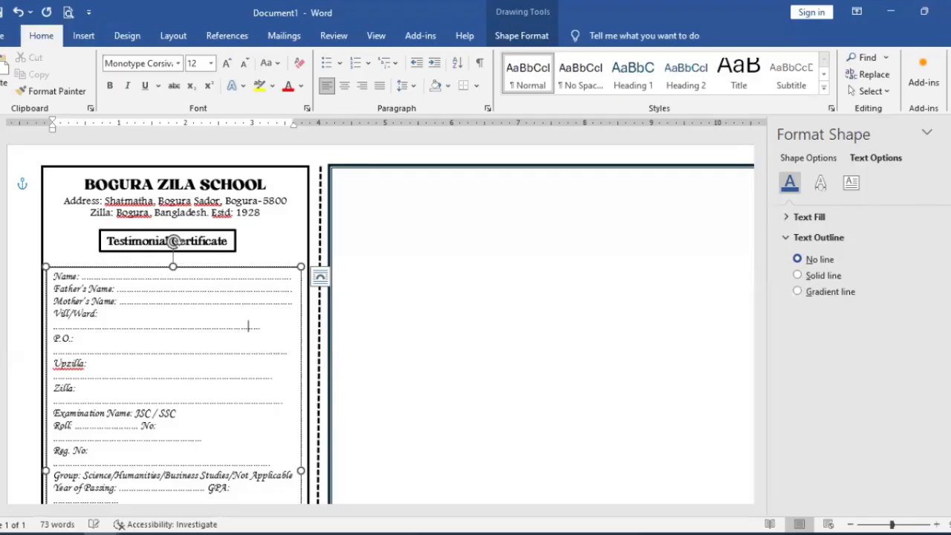
{"action": "key", "text": "Home"}
{"action": "key", "text": "BackSpace"}
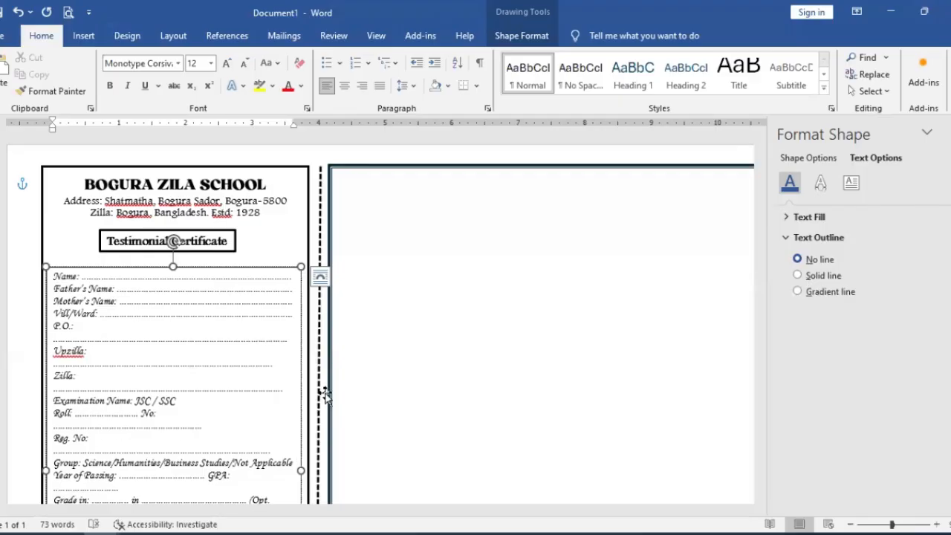
Step: Shorten the dotted blanks of P.O., Upzilla and Zilla so each fits beside its label on a single line
{"action": "left_click", "coordinate": [274, 342]}
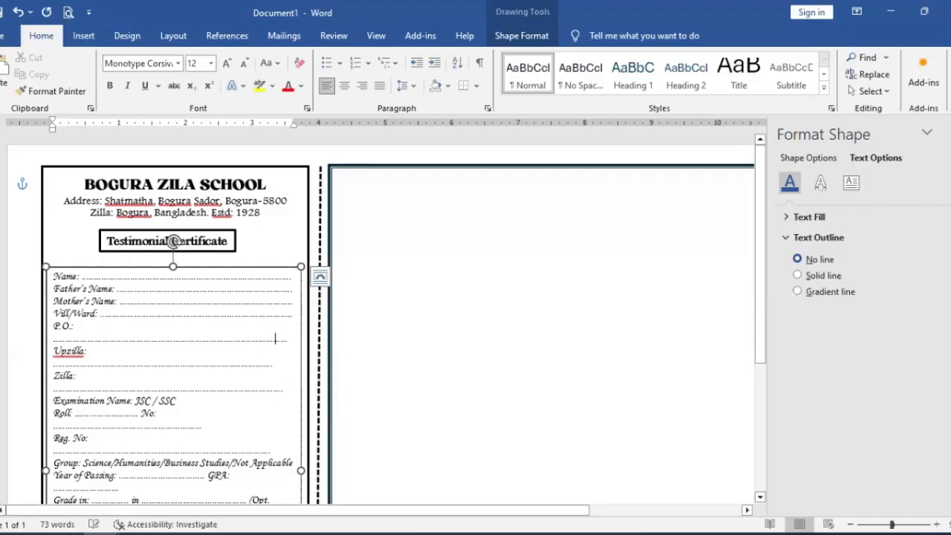
{"action": "key", "text": "BackSpace"}
{"action": "key", "text": "BackSpace"}
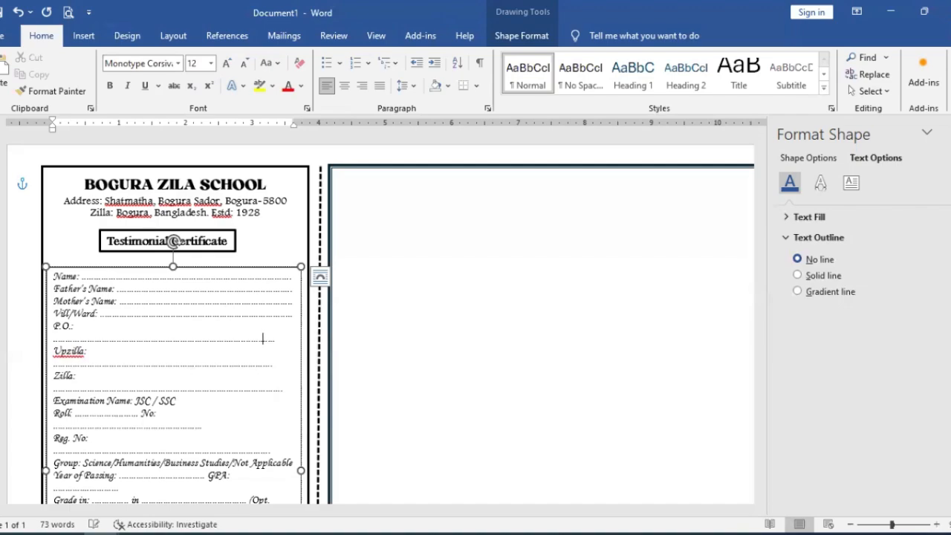
{"action": "key", "text": "Home"}
{"action": "key", "text": "BackSpace"}
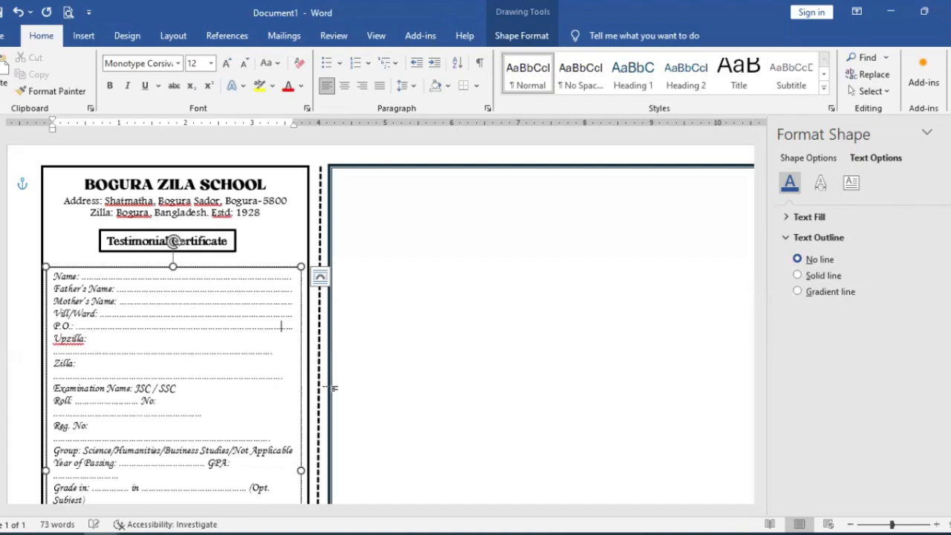
{"action": "left_click", "coordinate": [266, 349]}
{"action": "key", "text": "Home"}
{"action": "key", "text": "BackSpace"}
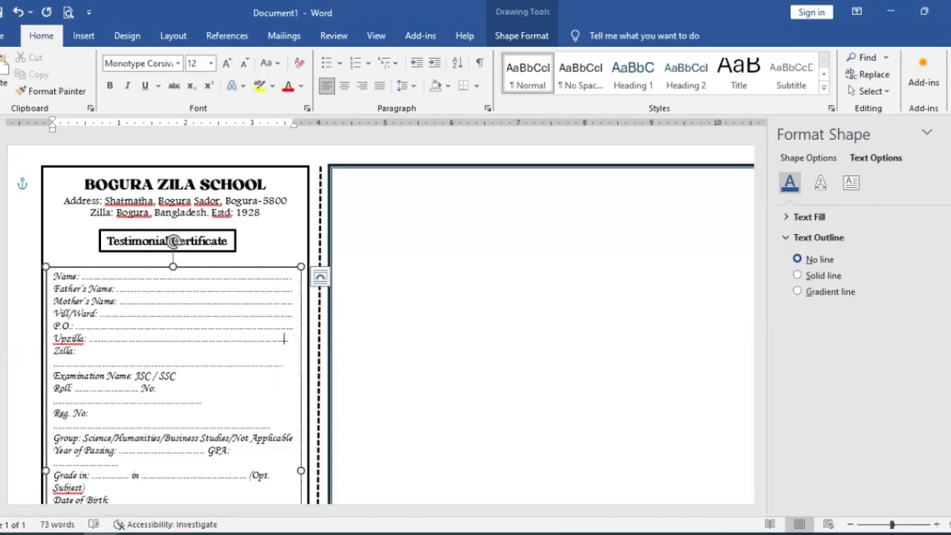
{"action": "left_click_drag", "start_coordinate": [239, 365], "coordinate": [226, 366]}
{"action": "key", "text": "Home"}
{"action": "key", "text": "BackSpace"}
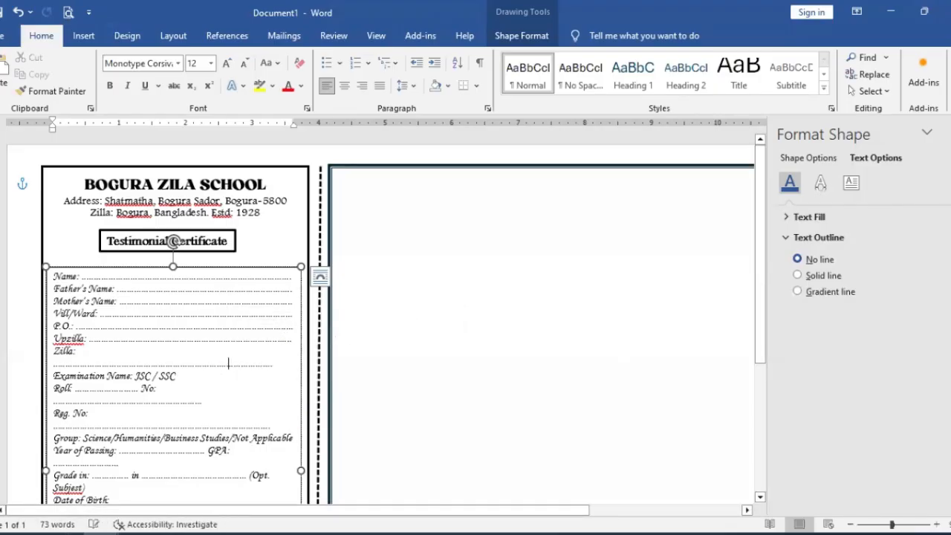
Step: Trim the dots in the Roll and No. row so both blanks fit on one line
{"action": "left_click", "coordinate": [133, 387]}
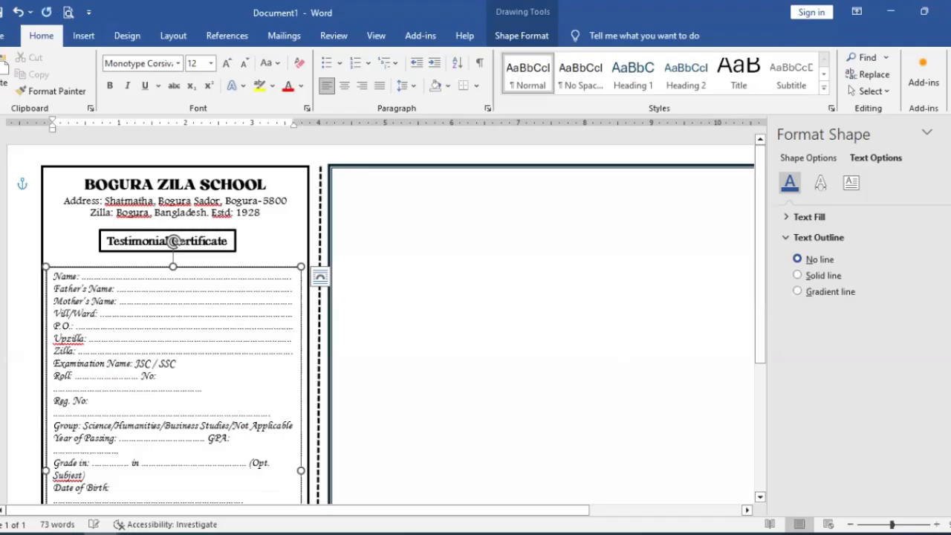
{"action": "key", "text": "BackSpace"}
{"action": "key", "text": "BackSpace"}
{"action": "key", "text": "BackSpace"}
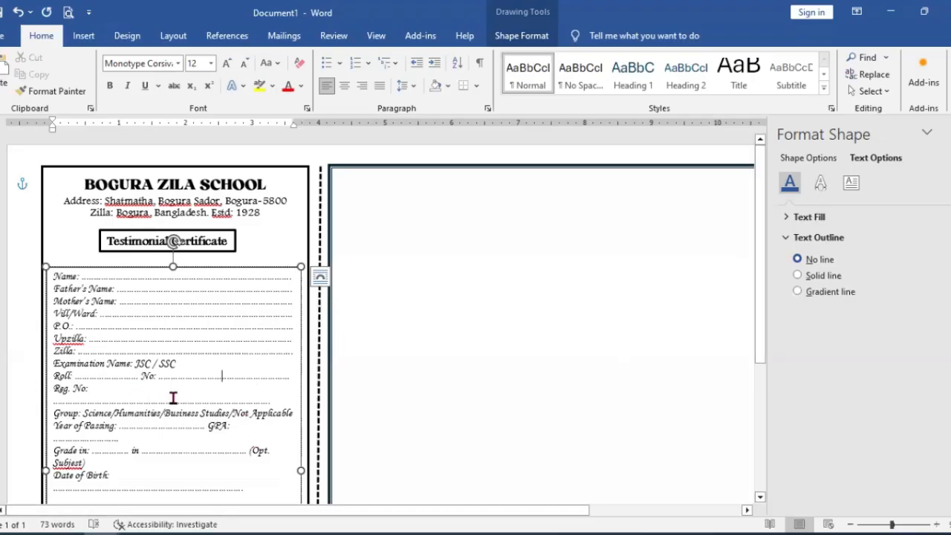
{"action": "key", "text": "BackSpace"}
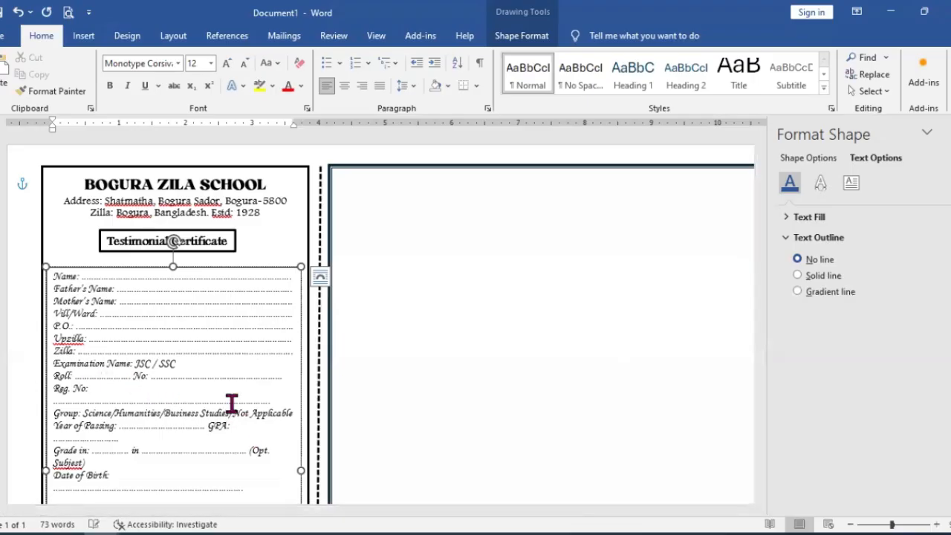
Step: Cut the Roll and No. dotted blanks down further to short lengths
{"action": "left_click", "coordinate": [274, 377]}
{"action": "key", "text": "BackSpace"}
{"action": "key", "text": "BackSpace"}
{"action": "key", "text": "BackSpace"}
{"action": "key", "text": "BackSpace"}
{"action": "key", "text": "BackSpace"}
{"action": "key", "text": "BackSpace"}
{"action": "key", "text": "BackSpace"}
{"action": "key", "text": "BackSpace"}
{"action": "key", "text": "BackSpace"}
{"action": "key", "text": "BackSpace"}
{"action": "key", "text": "BackSpace"}
{"action": "key", "text": "BackSpace"}
{"action": "key", "text": "BackSpace"}
{"action": "key", "text": "BackSpace"}
{"action": "key", "text": "BackSpace"}
{"action": "key", "text": "BackSpace"}
{"action": "type", "text": "...."}
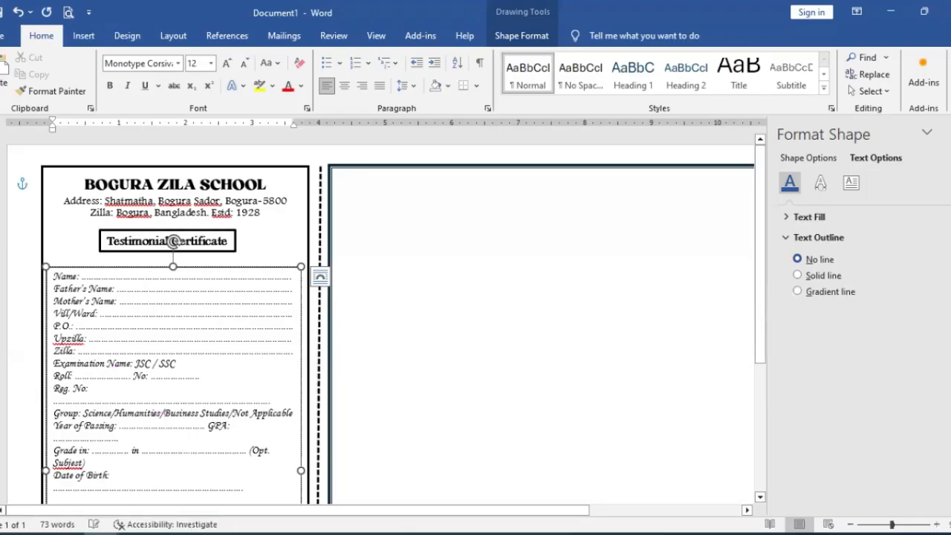
{"action": "key", "text": "BackSpace"}
{"action": "key", "text": "BackSpace"}
{"action": "key", "text": "BackSpace"}
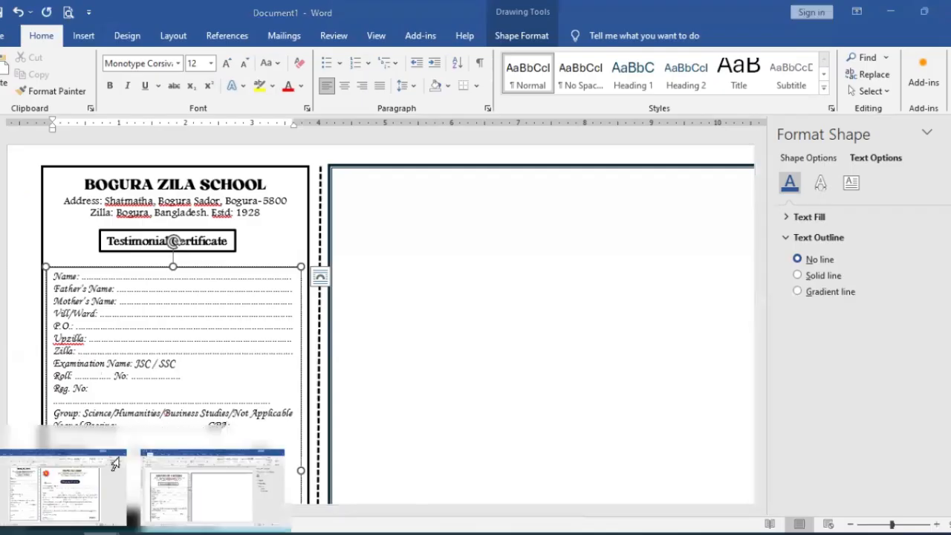
Step: Check the Roll row in SSC Testimonial Sample, return to Document1 and lengthen the Roll and No. dots to fill the line
{"action": "left_click", "coordinate": [212, 487]}
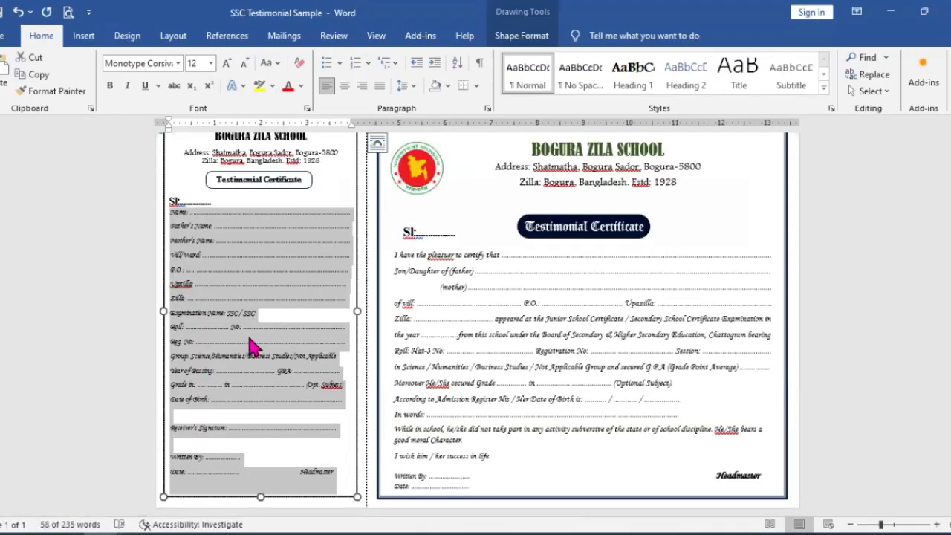
{"action": "mouse_move", "coordinate": [110, 530]}
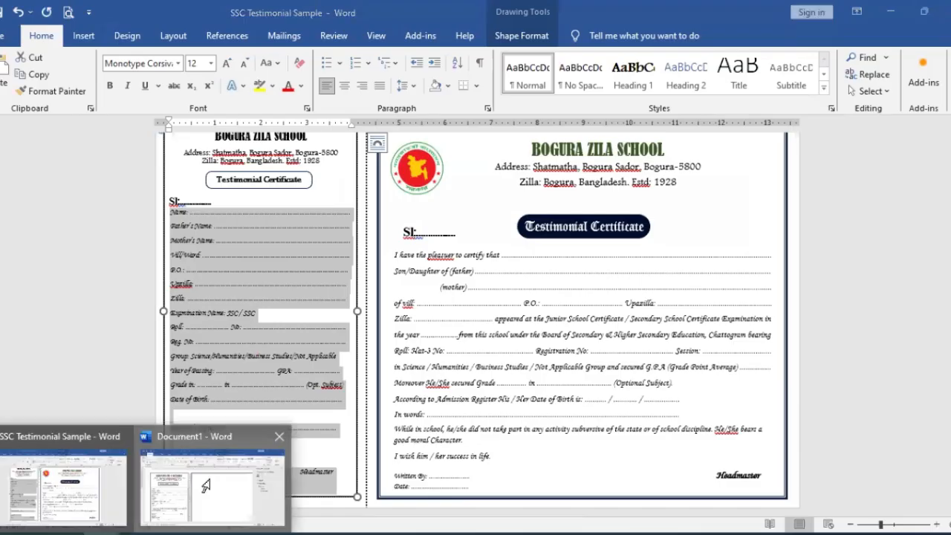
{"action": "left_click", "coordinate": [212, 487]}
{"action": "type", "text": "........"}
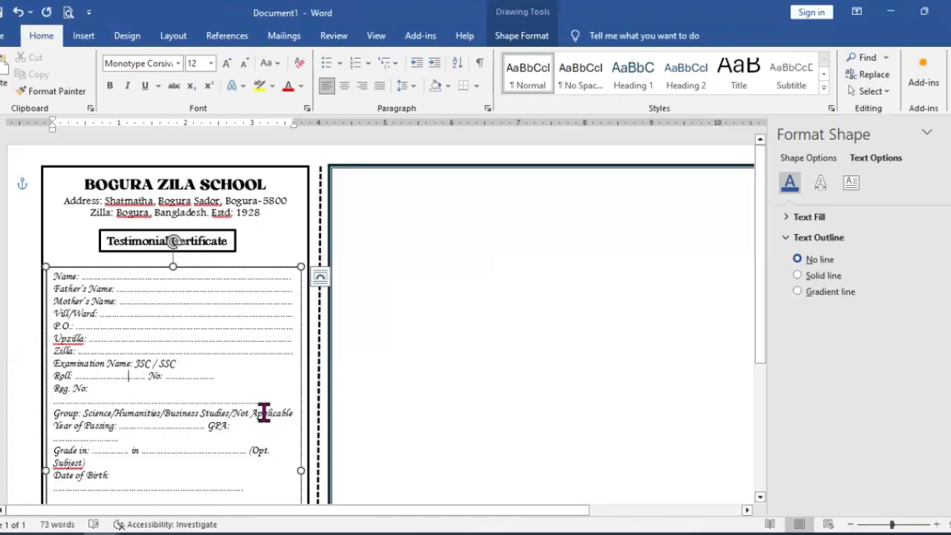
{"action": "type", "text": "................................"}
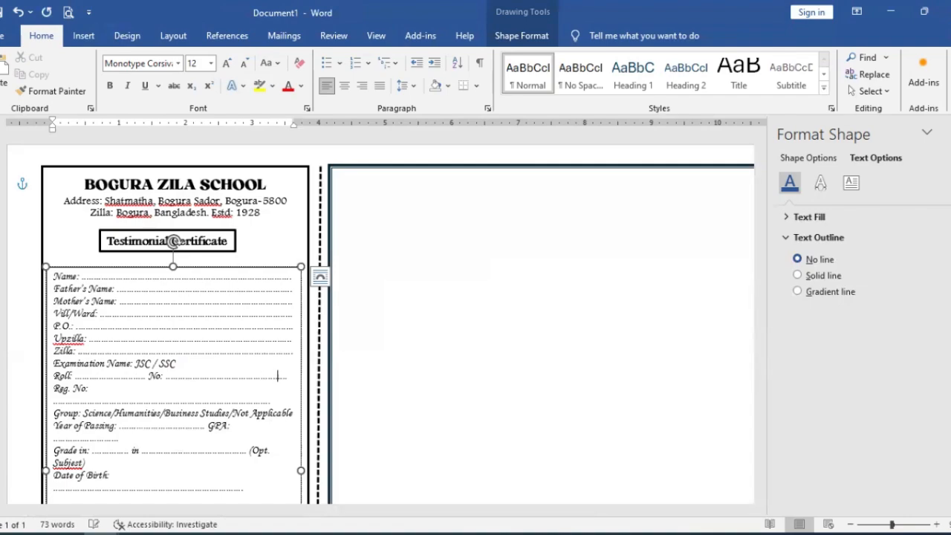
{"action": "type", "text": "........."}
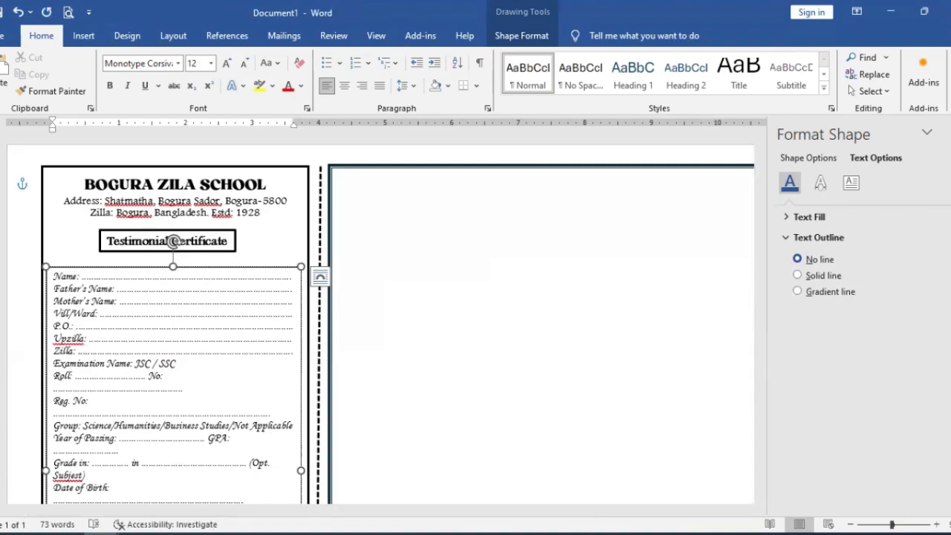
{"action": "key", "text": "BackSpace"}
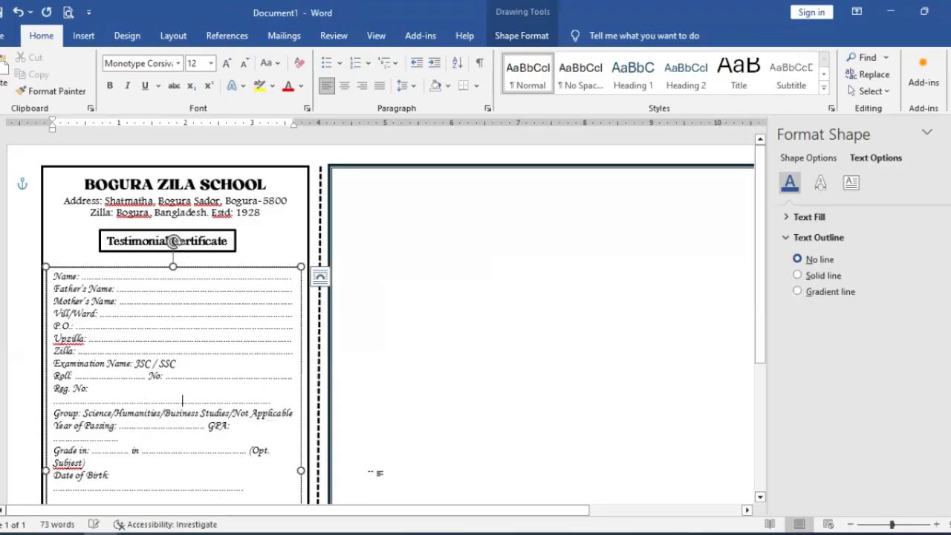
Step: Shorten the dotted blanks after Reg. No. and GPA so each fits on the same line as its label
{"action": "key", "text": "BackSpace"}
{"action": "key", "text": "BackSpace"}
{"action": "key", "text": "BackSpace"}
{"action": "key", "text": "BackSpace"}
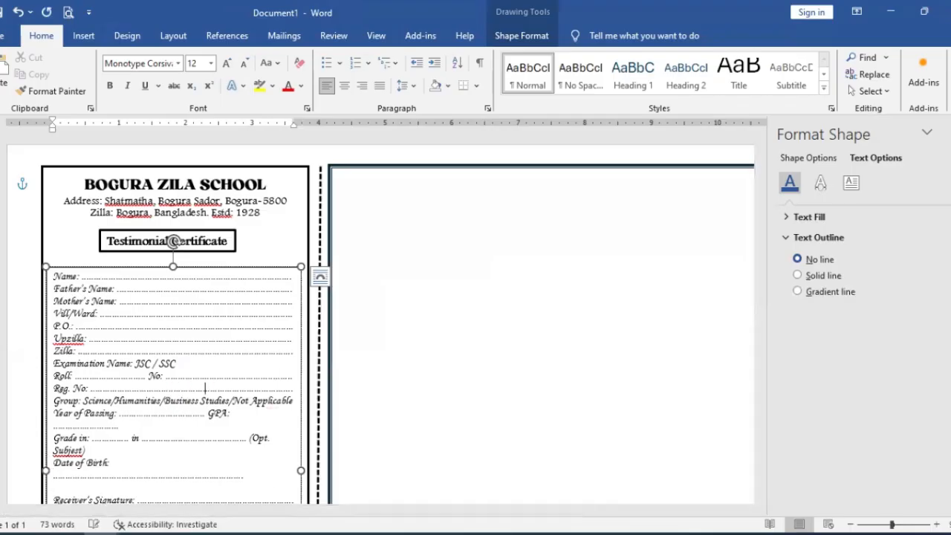
{"action": "left_click", "coordinate": [98, 425]}
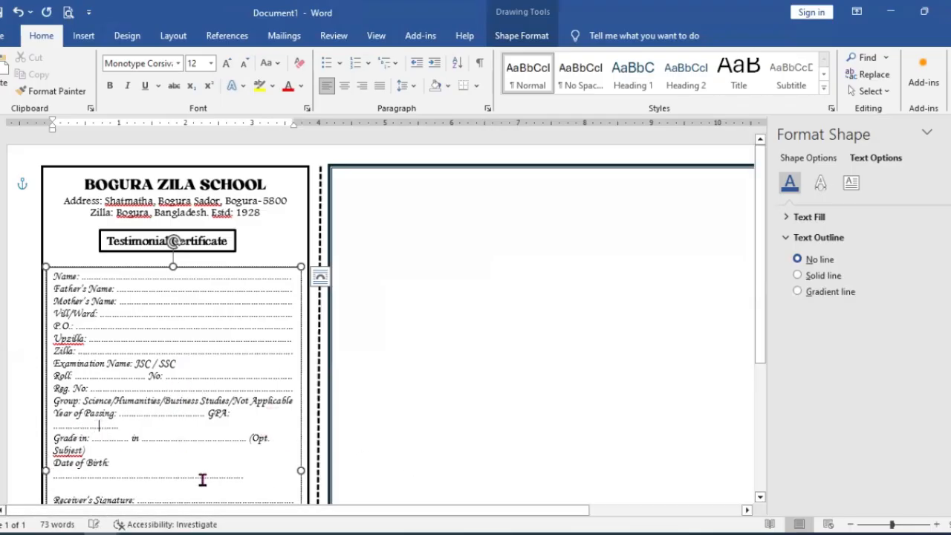
{"action": "key", "text": "BackSpace"}
{"action": "key", "text": "BackSpace"}
{"action": "key", "text": "BackSpace"}
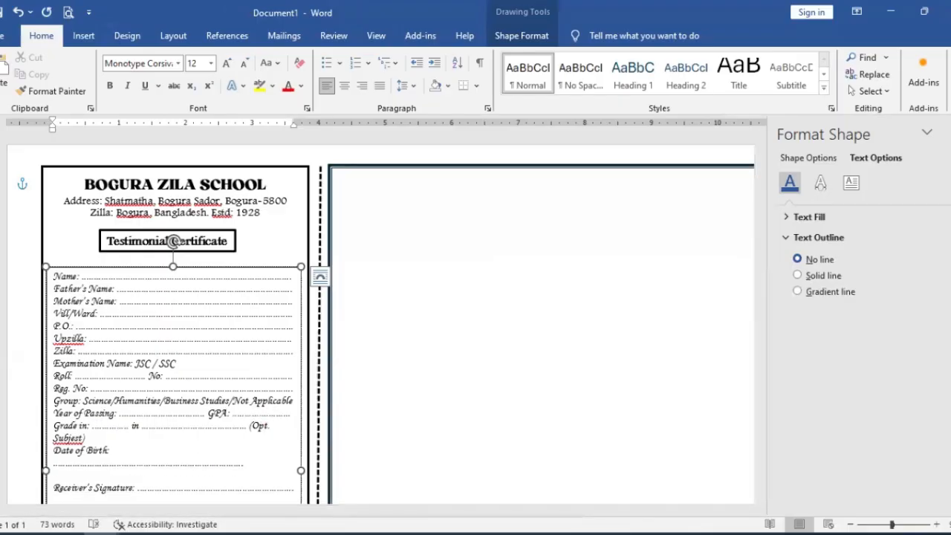
Step: Trim the dots in the Grade in and Date of Birth rows so each row, including (Opt. Subject), fits on one line
{"action": "left_click", "coordinate": [204, 426]}
{"action": "key", "text": "BackSpace"}
{"action": "key", "text": "BackSpace"}
{"action": "key", "text": "BackSpace"}
{"action": "key", "text": "BackSpace"}
{"action": "key", "text": "BackSpace"}
{"action": "key", "text": "BackSpace"}
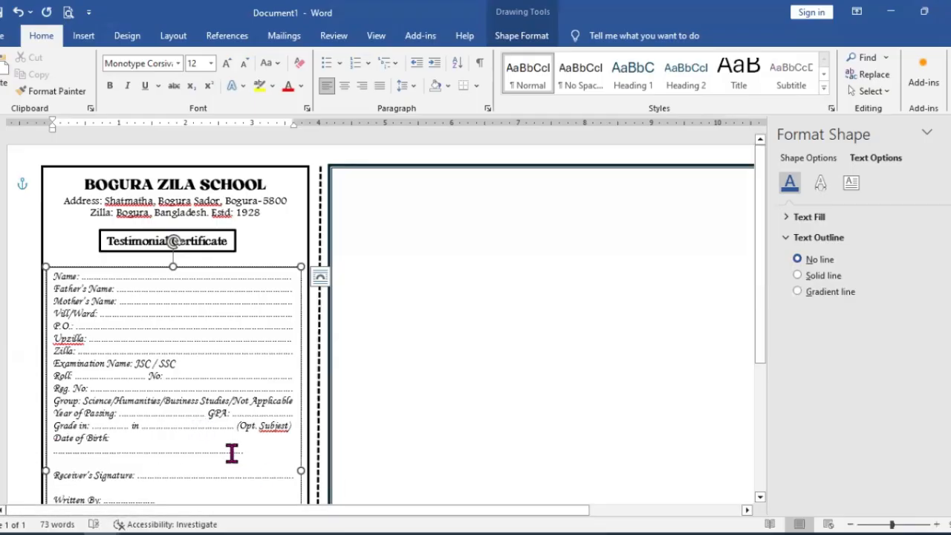
{"action": "key", "text": "BackSpace"}
{"action": "key", "text": "BackSpace"}
{"action": "key", "text": "BackSpace"}
{"action": "key", "text": "BackSpace"}
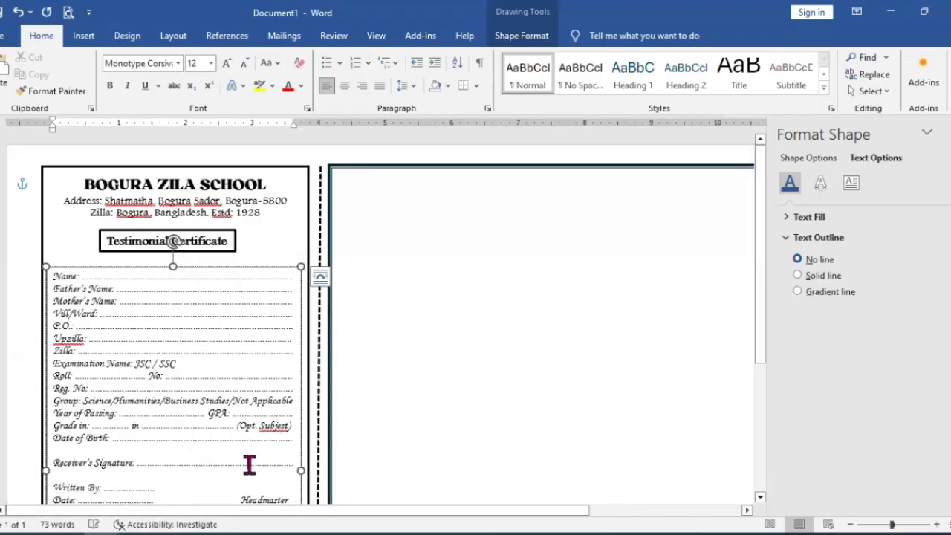
Step: Set the spacing after each paragraph to 6 pt for all counterfoil fields from Name down to Date and Headmaster
{"action": "scroll", "coordinate": [273, 469], "scroll_direction": "down", "scroll_amount": 2}
{"action": "scroll", "coordinate": [273, 469], "scroll_direction": "down", "scroll_amount": 1}
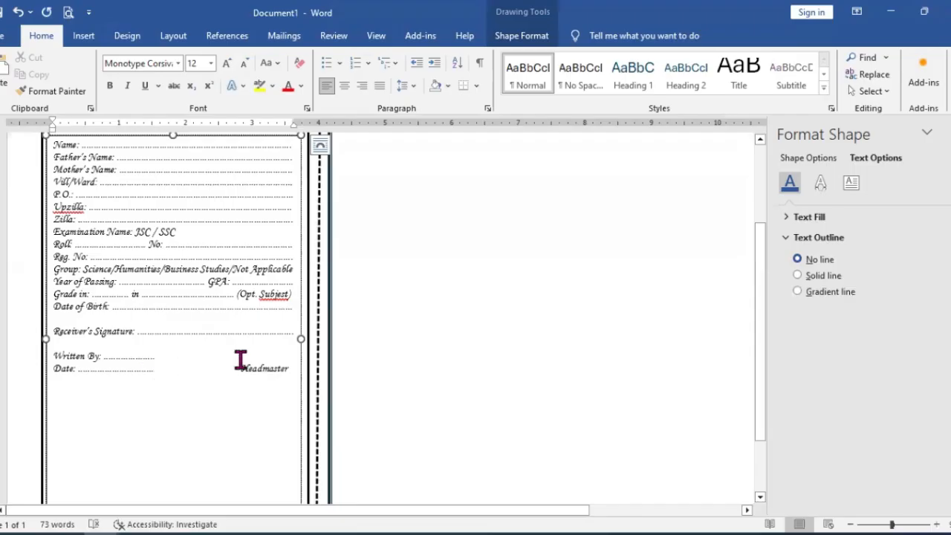
{"action": "scroll", "coordinate": [224, 361], "scroll_direction": "up", "scroll_amount": 1}
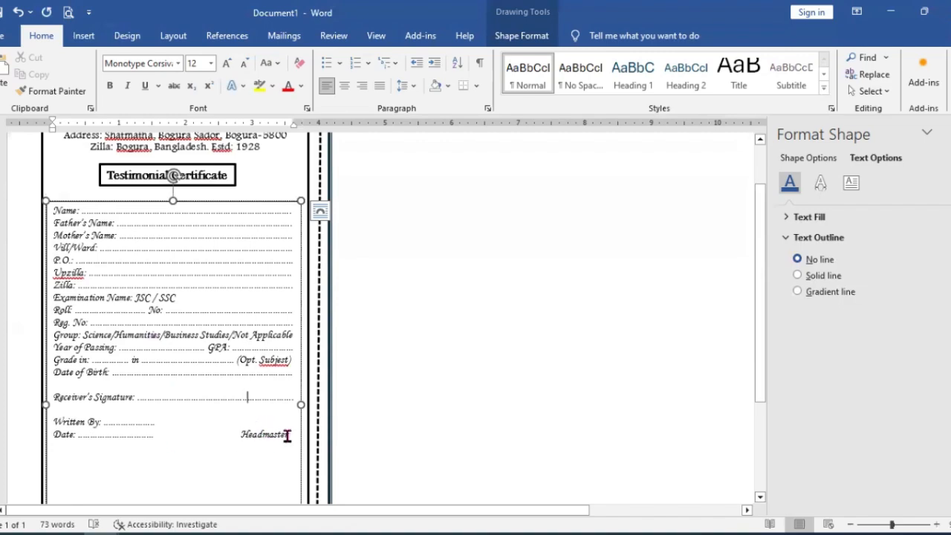
{"action": "left_click_drag", "start_coordinate": [293, 435], "coordinate": [55, 211]}
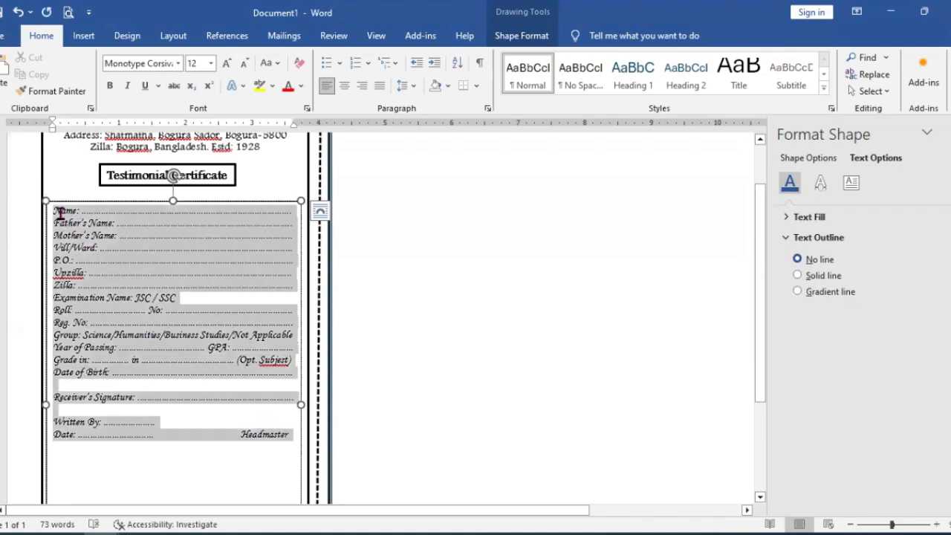
{"action": "left_click", "coordinate": [489, 110]}
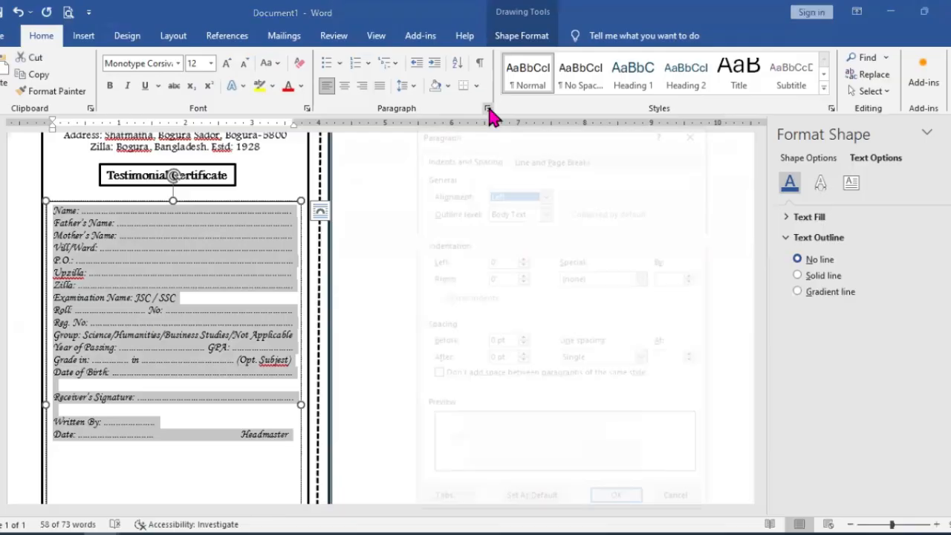
{"action": "left_click", "coordinate": [522, 354]}
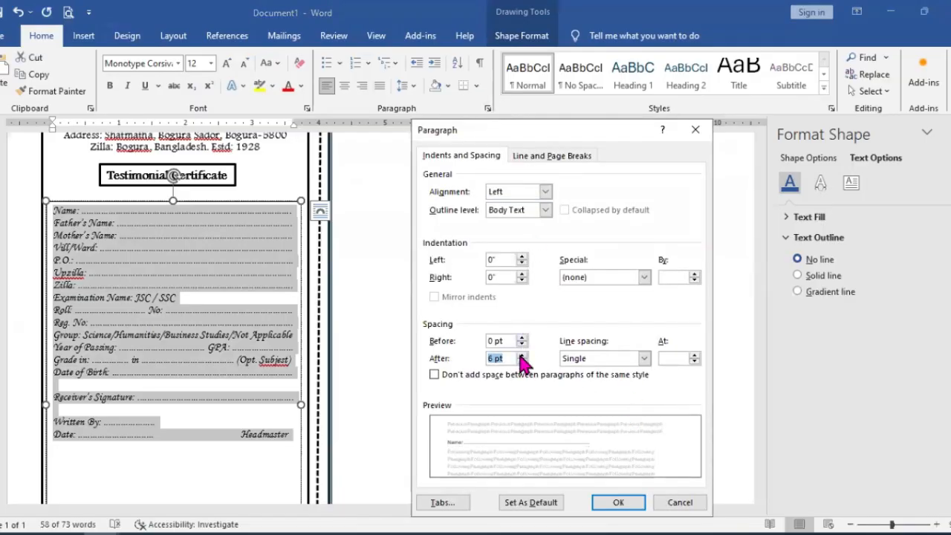
{"action": "left_click", "coordinate": [604, 506]}
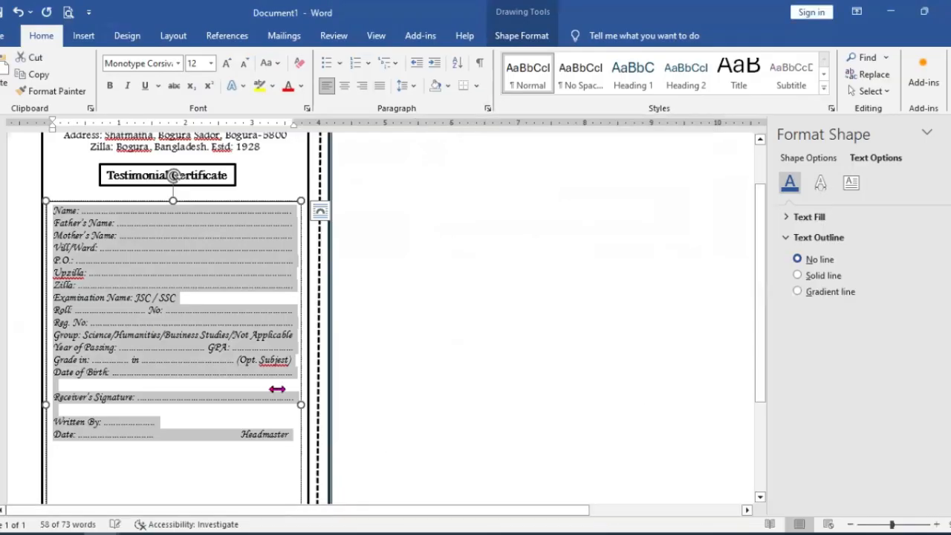
Step: Set the spacing after all counterfoil paragraphs to 6 pt again and check how the rows fit the text box
{"action": "scroll", "coordinate": [270, 378], "scroll_direction": "down", "scroll_amount": 3}
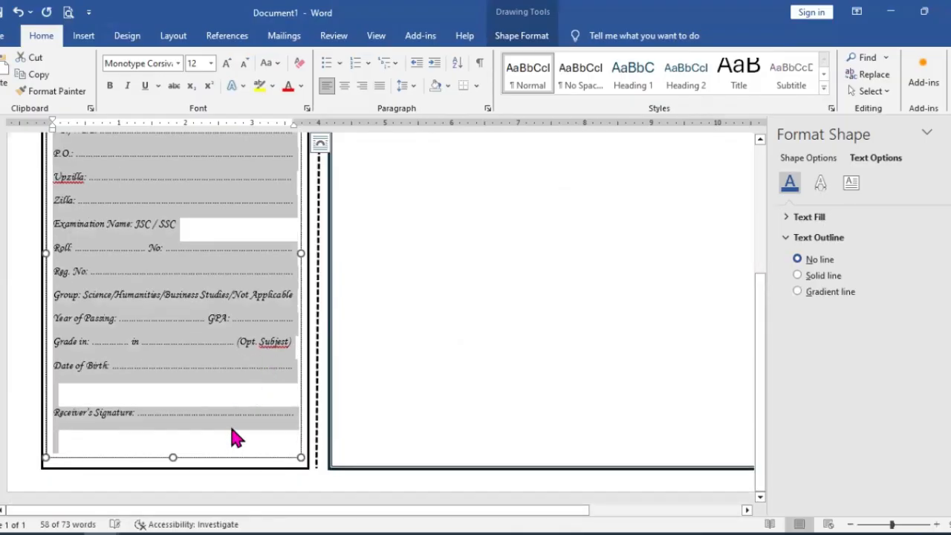
{"action": "scroll", "coordinate": [256, 409], "scroll_direction": "up", "scroll_amount": 5}
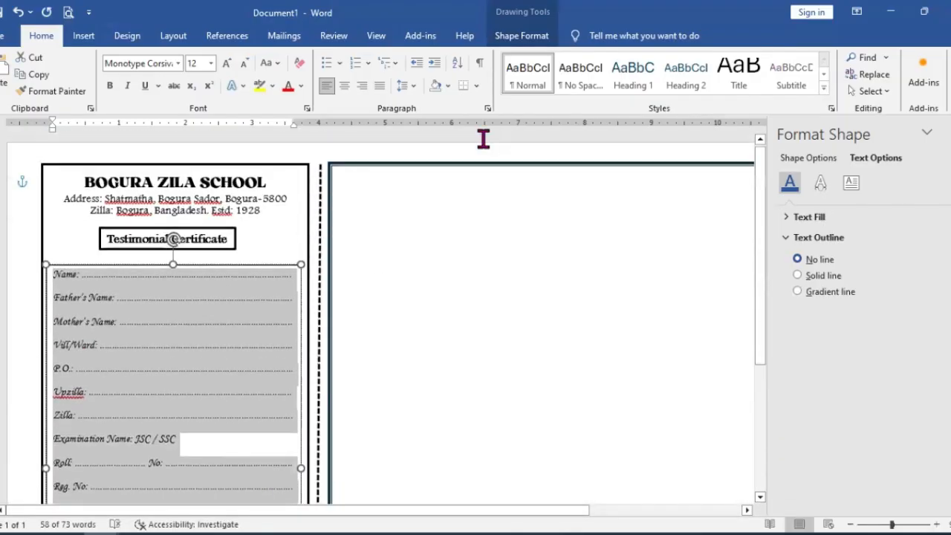
{"action": "left_click", "coordinate": [488, 109]}
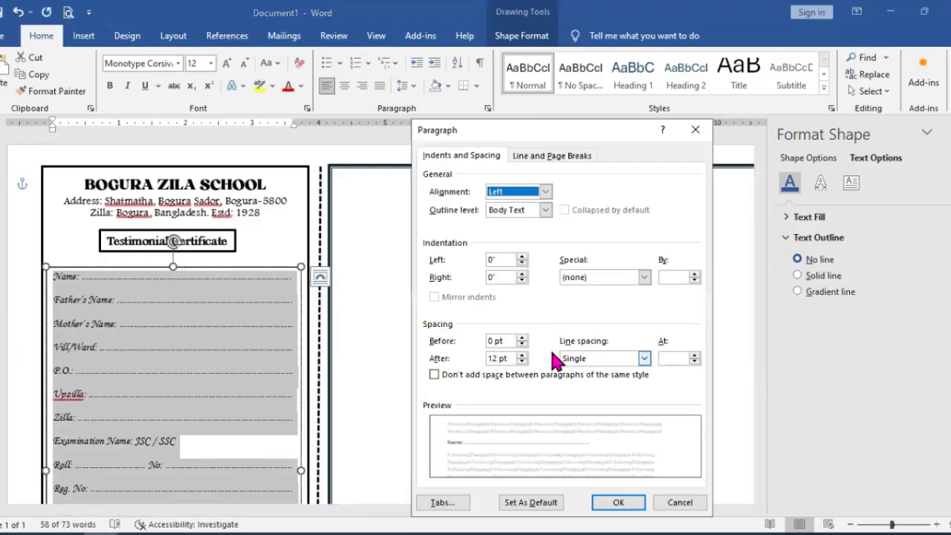
{"action": "left_click", "coordinate": [618, 504]}
{"action": "scroll", "coordinate": [256, 401], "scroll_direction": "down", "scroll_amount": 5}
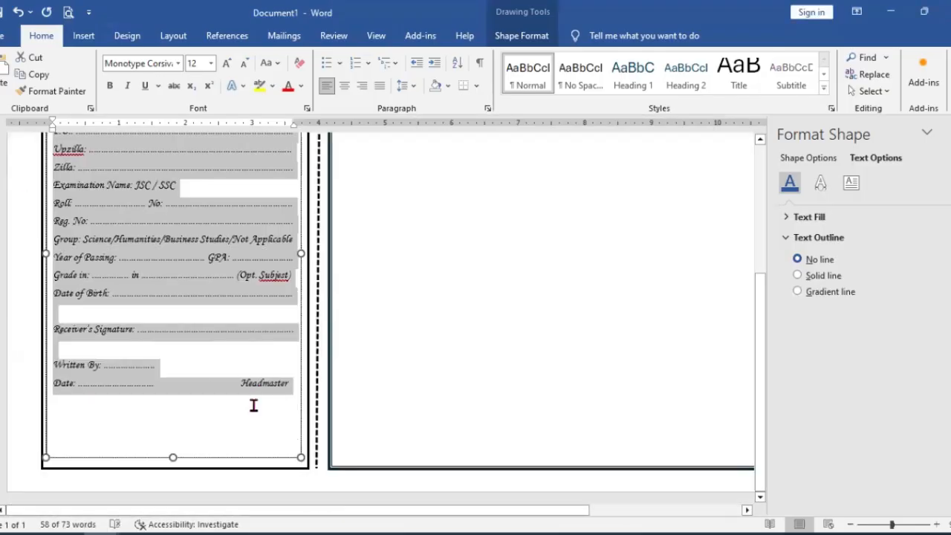
Step: Increase the spacing after the counterfoil paragraphs so the rows fill the text box down to the Date line
{"action": "left_click", "coordinate": [488, 109]}
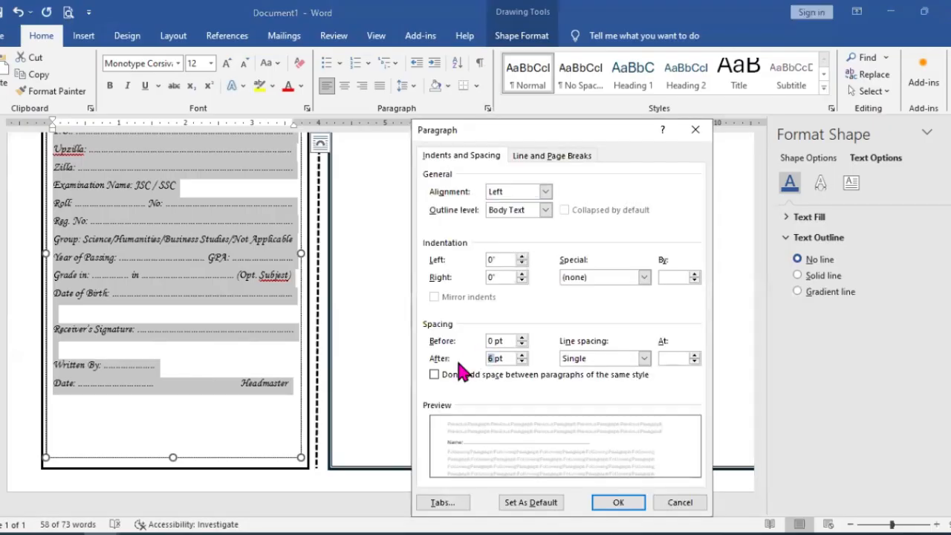
{"action": "double_click", "coordinate": [490, 358]}
{"action": "key", "text": "Return"}
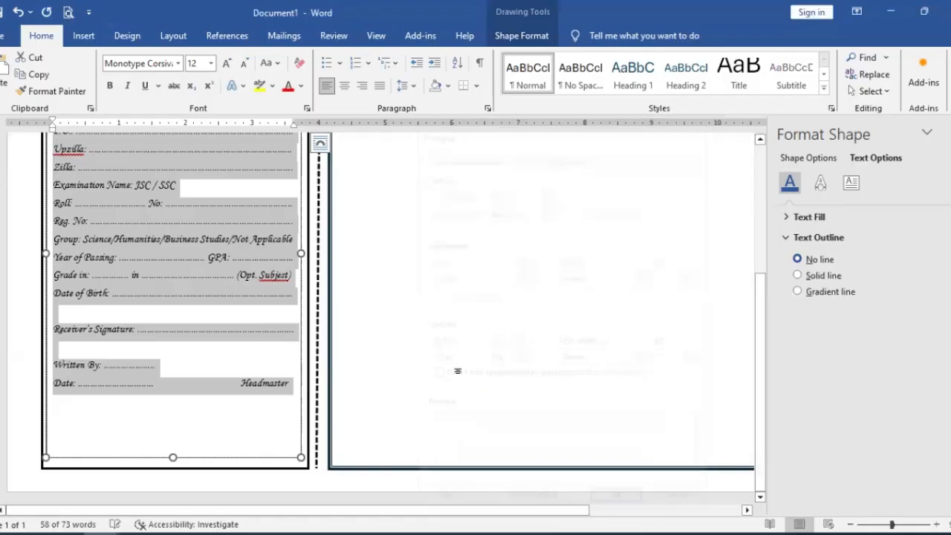
{"action": "left_click", "coordinate": [205, 414]}
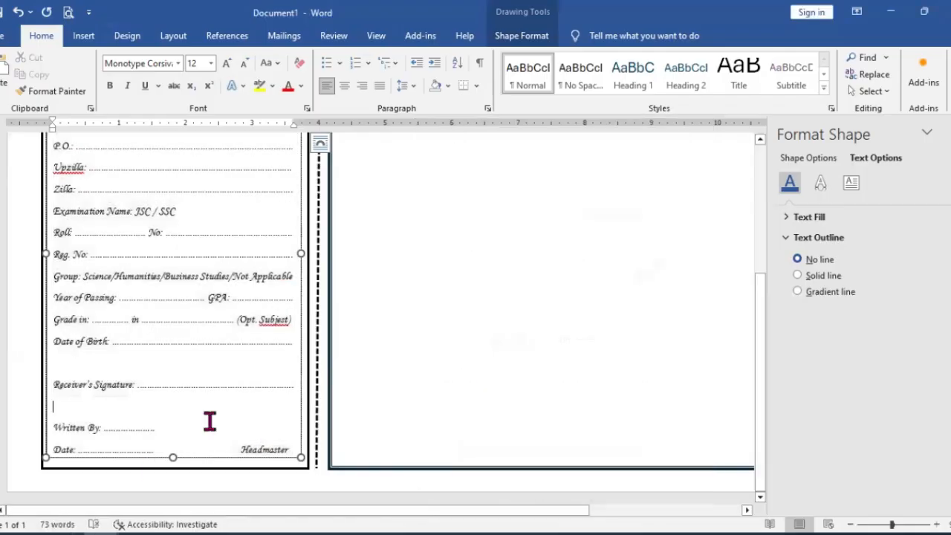
{"action": "key", "text": "ctrl+Home"}
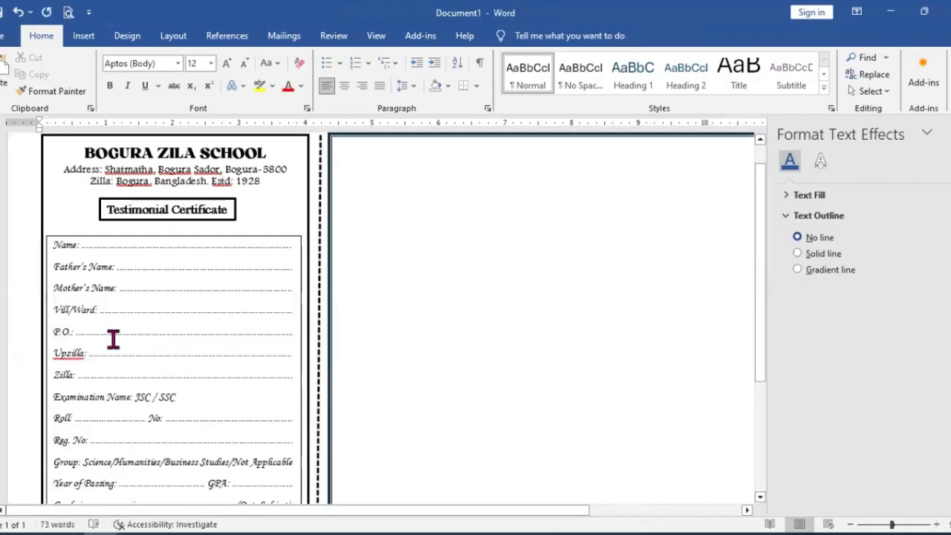
{"action": "scroll", "coordinate": [174, 250], "scroll_direction": "down", "scroll_amount": 5}
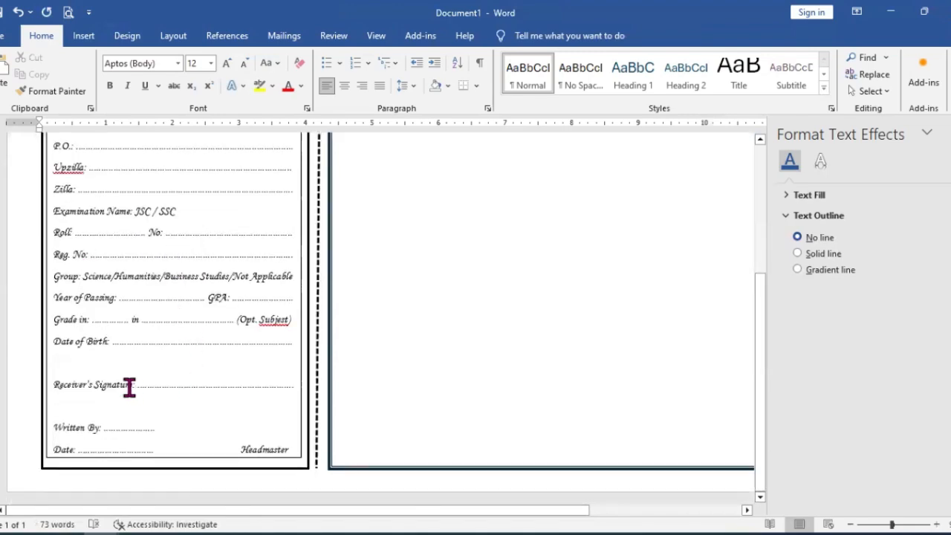
{"action": "left_click", "coordinate": [165, 368]}
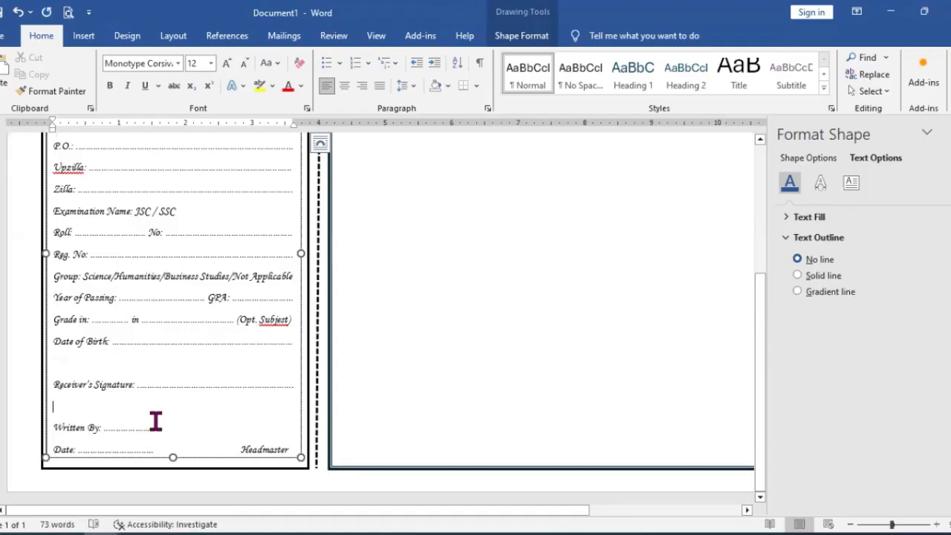
Step: Try a spacing-after value of 8 for all counterfoil fields and check the fit
{"action": "key", "text": "ctrl+a"}
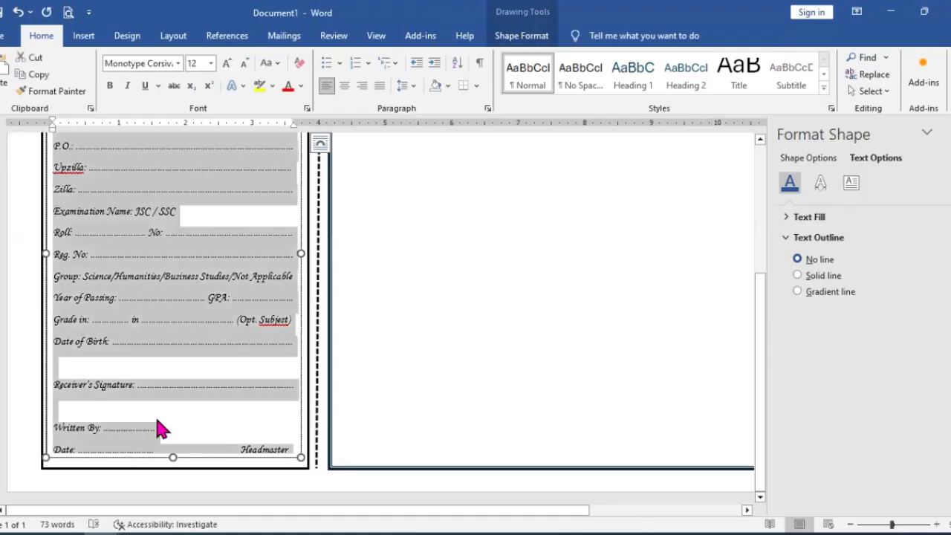
{"action": "scroll", "coordinate": [165, 421], "scroll_direction": "up", "scroll_amount": 5}
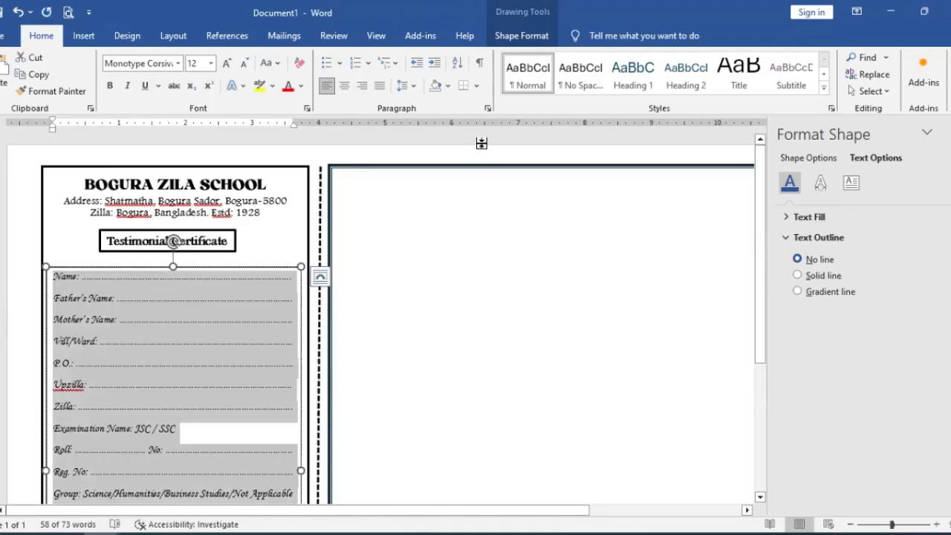
{"action": "left_click", "coordinate": [487, 108]}
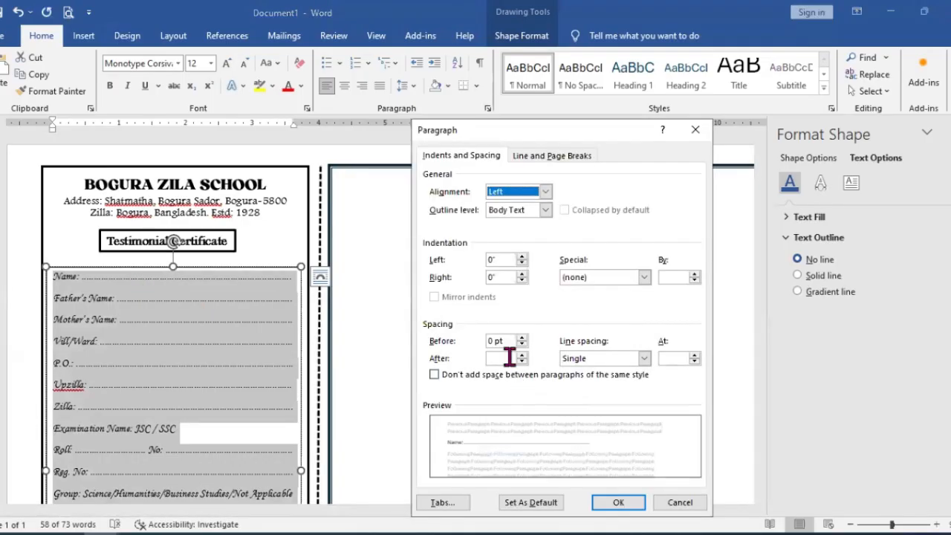
{"action": "left_click", "coordinate": [506, 358]}
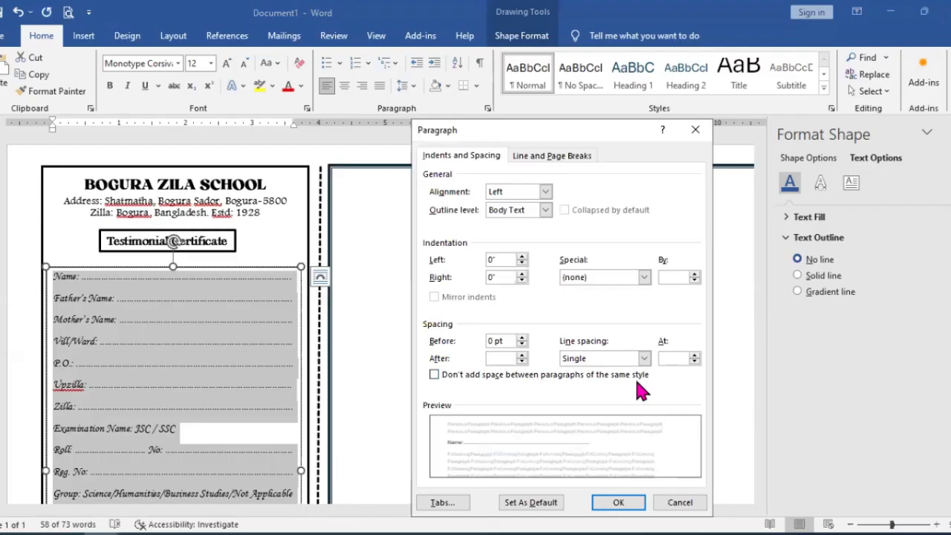
{"action": "type", "text": "8"}
{"action": "key", "text": "Return"}
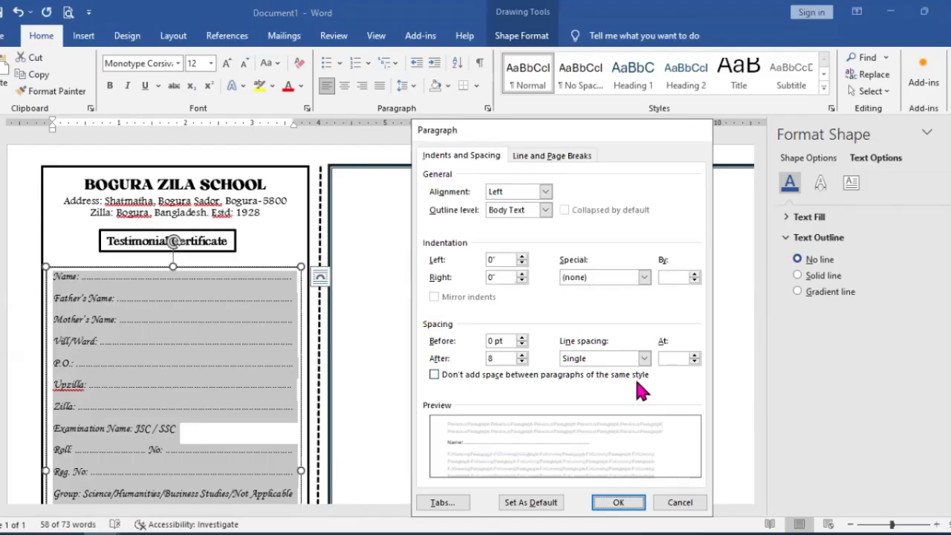
{"action": "scroll", "coordinate": [235, 321], "scroll_direction": "down", "scroll_amount": 1}
{"action": "scroll", "coordinate": [235, 322], "scroll_direction": "down", "scroll_amount": 2}
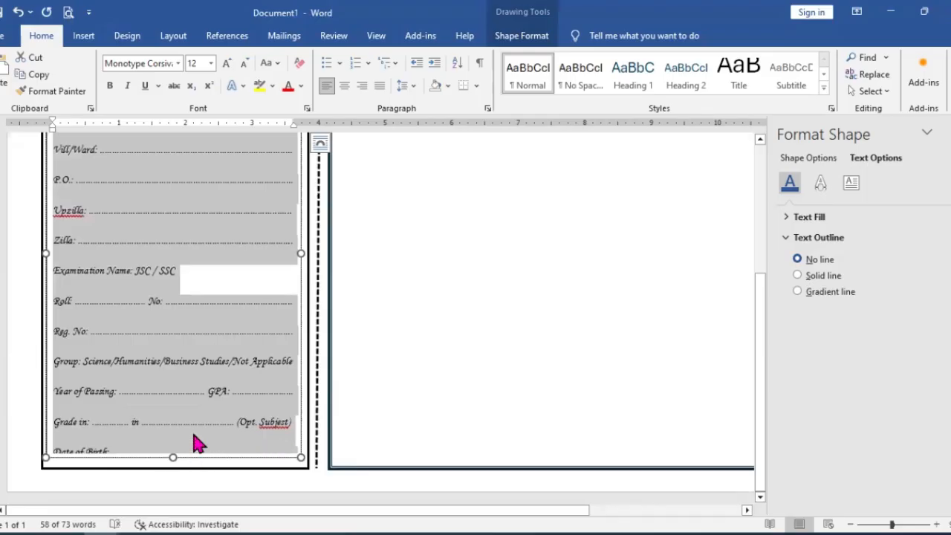
Step: Set all counterfoil fields to single line spacing with 8 pt after each paragraph
{"action": "left_click", "coordinate": [488, 108]}
{"action": "left_click", "coordinate": [578, 359]}
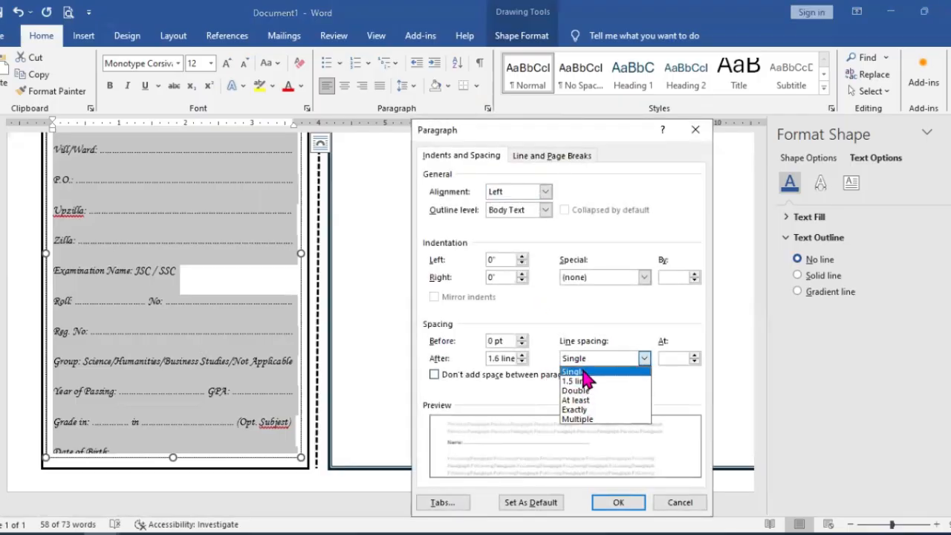
{"action": "left_click", "coordinate": [574, 371]}
{"action": "left_click", "coordinate": [522, 362]}
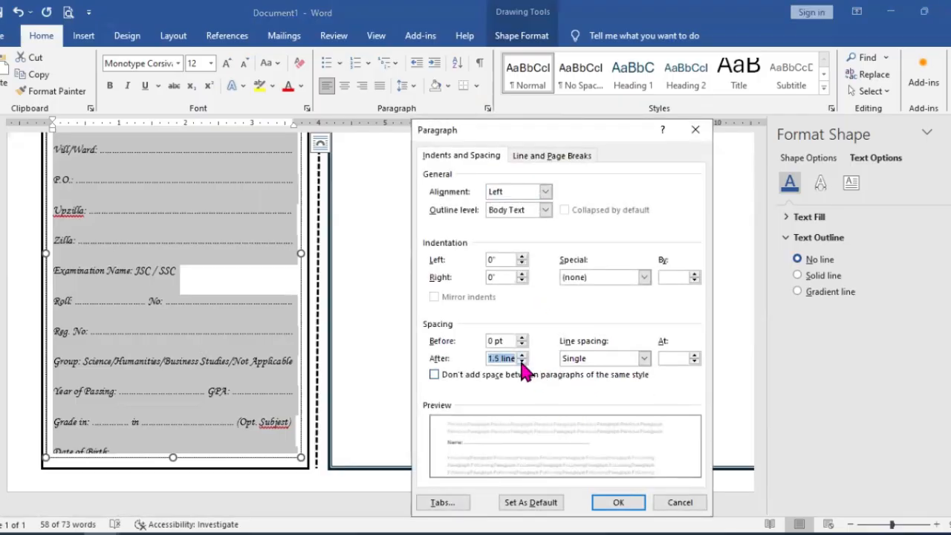
{"action": "left_click", "coordinate": [521, 362]}
{"action": "left_click", "coordinate": [522, 362]}
{"action": "left_click", "coordinate": [521, 362]}
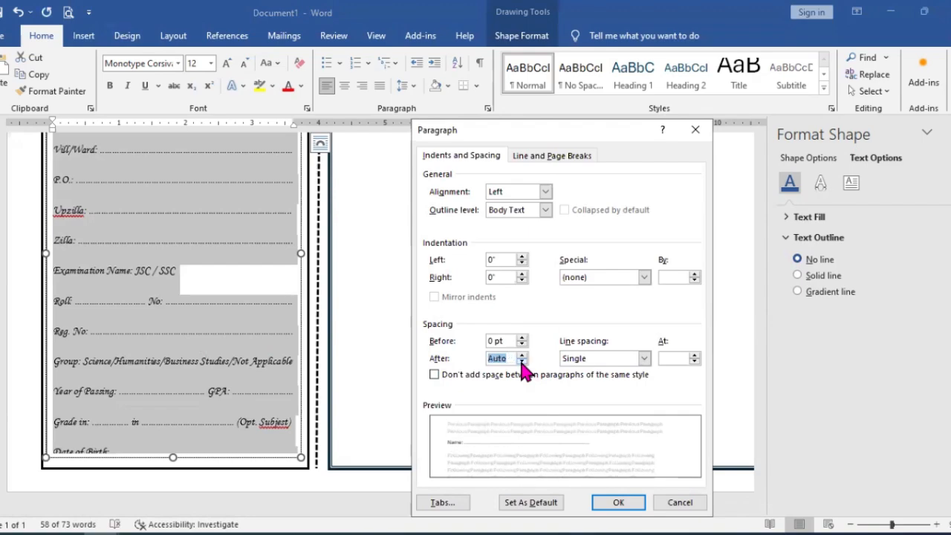
{"action": "left_click", "coordinate": [521, 362]}
{"action": "type", "text": "8"}
{"action": "type", "text": "pt"}
{"action": "key", "text": "Return"}
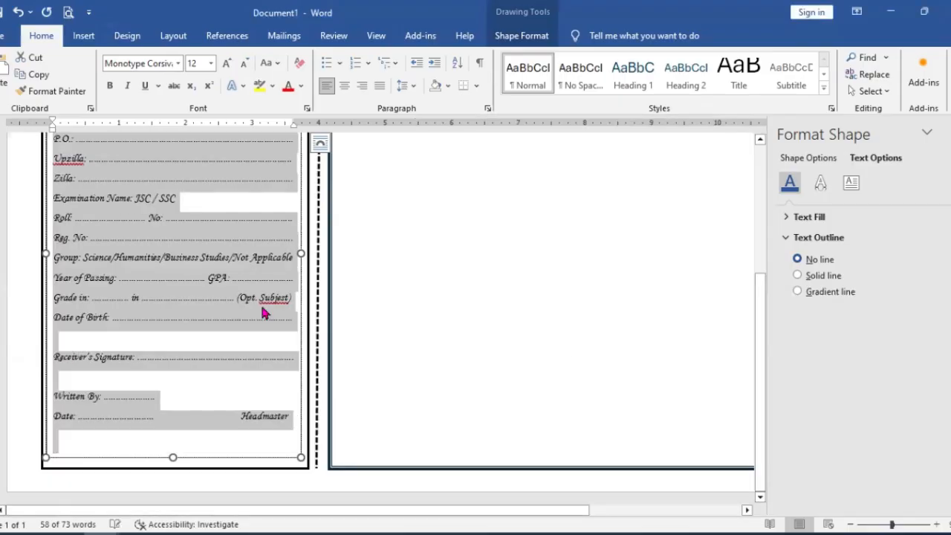
{"action": "left_click", "coordinate": [217, 415]}
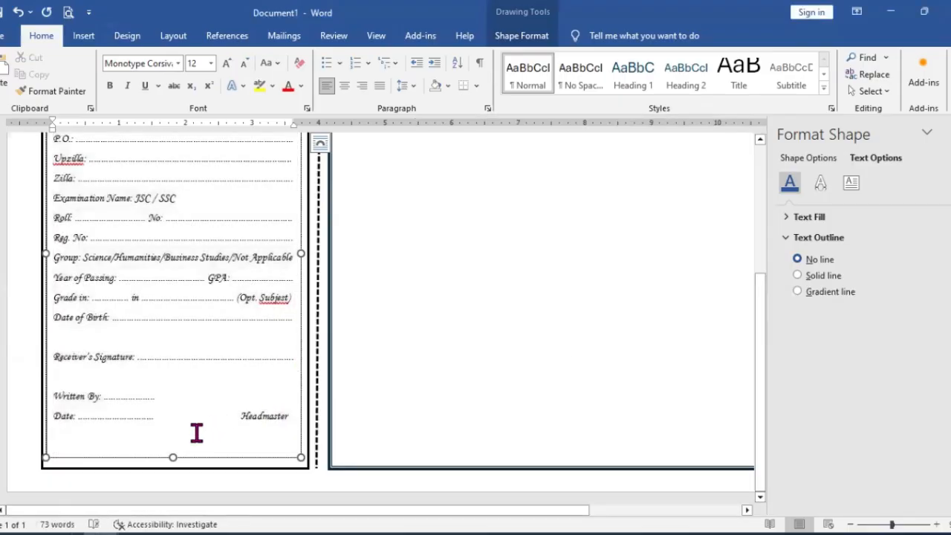
{"action": "left_click", "coordinate": [198, 446]}
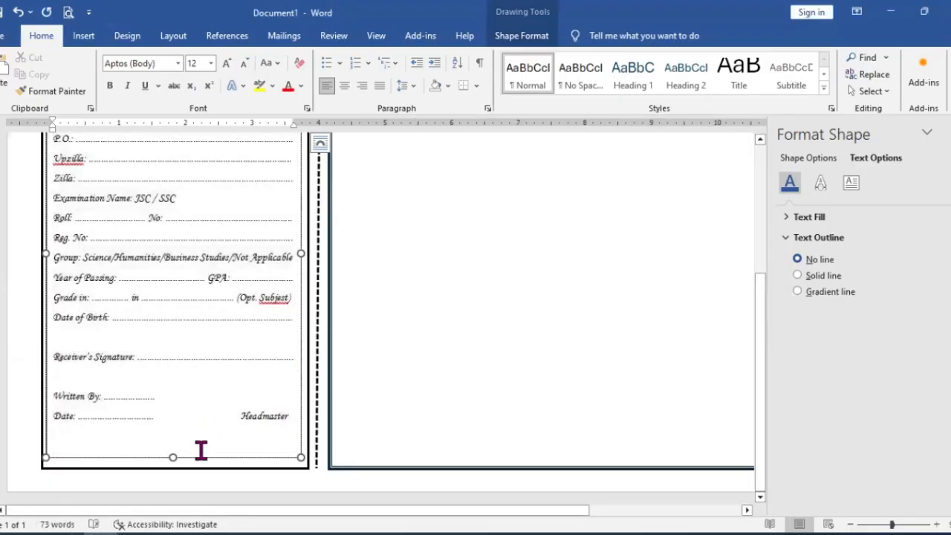
{"action": "left_click", "coordinate": [290, 415]}
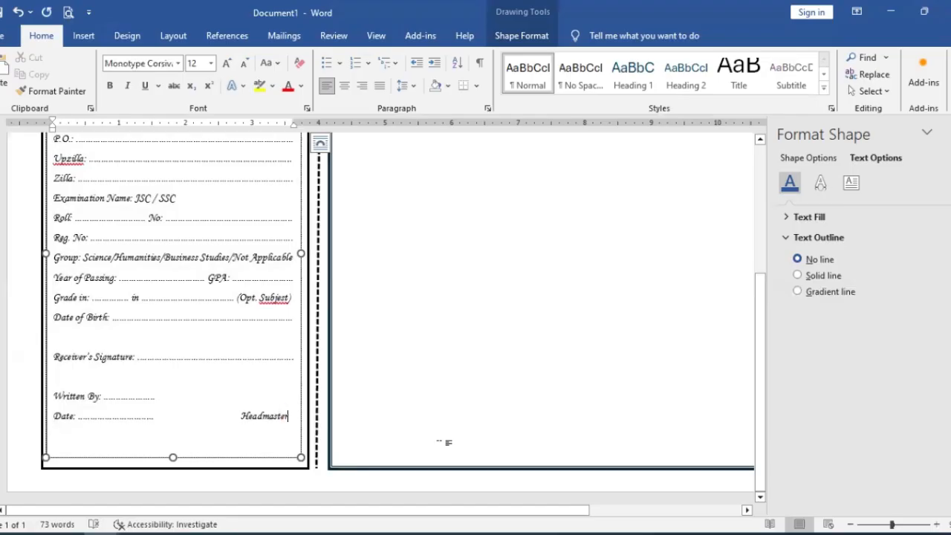
Step: Lower the top edge of the counterfoil field text box to make it about 5.8 in tall, leaving space under Testimonial Certificate
{"action": "scroll", "coordinate": [213, 350], "scroll_direction": "up", "scroll_amount": 5}
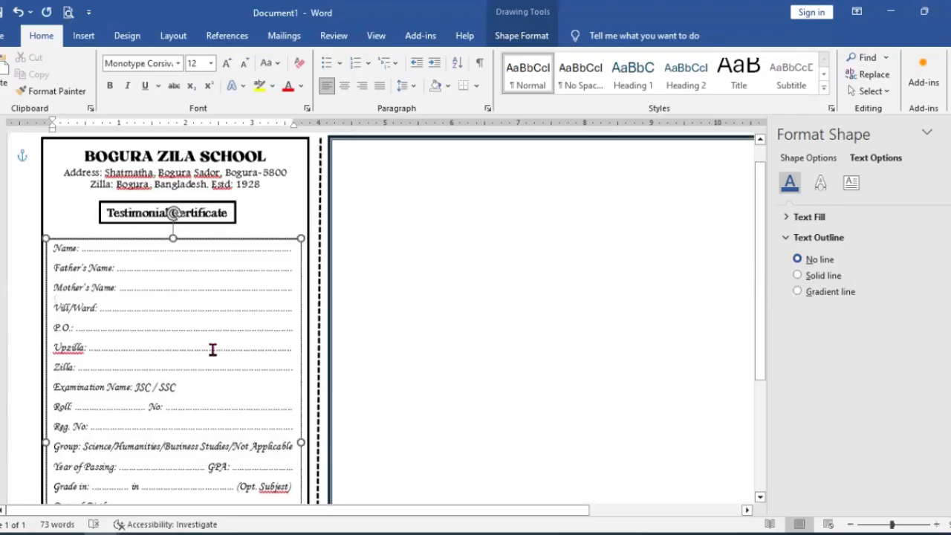
{"action": "left_click_drag", "start_coordinate": [173, 269], "coordinate": [174, 288]}
{"action": "scroll", "coordinate": [250, 153], "scroll_direction": "down", "scroll_amount": 3}
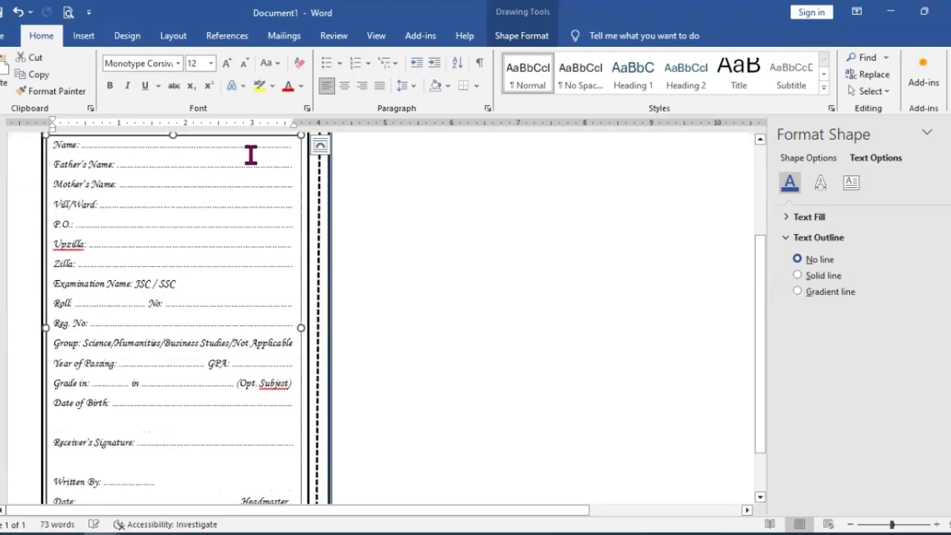
{"action": "scroll", "coordinate": [223, 367], "scroll_direction": "down", "scroll_amount": 2}
{"action": "scroll", "coordinate": [226, 375], "scroll_direction": "up", "scroll_amount": 5}
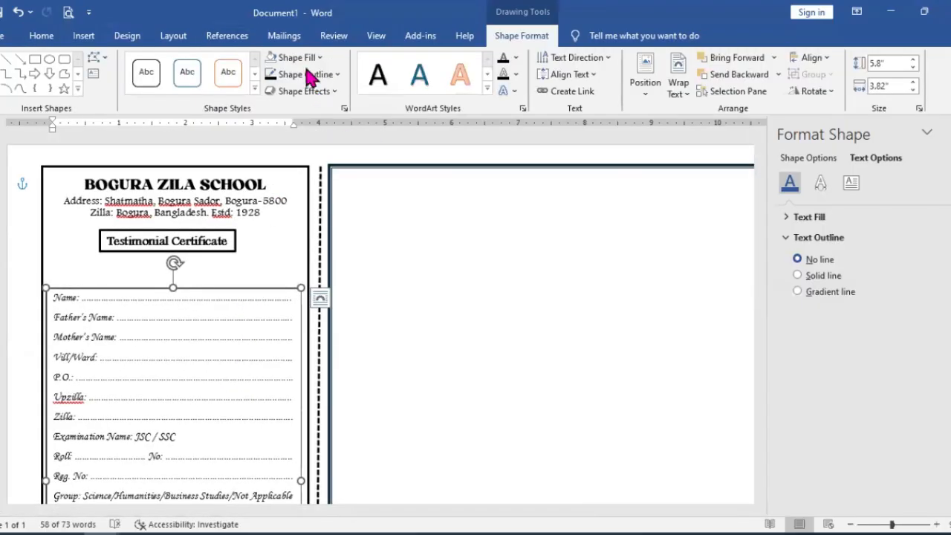
Step: Remove the outline from the counterfoil field text box
{"action": "left_click", "coordinate": [337, 77]}
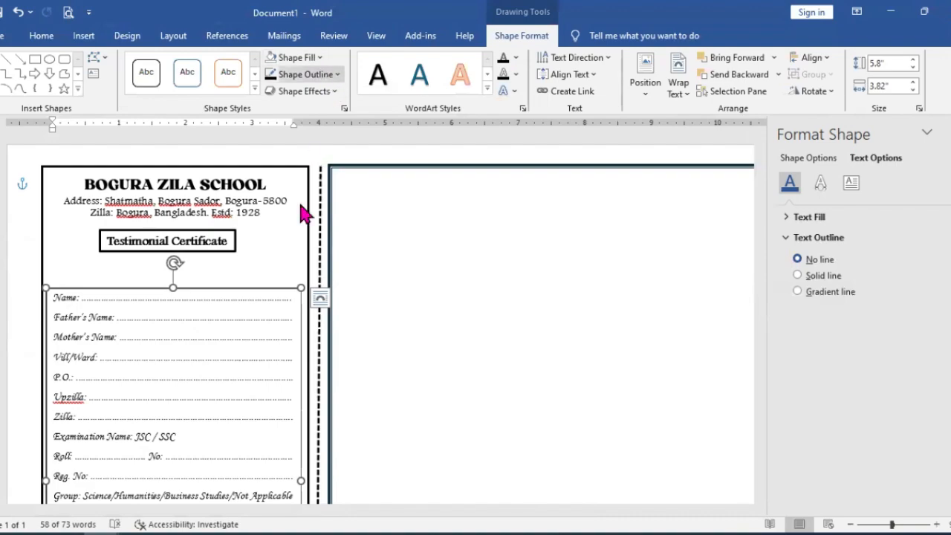
{"action": "left_click", "coordinate": [310, 239]}
{"action": "left_click", "coordinate": [236, 289]}
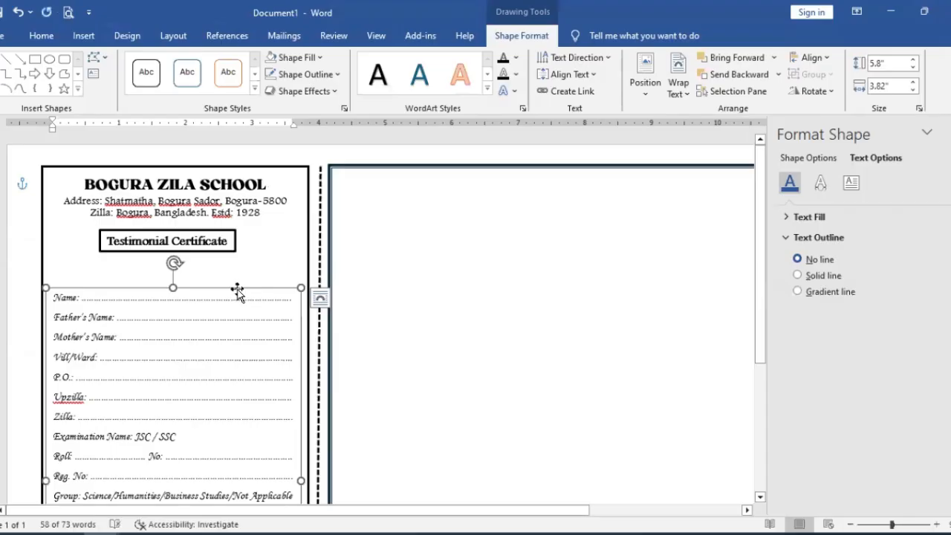
{"action": "left_click", "coordinate": [104, 275]}
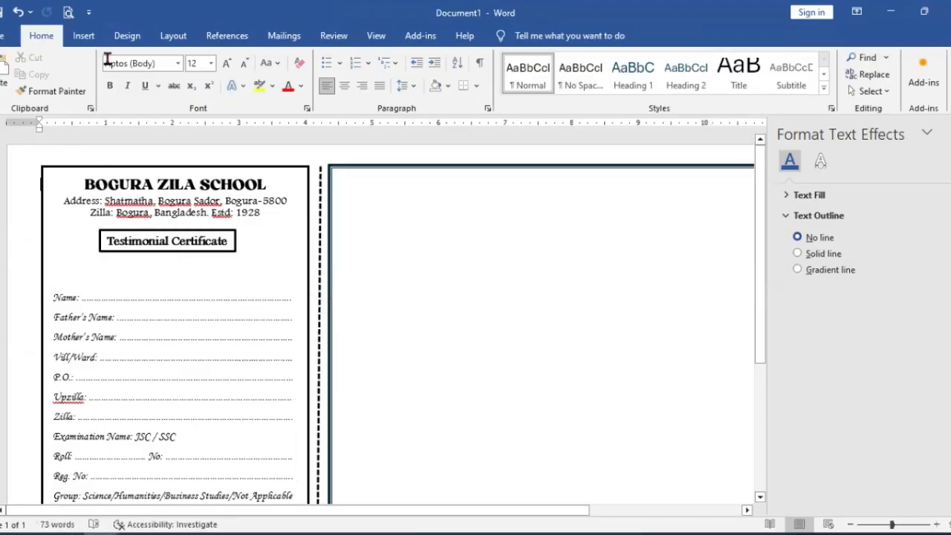
Step: Insert a text box about 1.93 in wide and 0.34 in high between Testimonial Certificate and Name, and begin its text with "S"
{"action": "left_click", "coordinate": [84, 36]}
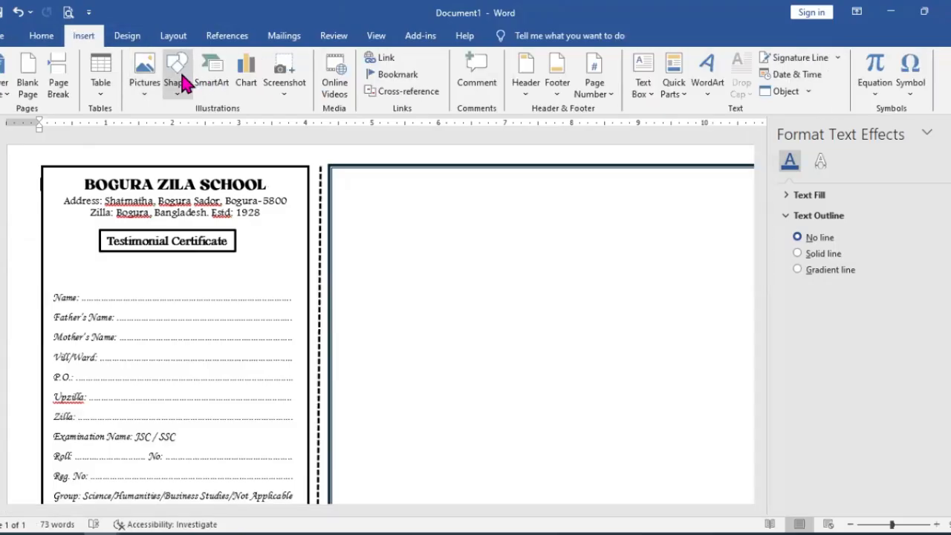
{"action": "left_click", "coordinate": [176, 75]}
{"action": "left_click", "coordinate": [173, 124]}
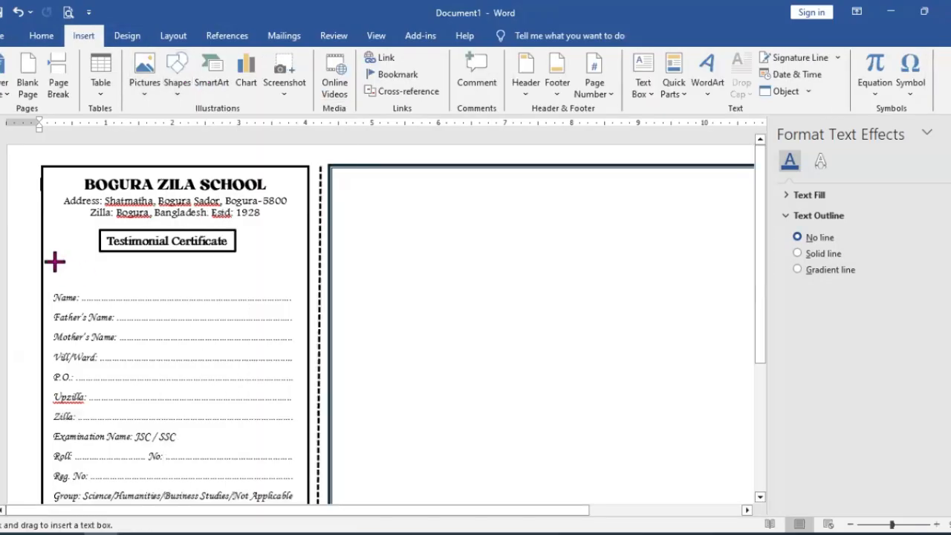
{"action": "left_click_drag", "start_coordinate": [51, 256], "coordinate": [178, 278]}
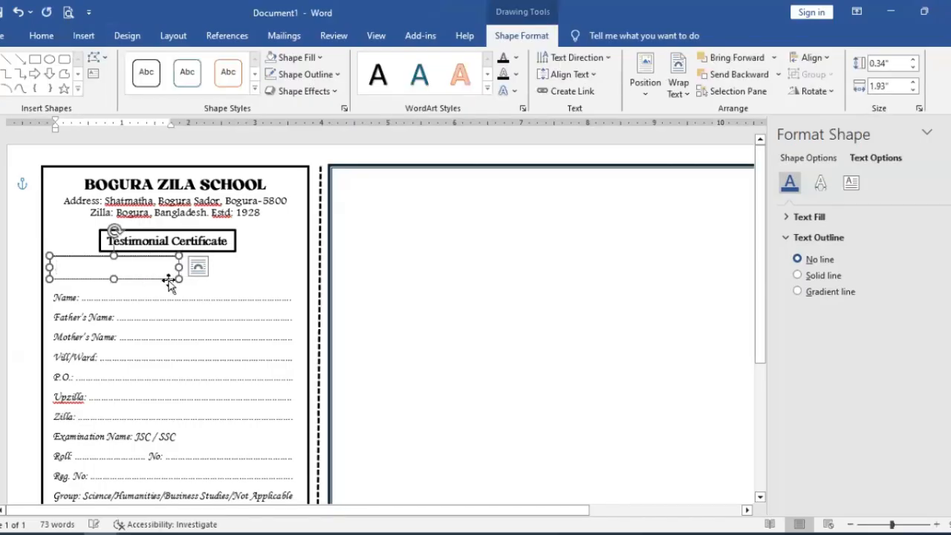
{"action": "type", "text": "Sl : ........................."}
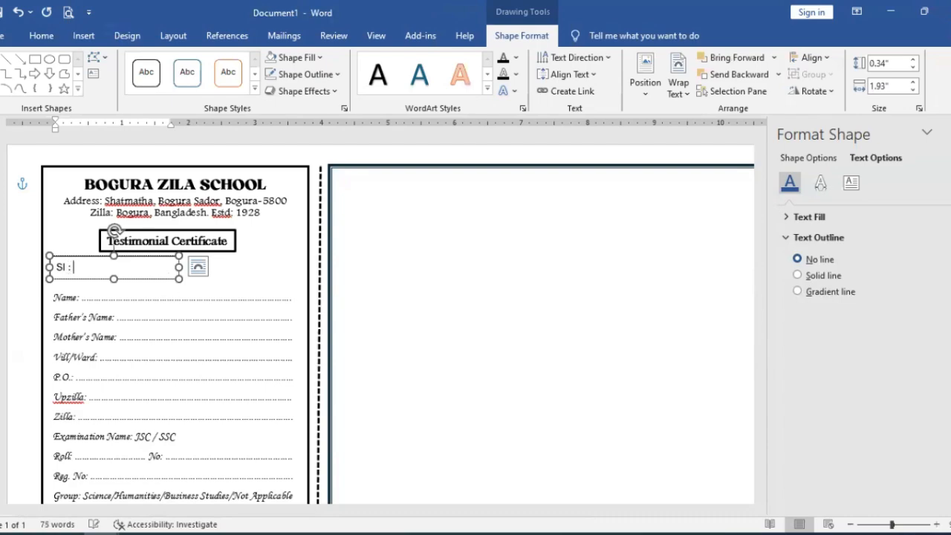
Step: Complete the serial label text box above Name as "Sl : " followed by a dotted blank
{"action": "key", "text": "ctrl+BackSpace"}
{"action": "key", "text": "ctrl+z"}
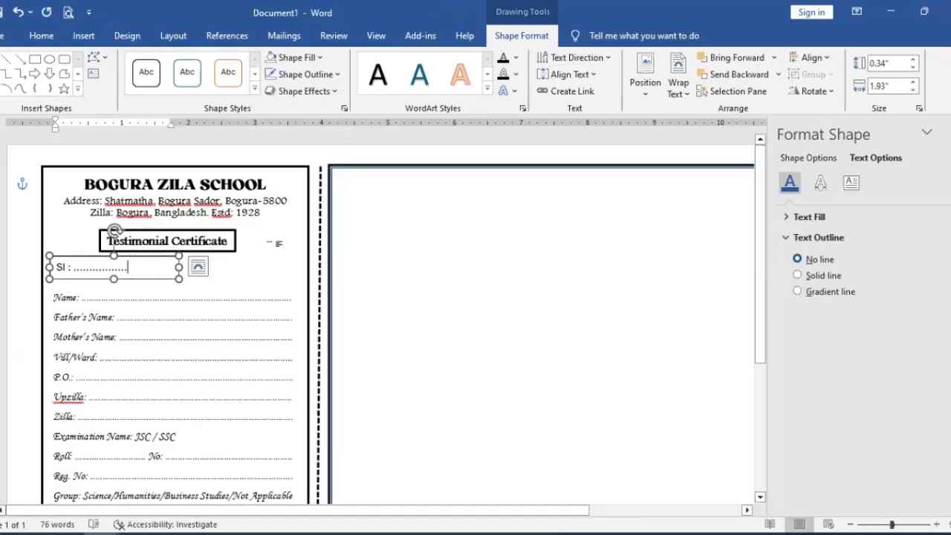
{"action": "left_click", "coordinate": [257, 268]}
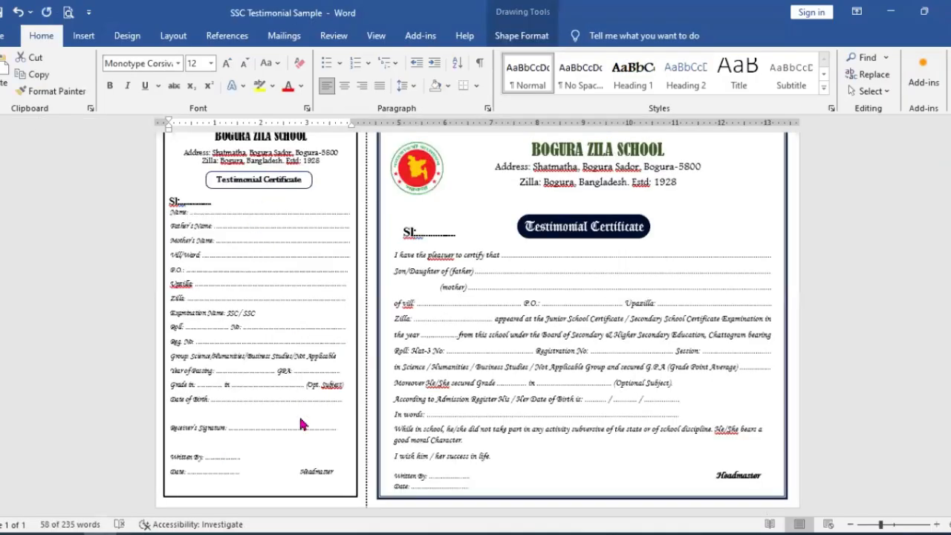
Step: Check the serial label's placement in SSC Testimonial Sample and shift Document1's Sl text box slightly down, midway between Testimonial Certificate and Name
{"action": "key", "text": "ctrl+a"}
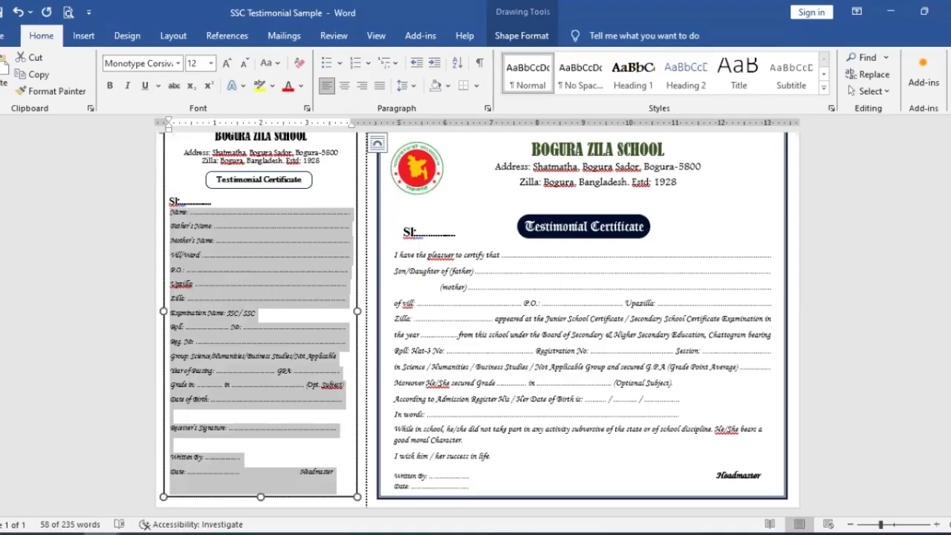
{"action": "left_click", "coordinate": [216, 476]}
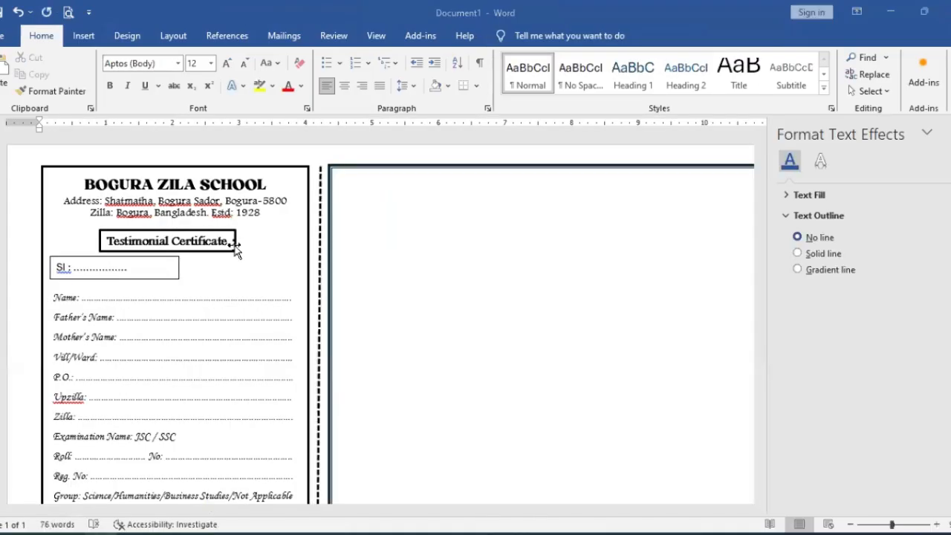
{"action": "scroll", "coordinate": [236, 342], "scroll_direction": "down", "scroll_amount": 2}
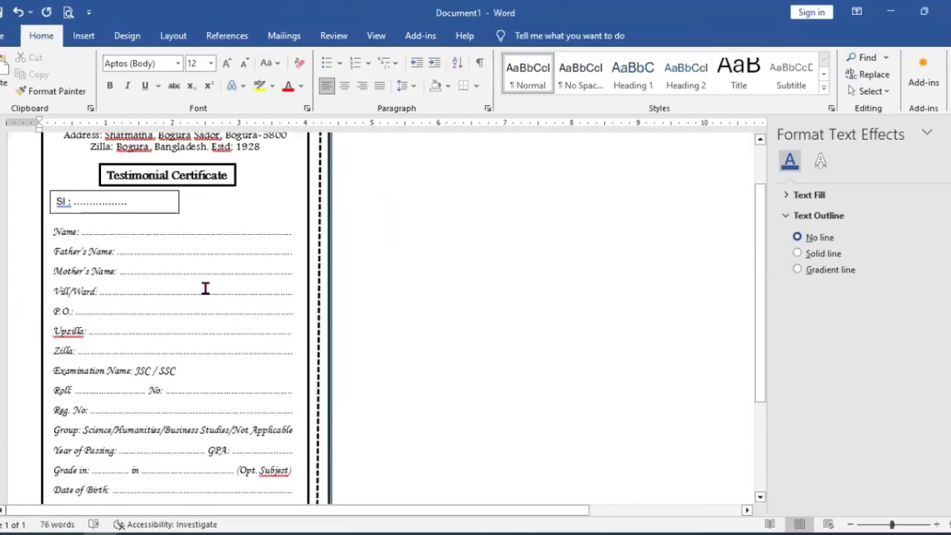
{"action": "left_click", "coordinate": [173, 213]}
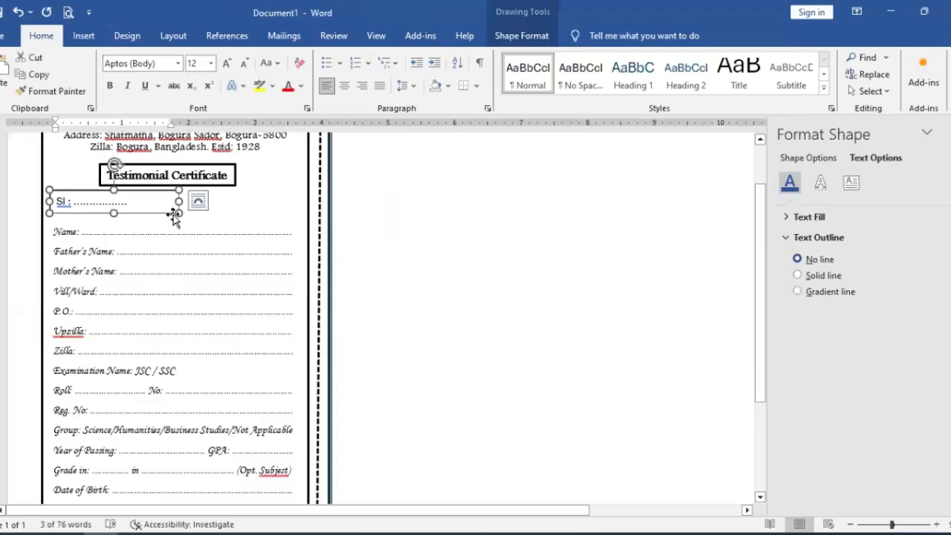
{"action": "key", "text": "Down"}
{"action": "key", "text": "Down"}
{"action": "key", "text": "Down"}
{"action": "key", "text": "Down"}
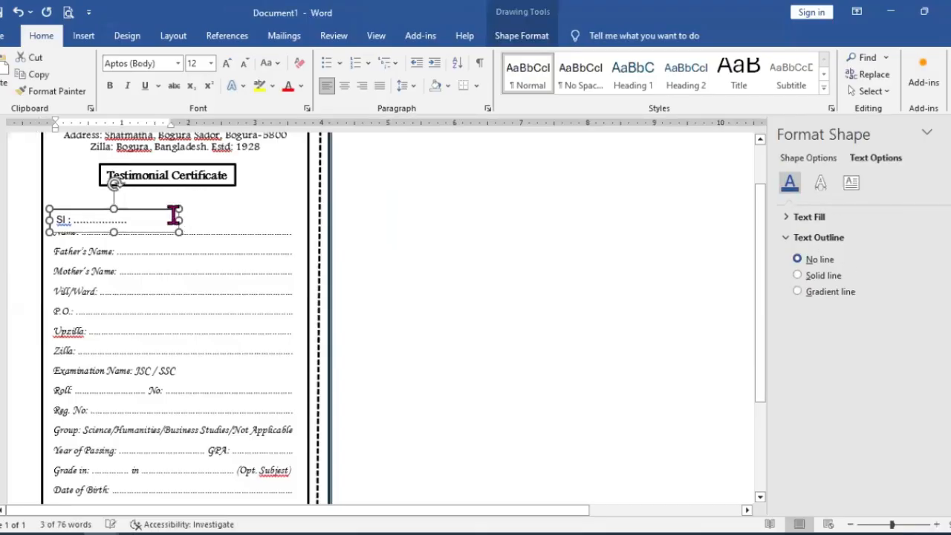
{"action": "key", "text": "Up"}
{"action": "key", "text": "Up"}
{"action": "key", "text": "Up"}
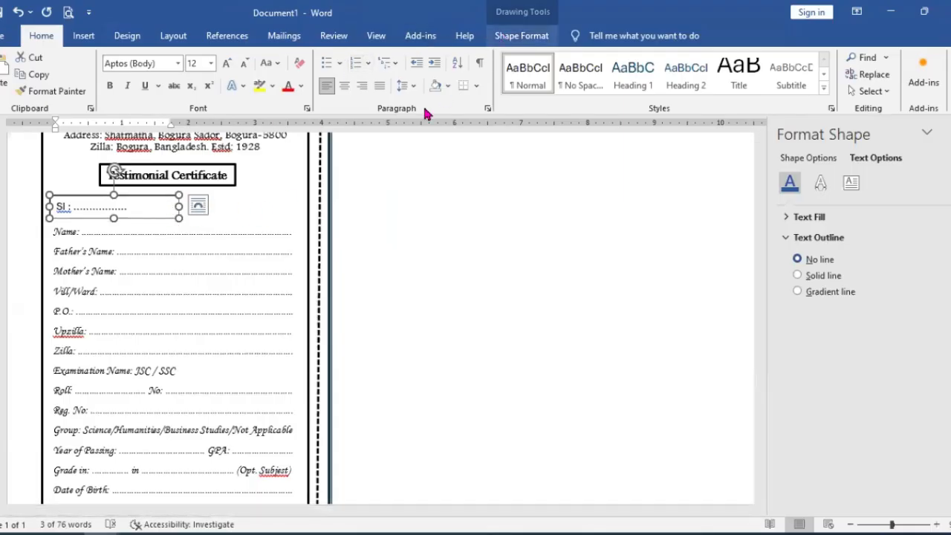
Step: Remove the outline from the Sl text box and close the formatting pane
{"action": "left_click", "coordinate": [327, 75]}
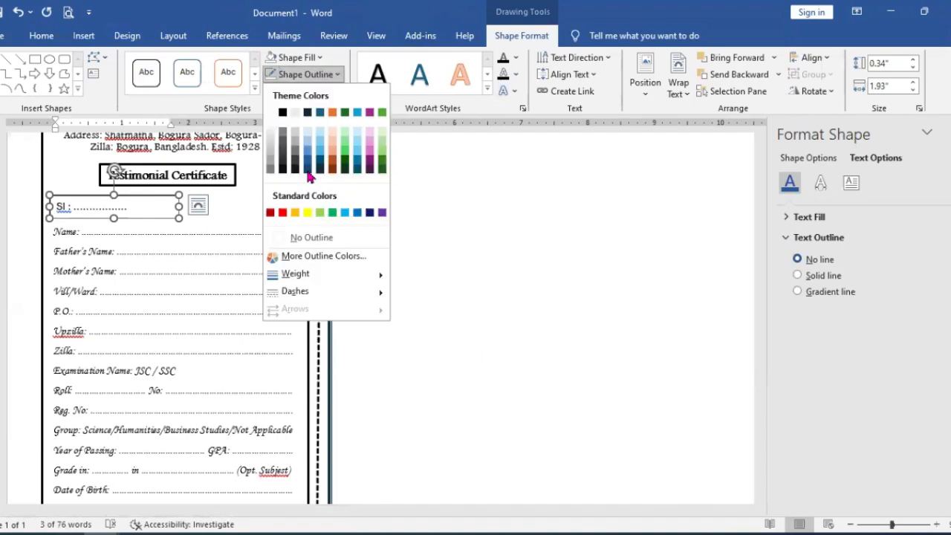
{"action": "left_click", "coordinate": [311, 238]}
{"action": "left_click", "coordinate": [252, 221]}
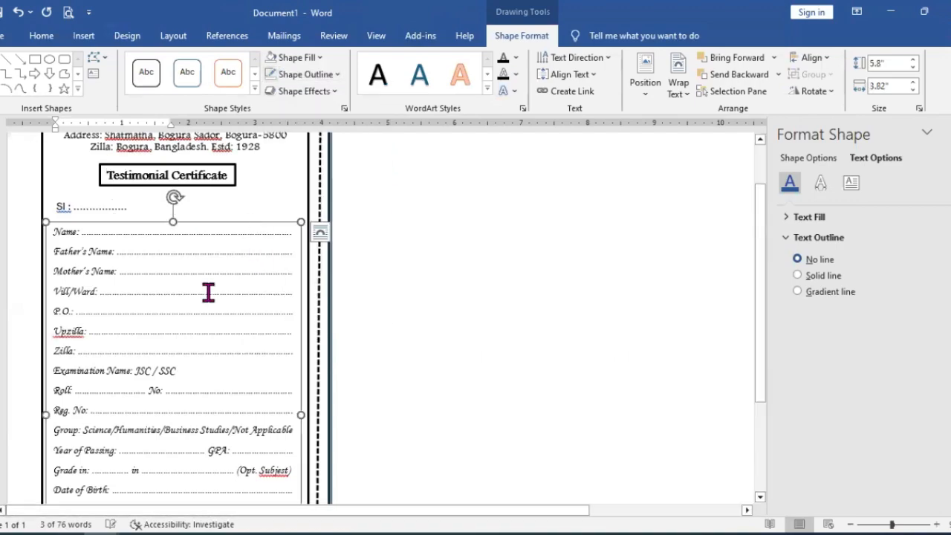
{"action": "left_click", "coordinate": [454, 231]}
{"action": "scroll", "coordinate": [405, 325], "scroll_direction": "down", "scroll_amount": 1}
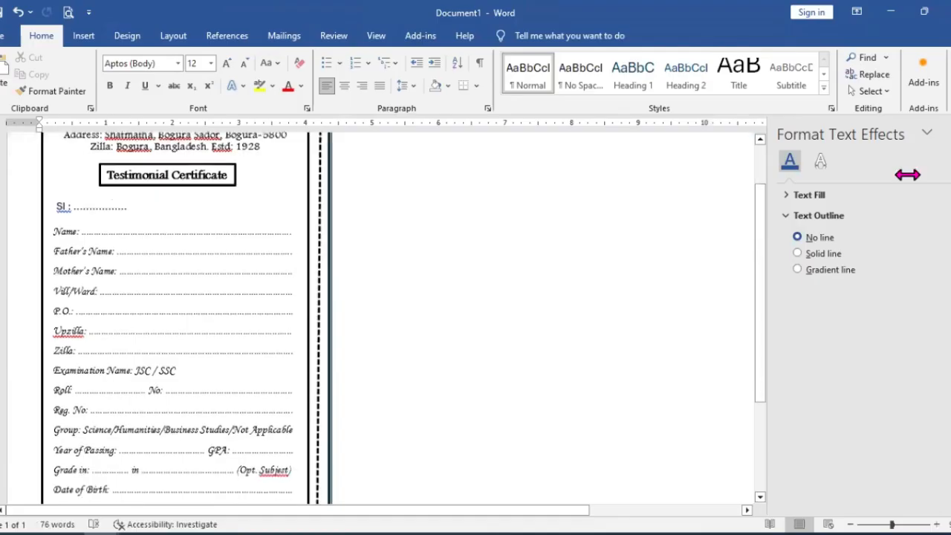
{"action": "left_click", "coordinate": [946, 133]}
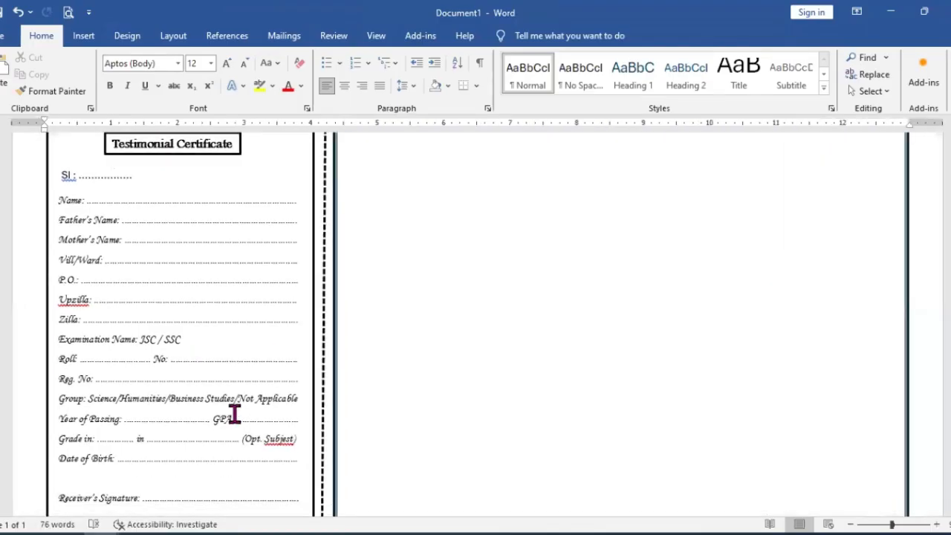
{"action": "scroll", "coordinate": [559, 255], "scroll_direction": "up", "scroll_amount": 3}
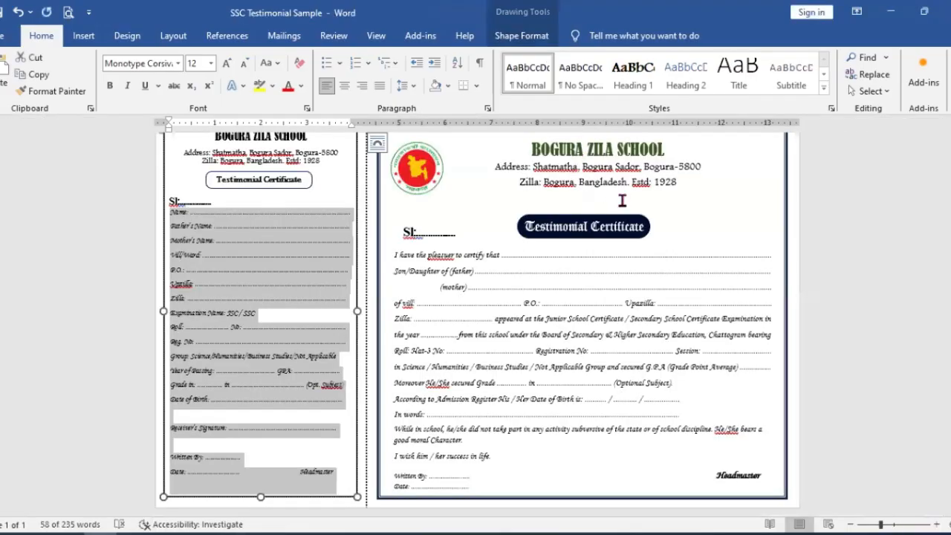
Step: Switch to SSC Testimonial Sample and examine the main certificate's heading and body layout
{"action": "left_click", "coordinate": [579, 168]}
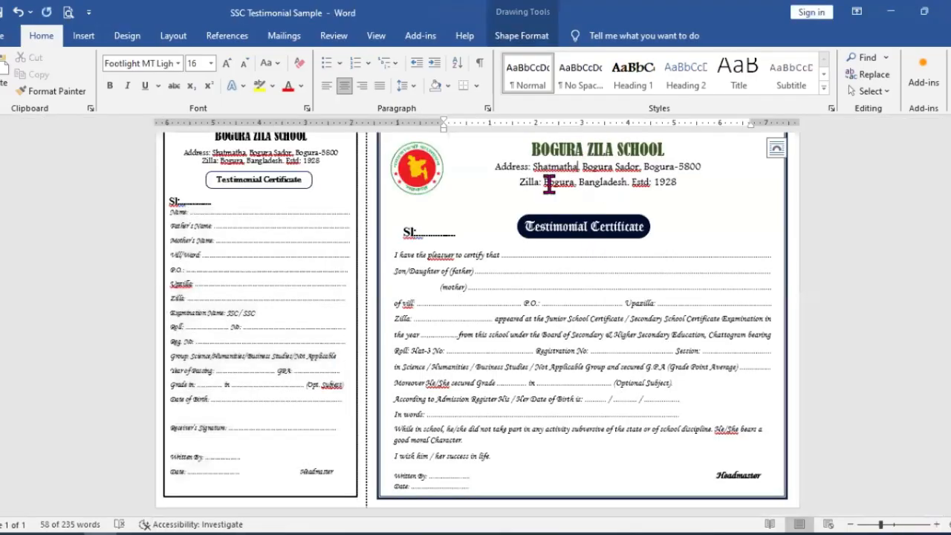
{"action": "scroll", "coordinate": [548, 184], "scroll_direction": "up", "scroll_amount": 1}
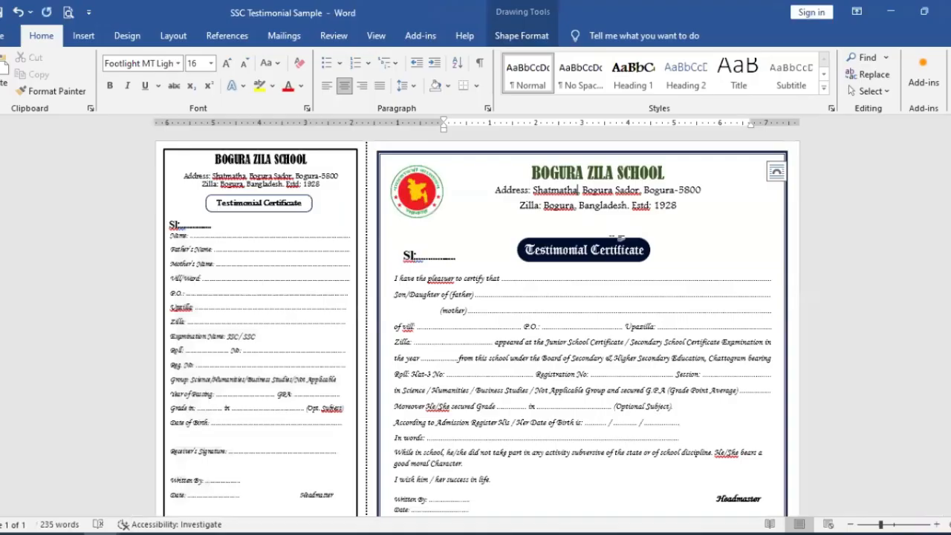
{"action": "left_click", "coordinate": [425, 295]}
{"action": "scroll", "coordinate": [615, 383], "scroll_direction": "down", "scroll_amount": 1}
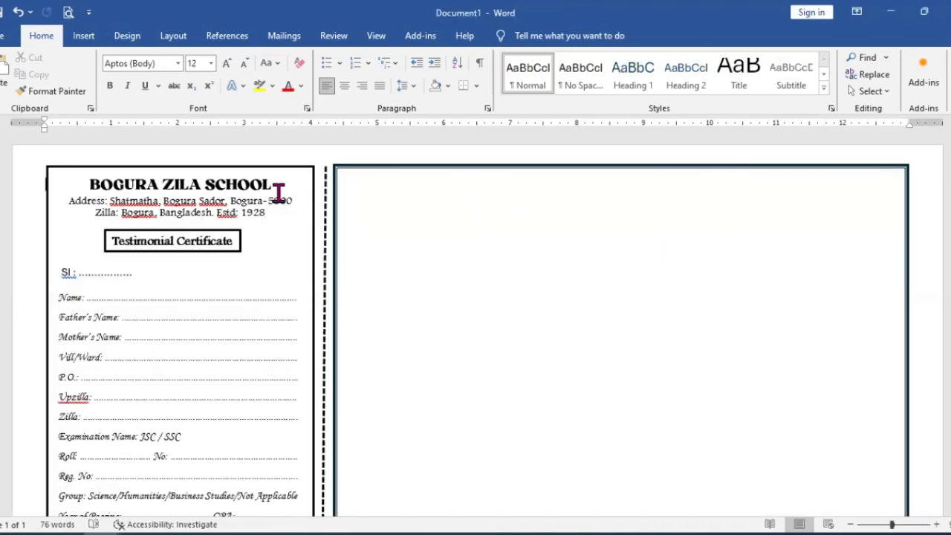
Step: Insert a black shadowed WordArt in Document1 and place it near the upper edge inside the main certificate's empty frame
{"action": "left_click", "coordinate": [276, 197]}
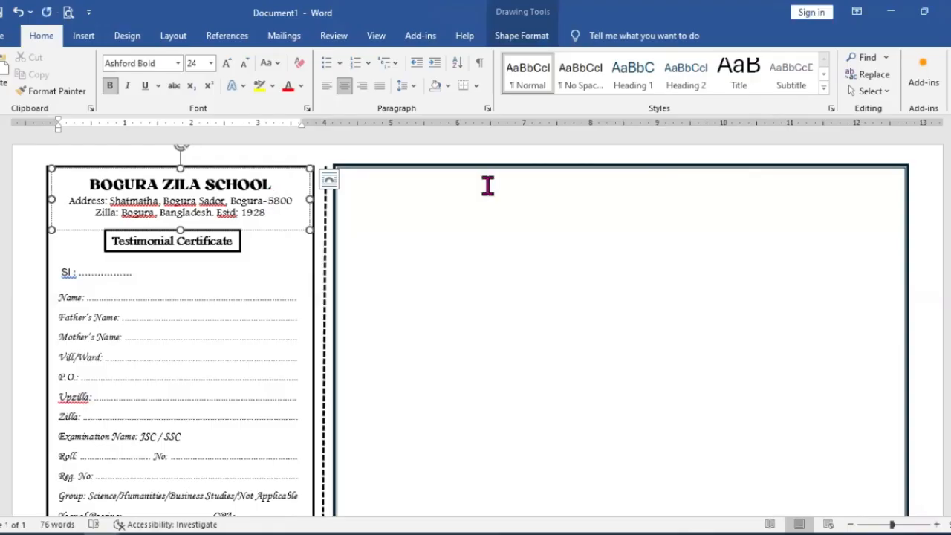
{"action": "left_click", "coordinate": [479, 221]}
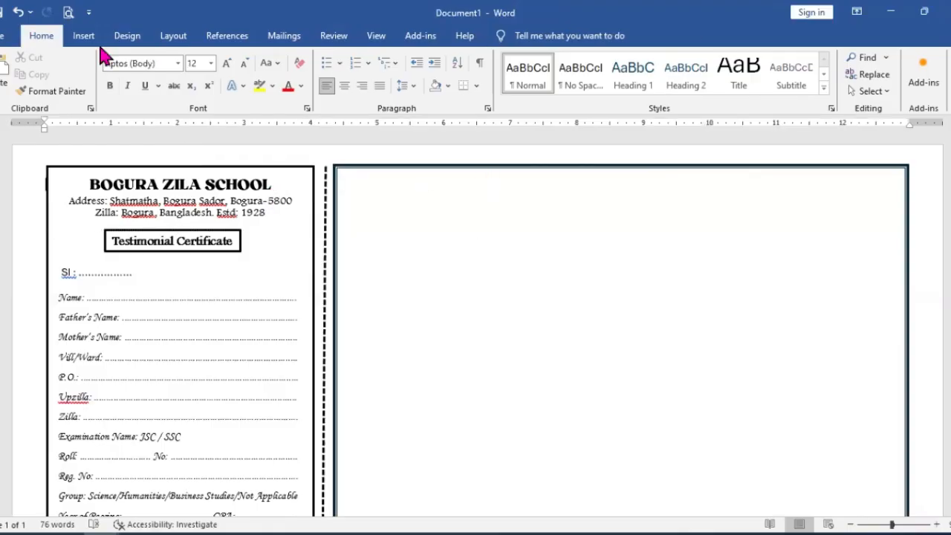
{"action": "scroll", "coordinate": [169, 87], "scroll_direction": "down", "scroll_amount": 1}
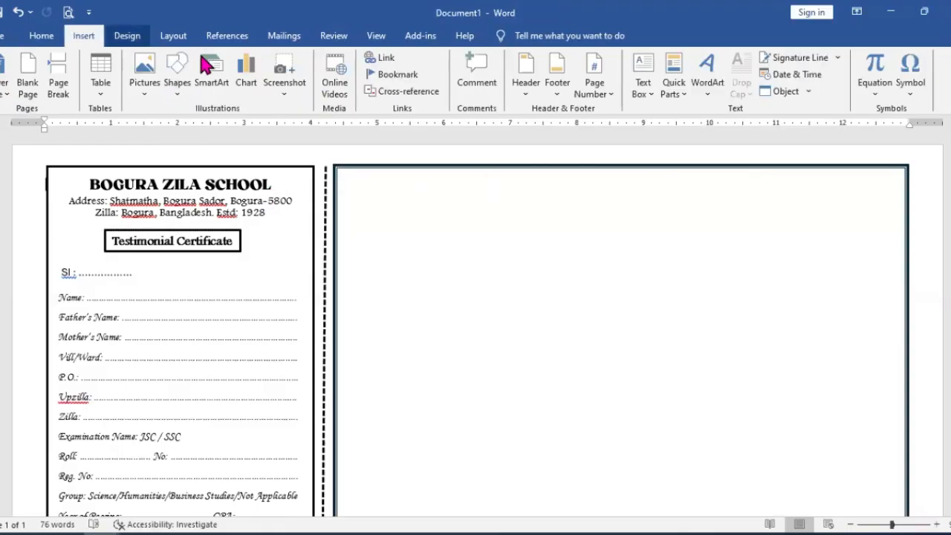
{"action": "left_click", "coordinate": [708, 81]}
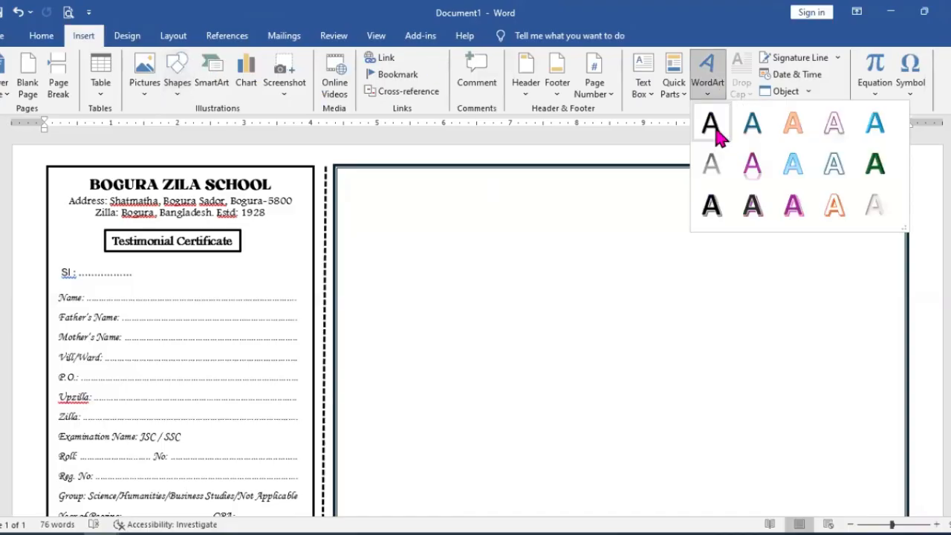
{"action": "left_click", "coordinate": [725, 210]}
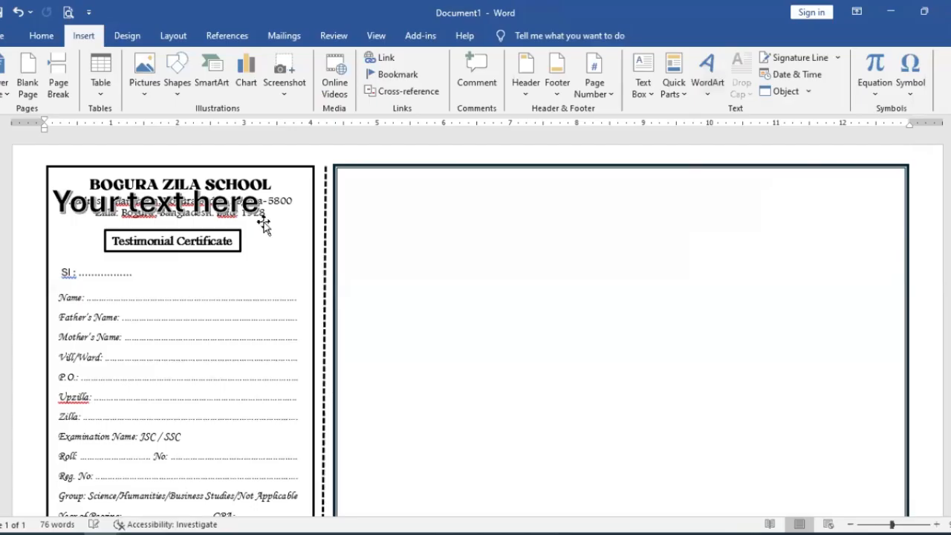
{"action": "left_click_drag", "start_coordinate": [677, 220], "coordinate": [675, 218]}
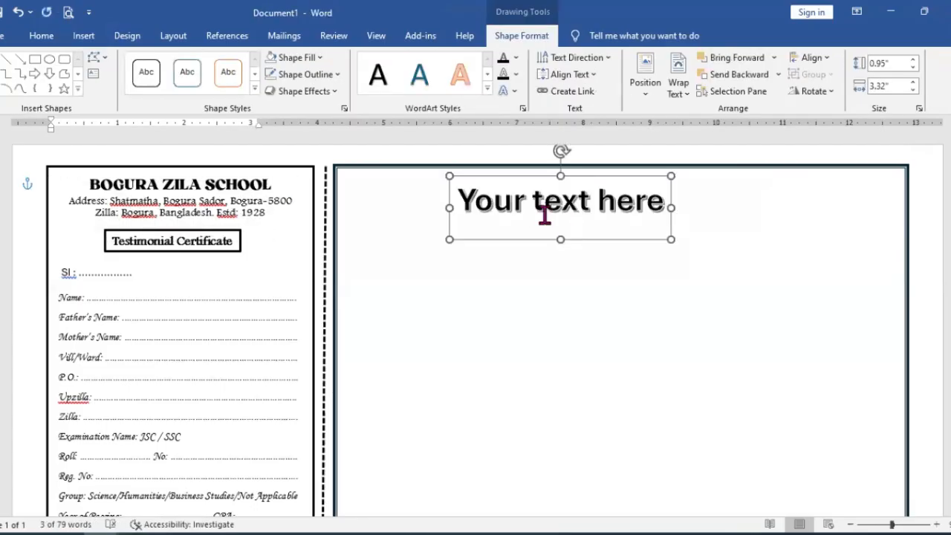
Step: Replace the WordArt's placeholder text with "BOGURA ZILA SCHOOL"
{"action": "triple_click", "coordinate": [590, 235]}
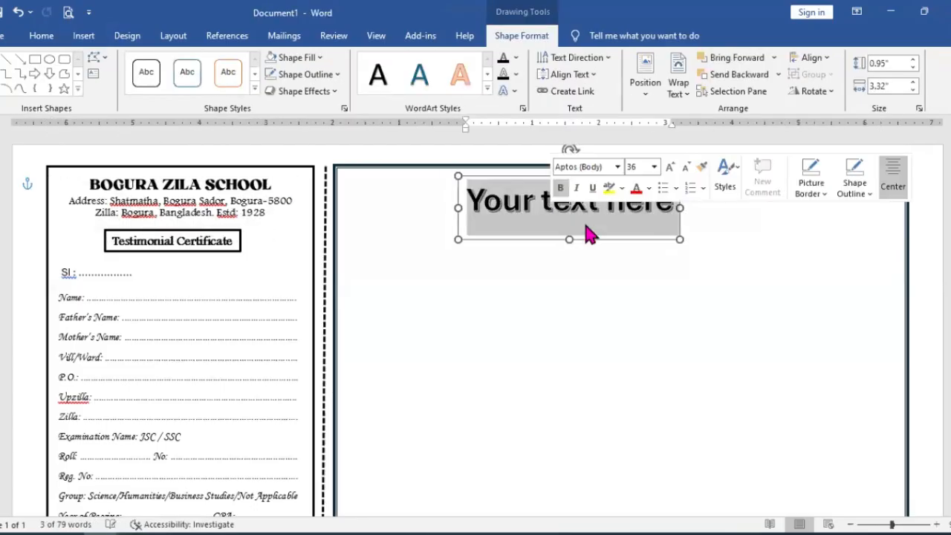
{"action": "type", "text": "B"}
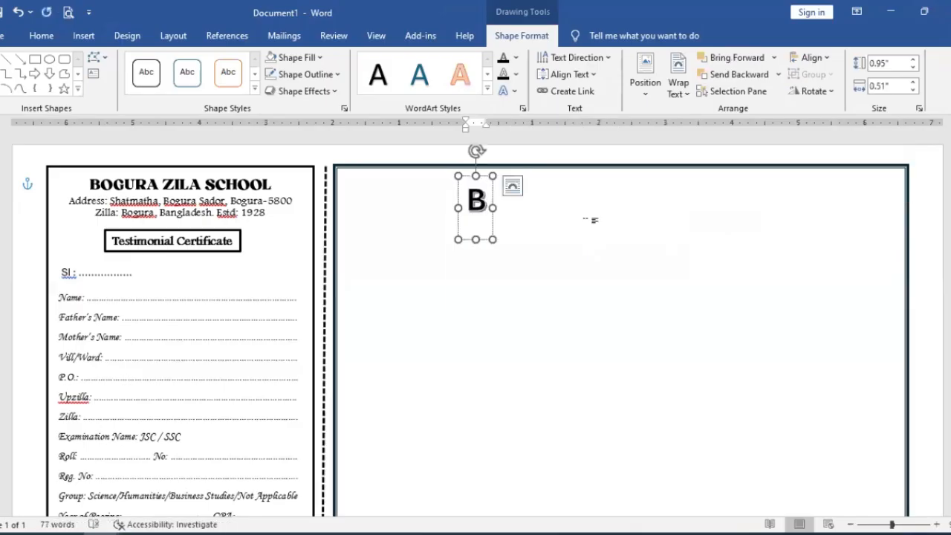
{"action": "type", "text": "OGURA"}
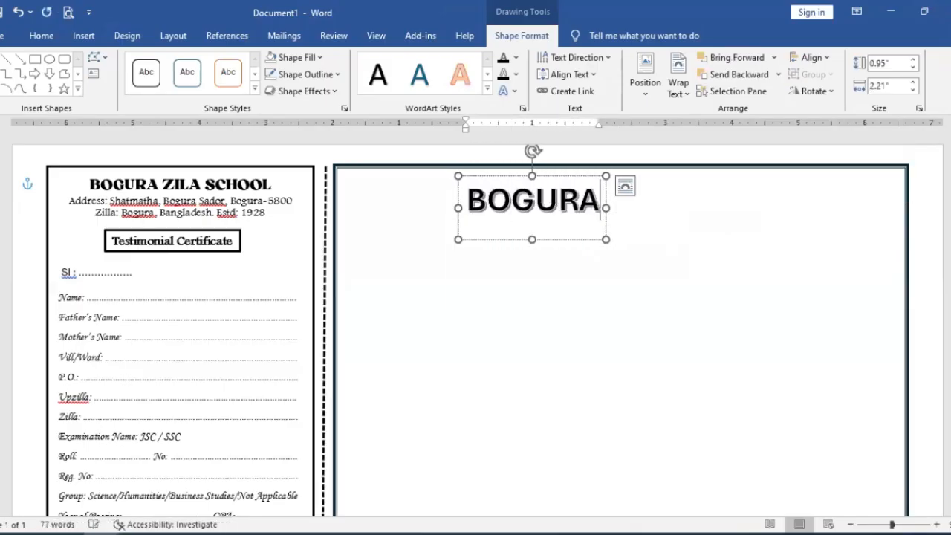
{"action": "type", "text": " ZILA"}
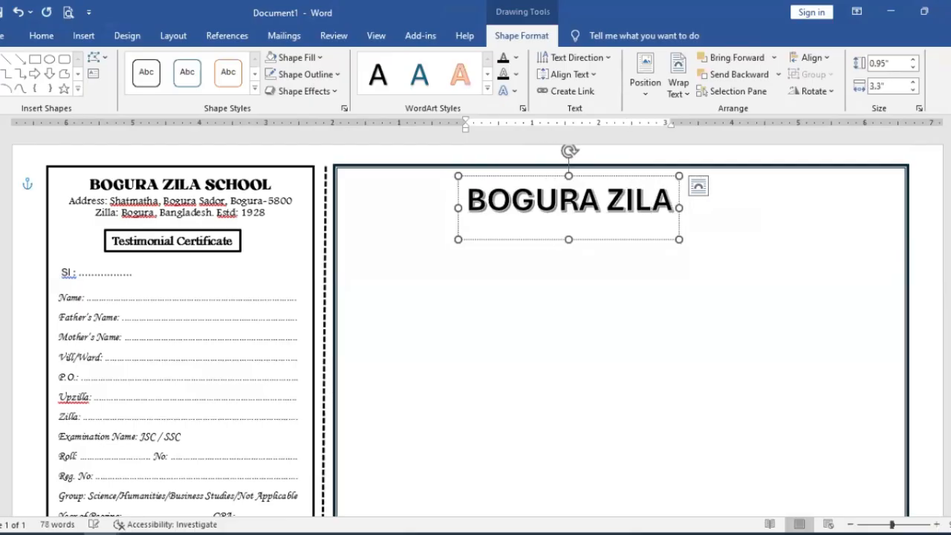
{"action": "type", "text": " SC"}
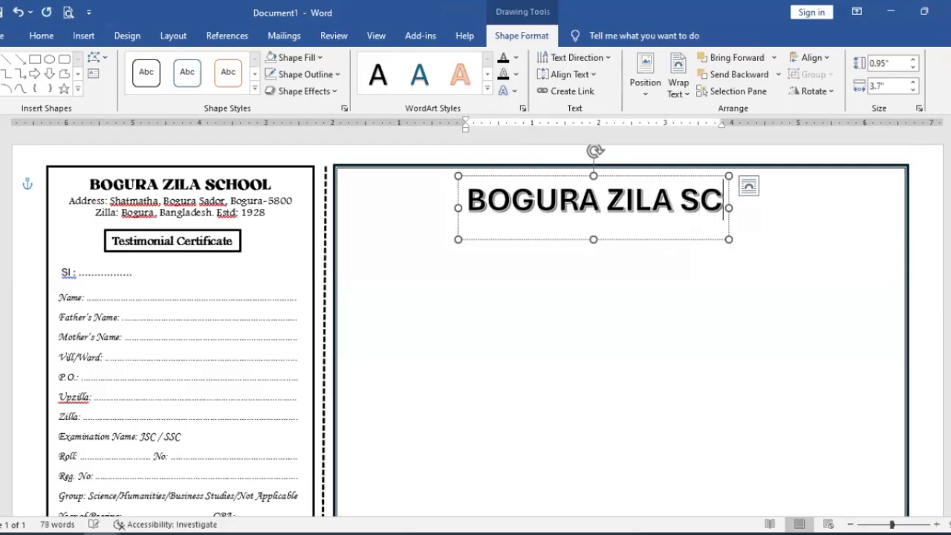
{"action": "type", "text": "HOOL"}
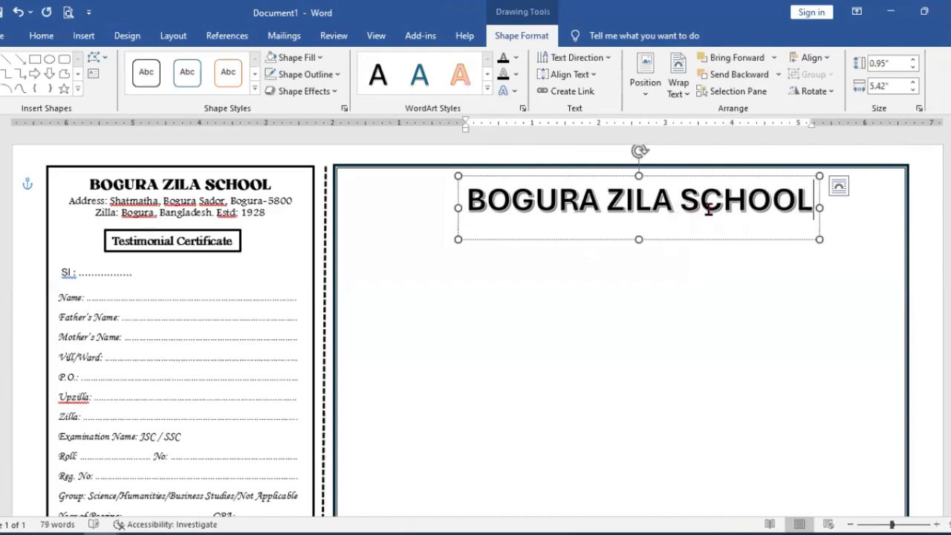
Step: Resize the BOGURA ZILA SCHOOL WordArt box to about 6.1 in wide and 0.6 in tall and move it up toward the frame's upper edge
{"action": "left_click_drag", "start_coordinate": [818, 239], "coordinate": [865, 238]}
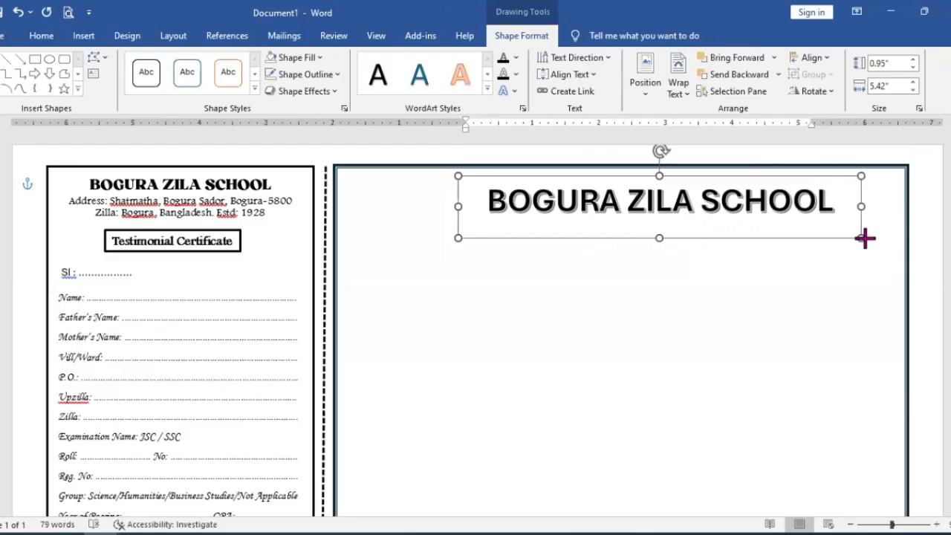
{"action": "left_click_drag", "start_coordinate": [664, 233], "coordinate": [665, 219]}
{"action": "left_click_drag", "start_coordinate": [664, 179], "coordinate": [663, 174]}
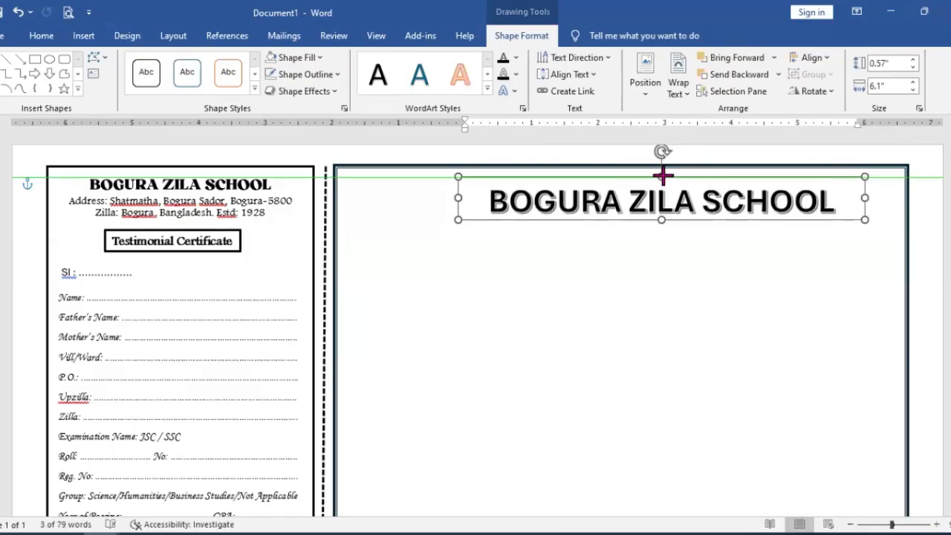
{"action": "left_click_drag", "start_coordinate": [680, 218], "coordinate": [650, 210]}
{"action": "left_click", "coordinate": [690, 258]}
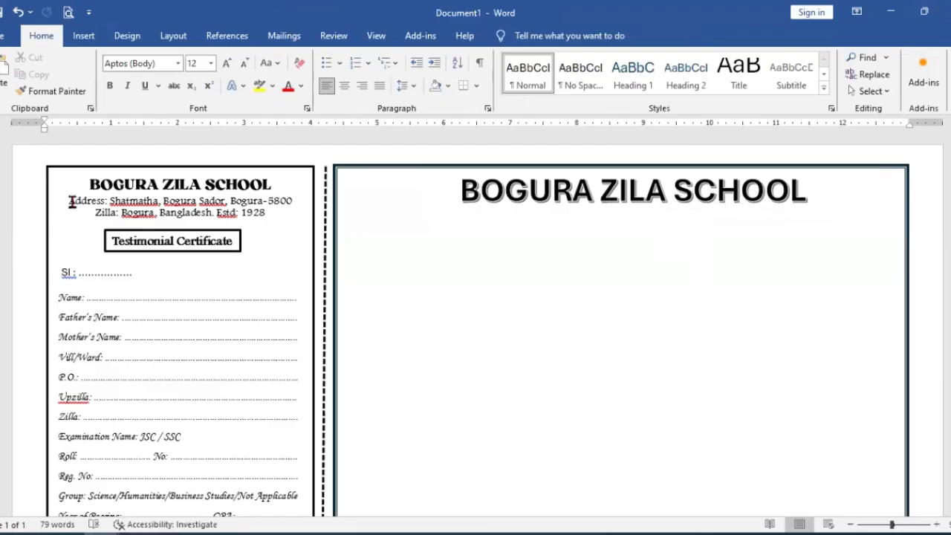
Step: Copy the counterfoil's two address lines into a new text box about 8.49 in wide and 0.55 in tall below the main certificate's title
{"action": "left_click_drag", "start_coordinate": [68, 202], "coordinate": [272, 211]}
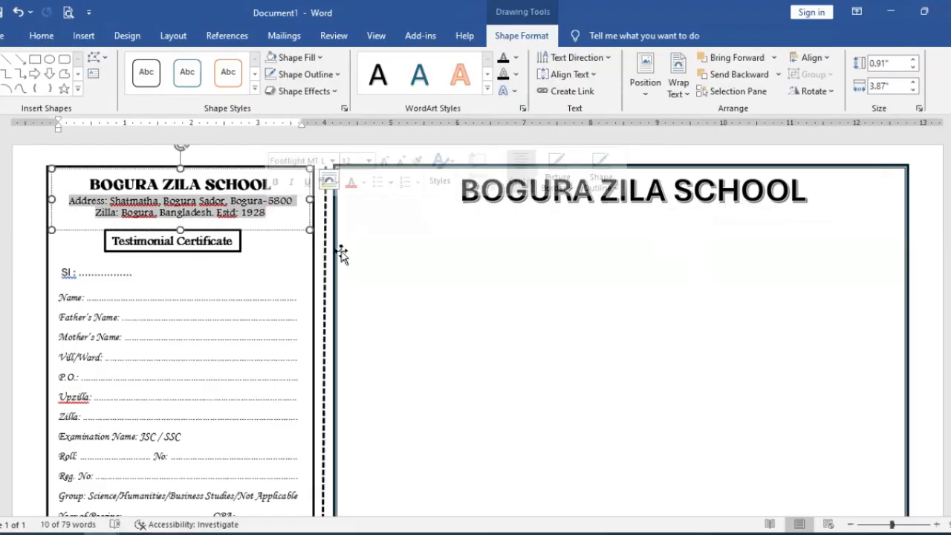
{"action": "key", "text": "ctrl+c"}
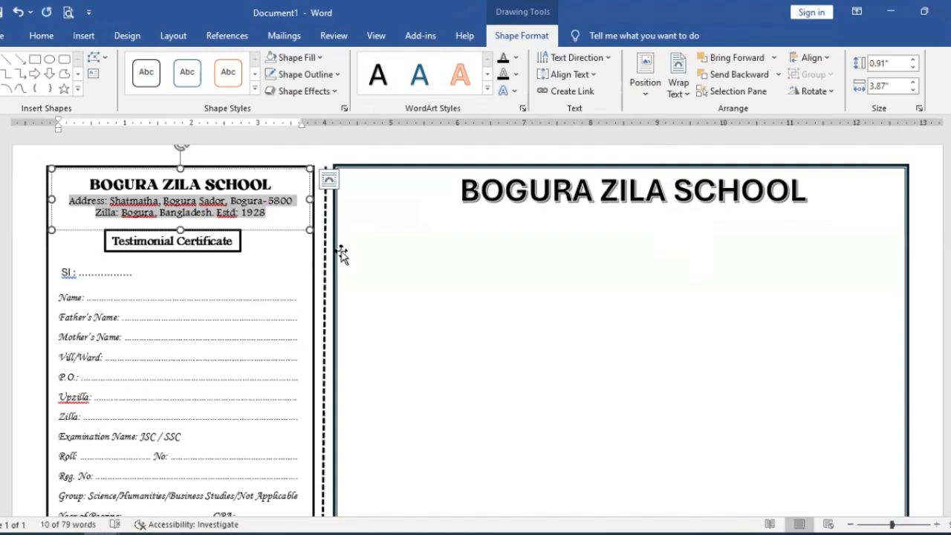
{"action": "left_click", "coordinate": [457, 232]}
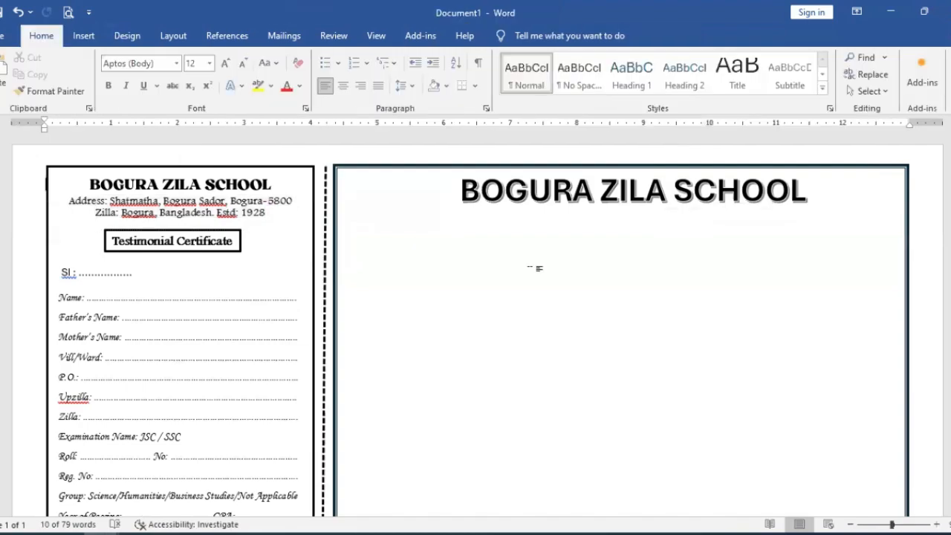
{"action": "left_click", "coordinate": [96, 42]}
{"action": "left_click", "coordinate": [178, 81]}
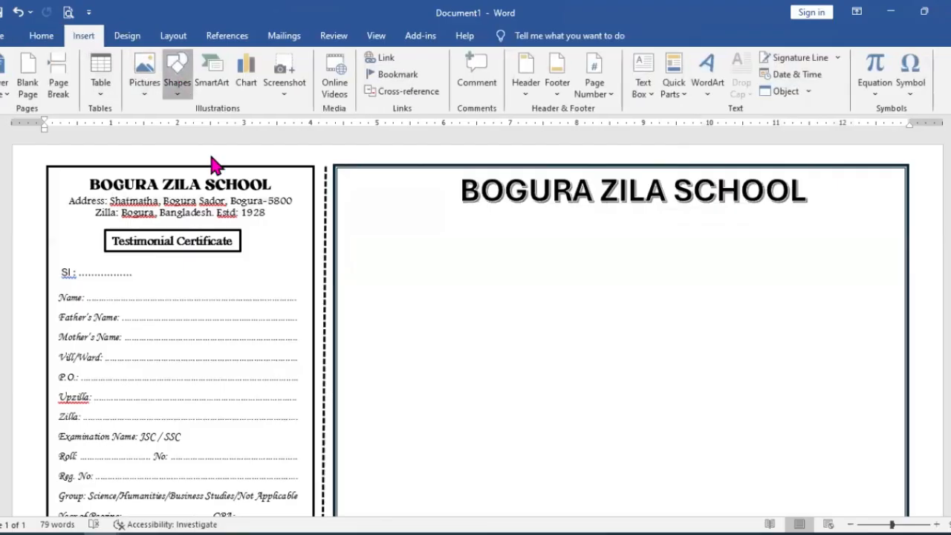
{"action": "left_click", "coordinate": [170, 125]}
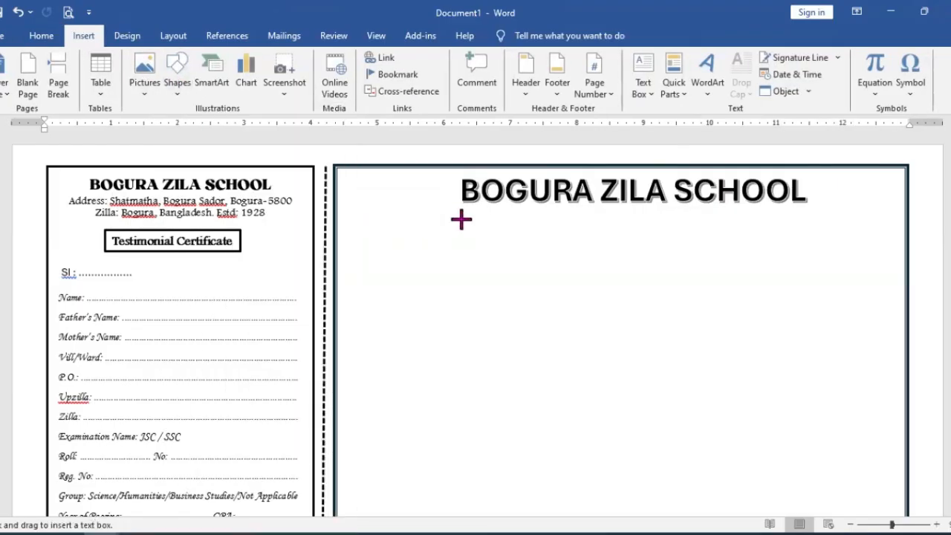
{"action": "left_click_drag", "start_coordinate": [338, 200], "coordinate": [905, 237]}
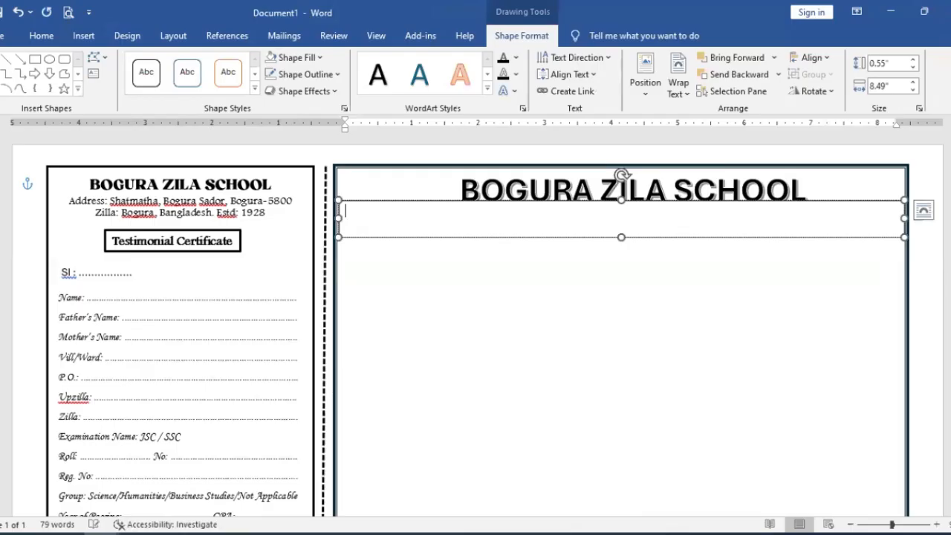
{"action": "key", "text": "ctrl+v"}
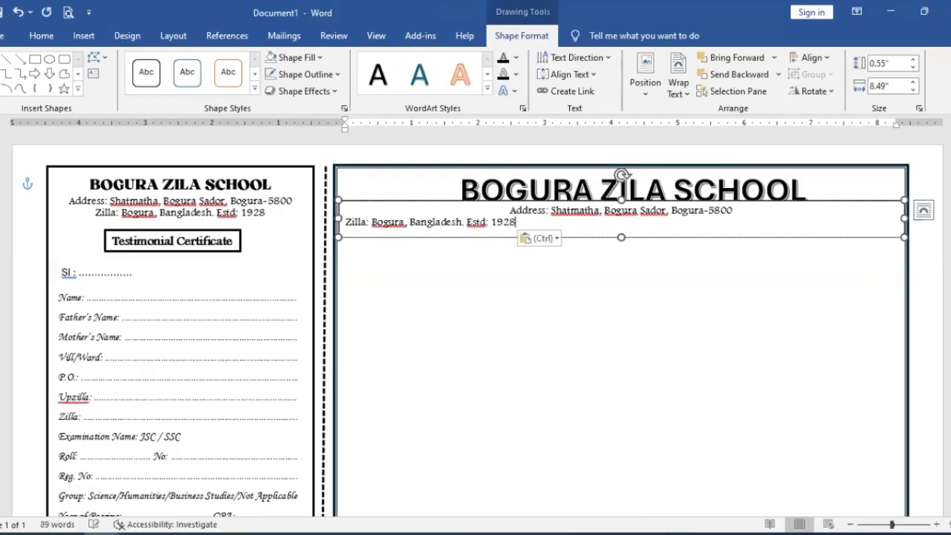
Step: Centre the pasted address lines and move their text box slightly down, clear of the BOGURA ZILA SCHOOL title
{"action": "key", "text": "ctrl+a"}
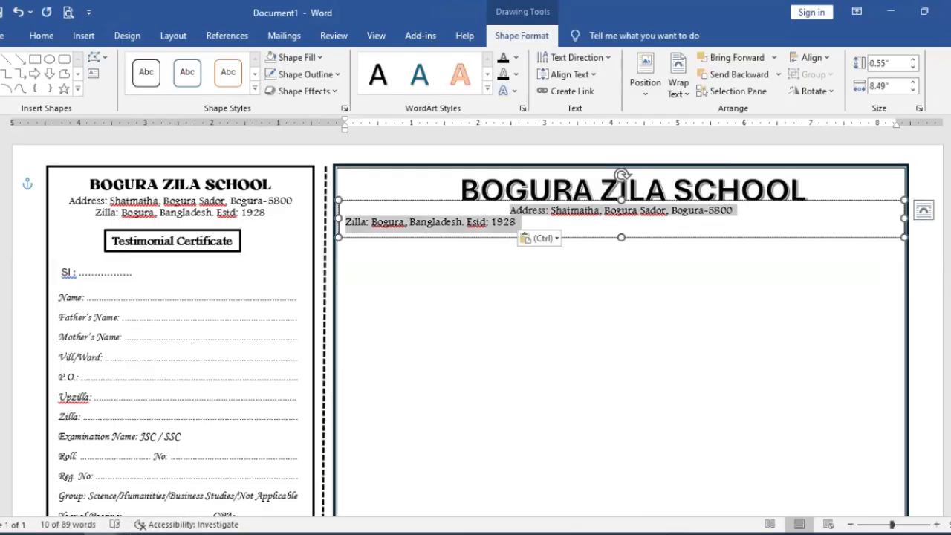
{"action": "key", "text": "ctrl+e"}
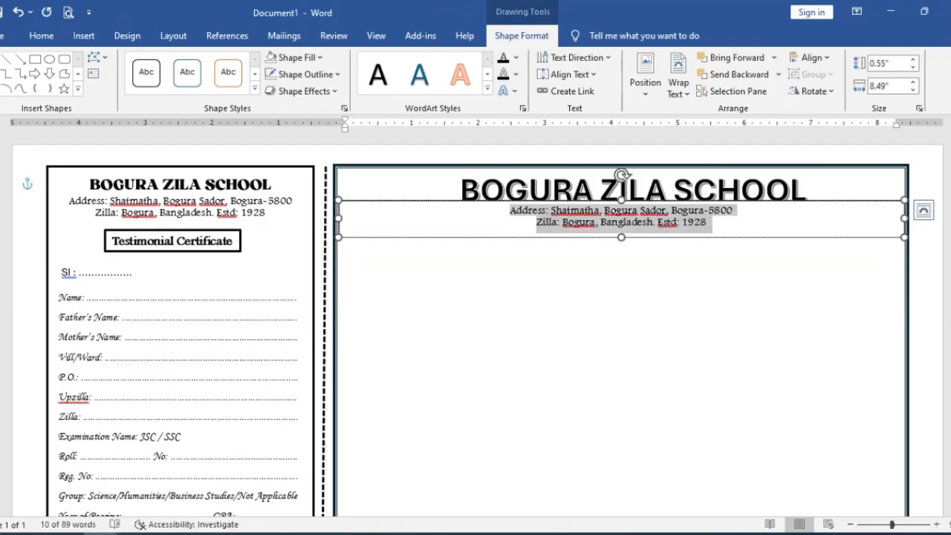
{"action": "left_click", "coordinate": [706, 261]}
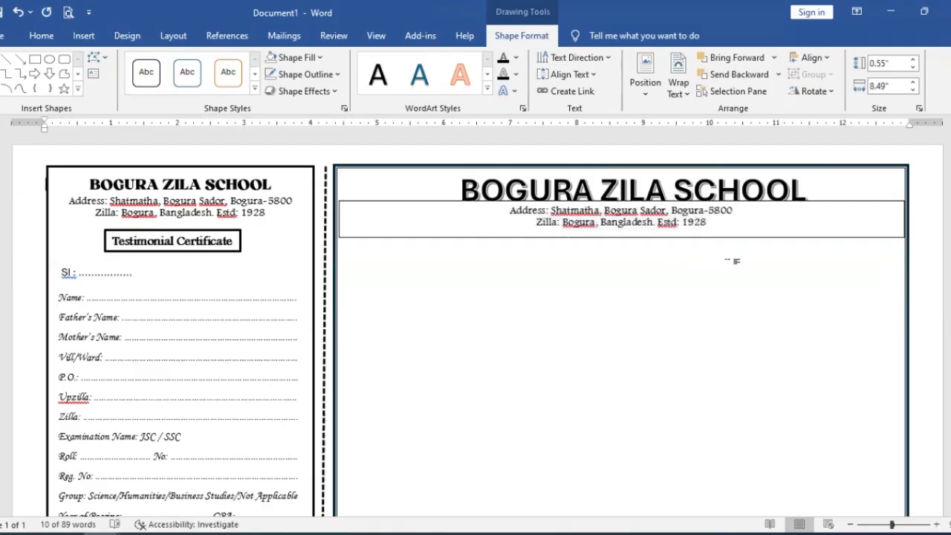
{"action": "left_click", "coordinate": [833, 196]}
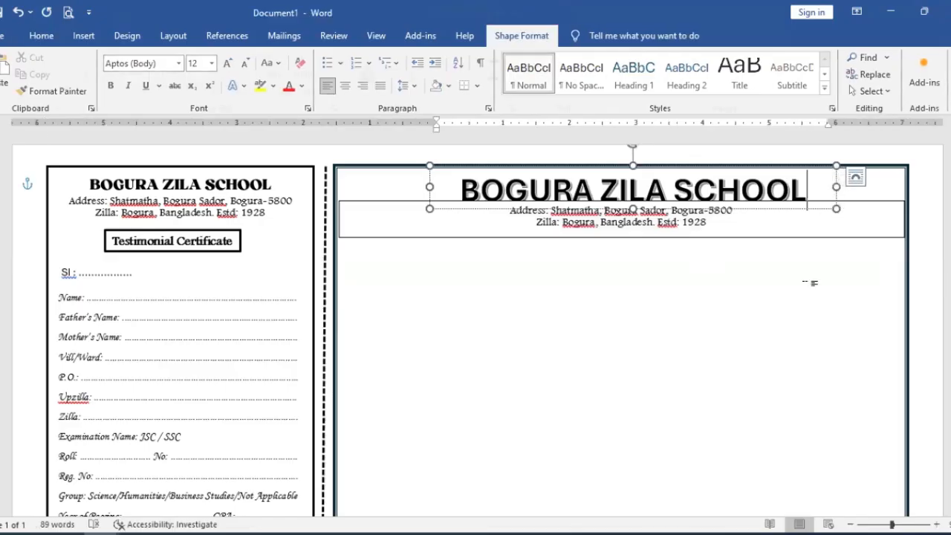
{"action": "left_click", "coordinate": [808, 282]}
{"action": "left_click_drag", "start_coordinate": [822, 235], "coordinate": [822, 239]}
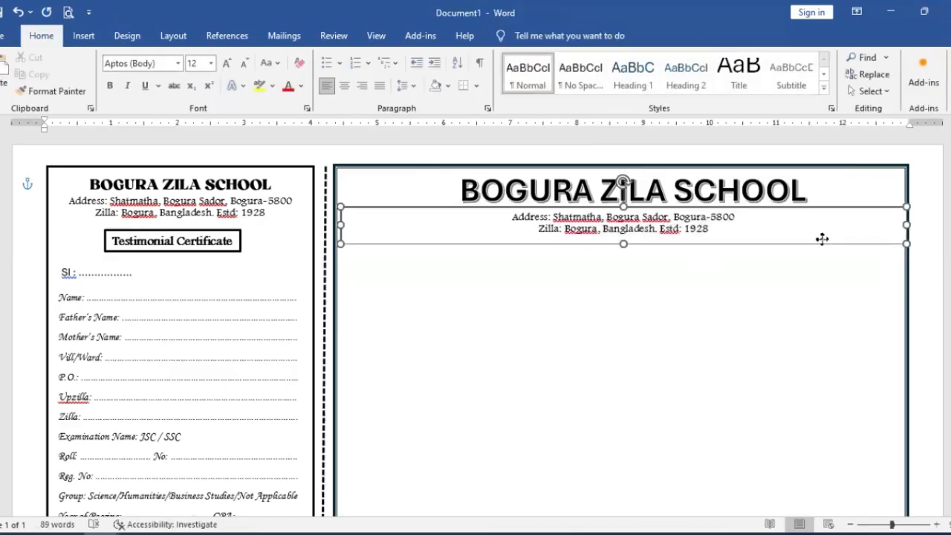
Step: Remove the fill and the outline from the main certificate's address text box
{"action": "left_click", "coordinate": [496, 37]}
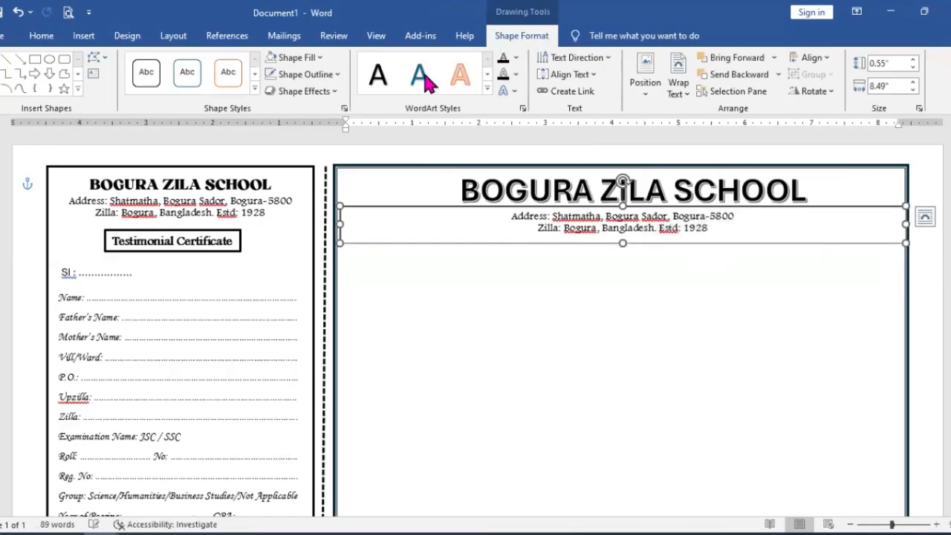
{"action": "left_click", "coordinate": [318, 58]}
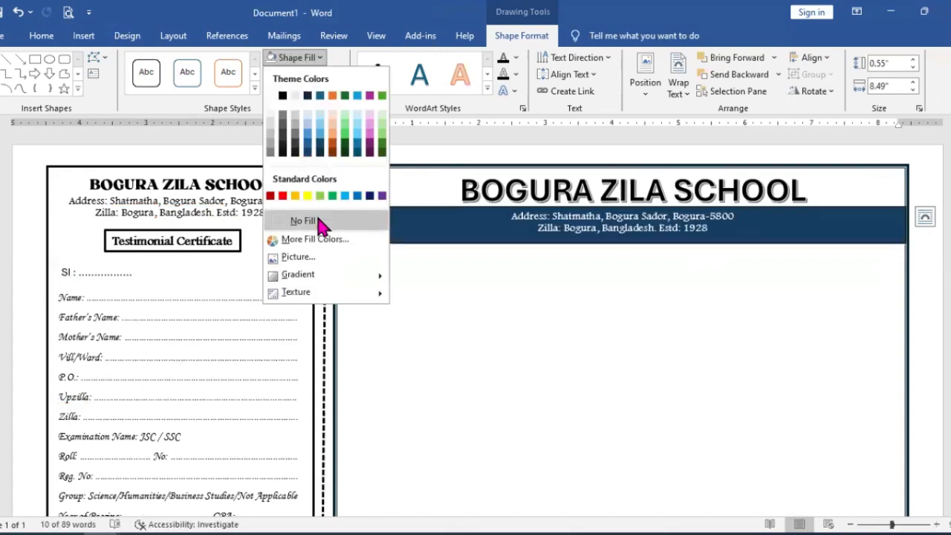
{"action": "left_click", "coordinate": [320, 222]}
{"action": "left_click", "coordinate": [331, 76]}
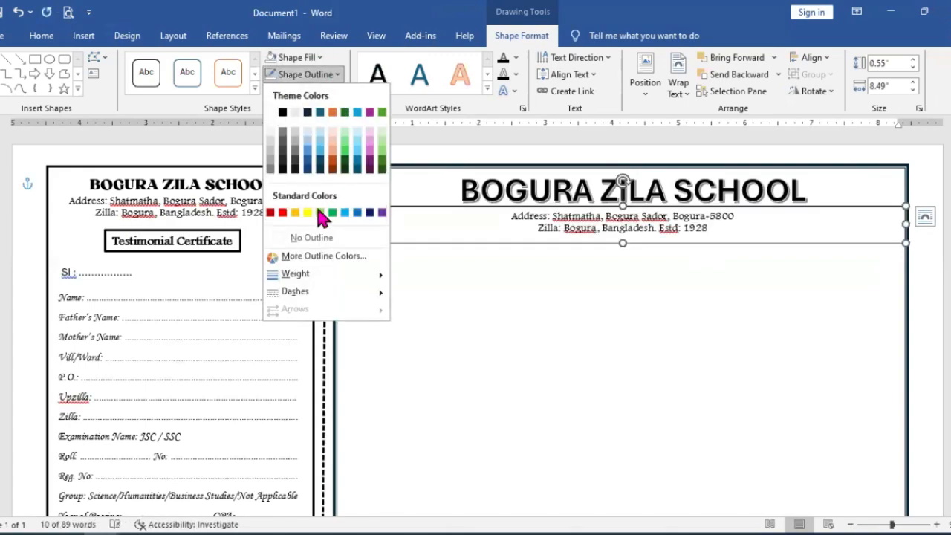
{"action": "left_click", "coordinate": [317, 238]}
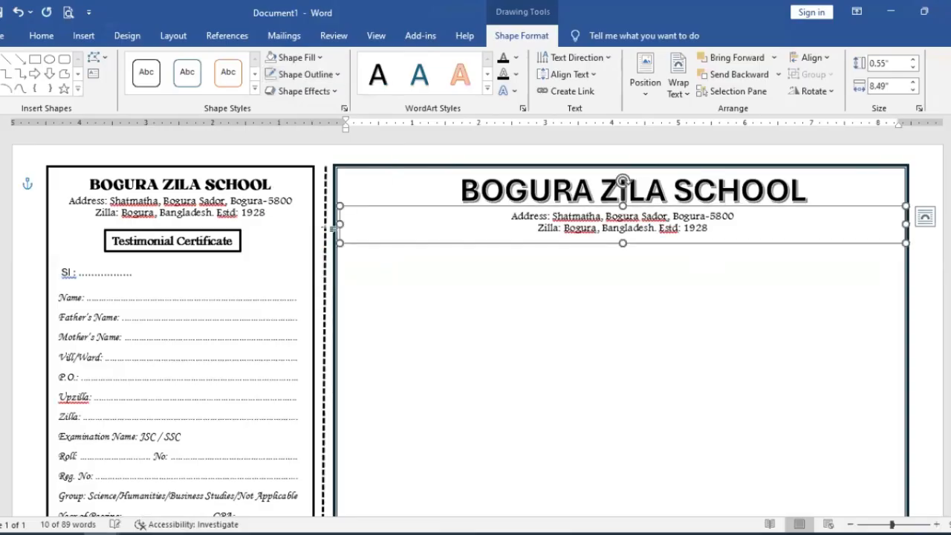
{"action": "left_click", "coordinate": [631, 281]}
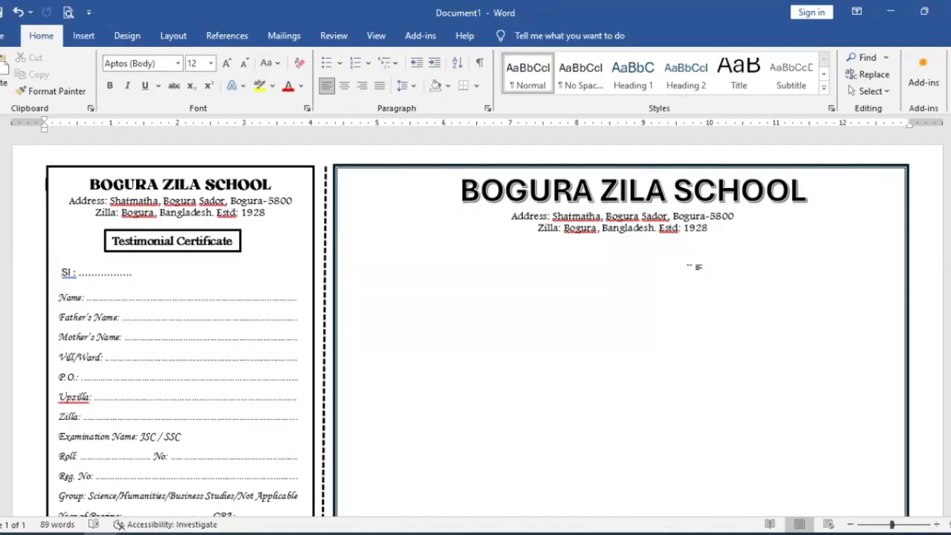
Step: Format the main certificate's BOGURA ZILA SCHOOL title in Ashford Bold Italic at 40 pt
{"action": "triple_click", "coordinate": [684, 191]}
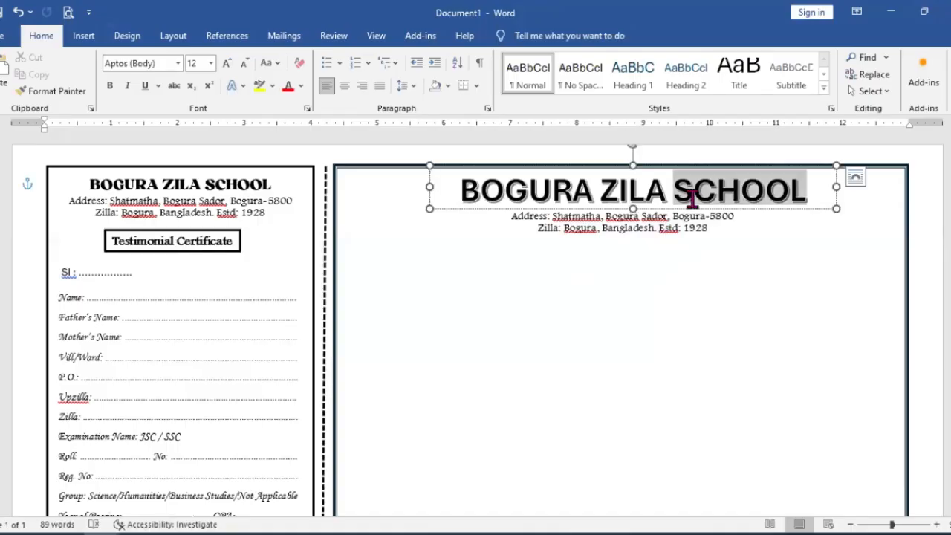
{"action": "left_click", "coordinate": [178, 63]}
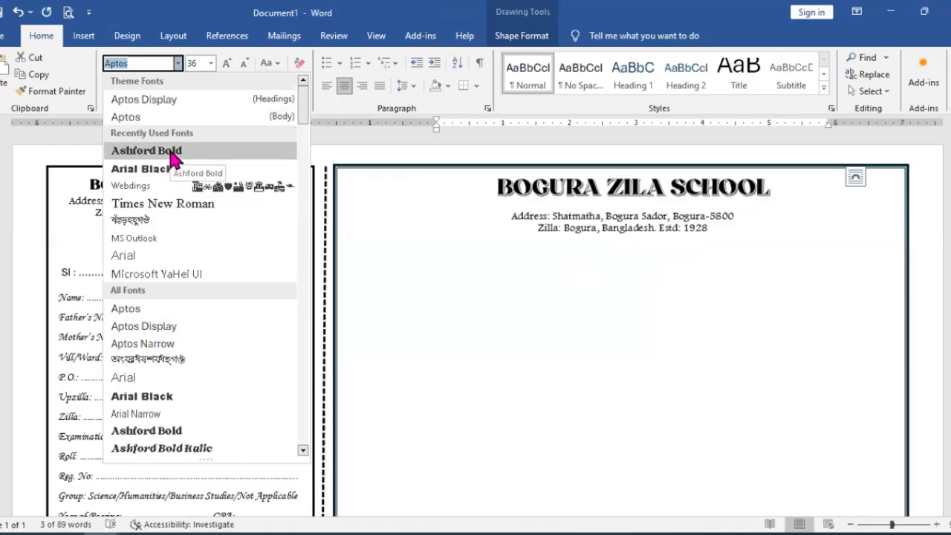
{"action": "left_click", "coordinate": [212, 448]}
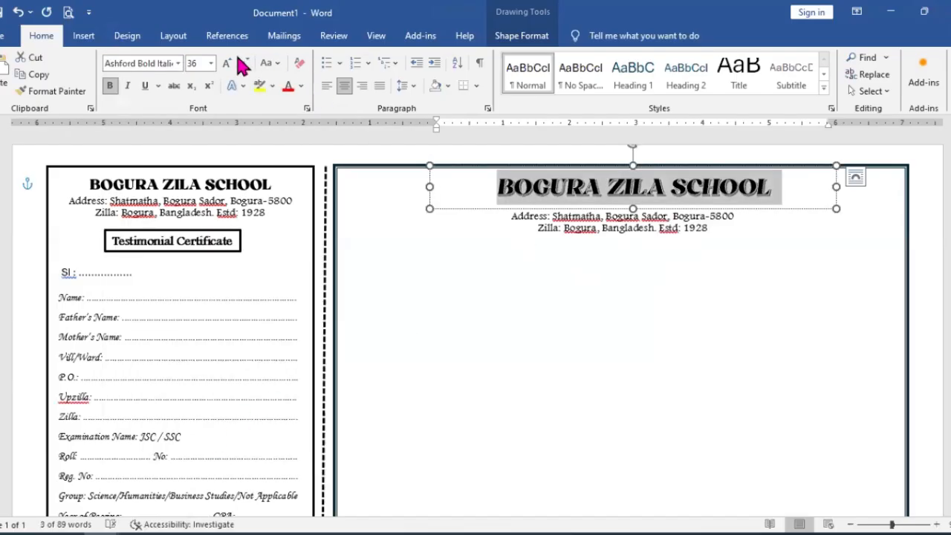
{"action": "left_click", "coordinate": [211, 63]}
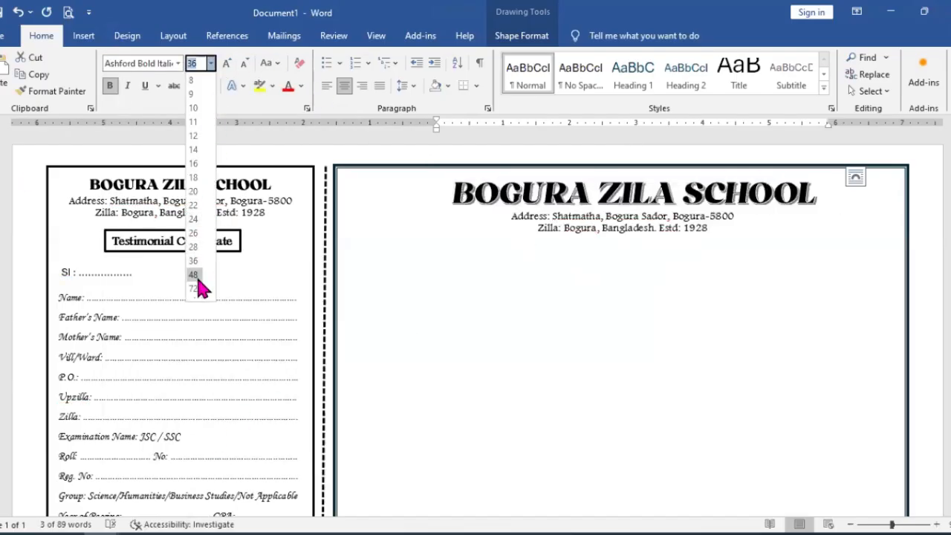
{"action": "left_click", "coordinate": [194, 265]}
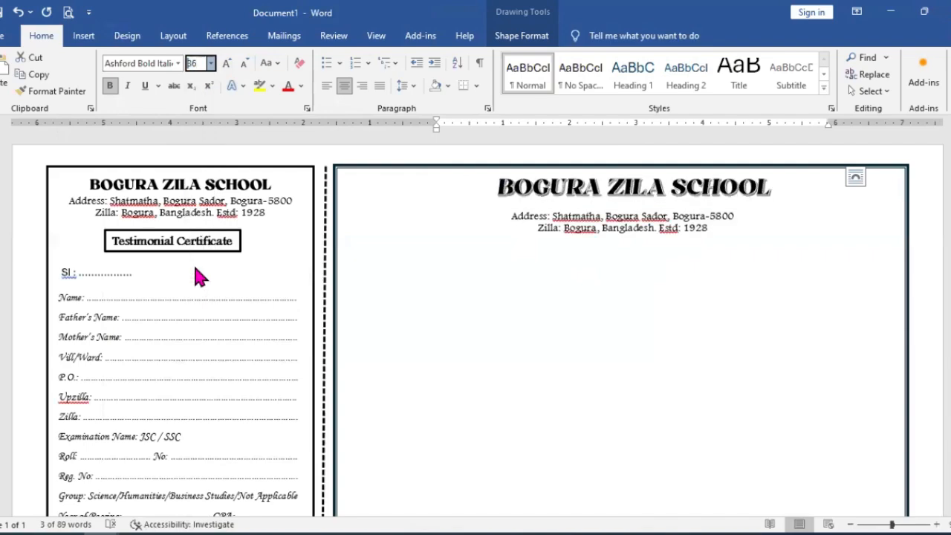
{"action": "left_click", "coordinate": [194, 65]}
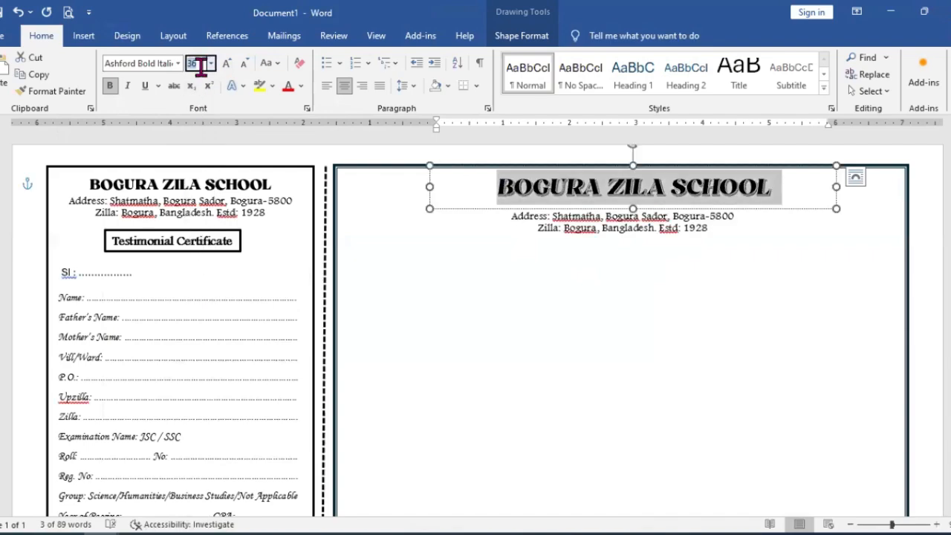
{"action": "type", "text": "40"}
{"action": "key", "text": "Return"}
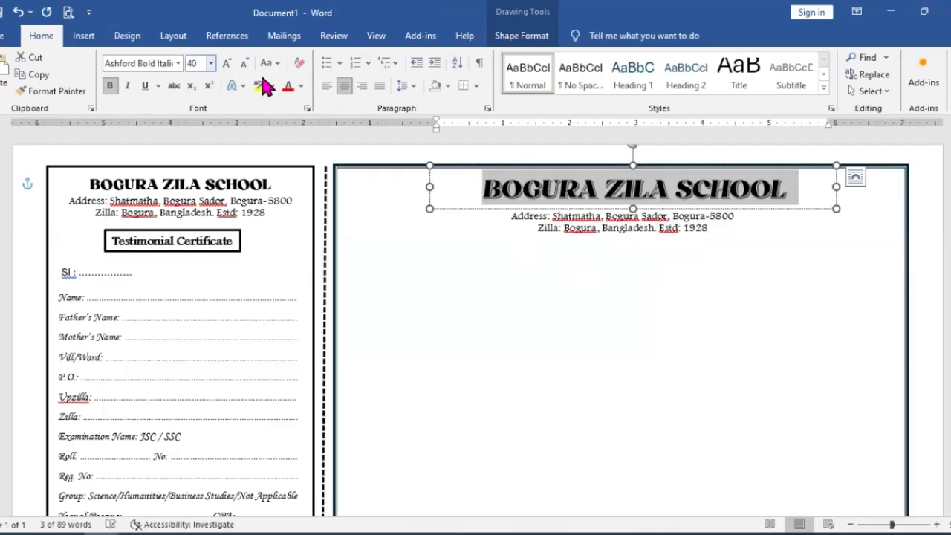
{"action": "left_click", "coordinate": [729, 262]}
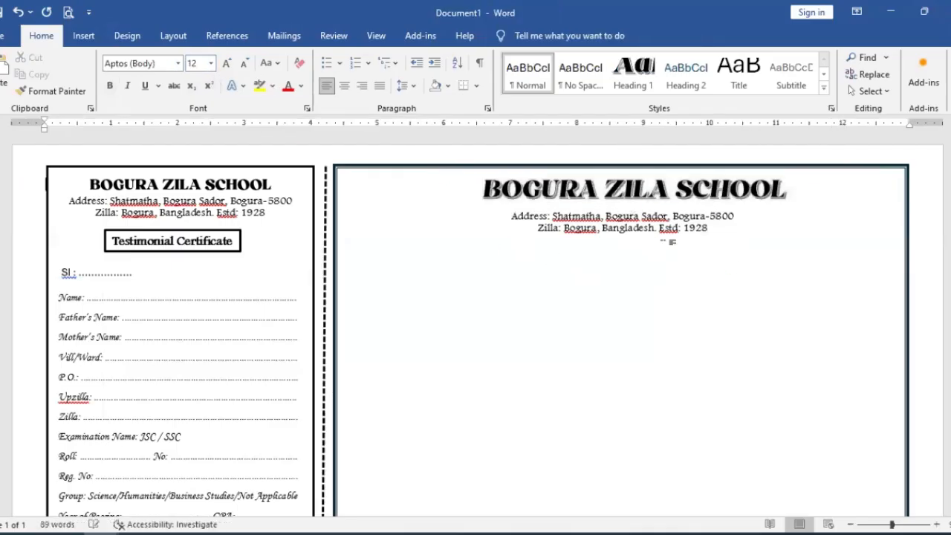
{"action": "left_click", "coordinate": [659, 226]}
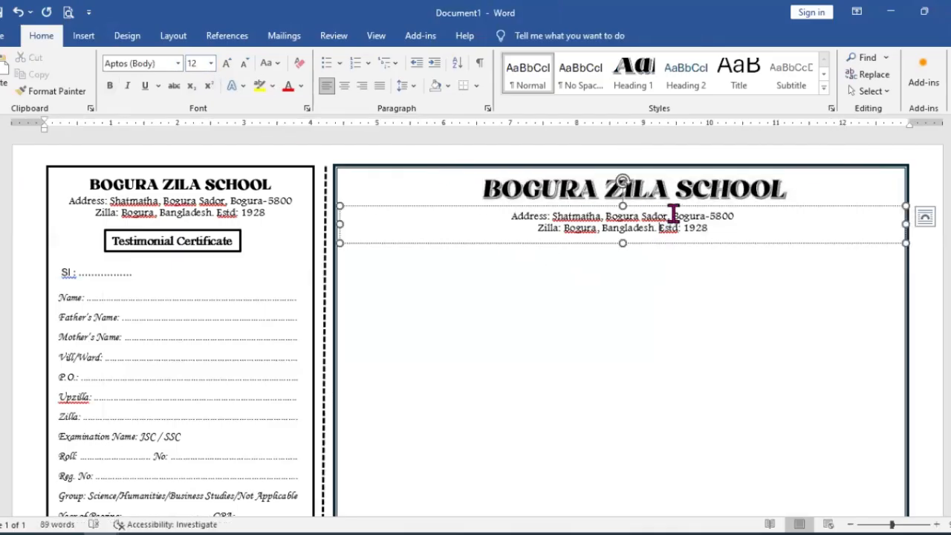
{"action": "left_click", "coordinate": [664, 279]}
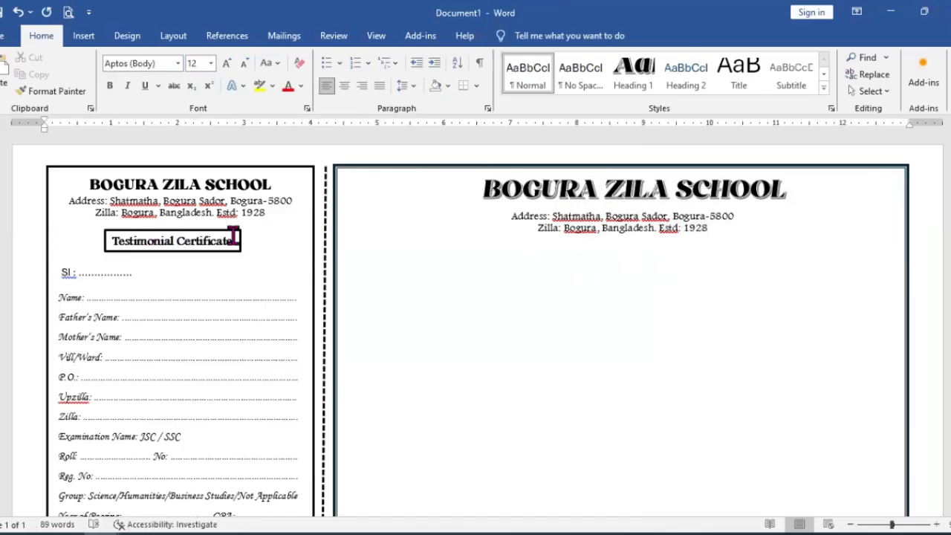
Step: Duplicate the counterfoil's Testimonial Certificate box and place the copy centred below the main certificate's address lines
{"action": "left_click", "coordinate": [237, 237]}
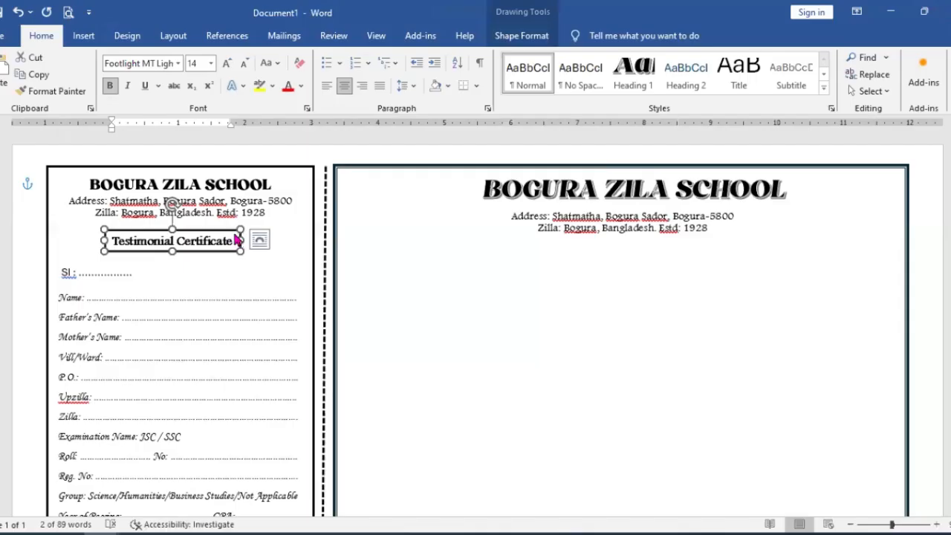
{"action": "right_click", "coordinate": [236, 240]}
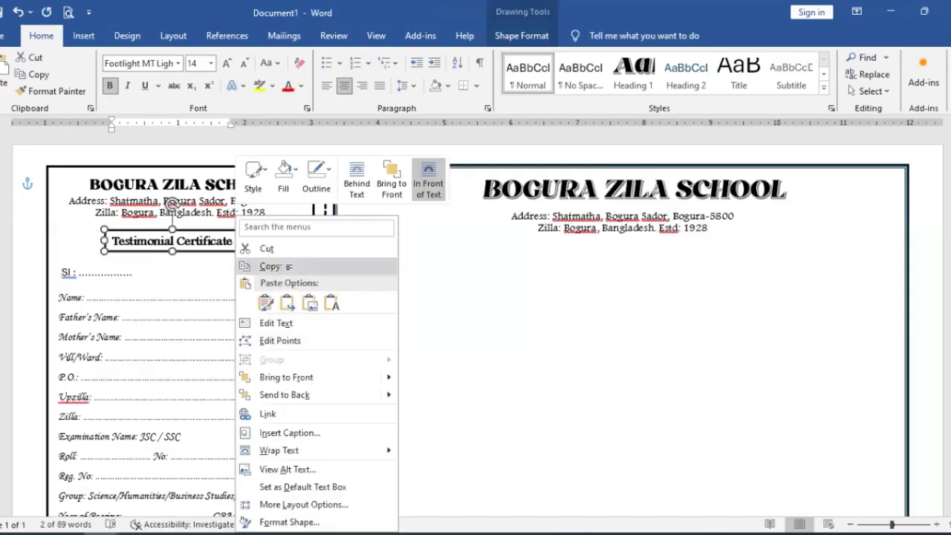
{"action": "left_click", "coordinate": [599, 263]}
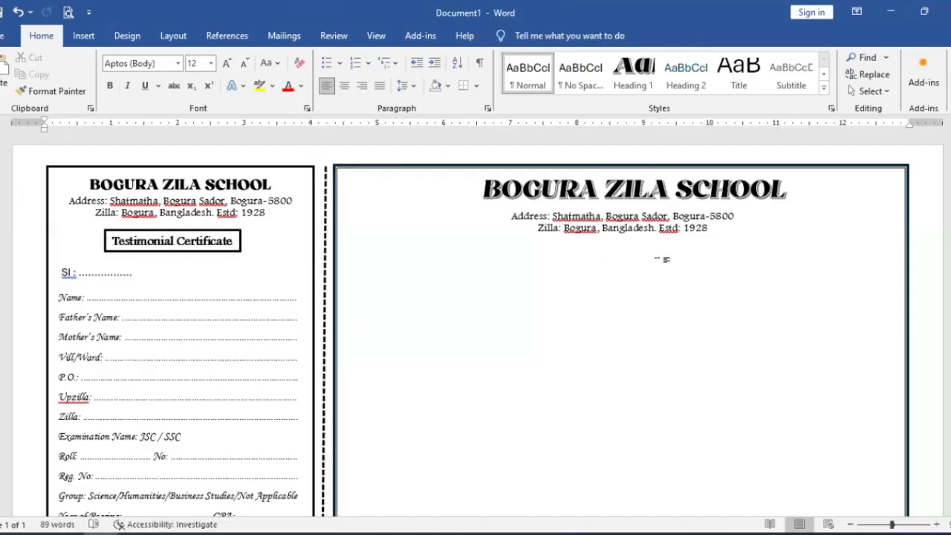
{"action": "key", "text": "ctrl+v"}
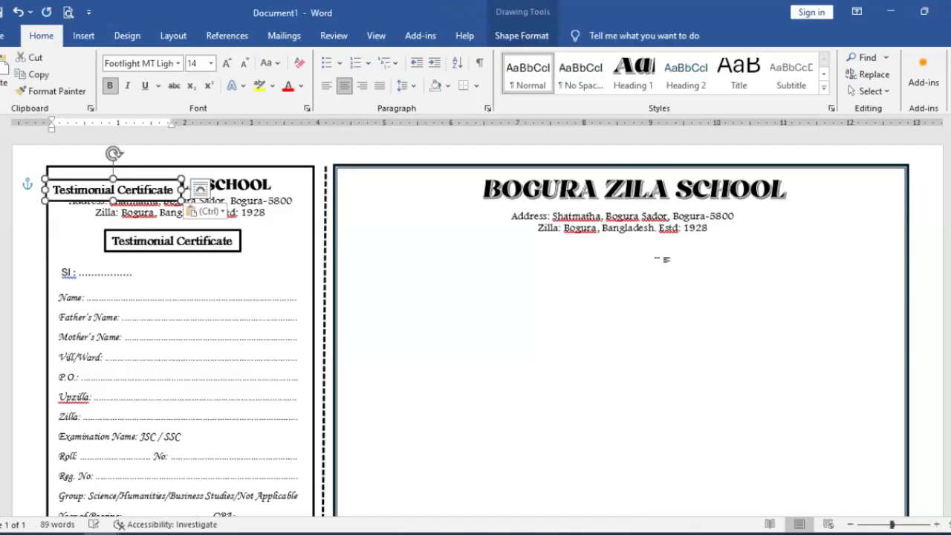
{"action": "left_click_drag", "start_coordinate": [144, 179], "coordinate": [569, 262]}
Step: Set the font colour of the text in the main certificate's Testimonial Certificate box to white
{"action": "left_click", "coordinate": [655, 255]}
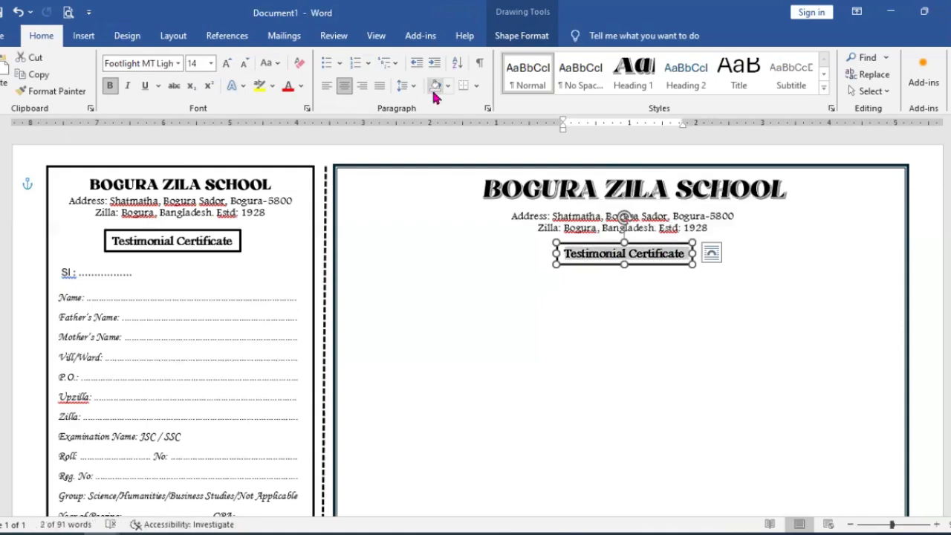
{"action": "left_click", "coordinate": [301, 87]}
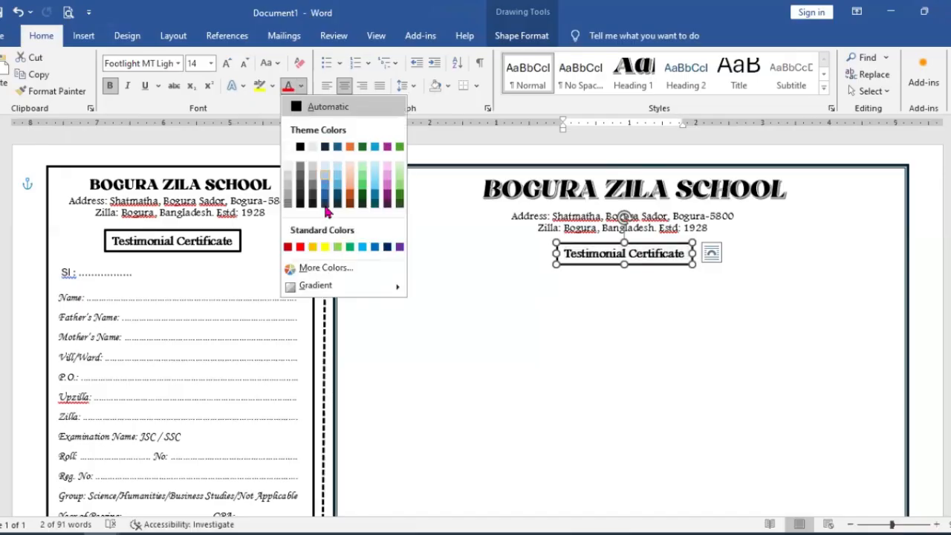
{"action": "left_click", "coordinate": [289, 149]}
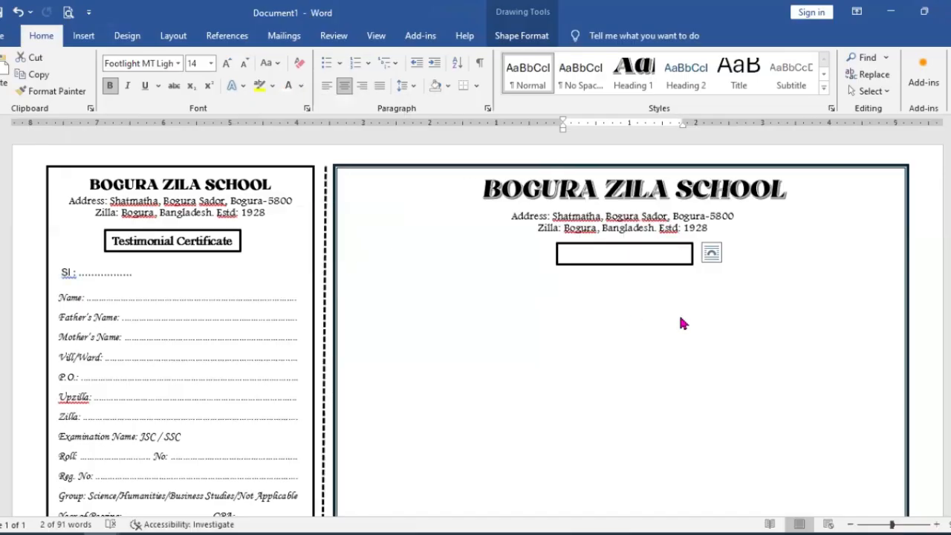
Step: Fill the main certificate's Testimonial Certificate box with black
{"action": "left_click", "coordinate": [682, 250]}
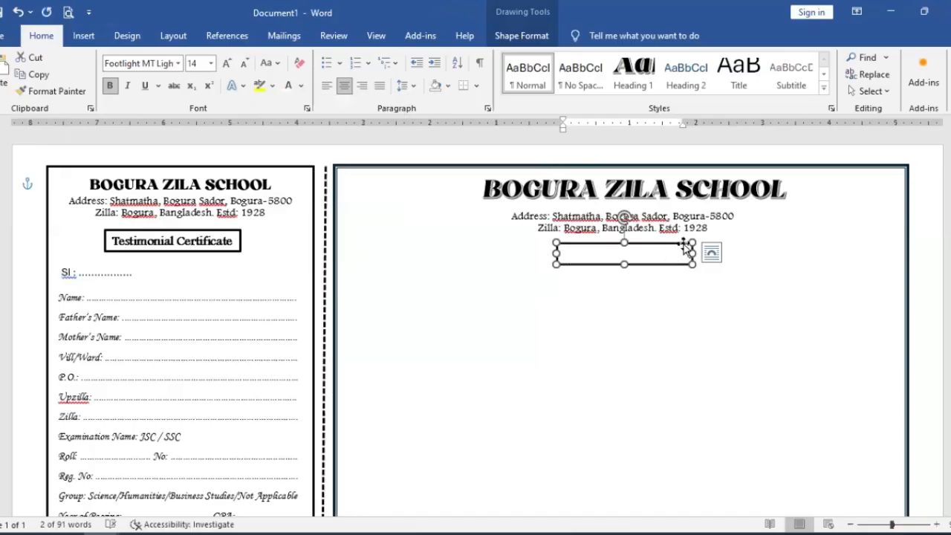
{"action": "left_click", "coordinate": [521, 36]}
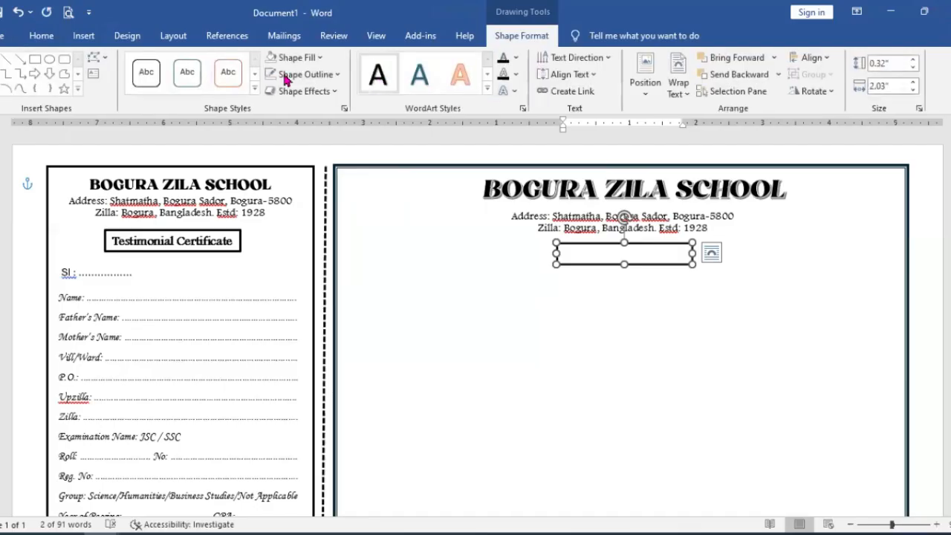
{"action": "left_click", "coordinate": [319, 58]}
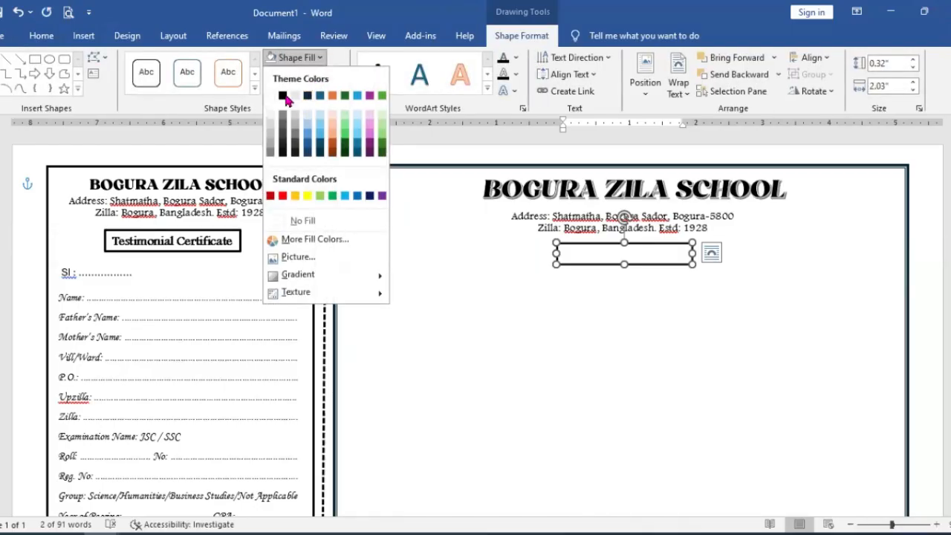
{"action": "left_click", "coordinate": [283, 95]}
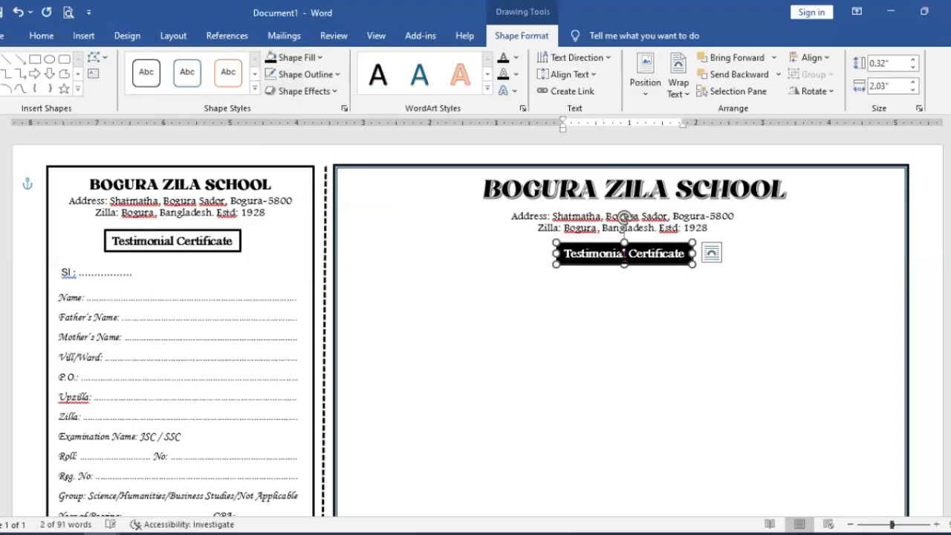
Step: Change the font of the text in the main certificate's Testimonial Certificate box to Old English Text MT
{"action": "left_click", "coordinate": [654, 253]}
{"action": "left_click_drag", "start_coordinate": [654, 253], "coordinate": [582, 252]}
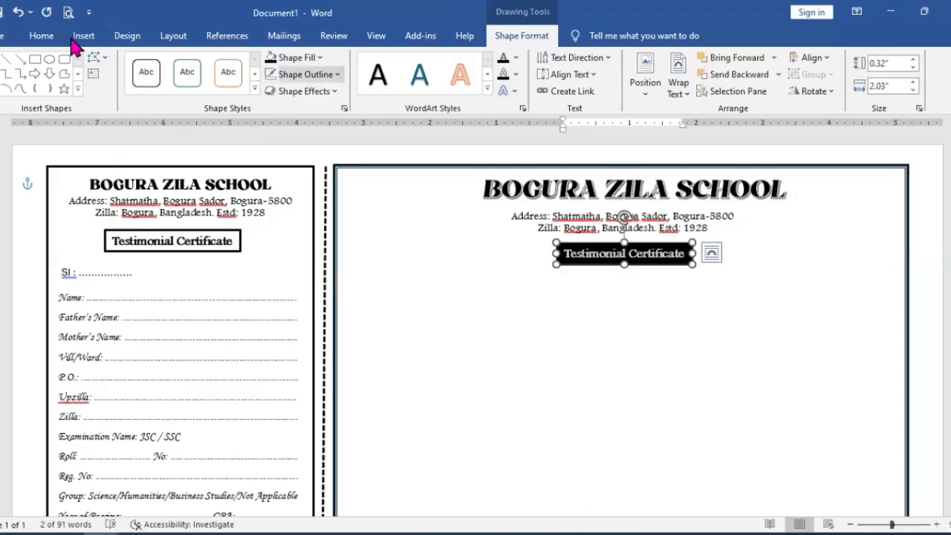
{"action": "left_click", "coordinate": [59, 36]}
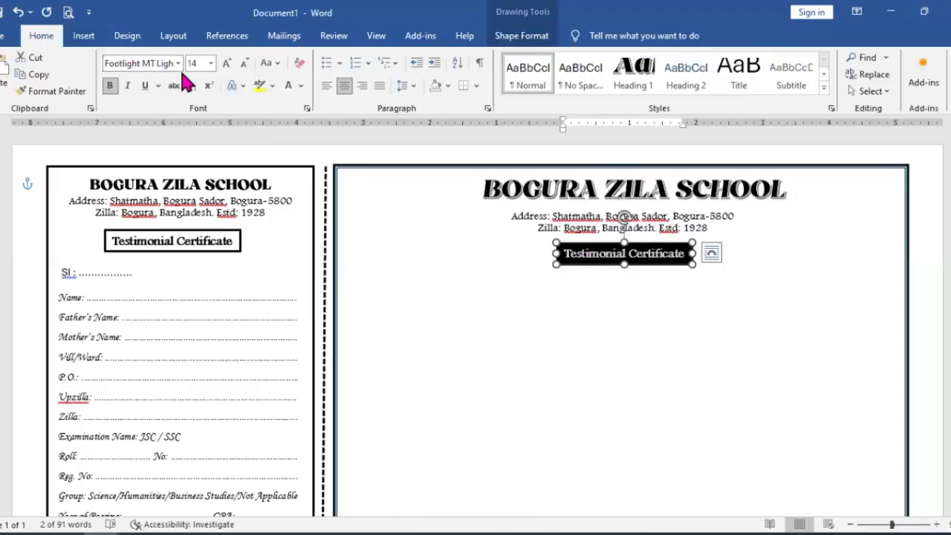
{"action": "left_click", "coordinate": [178, 64]}
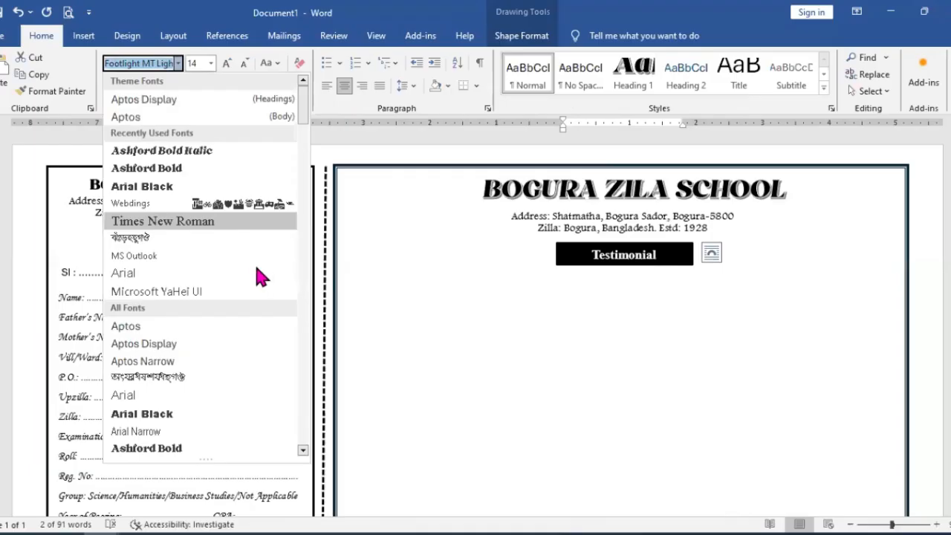
{"action": "scroll", "coordinate": [257, 275], "scroll_direction": "down", "scroll_amount": 4}
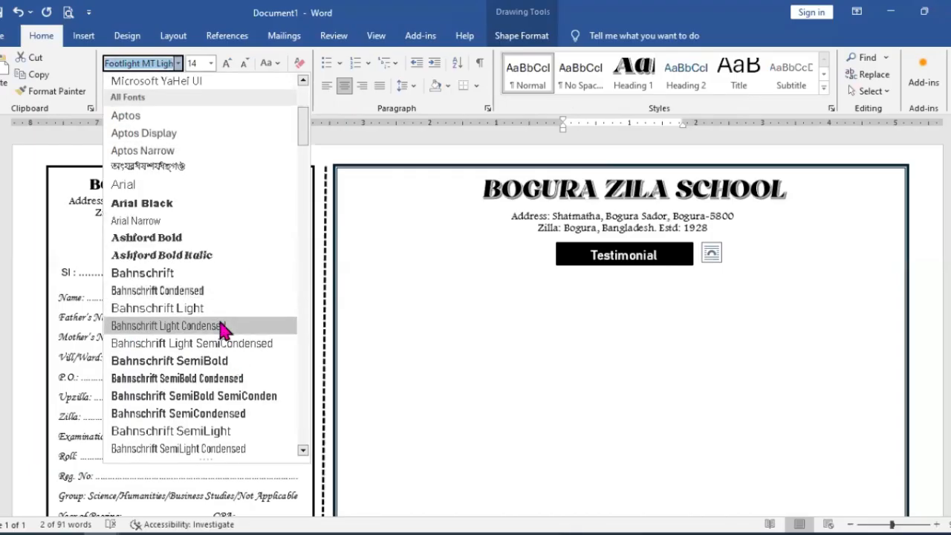
{"action": "scroll", "coordinate": [218, 339], "scroll_direction": "down", "scroll_amount": 4}
{"action": "scroll", "coordinate": [210, 375], "scroll_direction": "down", "scroll_amount": 6}
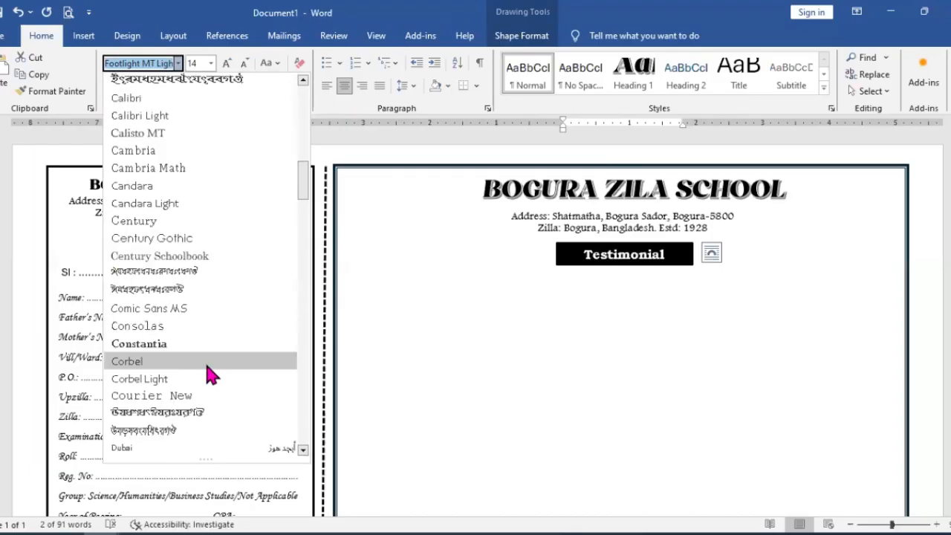
{"action": "scroll", "coordinate": [210, 376], "scroll_direction": "down", "scroll_amount": 4}
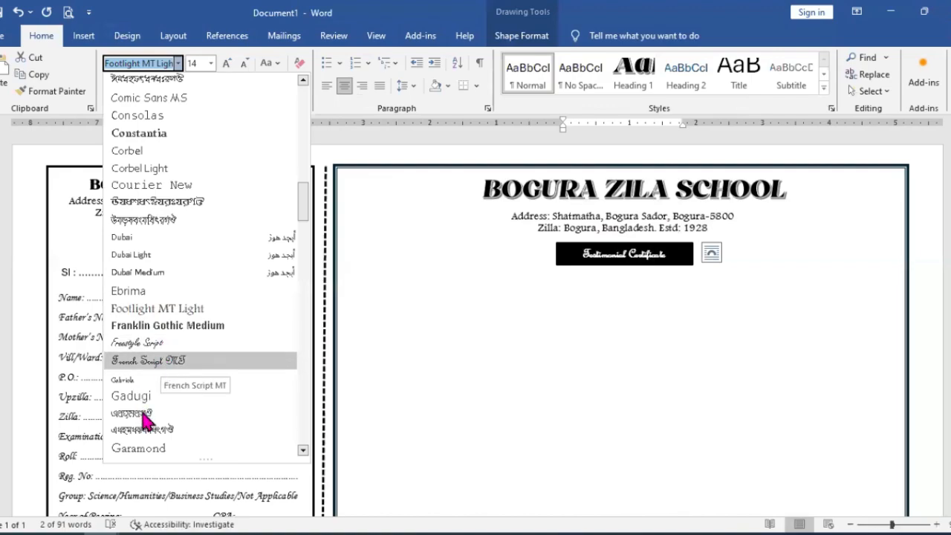
{"action": "scroll", "coordinate": [153, 417], "scroll_direction": "down", "scroll_amount": 4}
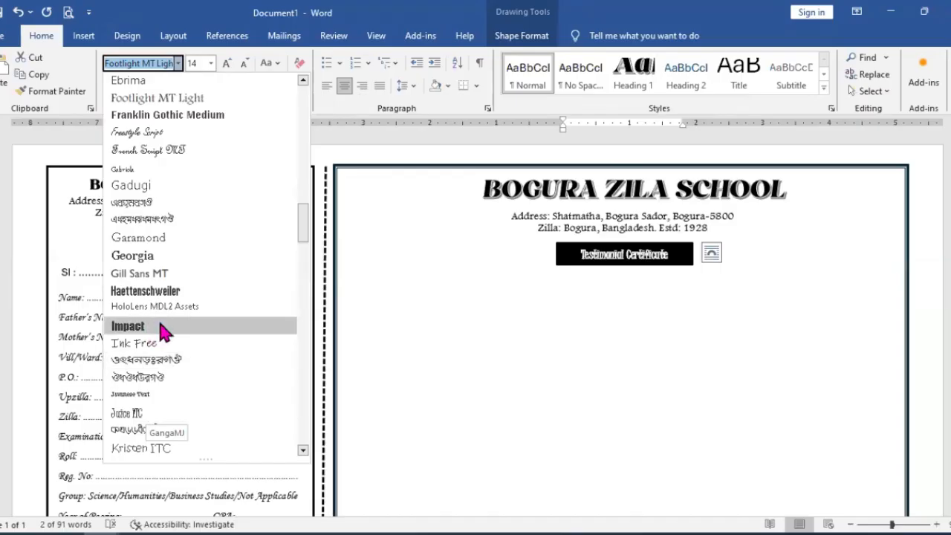
{"action": "scroll", "coordinate": [162, 380], "scroll_direction": "down", "scroll_amount": 4}
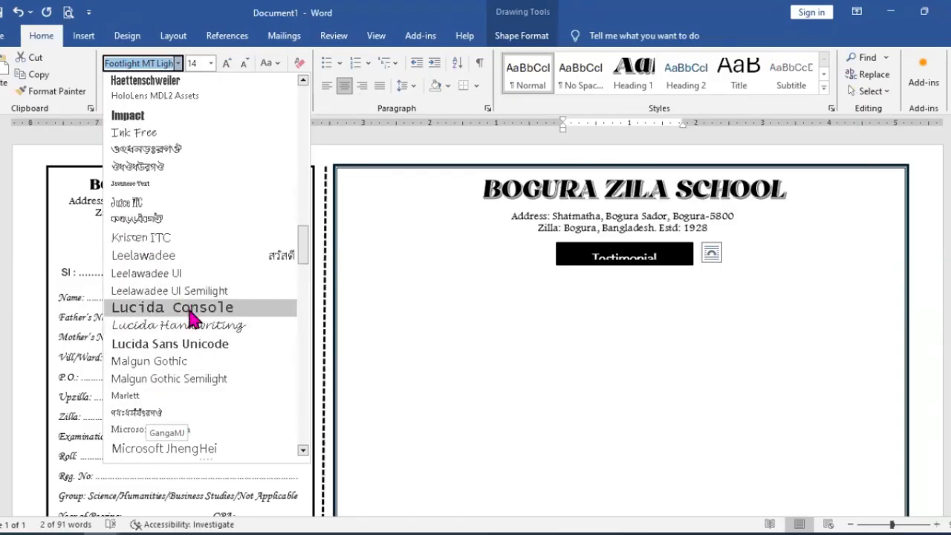
{"action": "scroll", "coordinate": [186, 320], "scroll_direction": "down", "scroll_amount": 6}
{"action": "scroll", "coordinate": [182, 379], "scroll_direction": "down", "scroll_amount": 2}
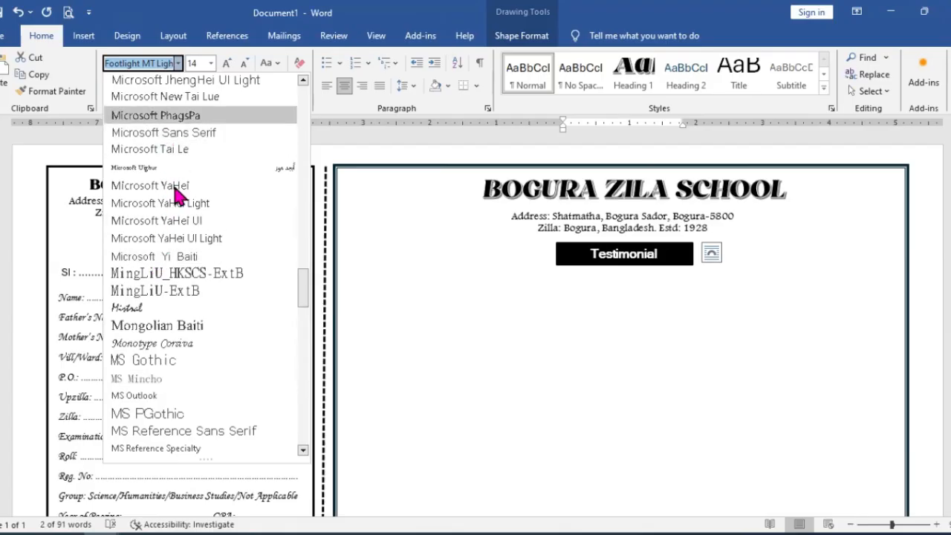
{"action": "scroll", "coordinate": [177, 290], "scroll_direction": "down", "scroll_amount": 2}
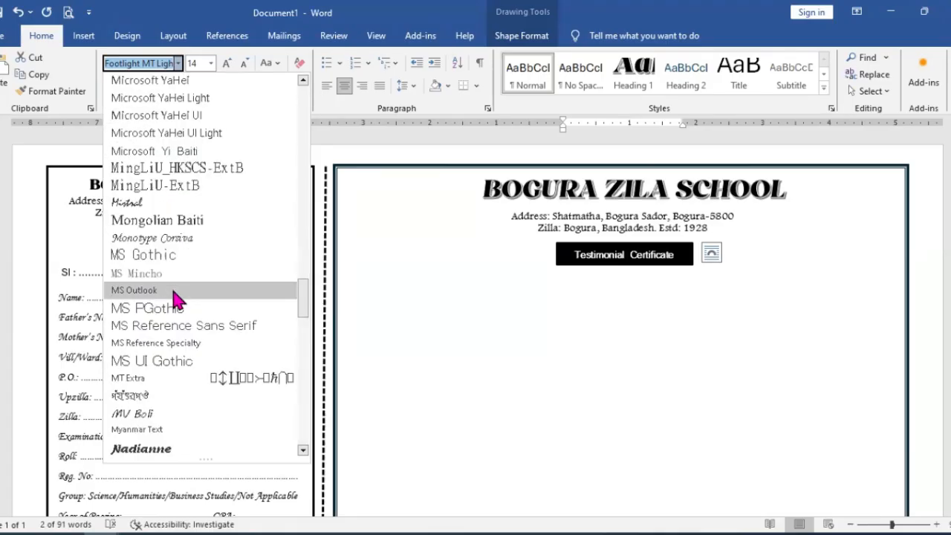
{"action": "scroll", "coordinate": [170, 424], "scroll_direction": "down", "scroll_amount": 4}
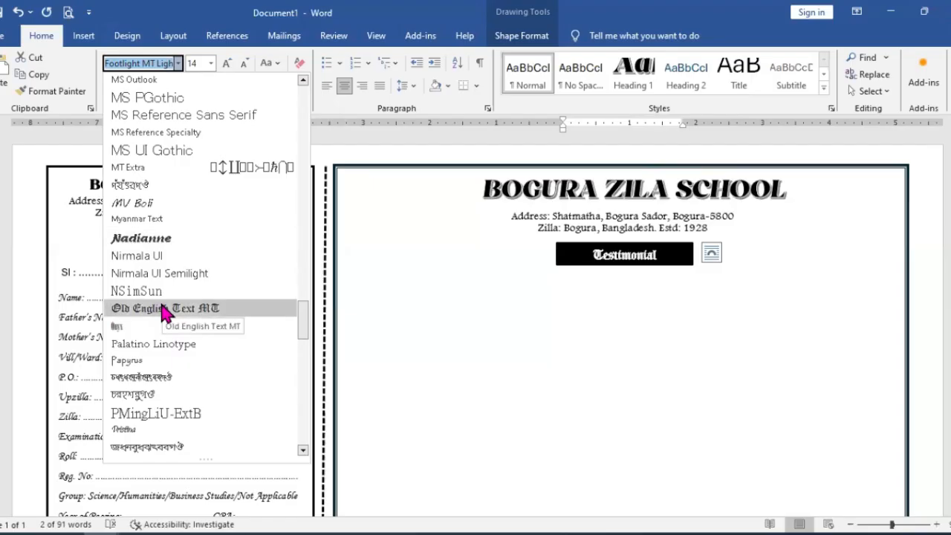
{"action": "left_click", "coordinate": [242, 306]}
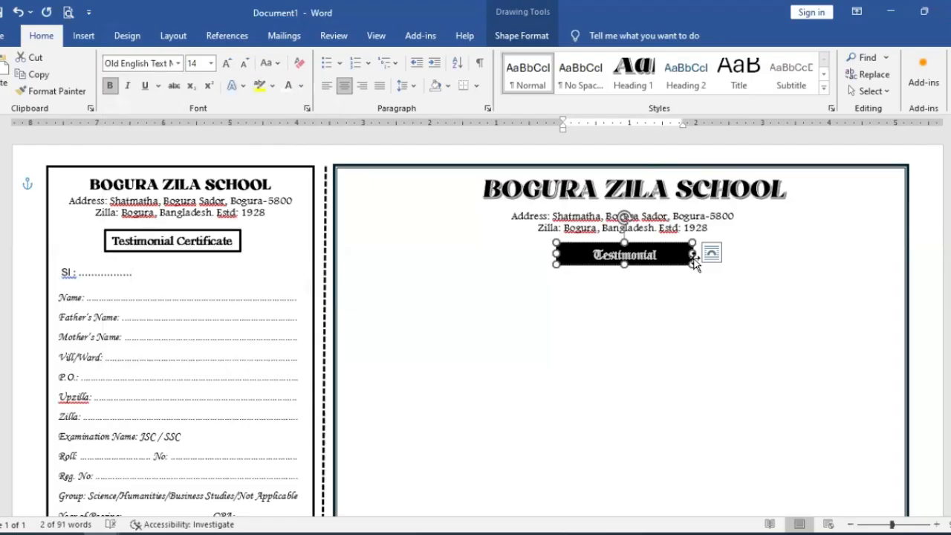
Step: Enlarge the black Testimonial Certificate box in width and height and set its text to 20 pt
{"action": "left_click_drag", "start_coordinate": [693, 254], "coordinate": [733, 282]}
{"action": "triple_click", "coordinate": [707, 264]}
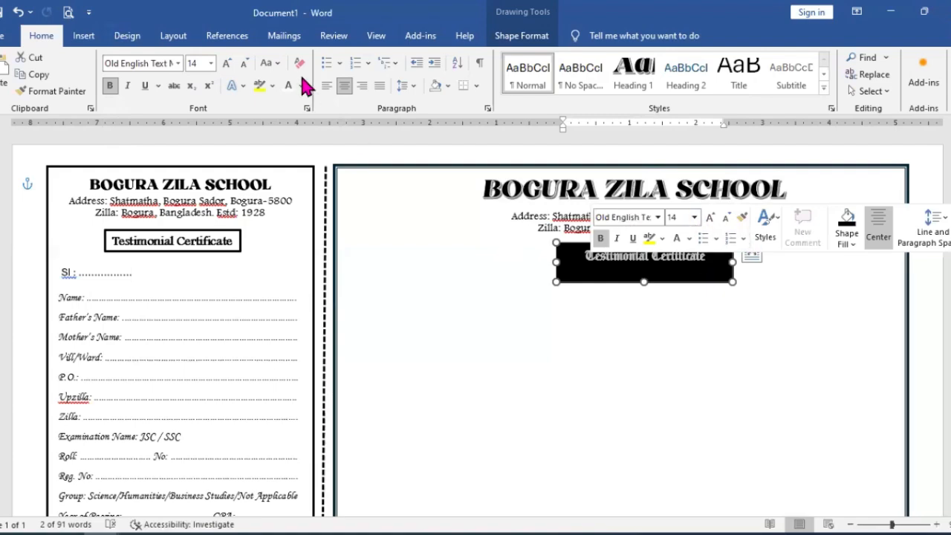
{"action": "left_click", "coordinate": [212, 66]}
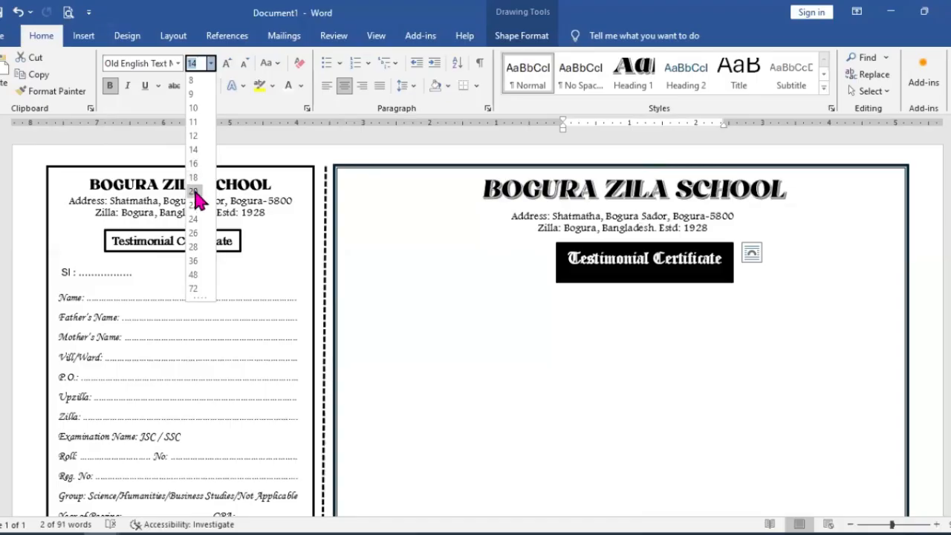
{"action": "left_click", "coordinate": [193, 191]}
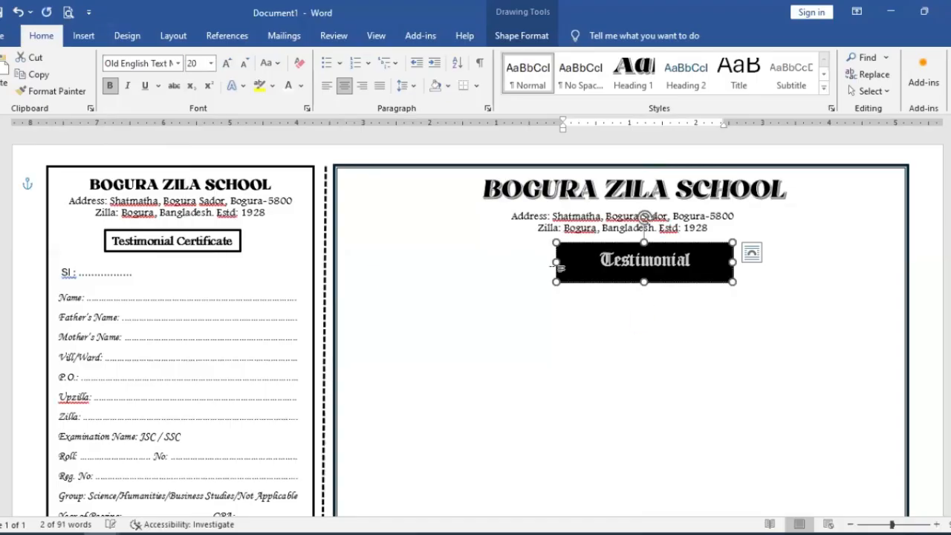
Step: Widen the black box until Testimonial Certificate fits on one line, reduce its height slightly and centre it below the address lines
{"action": "mouse_move", "coordinate": [556, 265]}
{"action": "left_mouse_down"}
{"action": "mouse_move", "coordinate": [523, 261]}
{"action": "mouse_move", "coordinate": [539, 264]}
{"action": "left_mouse_up"}
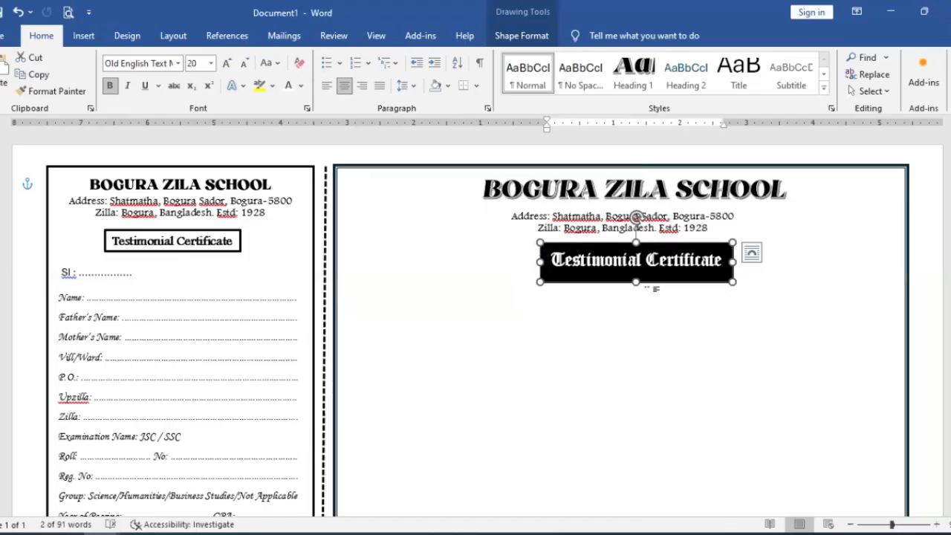
{"action": "left_click_drag", "start_coordinate": [636, 283], "coordinate": [636, 277]}
{"action": "left_click_drag", "start_coordinate": [649, 243], "coordinate": [636, 242]}
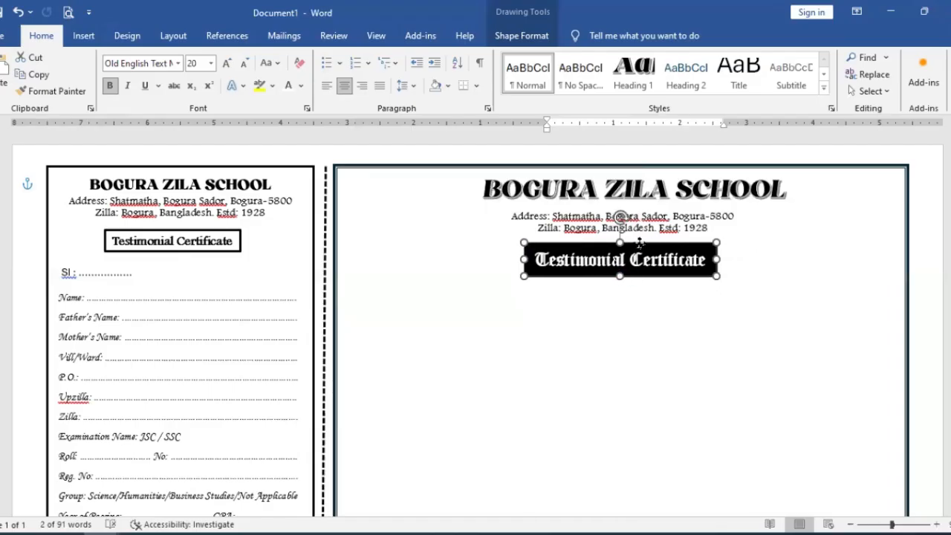
{"action": "left_click", "coordinate": [663, 332]}
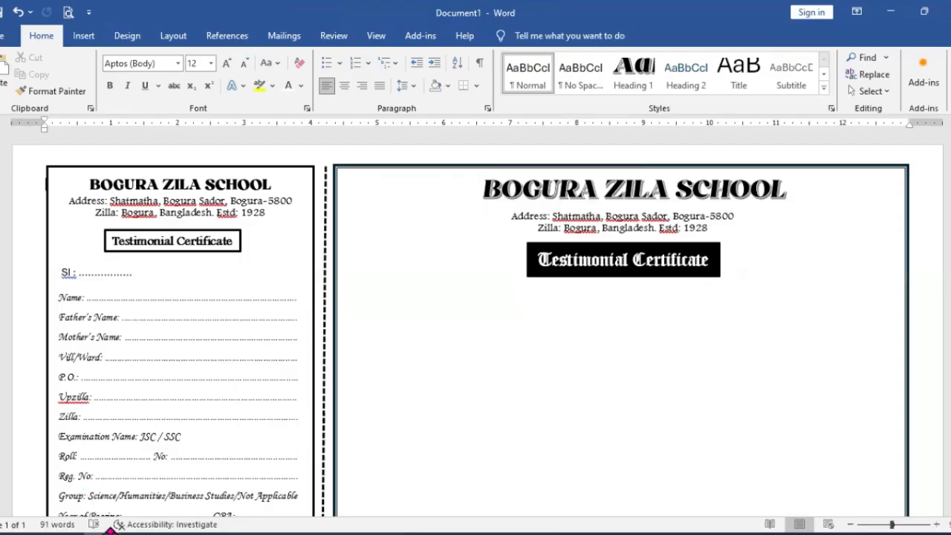
Step: Copy the counterfoil's Sl text box and place the copy at the main certificate's left border, beside the Testimonial Certificate box
{"action": "scroll", "coordinate": [587, 329], "scroll_direction": "down", "scroll_amount": 5}
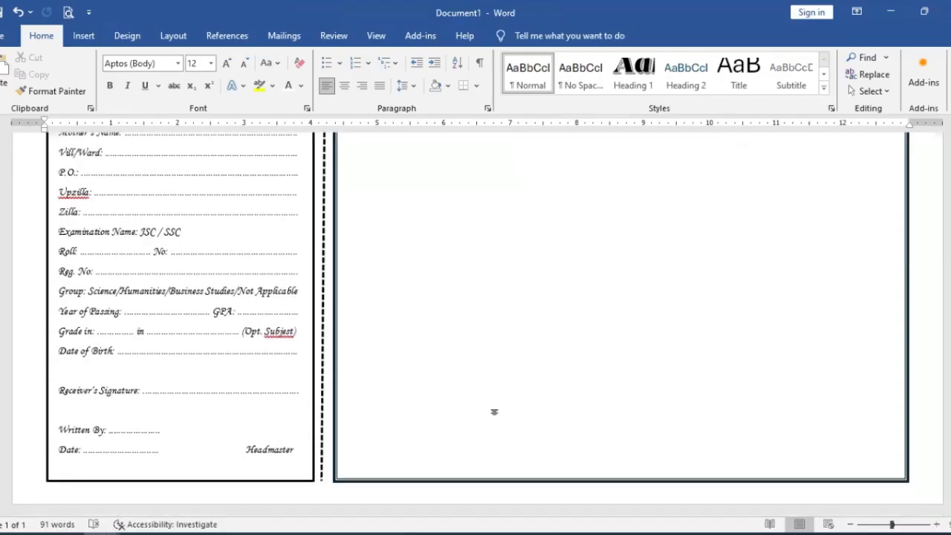
{"action": "scroll", "coordinate": [492, 409], "scroll_direction": "up", "scroll_amount": 3}
{"action": "left_click", "coordinate": [107, 199]}
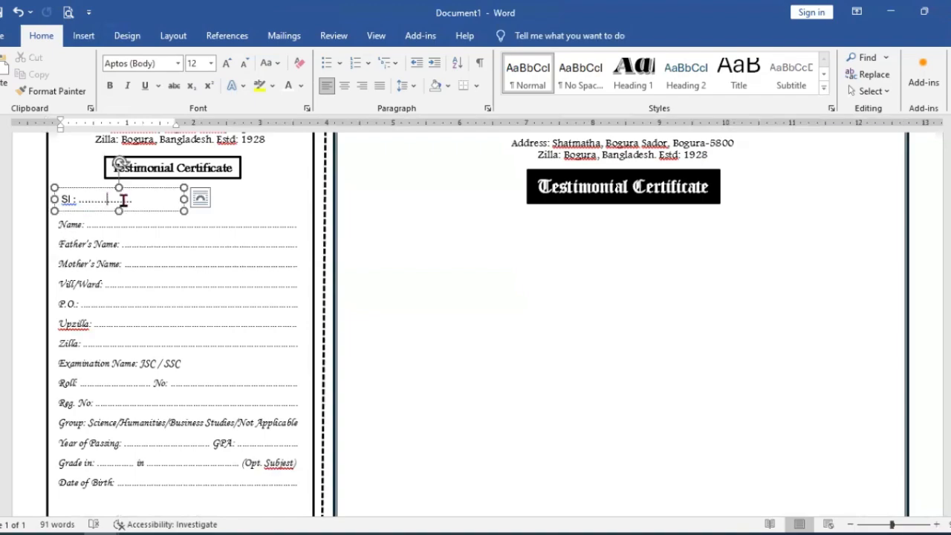
{"action": "left_click", "coordinate": [137, 188]}
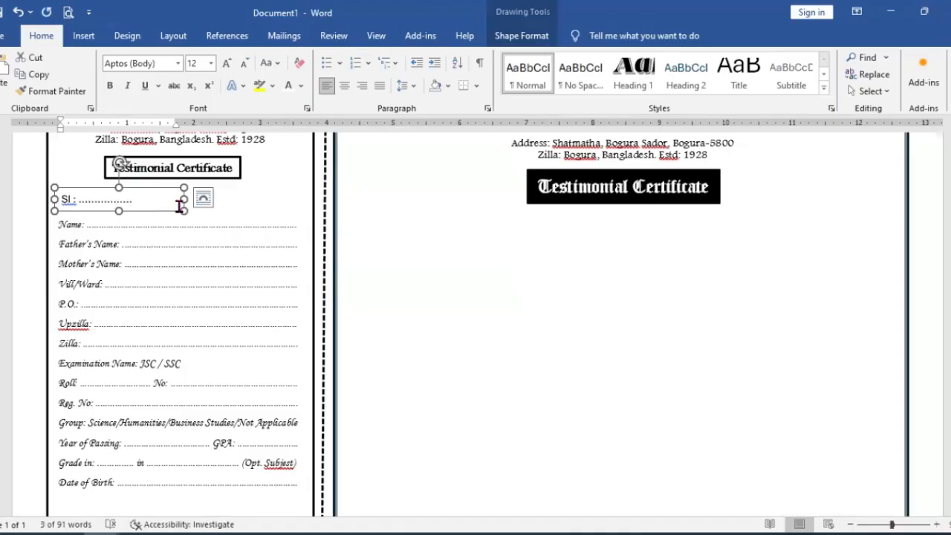
{"action": "left_click", "coordinate": [435, 205]}
{"action": "scroll", "coordinate": [439, 210], "scroll_direction": "up", "scroll_amount": 1}
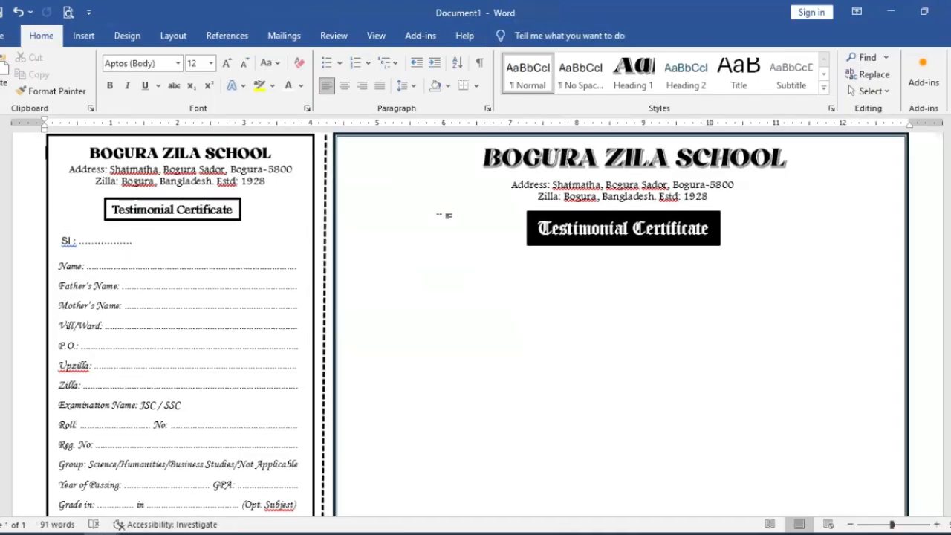
{"action": "key", "text": "ctrl+v"}
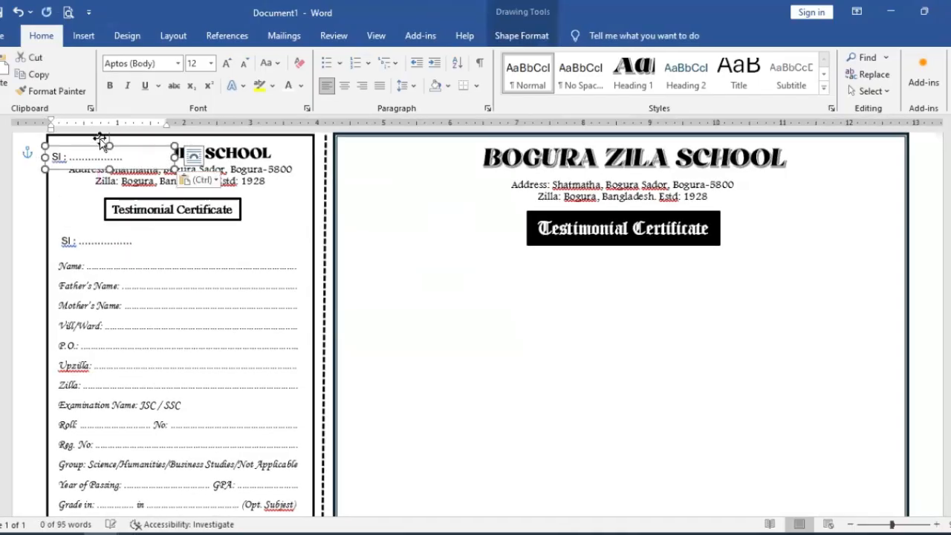
{"action": "left_click_drag", "start_coordinate": [99, 146], "coordinate": [394, 230]}
{"action": "left_click_drag", "start_coordinate": [394, 231], "coordinate": [392, 230]}
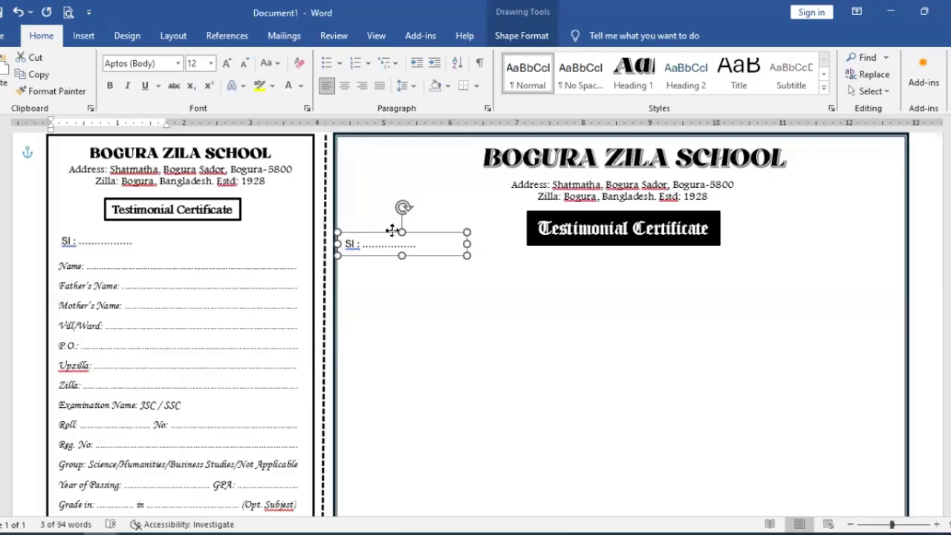
{"action": "left_click", "coordinate": [433, 297]}
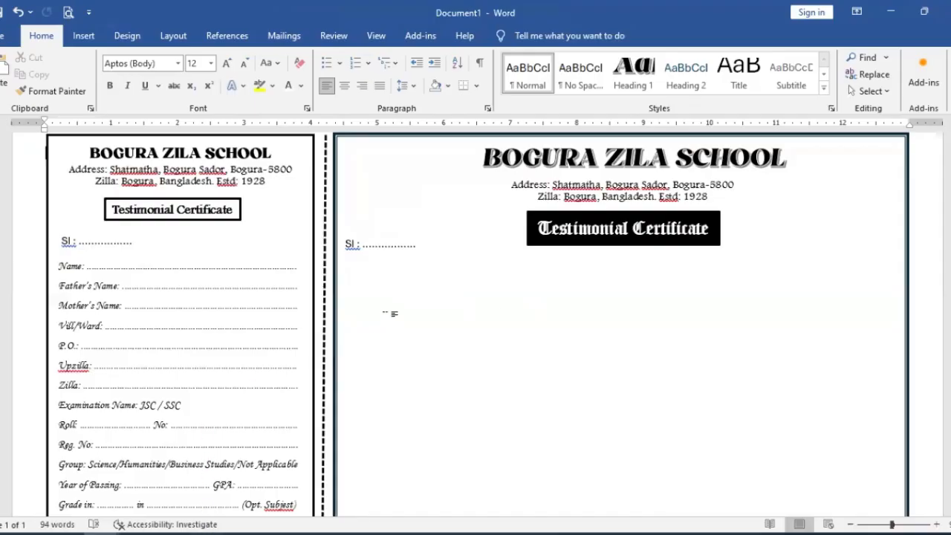
Step: Switch to the SSC Testimonial Sample document, copy all of the main certificate's body text and return to Document1
{"action": "left_click", "coordinate": [109, 533]}
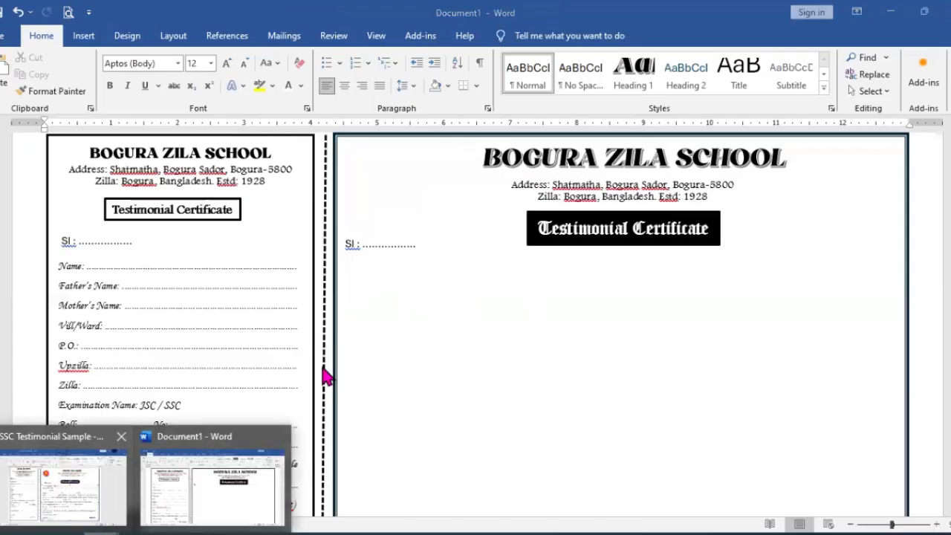
{"action": "key", "text": "alt+Tab"}
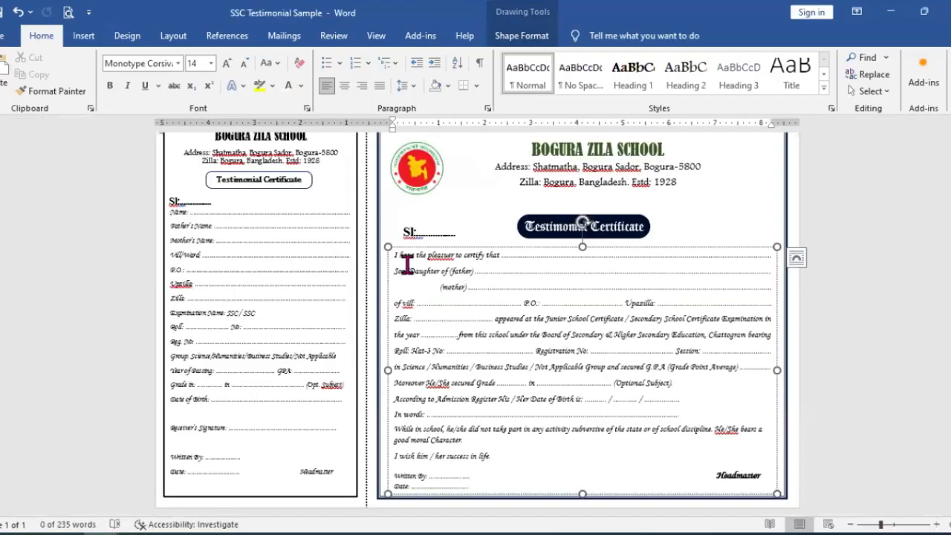
{"action": "key", "text": "ctrl+a"}
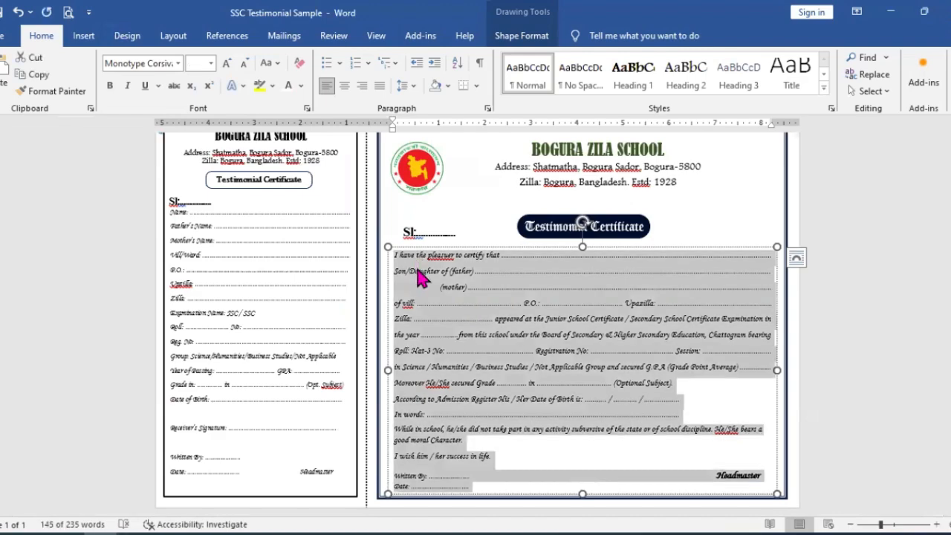
{"action": "left_click", "coordinate": [110, 529]}
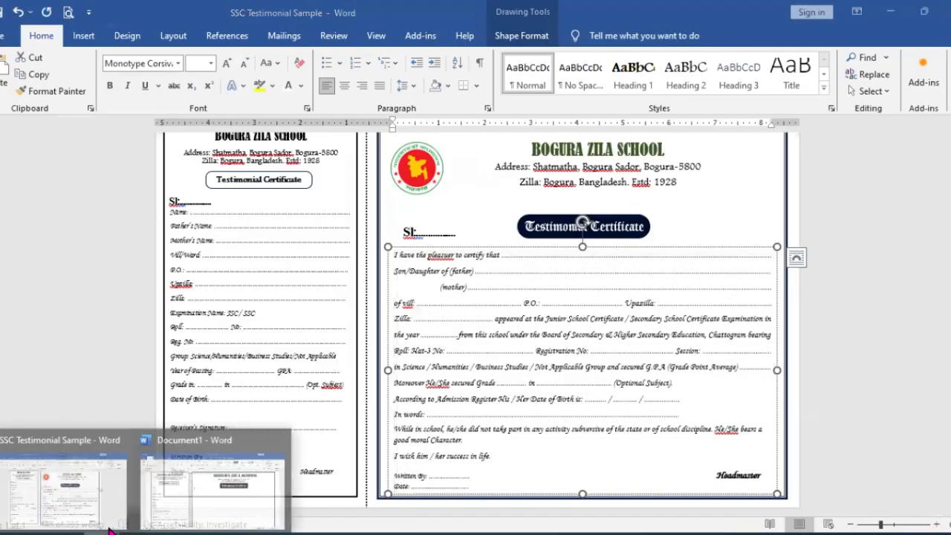
{"action": "left_click", "coordinate": [198, 492]}
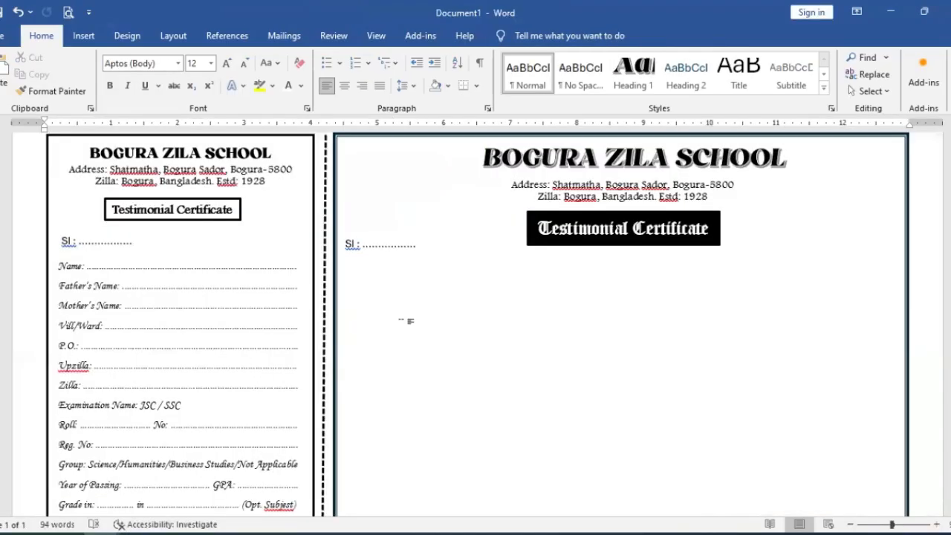
Step: Draw a text box about 8.45 by 5.82 inches on the main certificate, from just below the Sl line to near the bottom border
{"action": "left_click", "coordinate": [84, 37]}
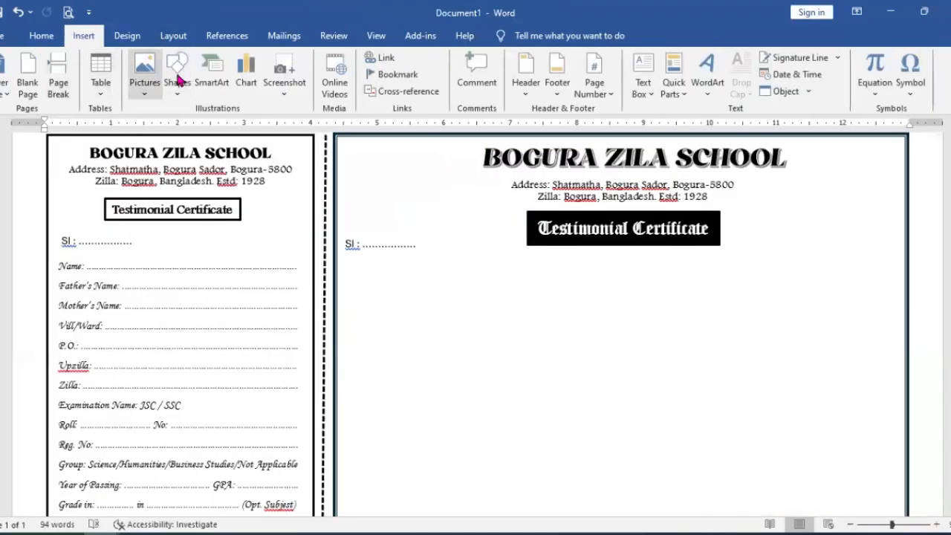
{"action": "left_click", "coordinate": [177, 75]}
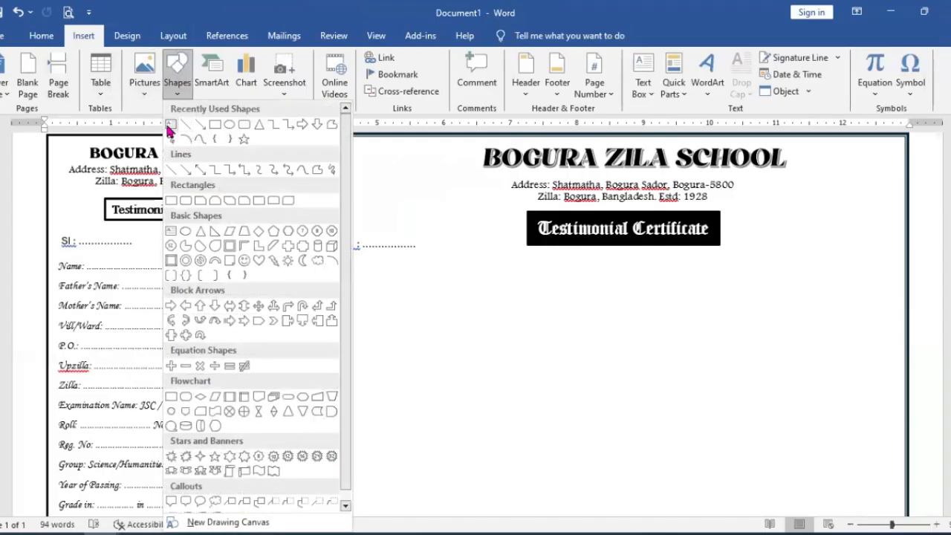
{"action": "left_click", "coordinate": [169, 128]}
{"action": "scroll", "coordinate": [402, 275], "scroll_direction": "down", "scroll_amount": 3}
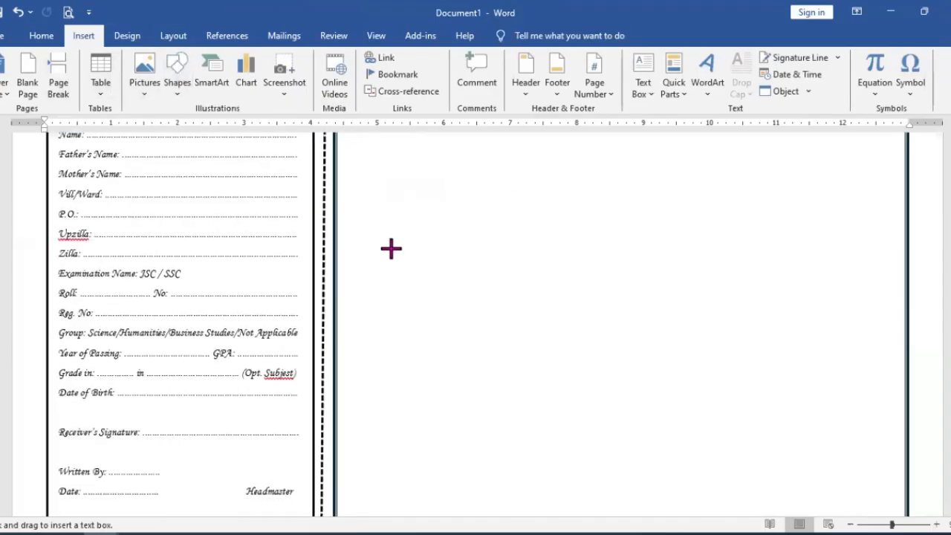
{"action": "scroll", "coordinate": [391, 248], "scroll_direction": "up", "scroll_amount": 2}
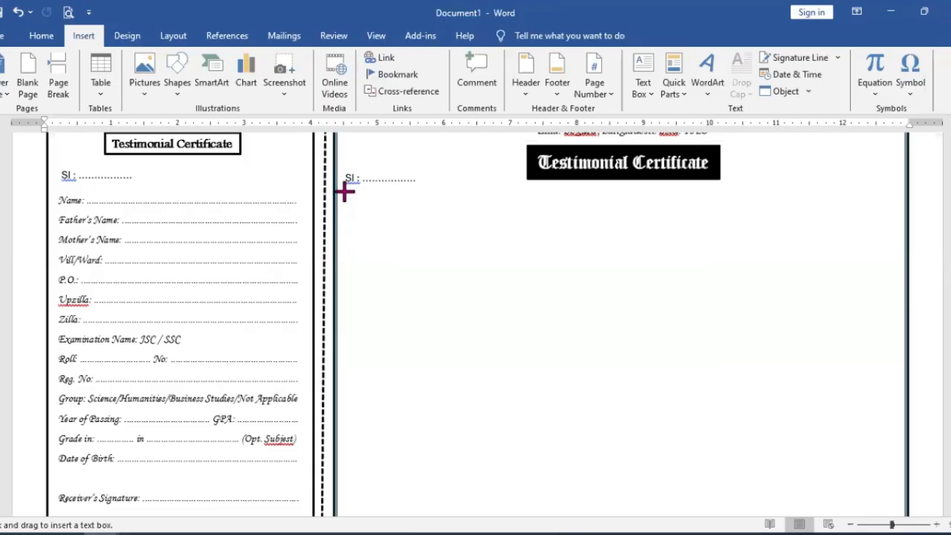
{"action": "left_click_drag", "start_coordinate": [340, 189], "coordinate": [902, 514]}
{"action": "scroll", "coordinate": [818, 427], "scroll_direction": "down", "scroll_amount": 3}
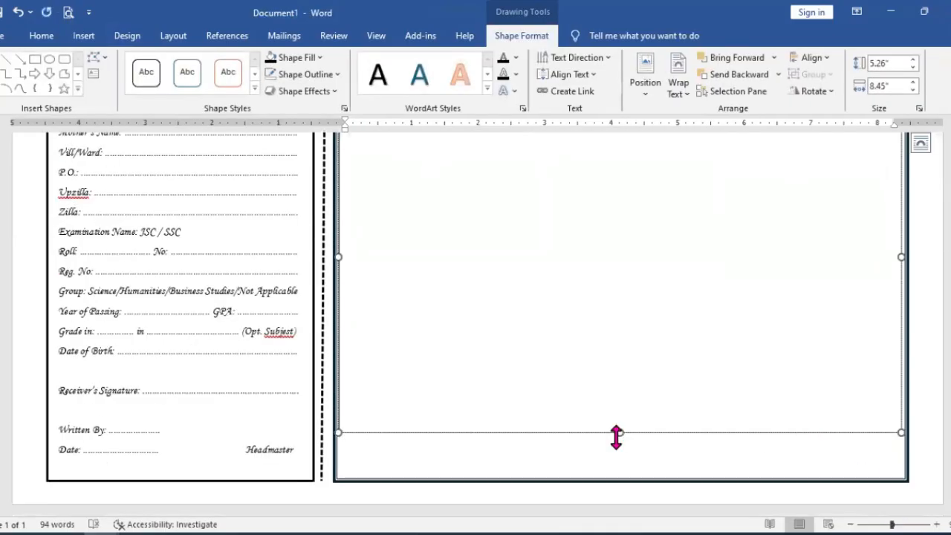
{"action": "left_click_drag", "start_coordinate": [616, 437], "coordinate": [628, 473]}
Step: Paste the copied certificate body text into the new text box and check it down to the Headmaster line
{"action": "scroll", "coordinate": [627, 444], "scroll_direction": "up", "scroll_amount": 5}
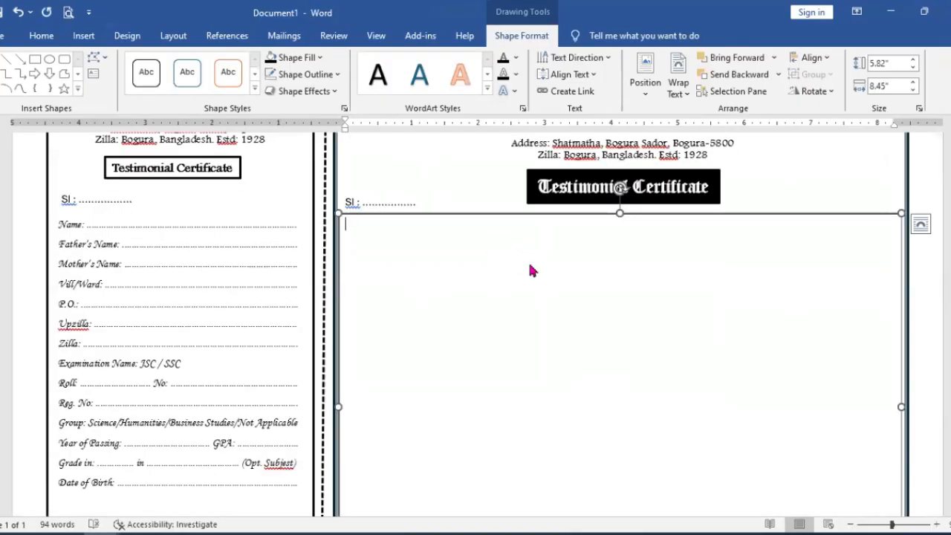
{"action": "key", "text": "ctrl+v"}
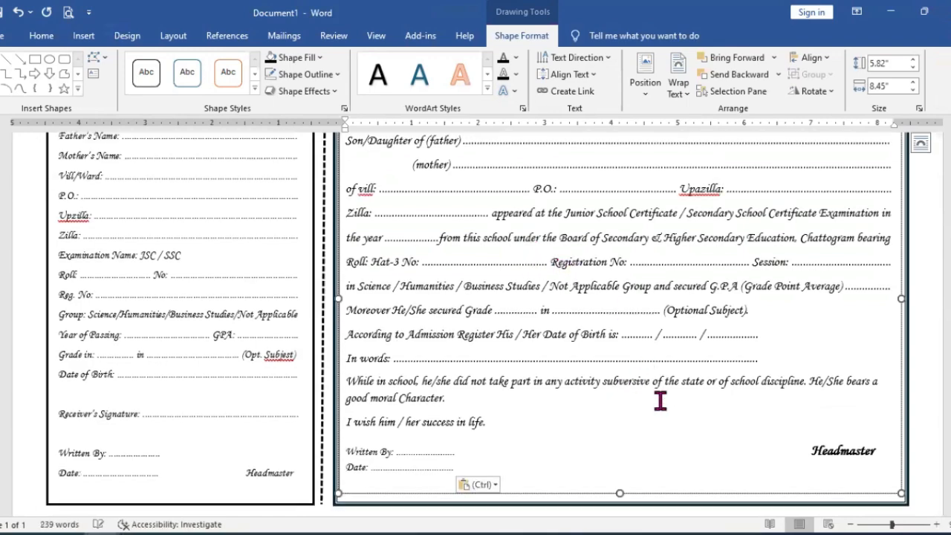
{"action": "scroll", "coordinate": [632, 431], "scroll_direction": "down", "scroll_amount": 1}
{"action": "scroll", "coordinate": [559, 429], "scroll_direction": "up", "scroll_amount": 3}
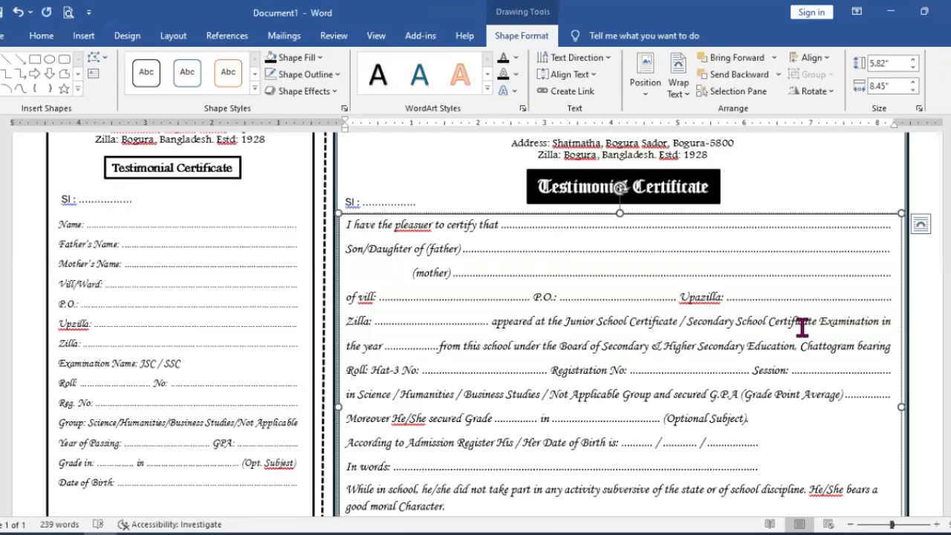
{"action": "left_click", "coordinate": [806, 196]}
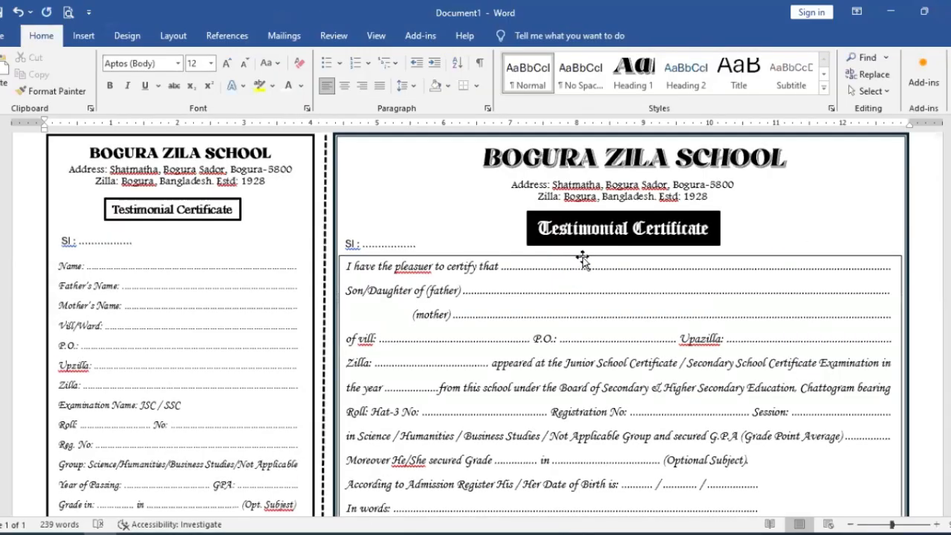
Step: Remove the fill and the outline from the main certificate's body text box
{"action": "left_click", "coordinate": [584, 259]}
{"action": "left_click", "coordinate": [520, 41]}
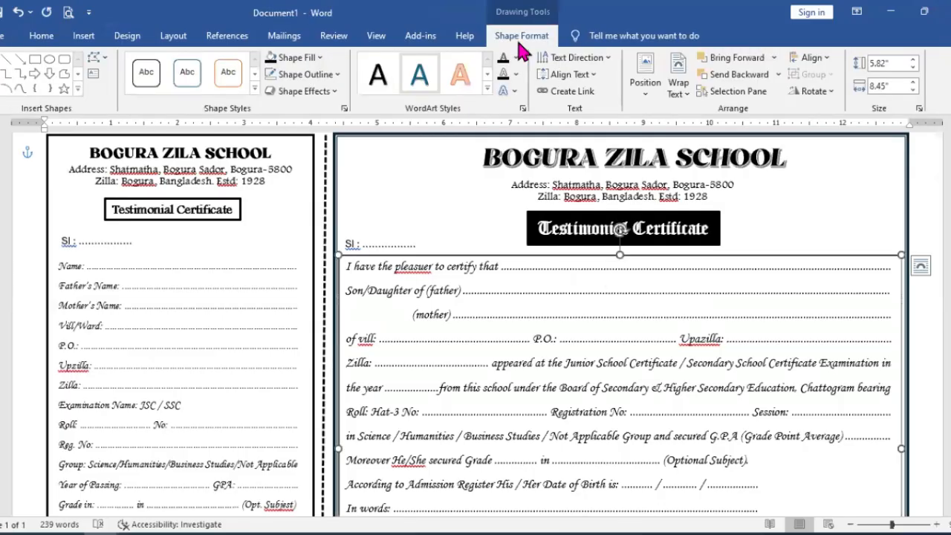
{"action": "left_click", "coordinate": [316, 58]}
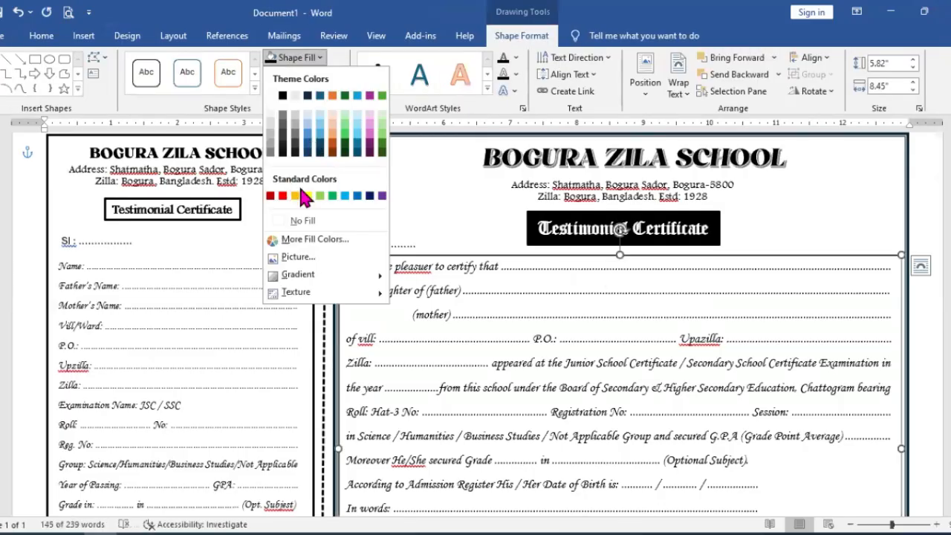
{"action": "left_click", "coordinate": [317, 222]}
{"action": "left_click", "coordinate": [333, 79]}
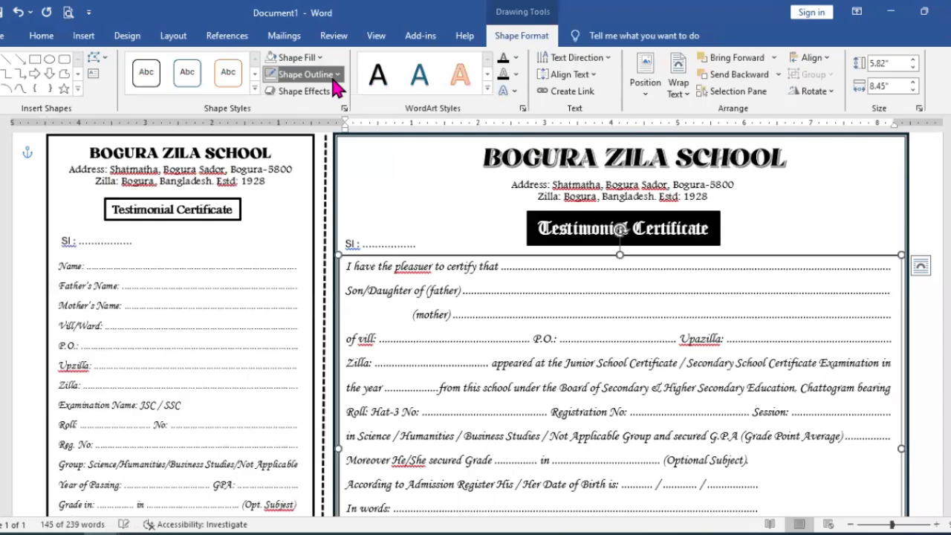
{"action": "left_click", "coordinate": [312, 238]}
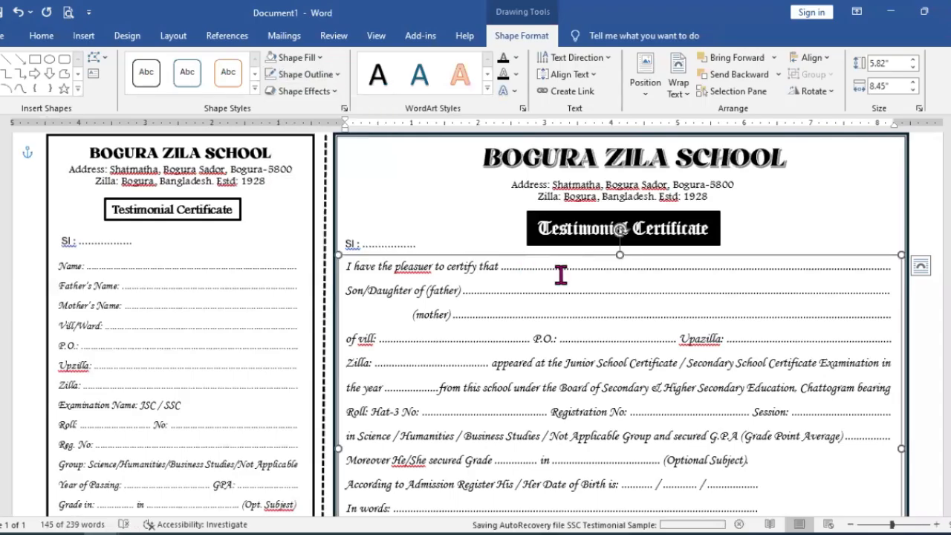
Step: Move the body text box down slightly so its last lines sit closer to the certificate's bottom border
{"action": "scroll", "coordinate": [609, 405], "scroll_direction": "down", "scroll_amount": 5}
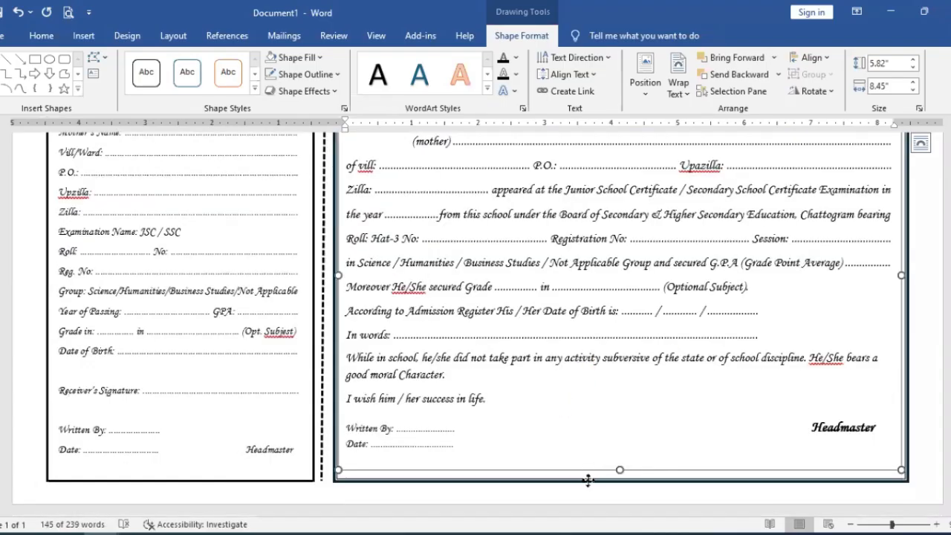
{"action": "left_click_drag", "start_coordinate": [587, 480], "coordinate": [590, 493]}
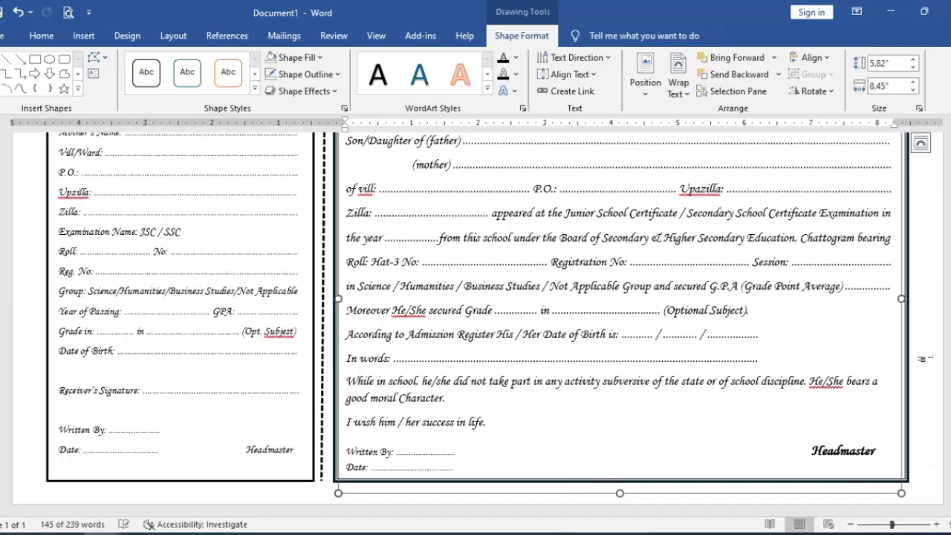
{"action": "left_click", "coordinate": [919, 368]}
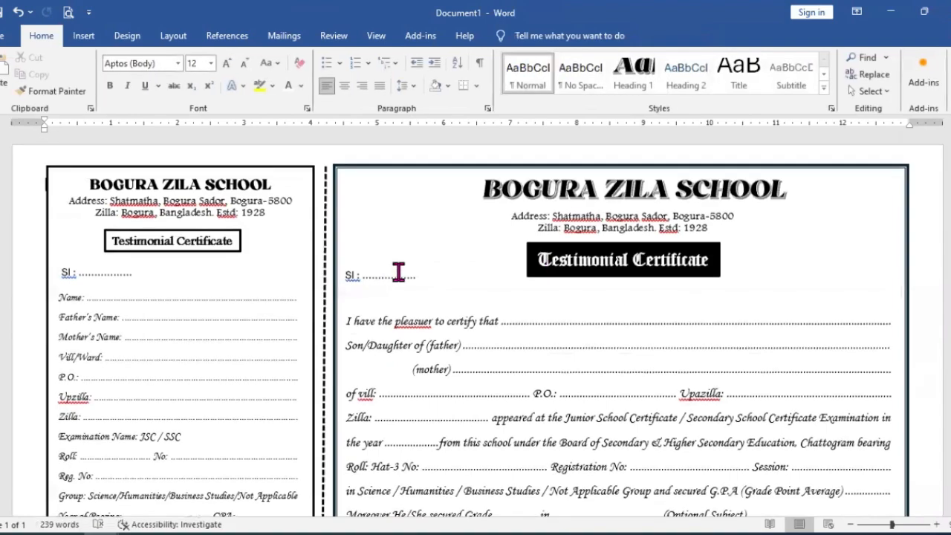
Step: Move the main certificate's Sl text box down slightly, towards the body text
{"action": "left_click", "coordinate": [402, 277]}
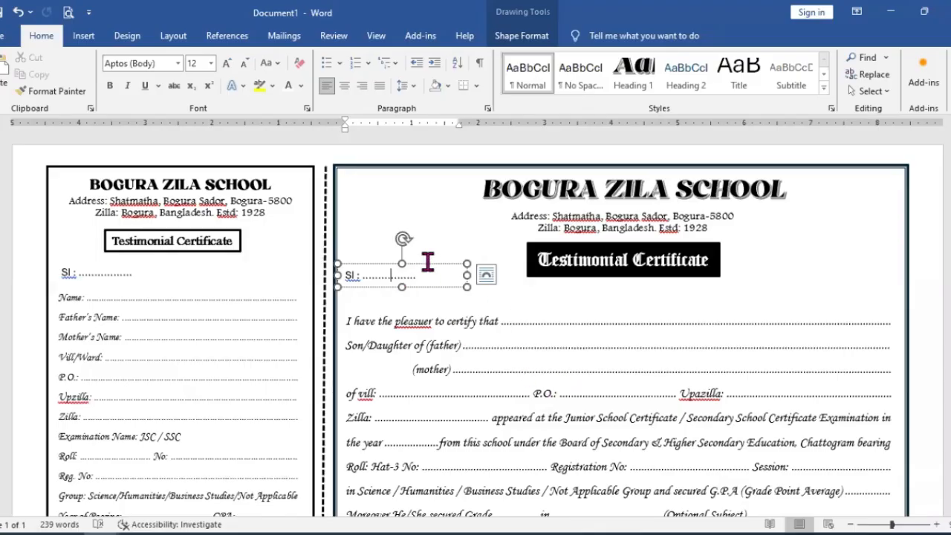
{"action": "left_click_drag", "start_coordinate": [430, 261], "coordinate": [427, 268]}
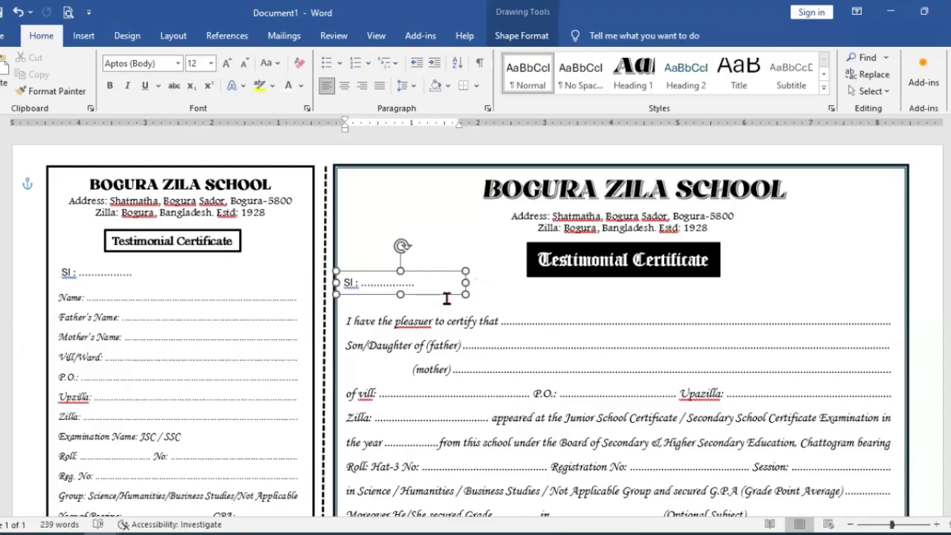
{"action": "left_click", "coordinate": [552, 301]}
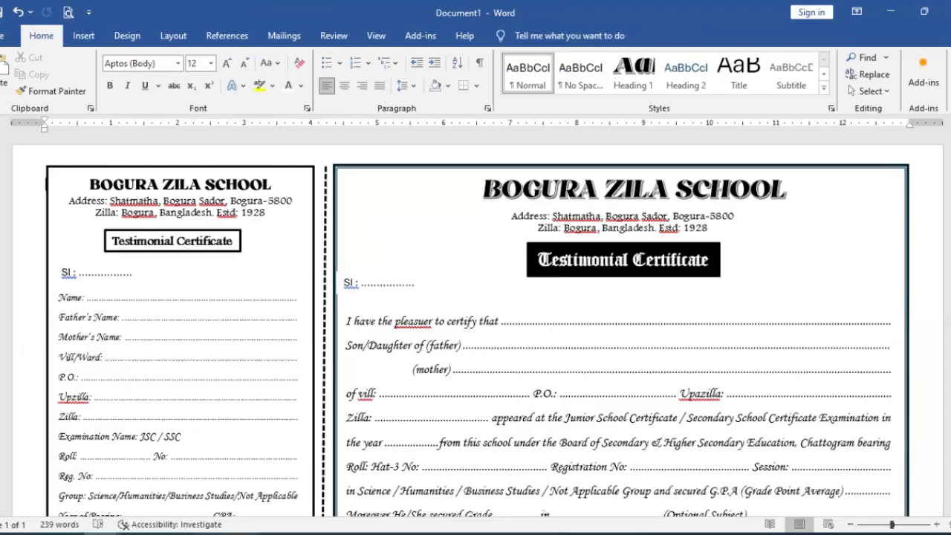
Step: Switch to the SSC Testimonial Sample document and save its round logo as a PNG picture named LOGO in the Downloads folder
{"action": "left_click", "coordinate": [139, 534]}
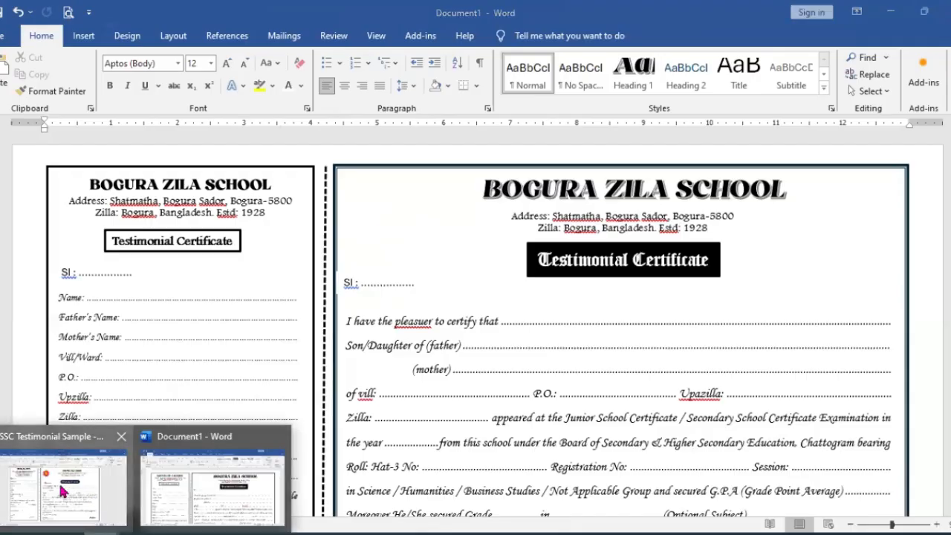
{"action": "left_click", "coordinate": [63, 490]}
{"action": "left_click", "coordinate": [414, 167]}
{"action": "right_click", "coordinate": [422, 177]}
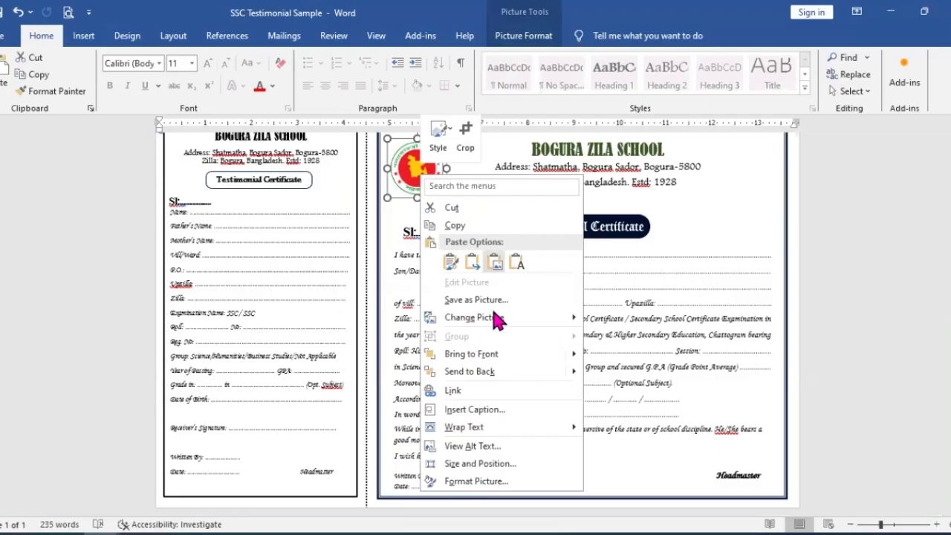
{"action": "left_click", "coordinate": [520, 301]}
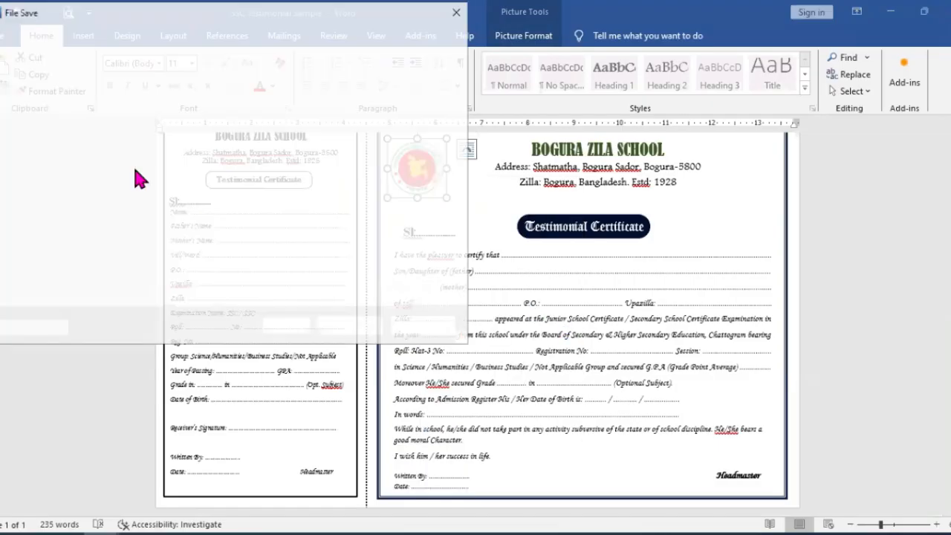
{"action": "left_click", "coordinate": [39, 156]}
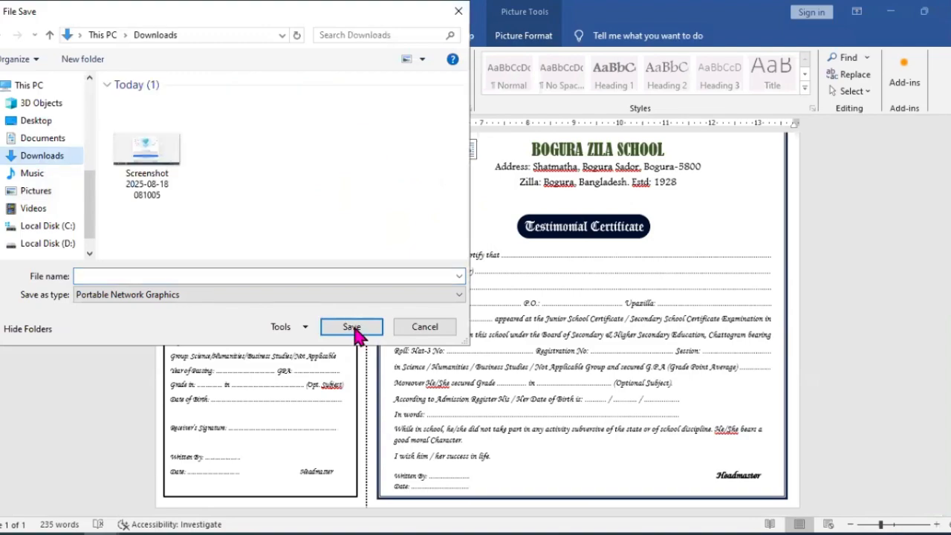
{"action": "left_click", "coordinate": [255, 275]}
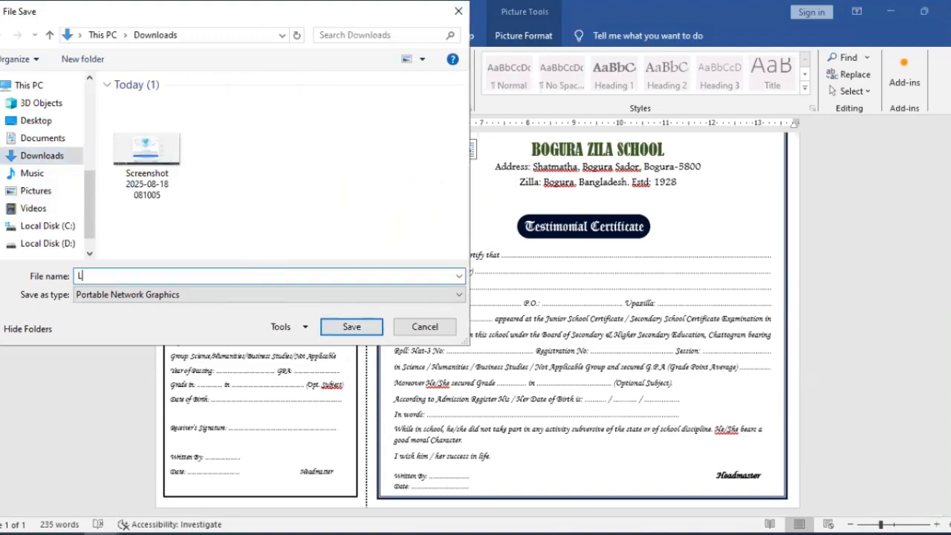
{"action": "type", "text": "LOGO"}
{"action": "key", "text": "Return"}
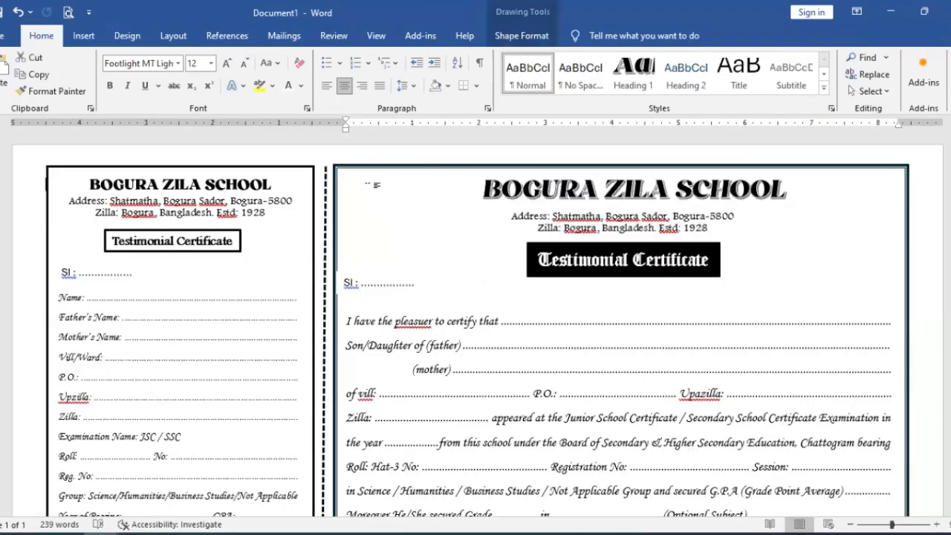
Step: Insert the LOGO picture from the Downloads folder into Document1
{"action": "left_click", "coordinate": [83, 35]}
{"action": "left_click", "coordinate": [143, 80]}
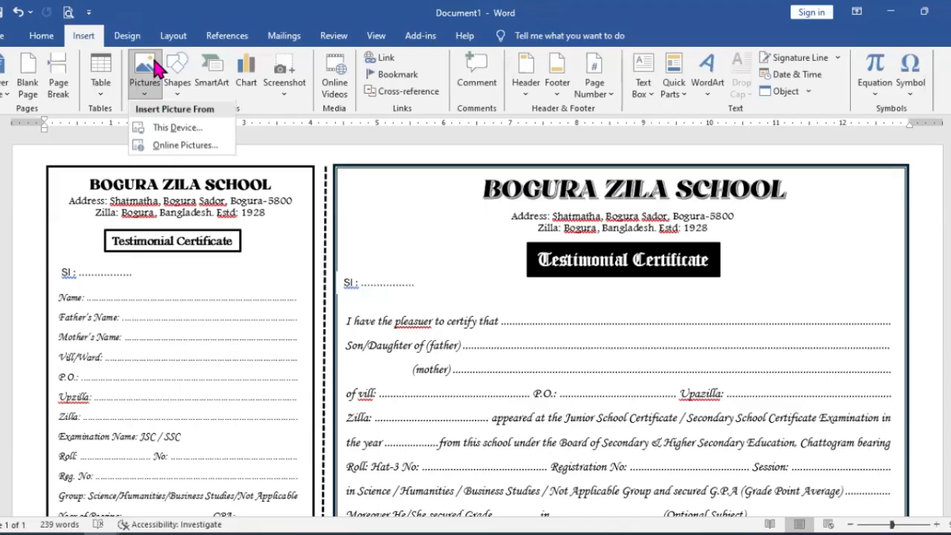
{"action": "left_click", "coordinate": [182, 130]}
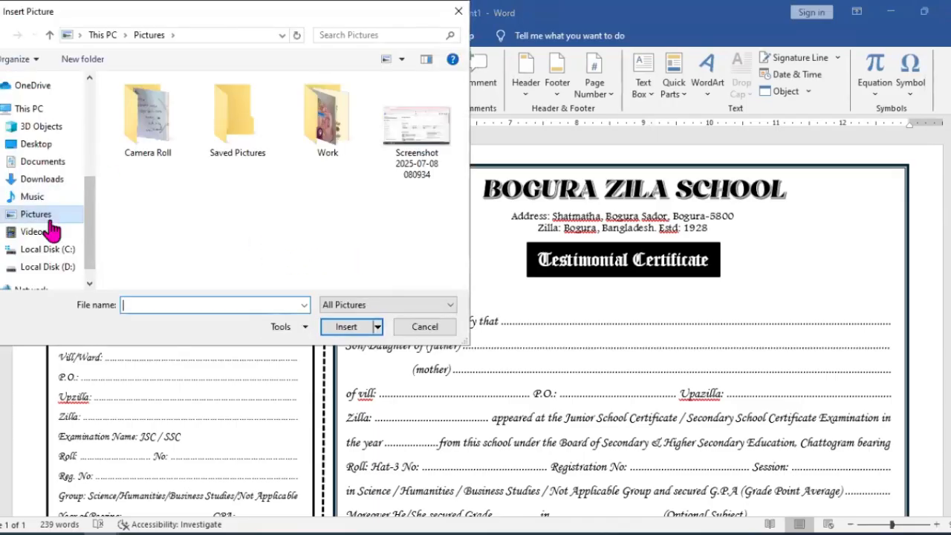
{"action": "left_click", "coordinate": [45, 182]}
{"action": "left_click", "coordinate": [152, 170]}
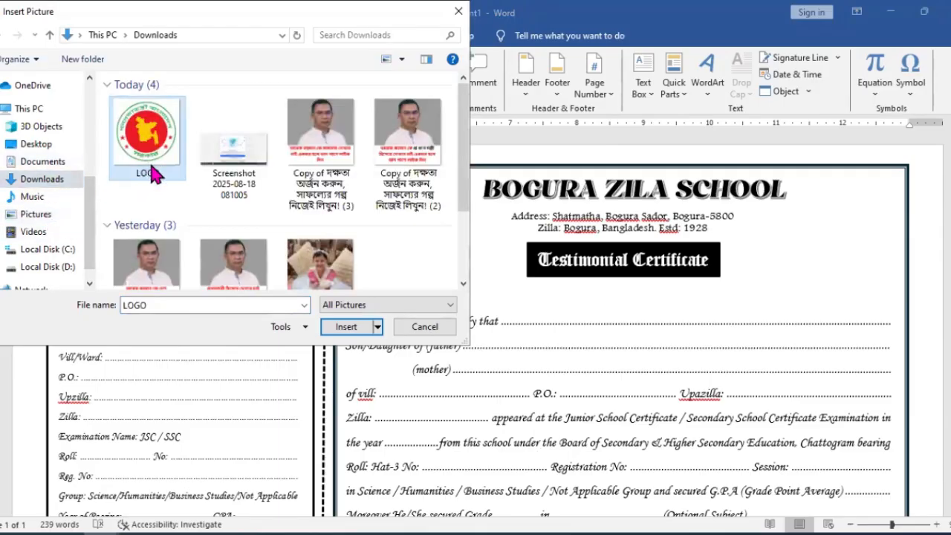
{"action": "left_click", "coordinate": [346, 327]}
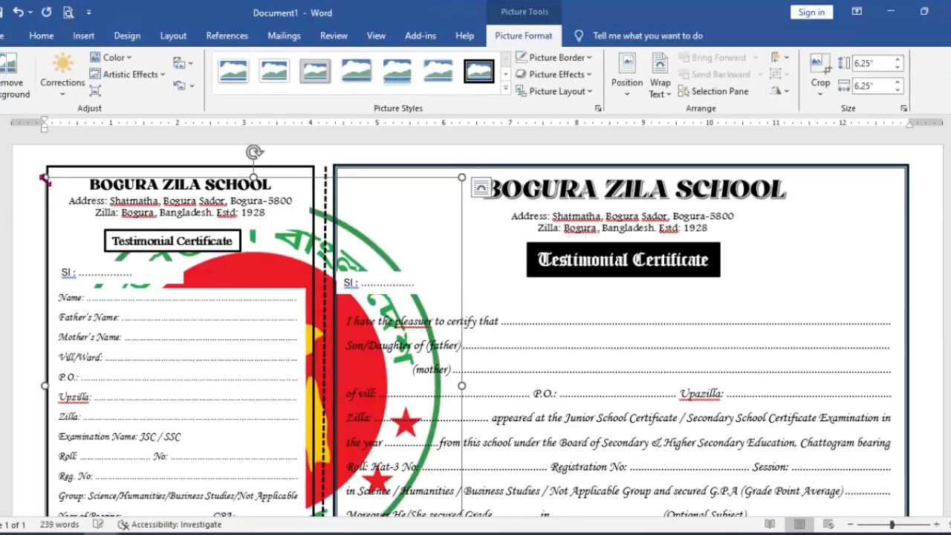
Step: Shrink the logo to about 3.7 inches square and set its text wrapping to In Front of Text
{"action": "left_click_drag", "start_coordinate": [363, 347], "coordinate": [364, 347]}
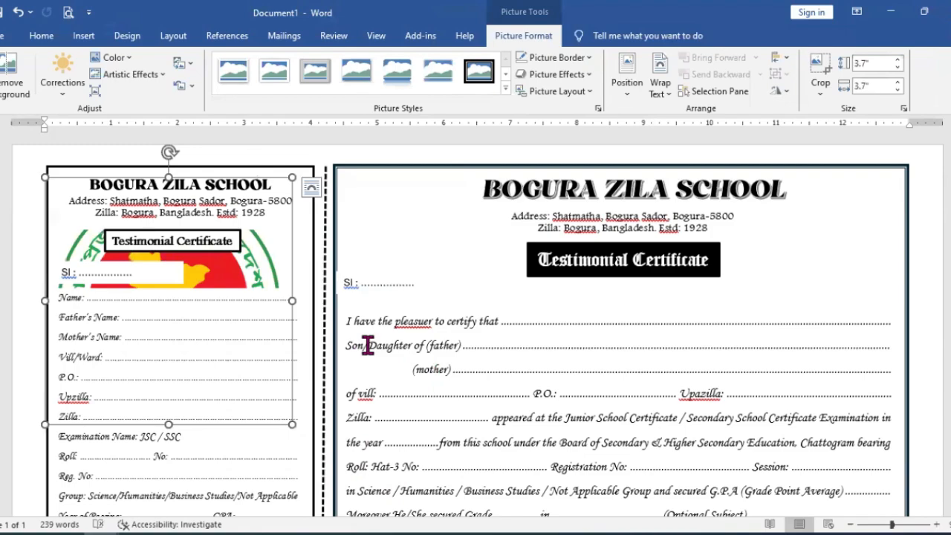
{"action": "left_click", "coordinate": [665, 97]}
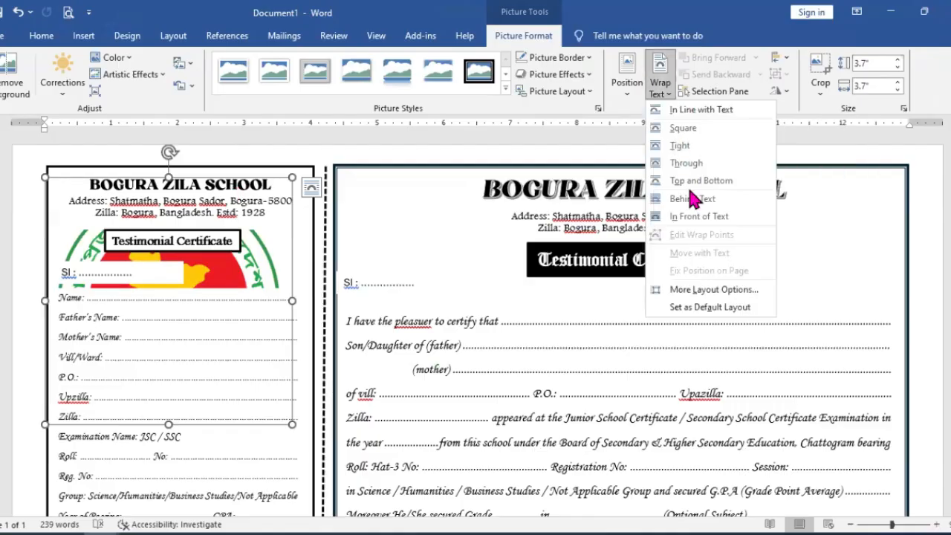
{"action": "left_click", "coordinate": [688, 217]}
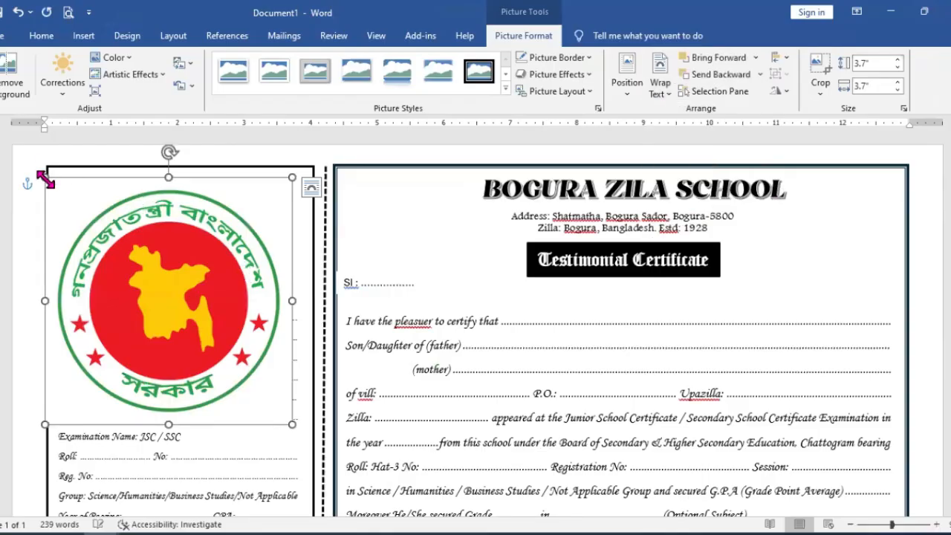
Step: Shrink the logo further, place it in the main certificate's top-left corner above the Sl line and adjust its size to fit there
{"action": "left_click_drag", "start_coordinate": [102, 251], "coordinate": [203, 382]}
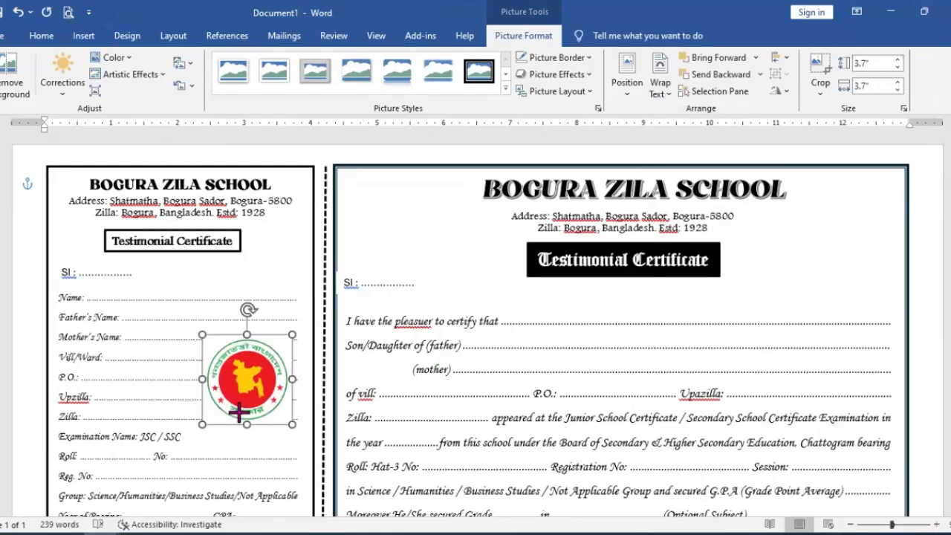
{"action": "left_click_drag", "start_coordinate": [255, 398], "coordinate": [369, 197]}
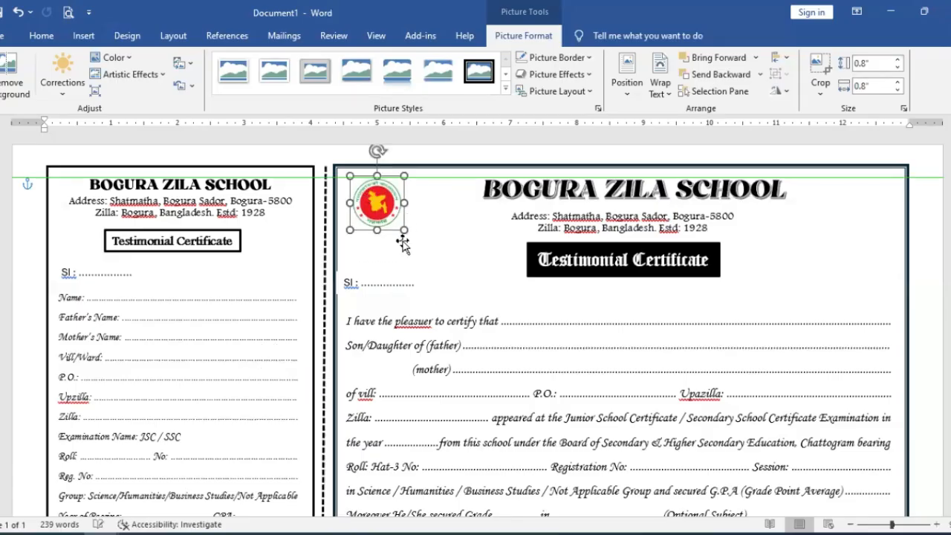
{"action": "left_click_drag", "start_coordinate": [420, 244], "coordinate": [420, 246]}
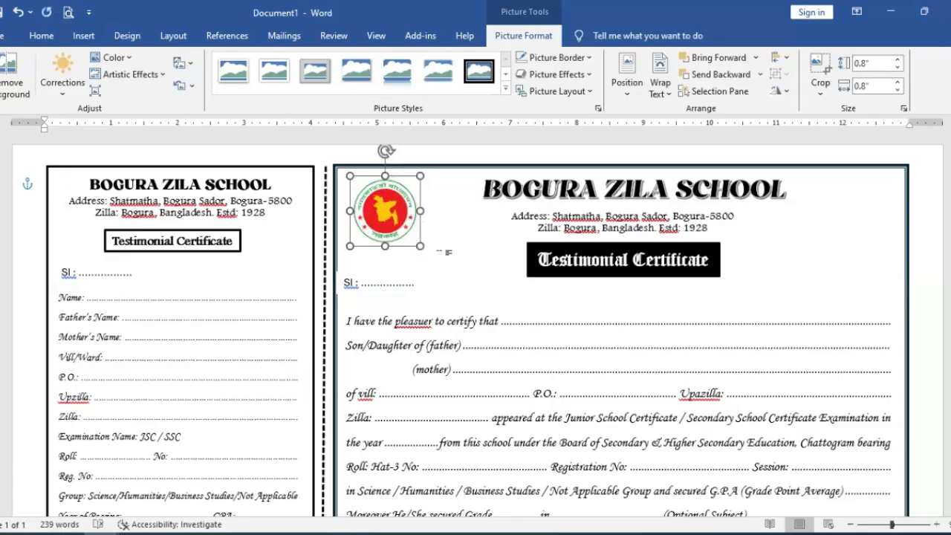
Step: Nudge the main certificate's Sl text box slightly to the right, clear of the border
{"action": "left_click", "coordinate": [388, 283]}
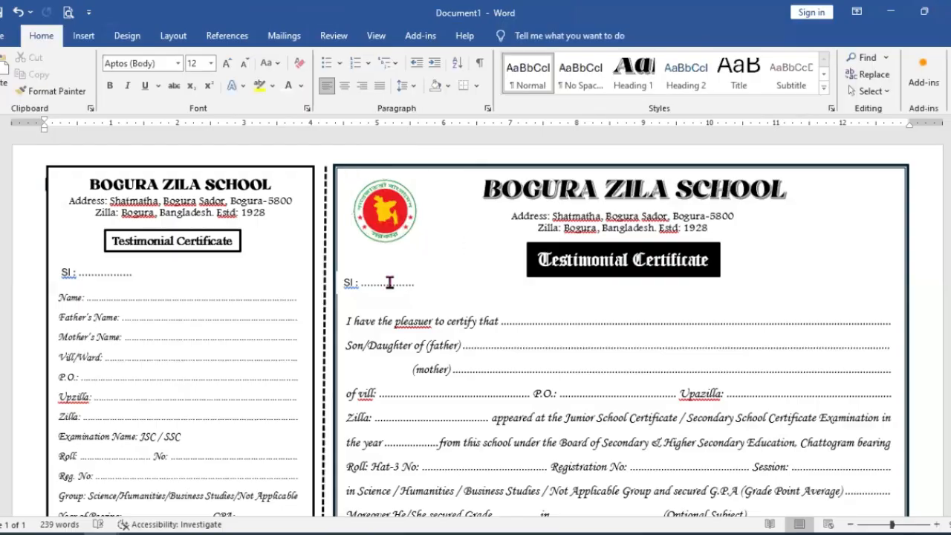
{"action": "left_click", "coordinate": [364, 274]}
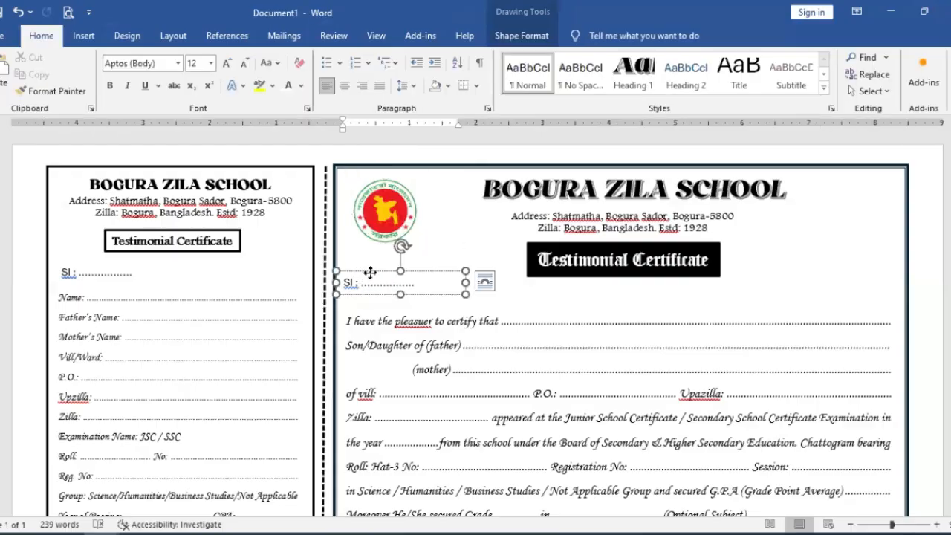
{"action": "left_click_drag", "start_coordinate": [370, 273], "coordinate": [373, 275]}
{"action": "left_click", "coordinate": [520, 297]}
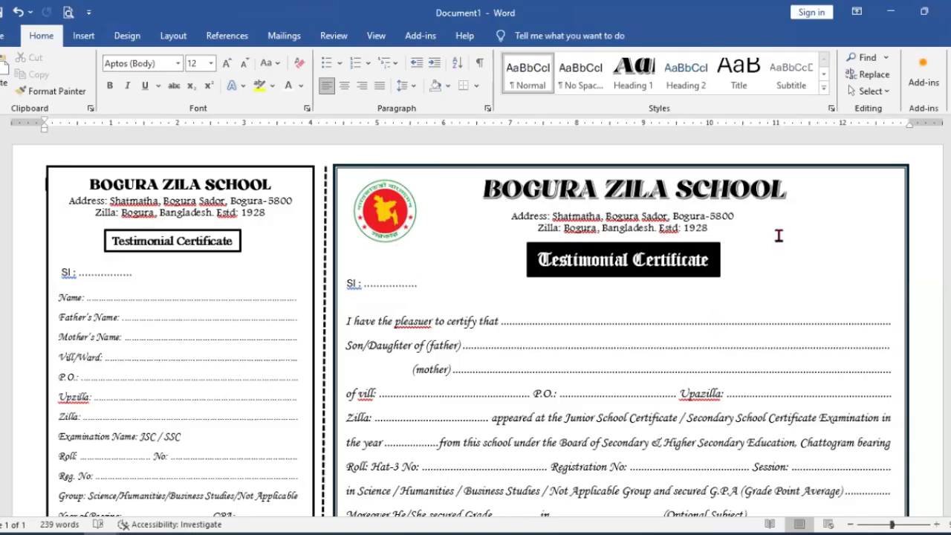
Step: Review the whole counterfoil and main certificate layout on the page and in the print preview
{"action": "scroll", "coordinate": [733, 314], "scroll_direction": "down", "scroll_amount": 3}
{"action": "scroll", "coordinate": [533, 411], "scroll_direction": "down", "scroll_amount": 3}
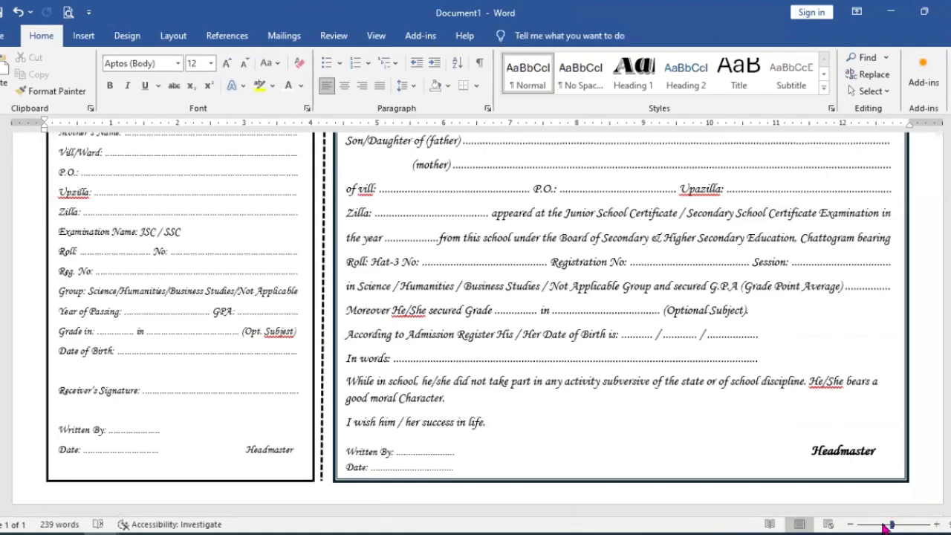
{"action": "left_click_drag", "start_coordinate": [890, 524], "coordinate": [881, 525]}
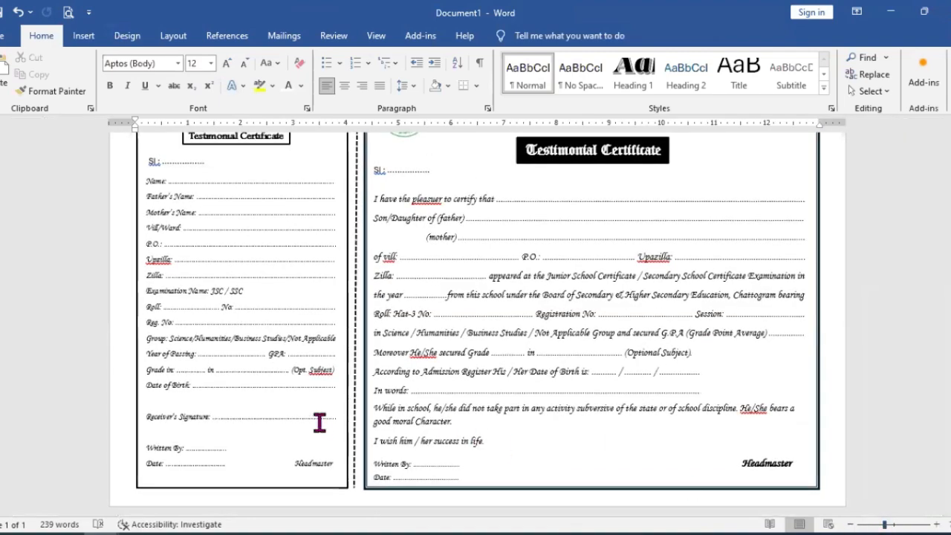
{"action": "scroll", "coordinate": [378, 402], "scroll_direction": "up", "scroll_amount": 3}
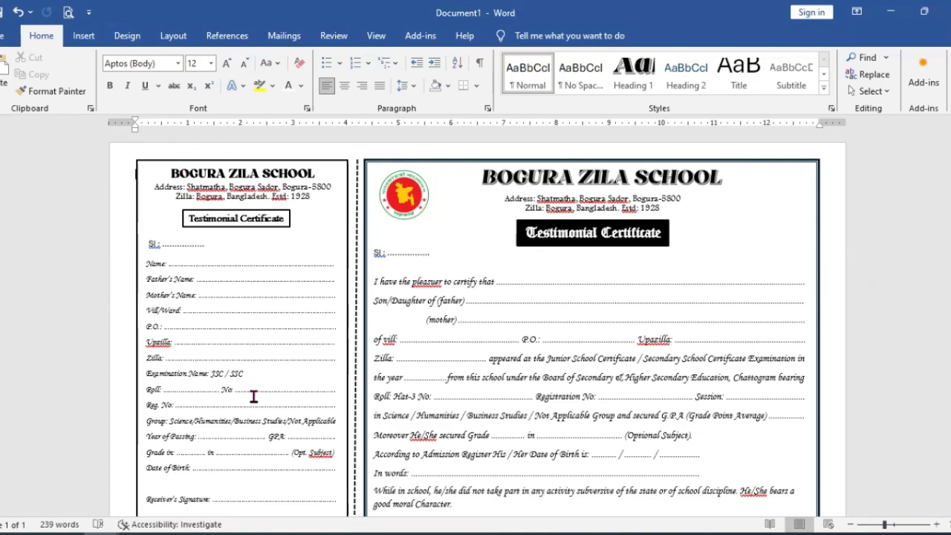
{"action": "scroll", "coordinate": [444, 379], "scroll_direction": "down", "scroll_amount": 2}
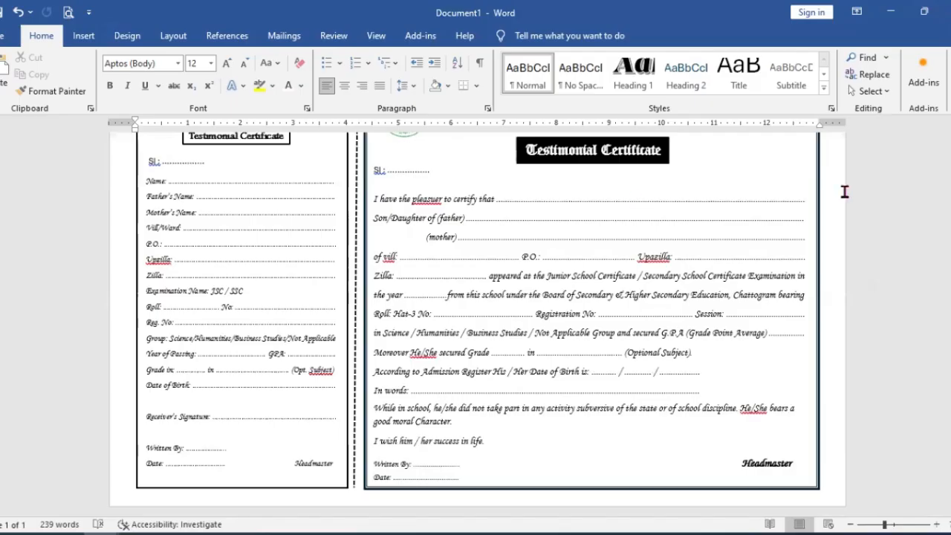
{"action": "left_click", "coordinate": [750, 221]}
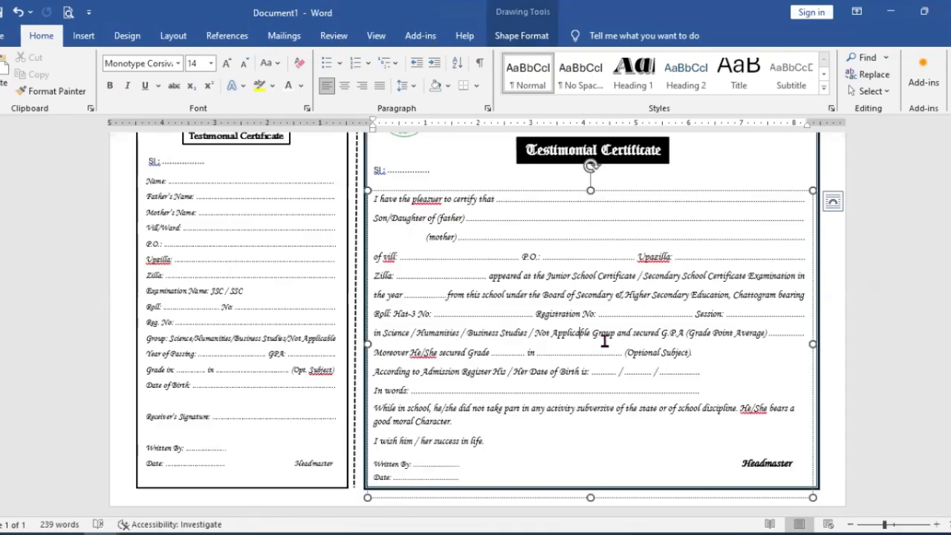
{"action": "scroll", "coordinate": [424, 316], "scroll_direction": "up", "scroll_amount": 3}
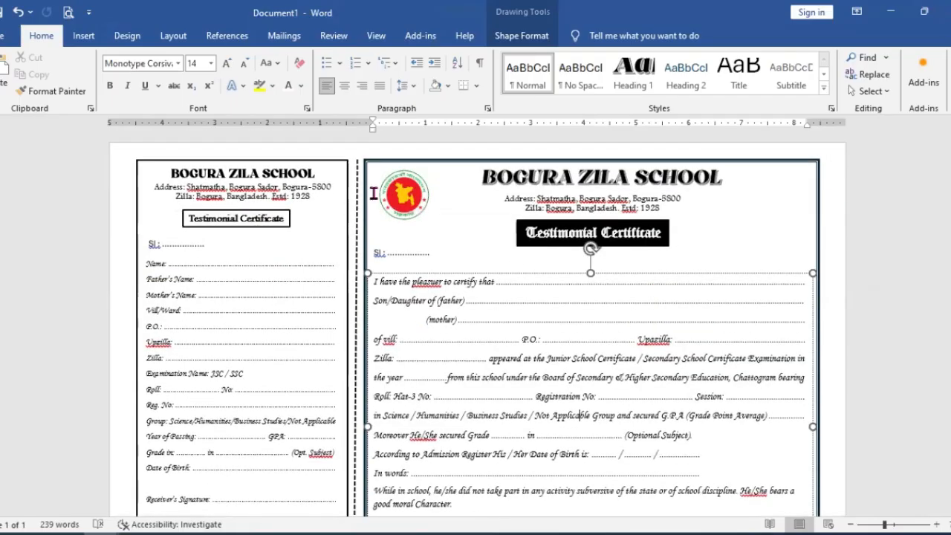
{"action": "left_click", "coordinate": [68, 12]}
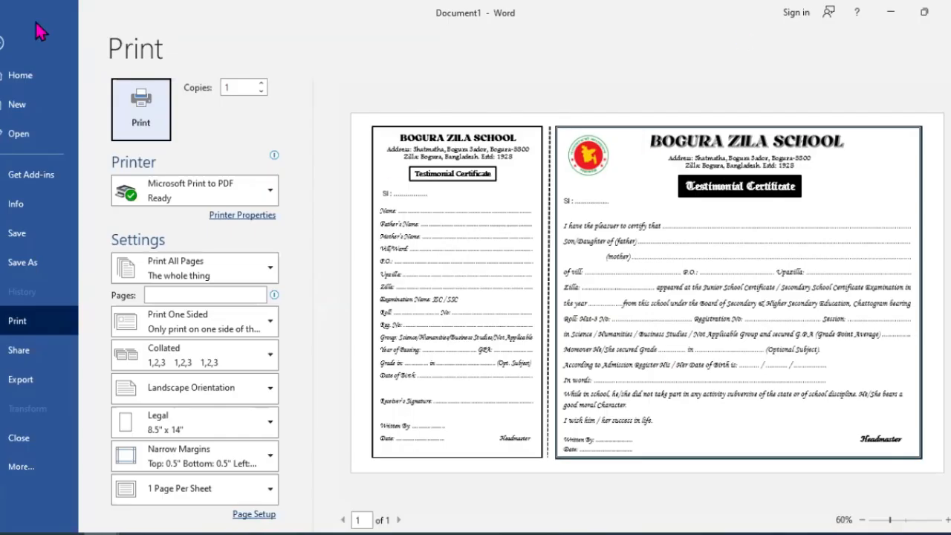
{"action": "left_click", "coordinate": [8, 45]}
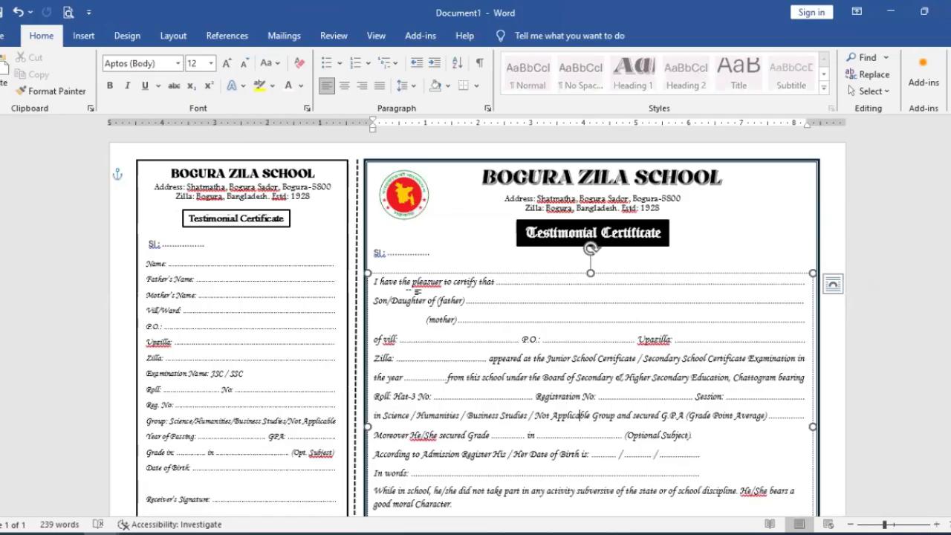
{"action": "left_click", "coordinate": [519, 310]}
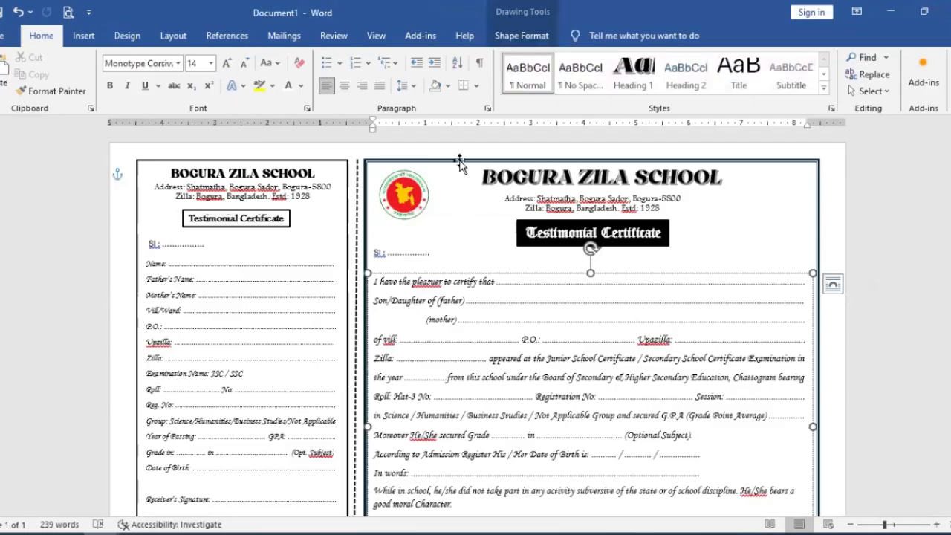
Step: Change the outline color of the main certificate's border rectangle to the standard Light Blue
{"action": "left_click", "coordinate": [402, 164]}
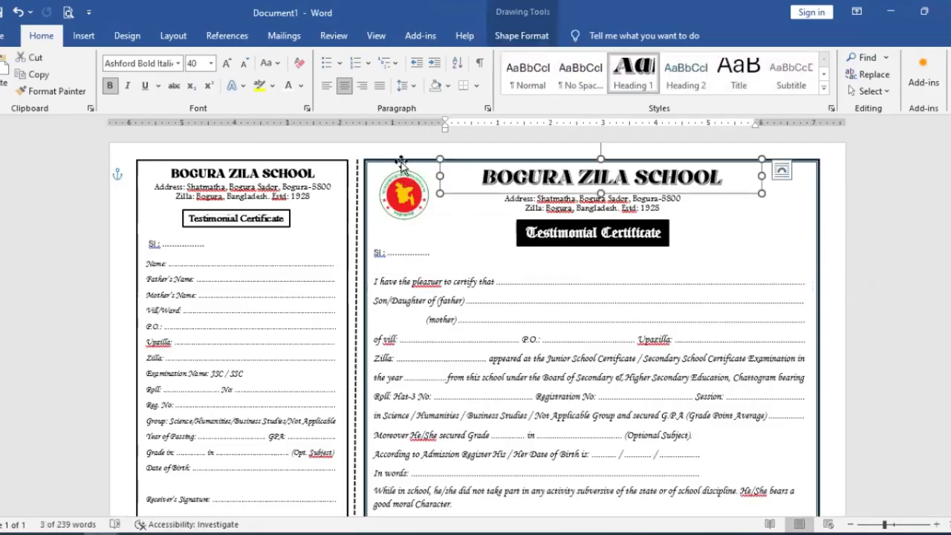
{"action": "left_click", "coordinate": [401, 163]}
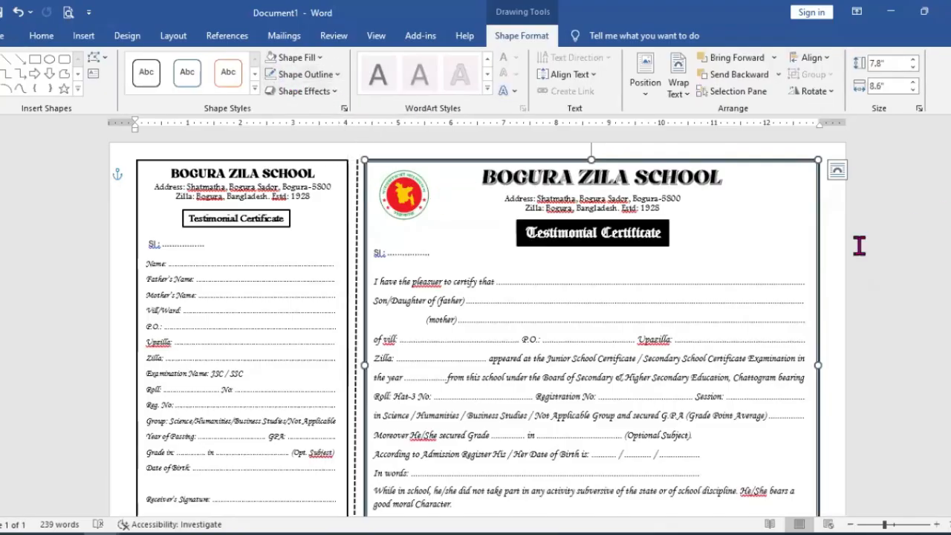
{"action": "left_click", "coordinate": [811, 220]}
{"action": "left_click", "coordinate": [813, 220]}
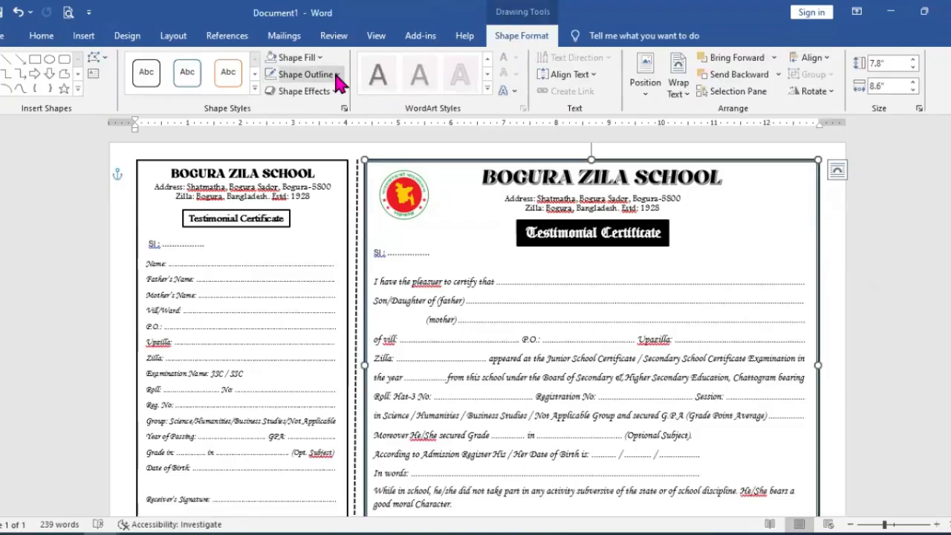
{"action": "left_click", "coordinate": [332, 77]}
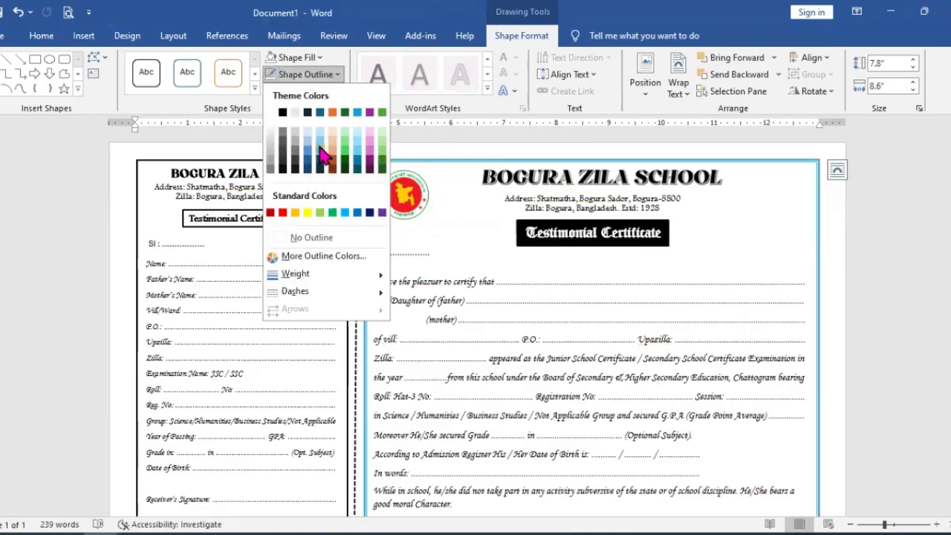
{"action": "left_click", "coordinate": [345, 213]}
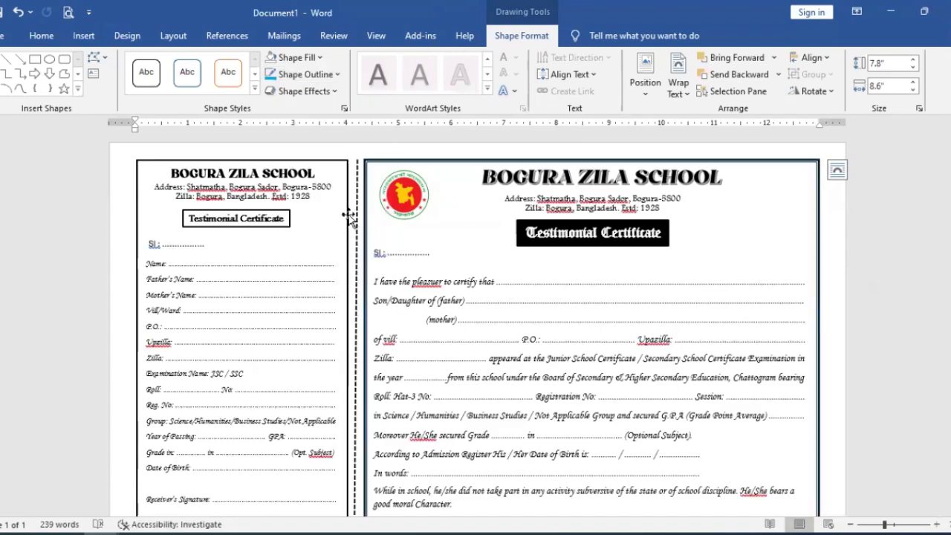
Step: Apply the same light blue outline to the counterfoil's border rectangle
{"action": "left_click", "coordinate": [347, 167]}
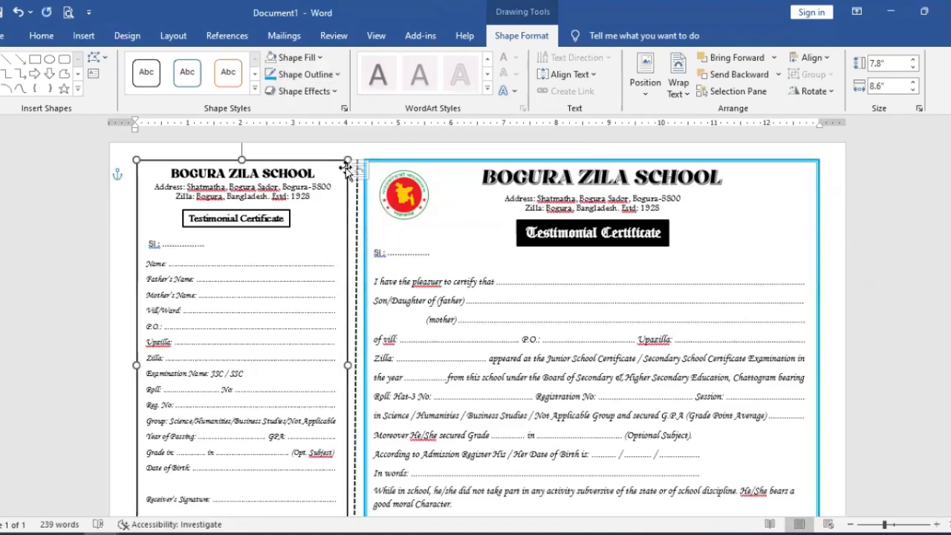
{"action": "left_click", "coordinate": [270, 75]}
{"action": "left_click", "coordinate": [453, 216]}
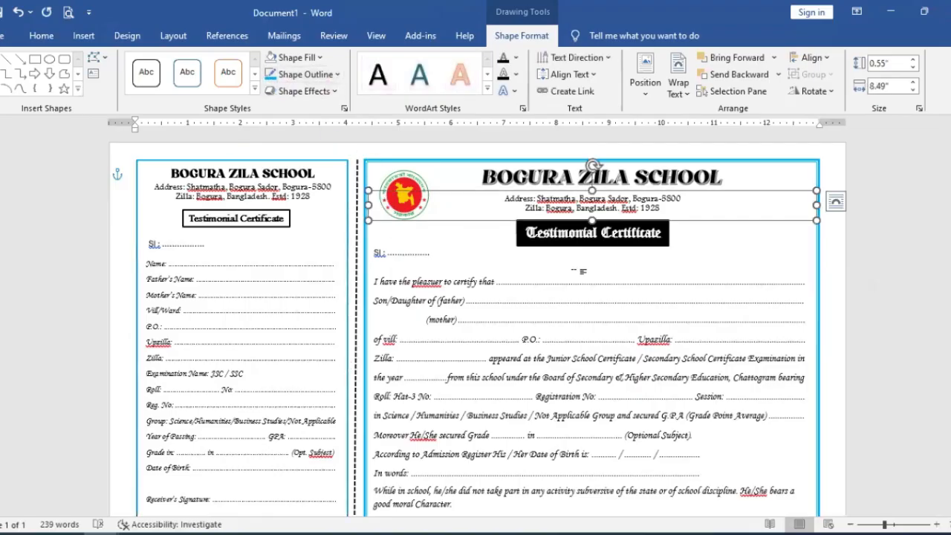
{"action": "left_click", "coordinate": [676, 285]}
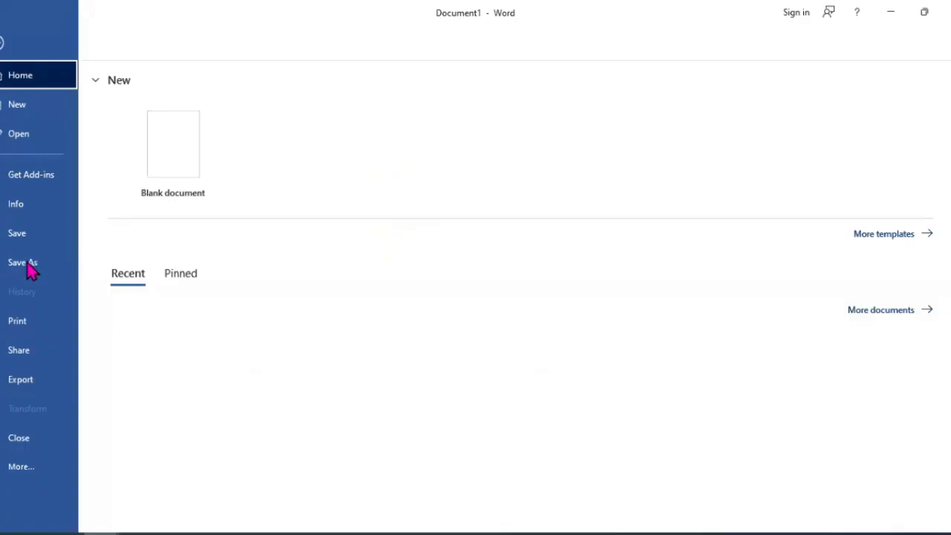
Step: Save the certificate as a Word Document named Doc1 in the Downloads folder
{"action": "left_click", "coordinate": [74, 260]}
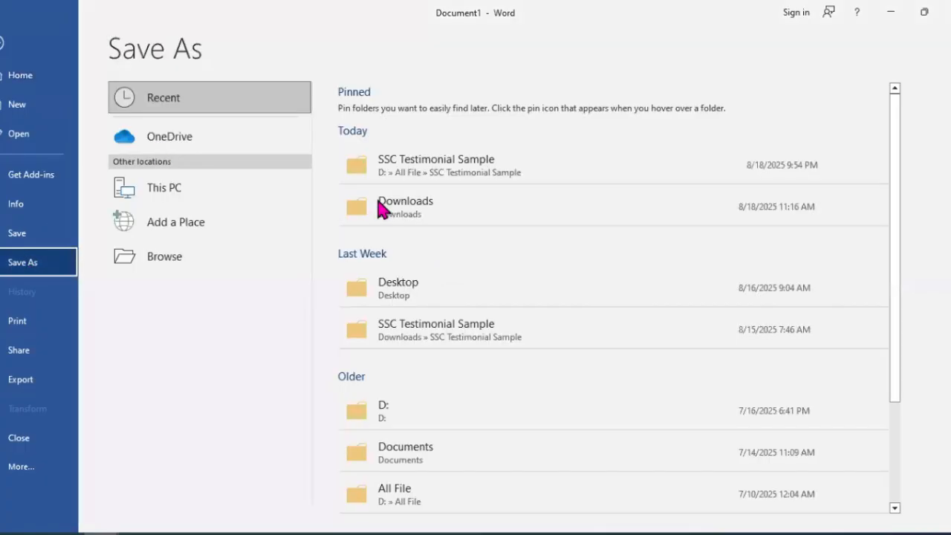
{"action": "left_click", "coordinate": [420, 218]}
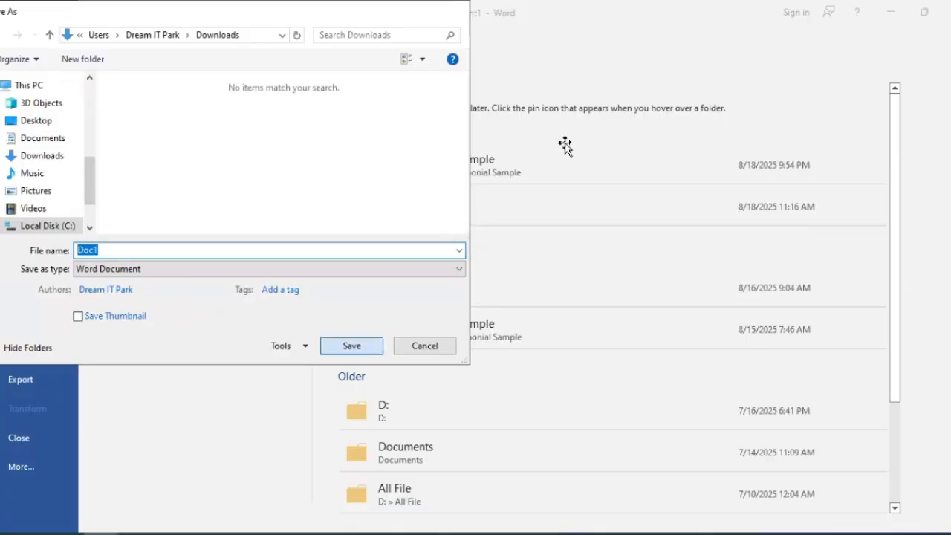
{"action": "key", "text": "Return"}
{"action": "scroll", "coordinate": [884, 249], "scroll_direction": "down", "scroll_amount": 1}
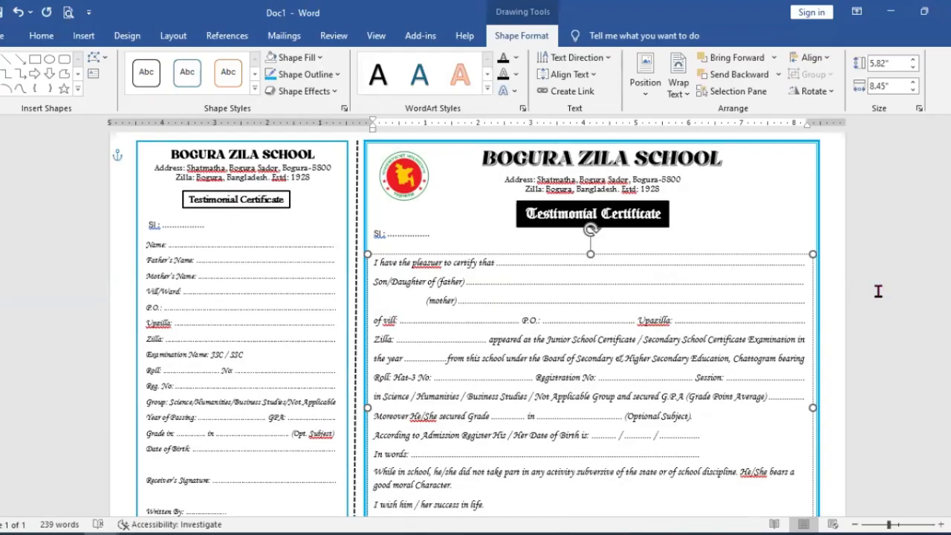
{"action": "scroll", "coordinate": [892, 297], "scroll_direction": "down", "scroll_amount": 2}
{"action": "left_click", "coordinate": [373, 217]}
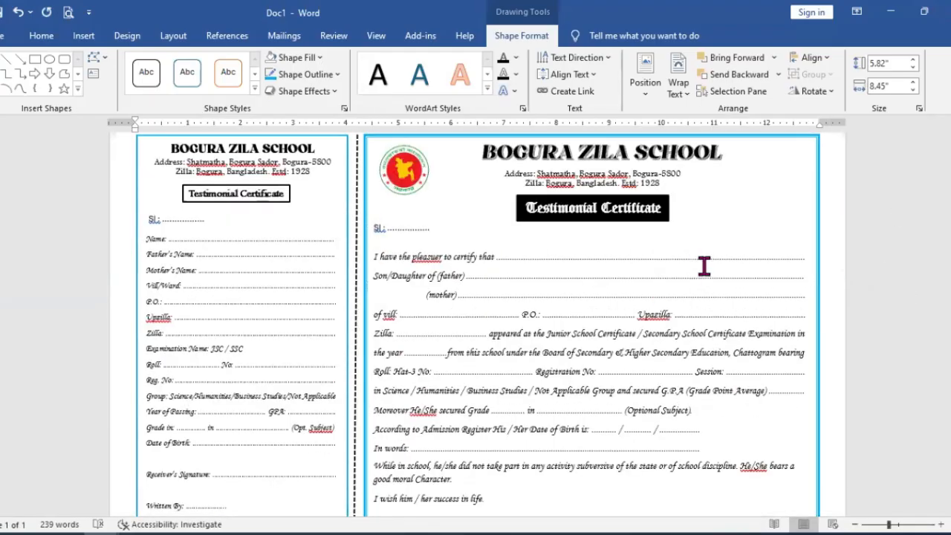
{"action": "left_click", "coordinate": [705, 268]}
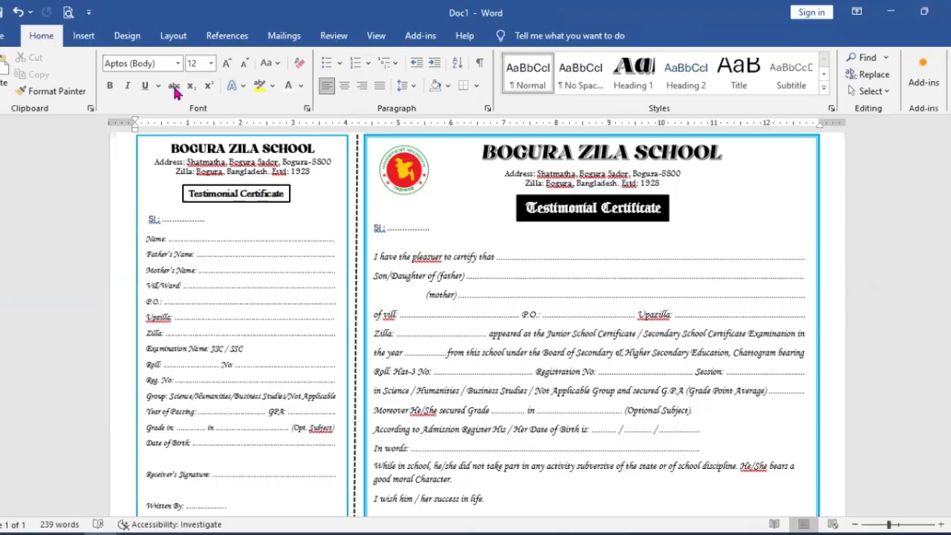
{"action": "left_click", "coordinate": [92, 38]}
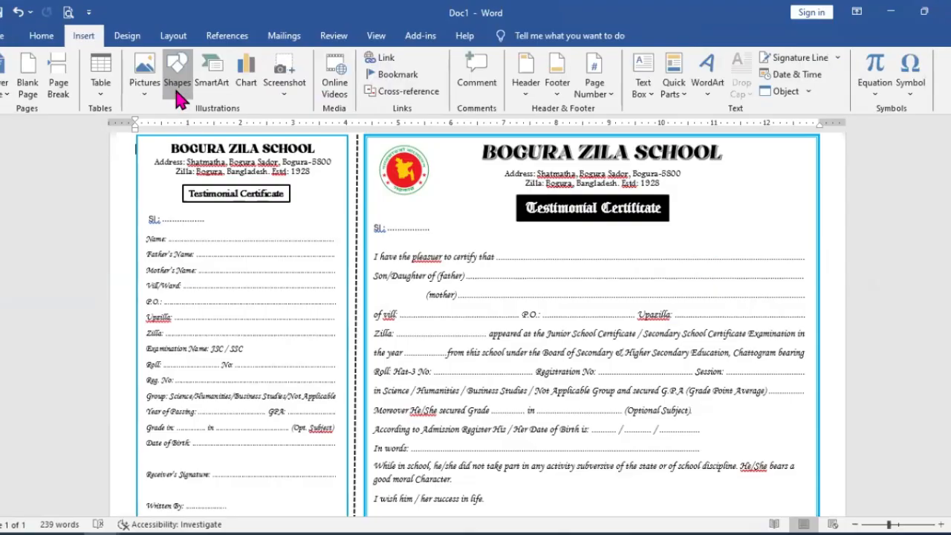
{"action": "left_click", "coordinate": [176, 73]}
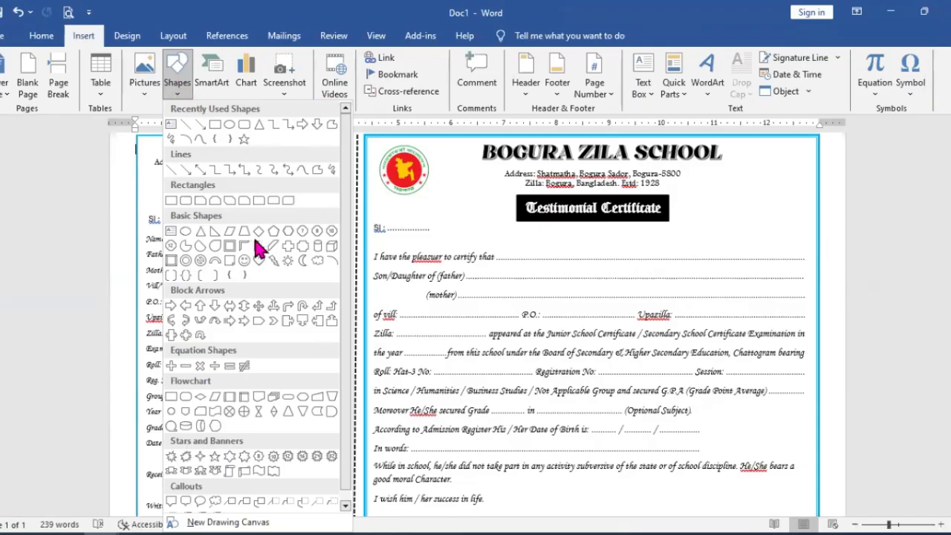
{"action": "left_click", "coordinate": [435, 220]}
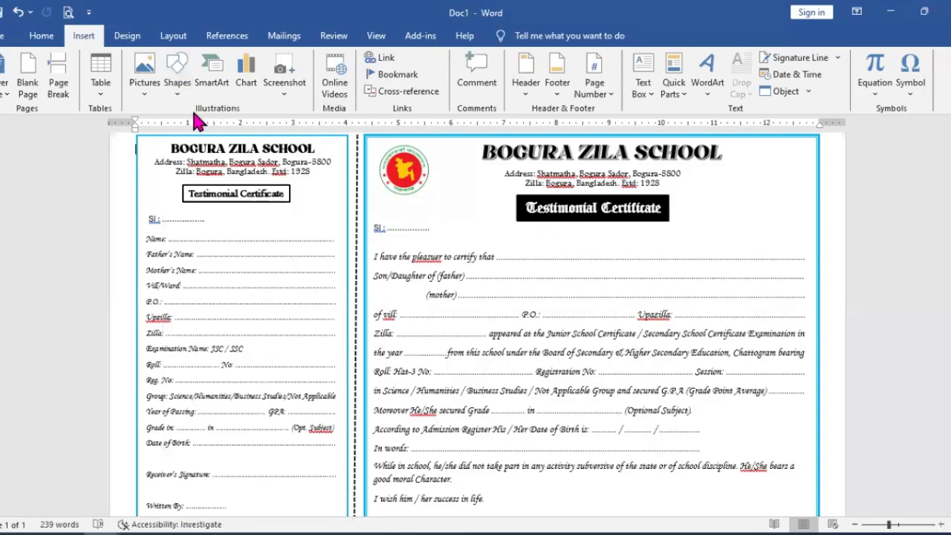
{"action": "left_click", "coordinate": [41, 36]}
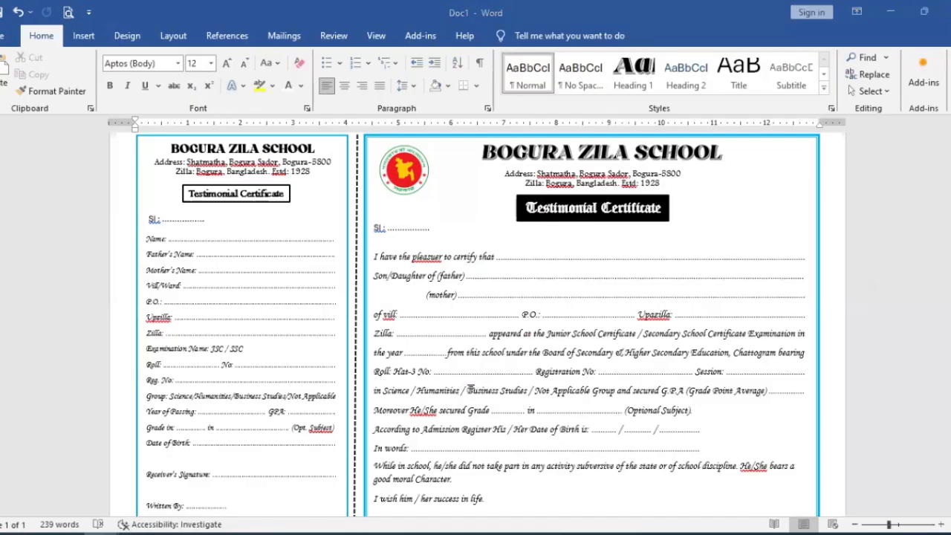
Step: Create a new blank document and enlarge its view moderately
{"action": "key", "text": "ctrl+n"}
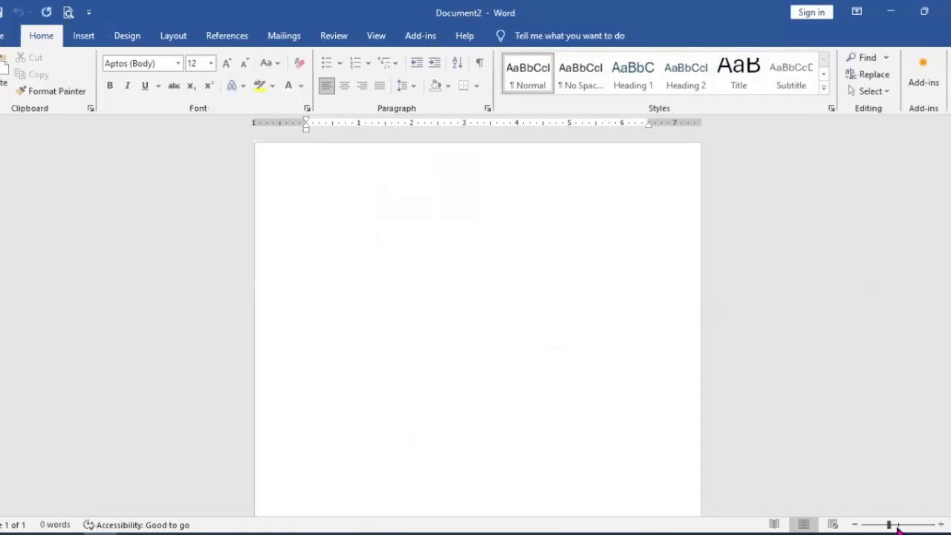
{"action": "left_click", "coordinate": [896, 525]}
{"action": "left_click", "coordinate": [908, 525]}
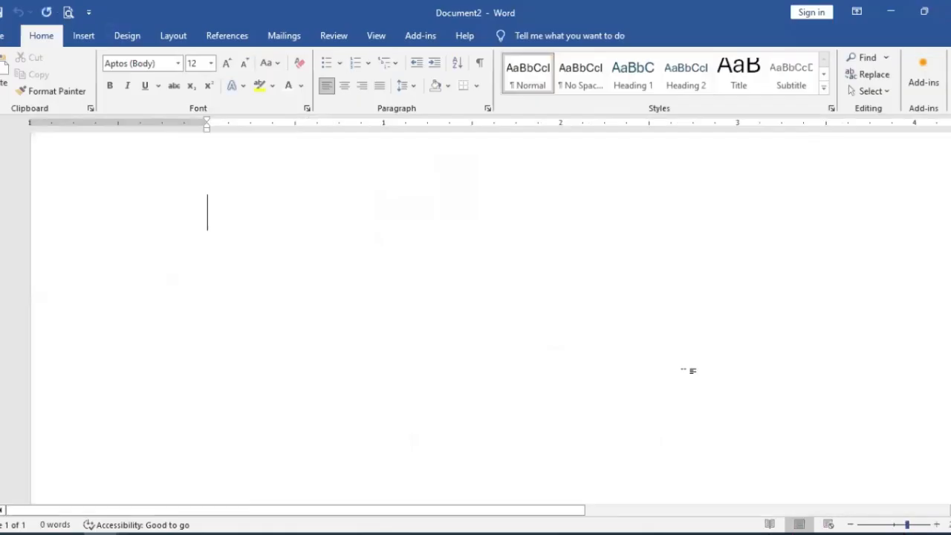
{"action": "scroll", "coordinate": [490, 319], "scroll_direction": "up", "scroll_amount": 1}
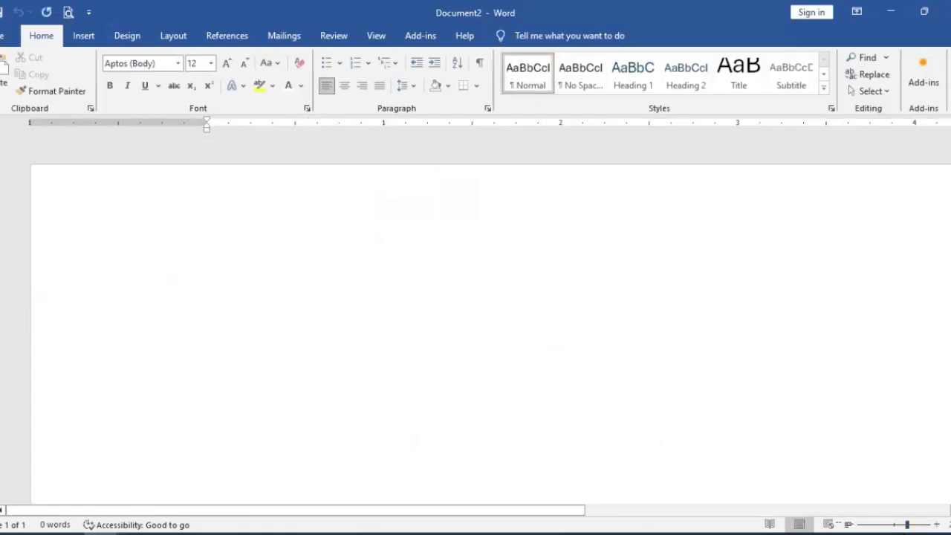
{"action": "left_click", "coordinate": [896, 525]}
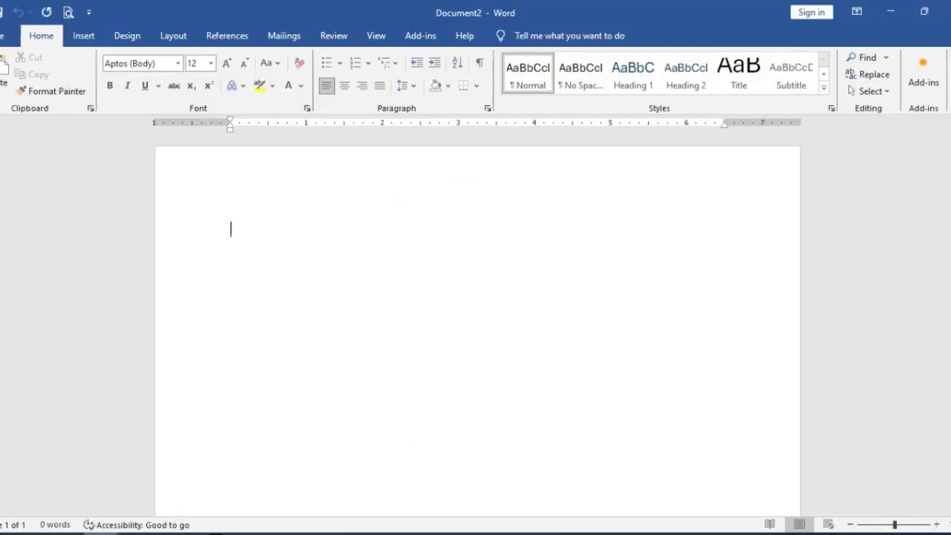
{"action": "left_click", "coordinate": [820, 530]}
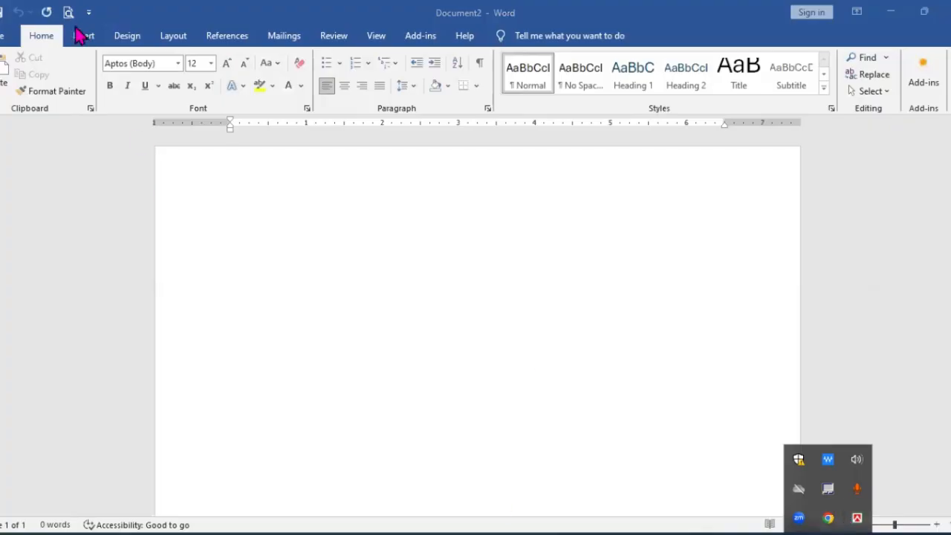
{"action": "key", "text": "Escape"}
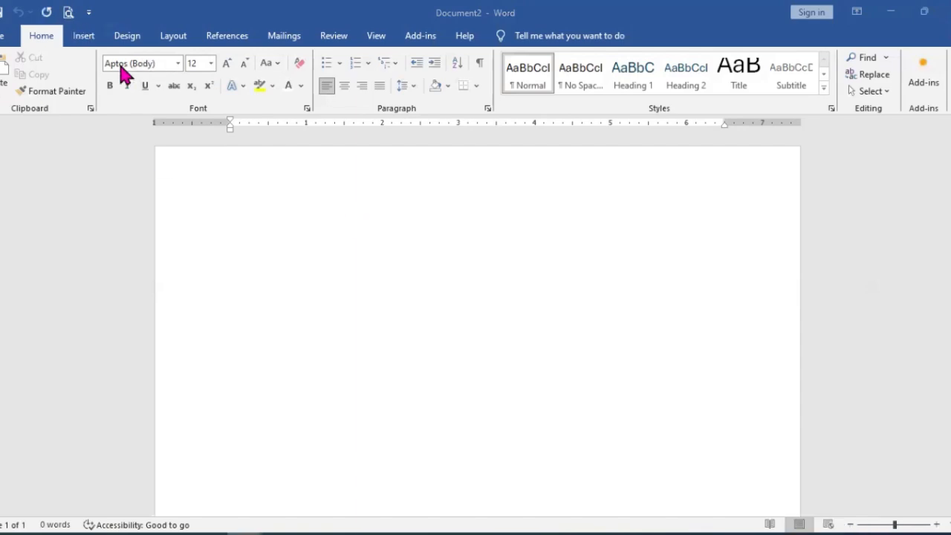
Step: Set the font of the blank document to SutonnyMJ
{"action": "left_click", "coordinate": [179, 64]}
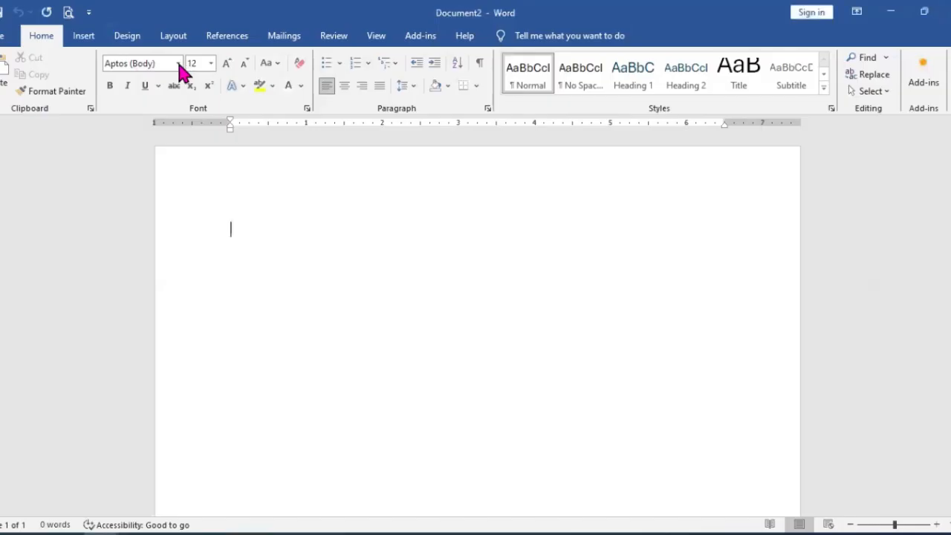
{"action": "left_click", "coordinate": [179, 64]}
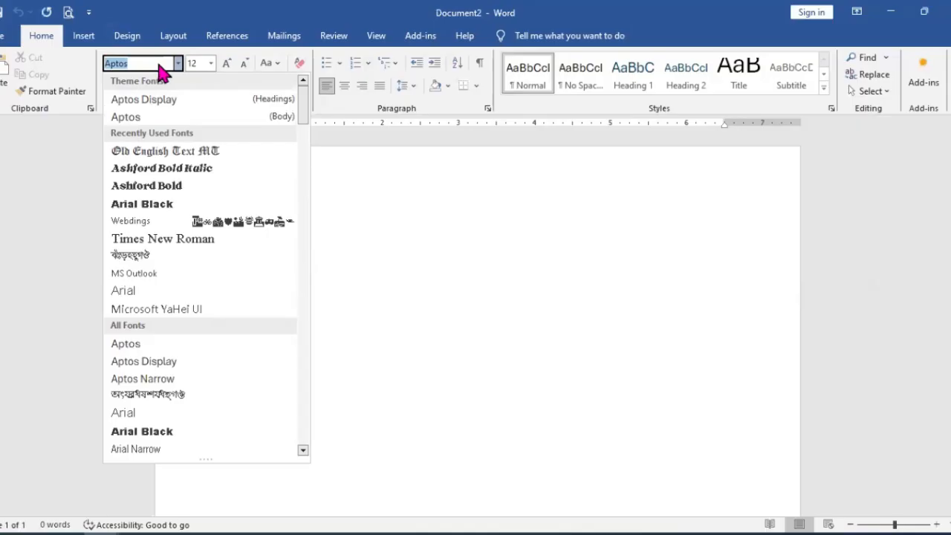
{"action": "type", "text": "SutonnyMJ"}
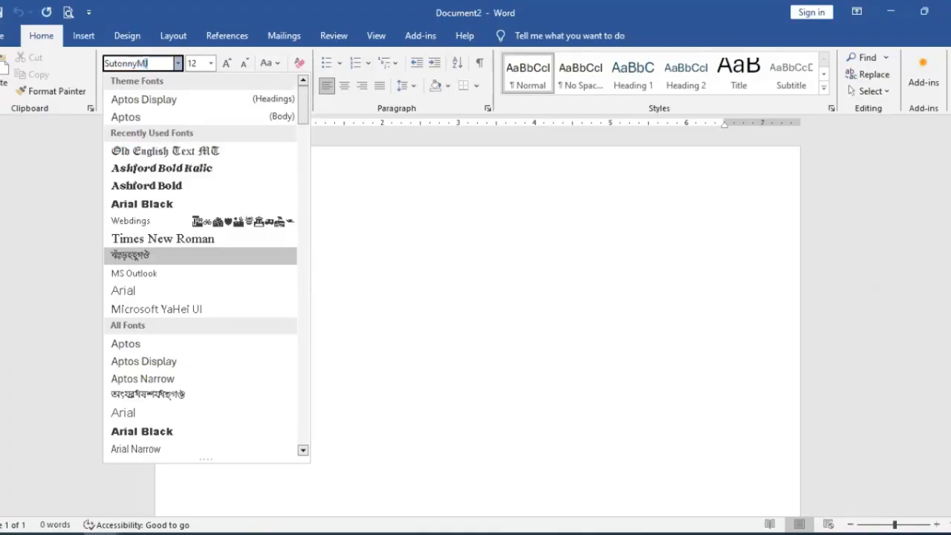
{"action": "key", "text": "Return"}
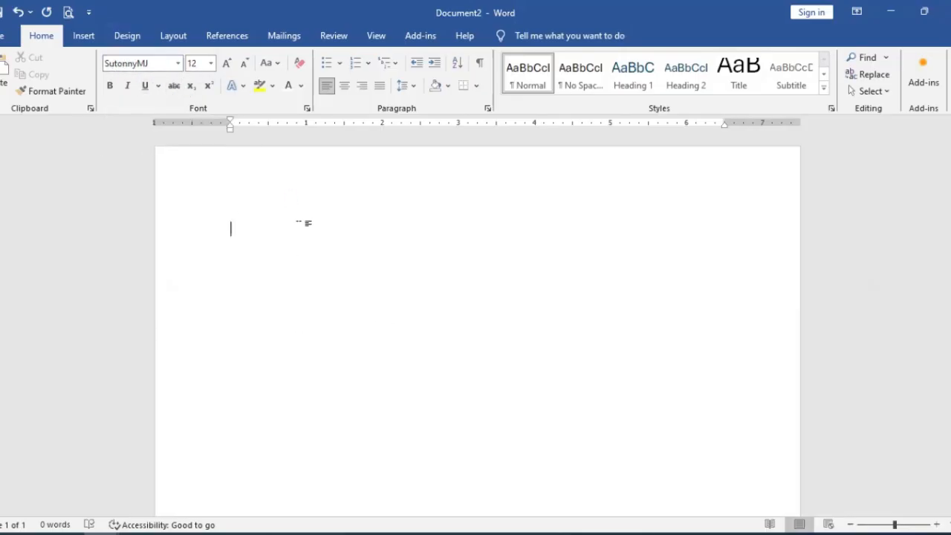
Step: Try out individual Bangla letters in the SutonnyMJ font and delete them again
{"action": "scroll", "coordinate": [332, 223], "scroll_direction": "up", "scroll_amount": 4}
{"action": "scroll", "coordinate": [331, 282], "scroll_direction": "up", "scroll_amount": 2}
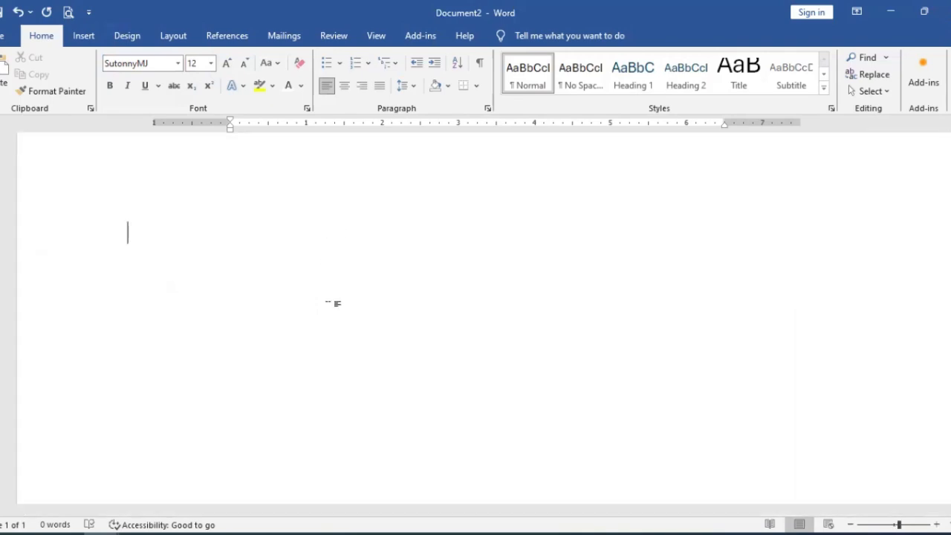
{"action": "type", "text": "ক"}
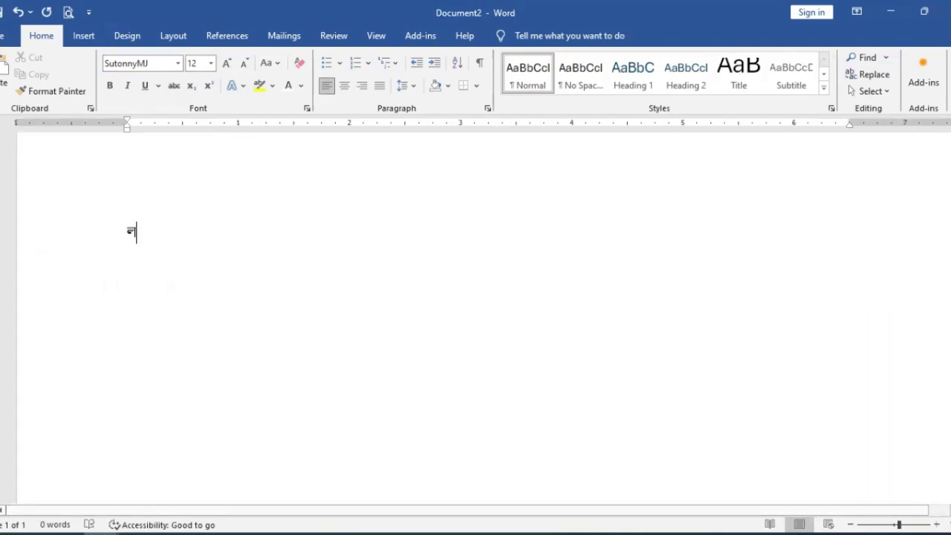
{"action": "key", "text": "BackSpace"}
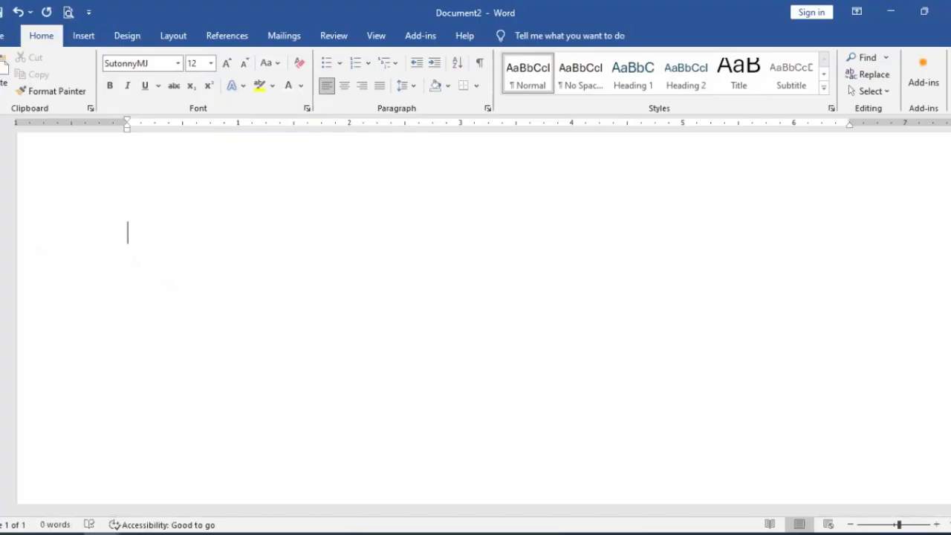
{"action": "type", "text": "ল"}
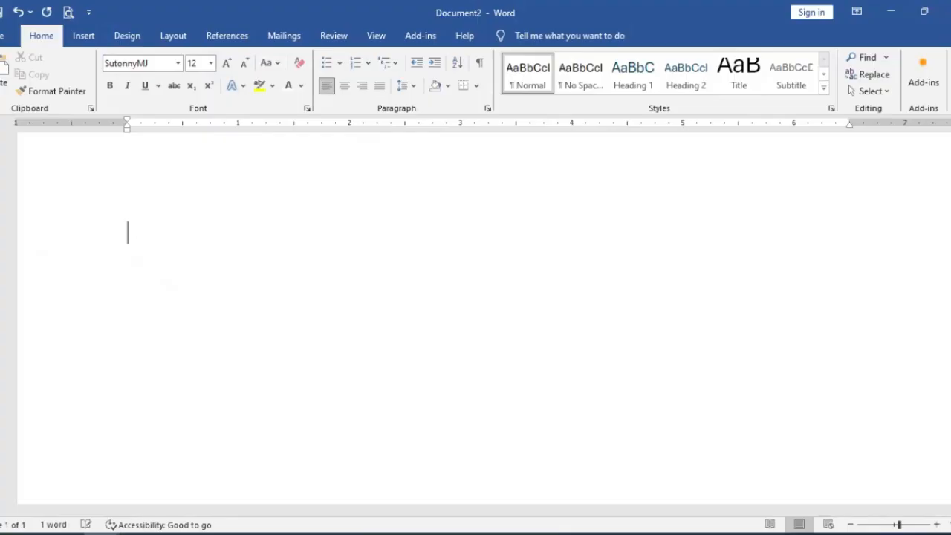
{"action": "key", "text": "BackSpace"}
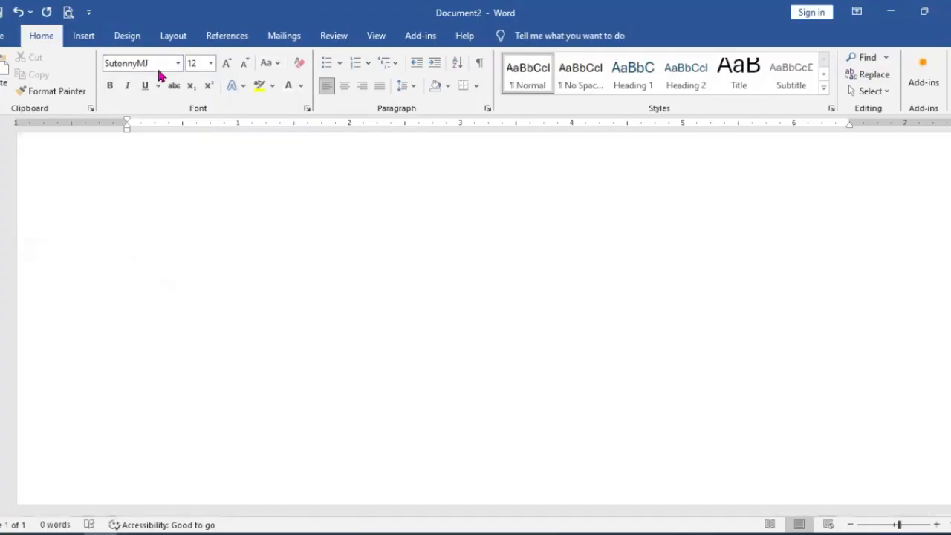
Step: Examine the input modes offered by the Bijoy keyboard utility and return to the document without choosing one
{"action": "left_click", "coordinate": [828, 530]}
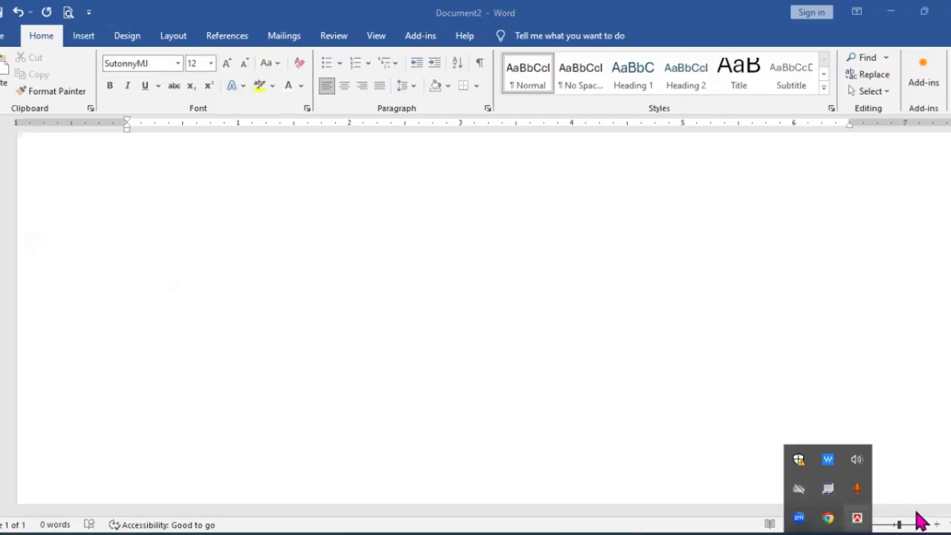
{"action": "right_click", "coordinate": [857, 520]}
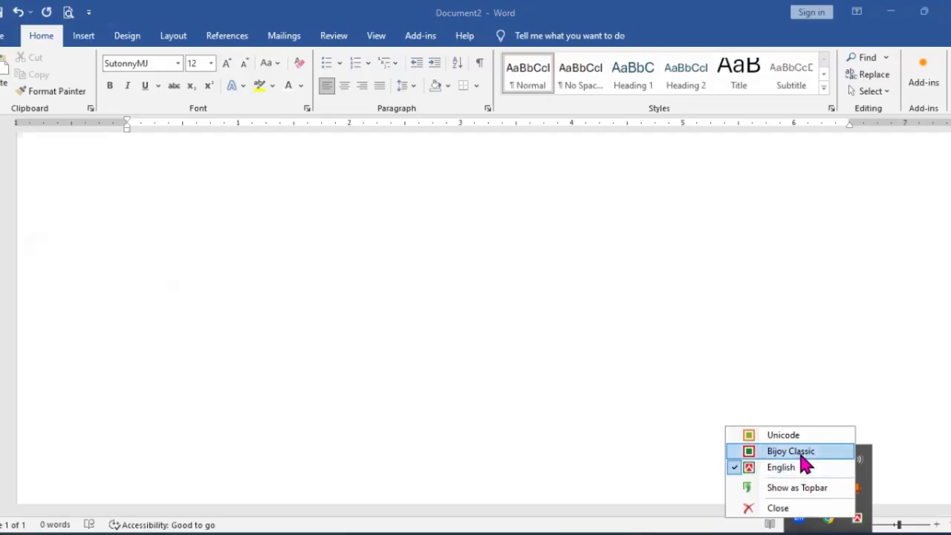
{"action": "left_click", "coordinate": [666, 438]}
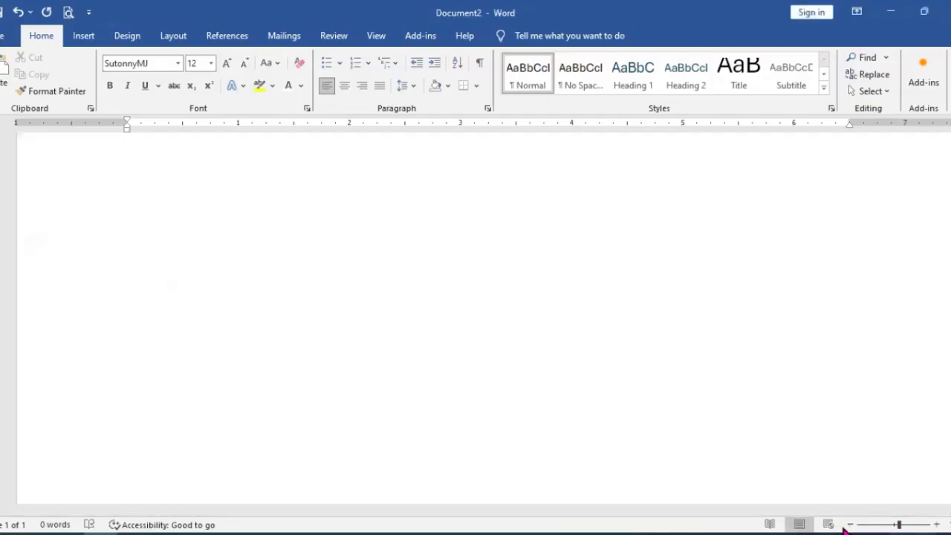
{"action": "left_click", "coordinate": [846, 529]}
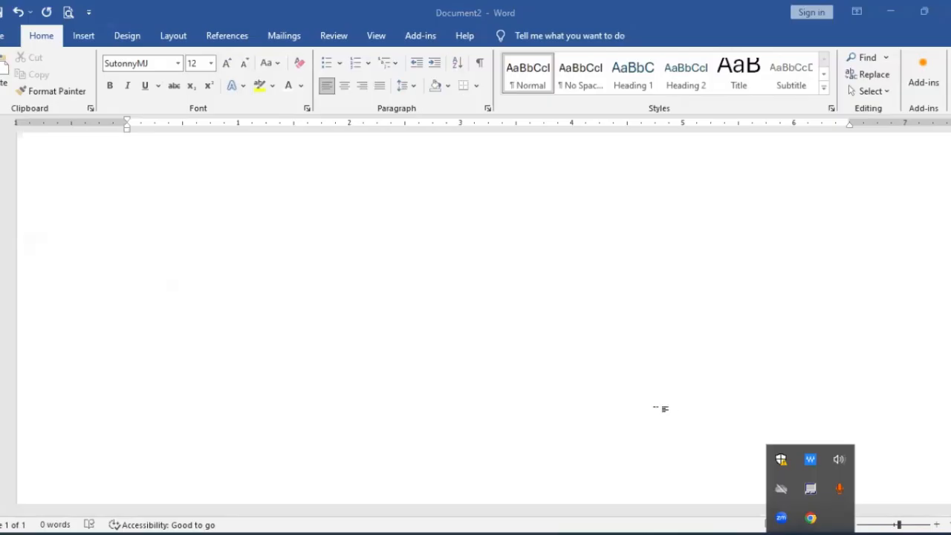
{"action": "left_click", "coordinate": [486, 275]}
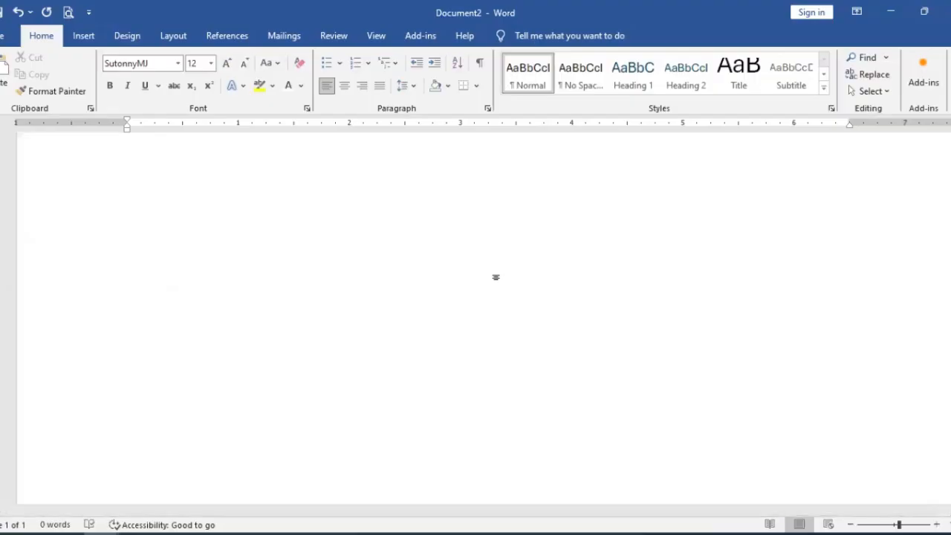
Step: Write "Ctrl + Alt + B" in Times New Roman on the first line and start a new line below it
{"action": "key", "text": "ctrl+alt+b"}
{"action": "type", "text": "C"}
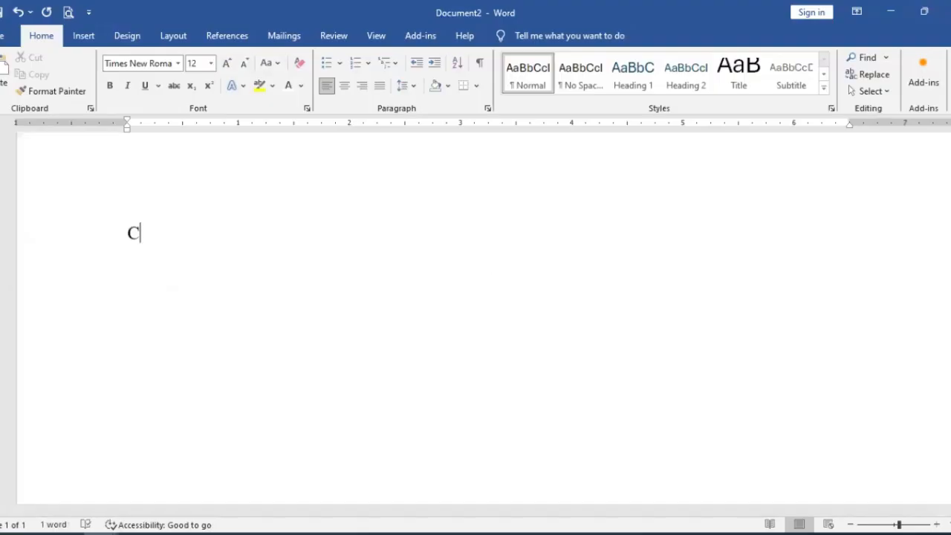
{"action": "type", "text": "trl + "}
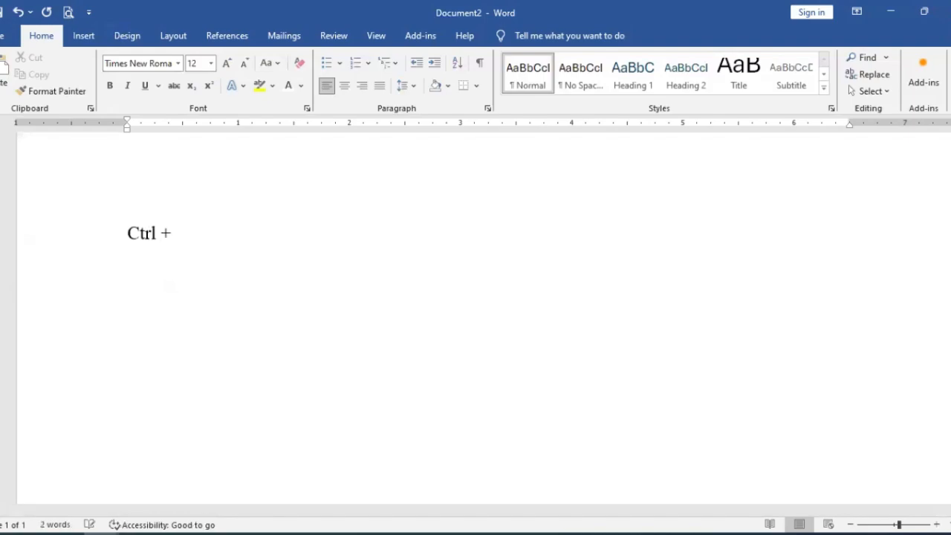
{"action": "type", "text": "Alt + "}
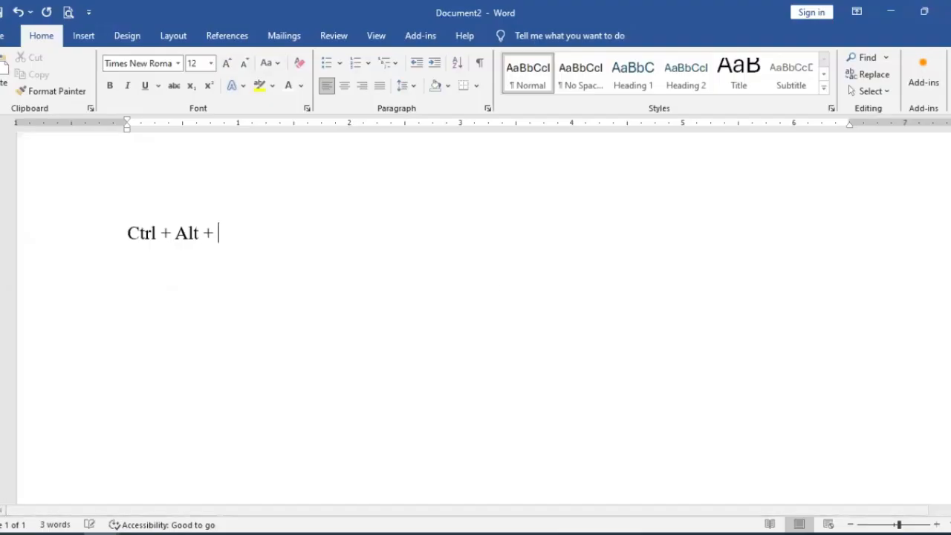
{"action": "type", "text": "B"}
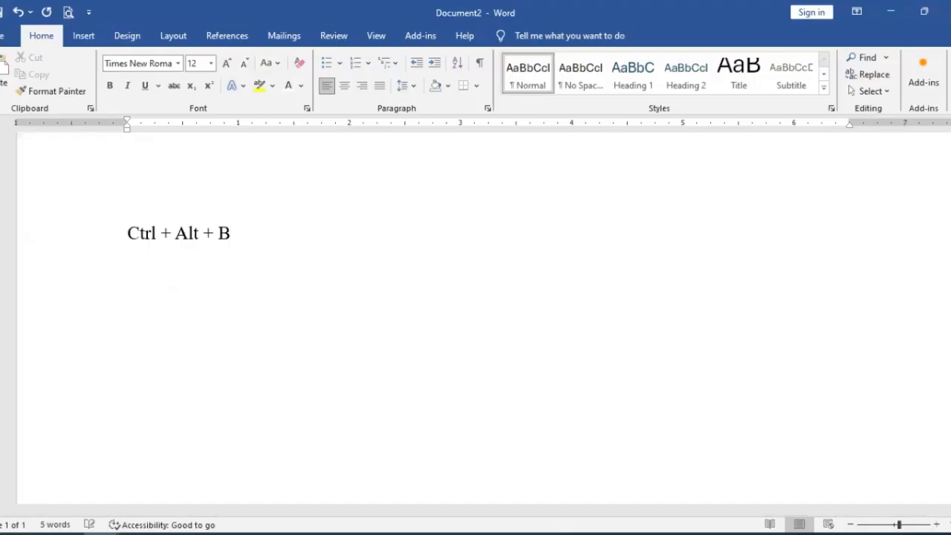
{"action": "key", "text": "Return"}
Step: Switch the input to Bijoy Classic and enter the Bangla letter ক in SutonnyMJ on the second line, deleting the extra test letters
{"action": "left_click", "coordinate": [830, 529]}
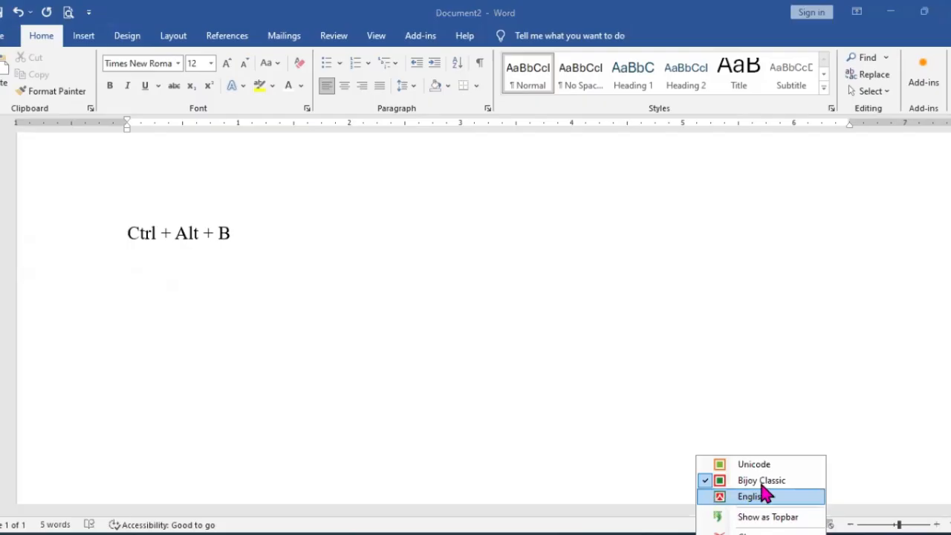
{"action": "left_click", "coordinate": [280, 269]}
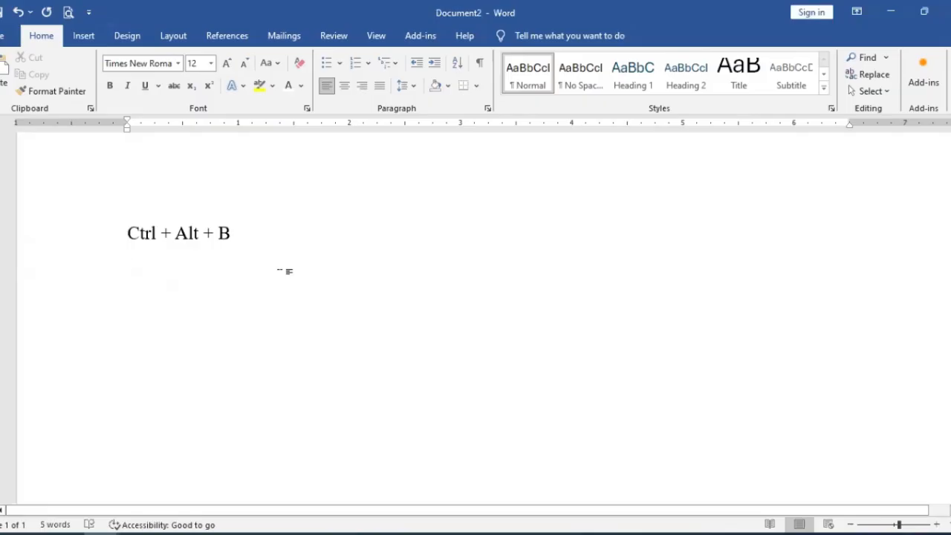
{"action": "key", "text": "ctrl+alt+b"}
{"action": "type", "text": "ক"}
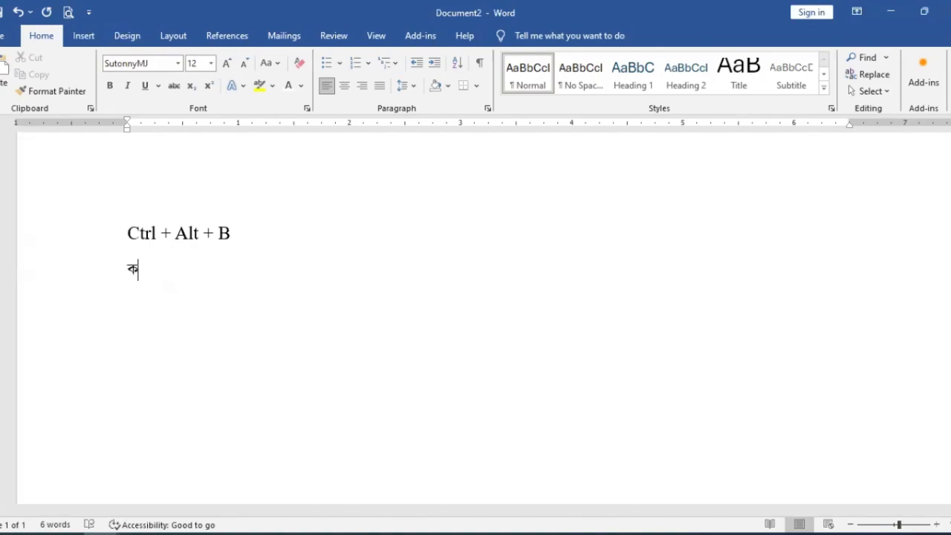
{"action": "type", "text": "জহগ"}
{"action": "key", "text": "BackSpace"}
{"action": "key", "text": "BackSpace"}
{"action": "key", "text": "BackSpace"}
{"action": "key", "text": "BackSpace"}
Step: Switch to Chrome and search Google for "Bijoy Keyboard" in a new tab
{"action": "left_click", "coordinate": [171, 531]}
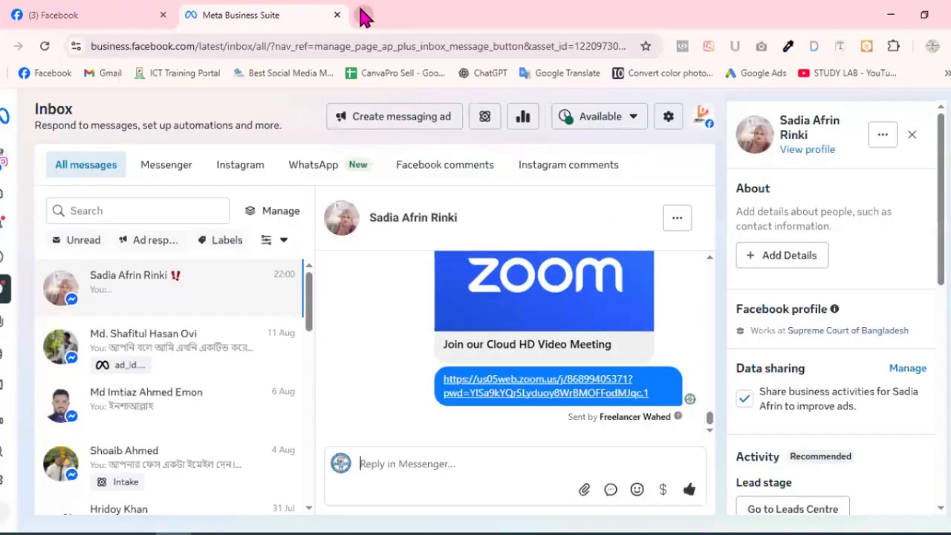
{"action": "key", "text": "ctrl+t"}
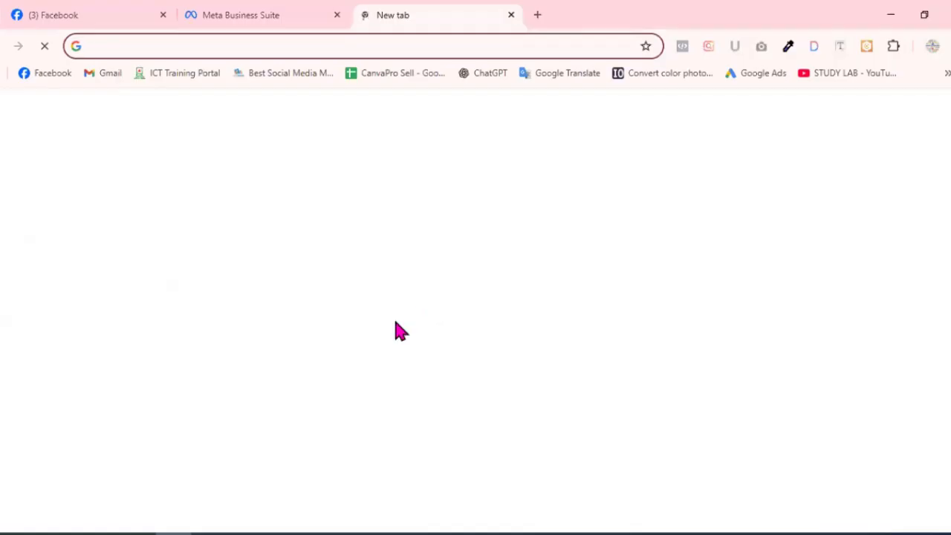
{"action": "left_click", "coordinate": [270, 364]}
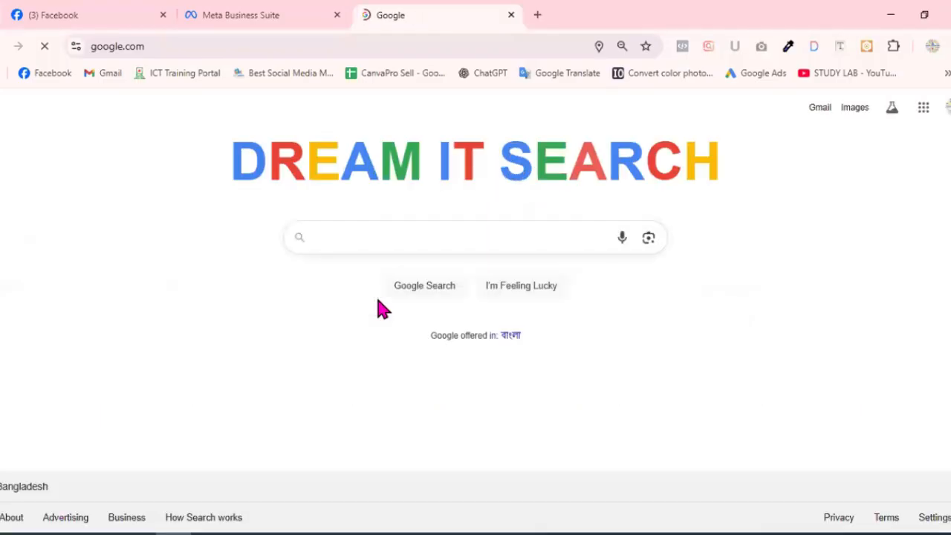
{"action": "type", "text": "B"}
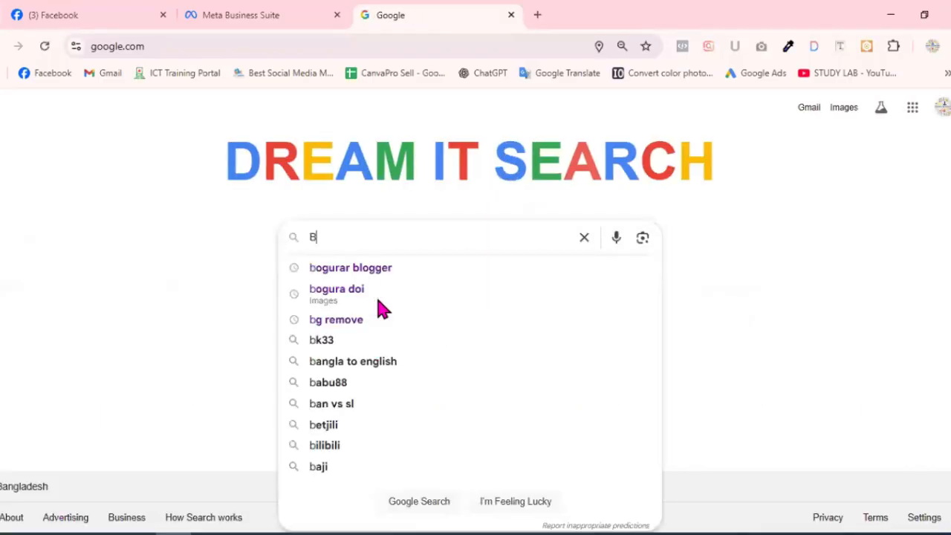
{"action": "type", "text": "ijoy "}
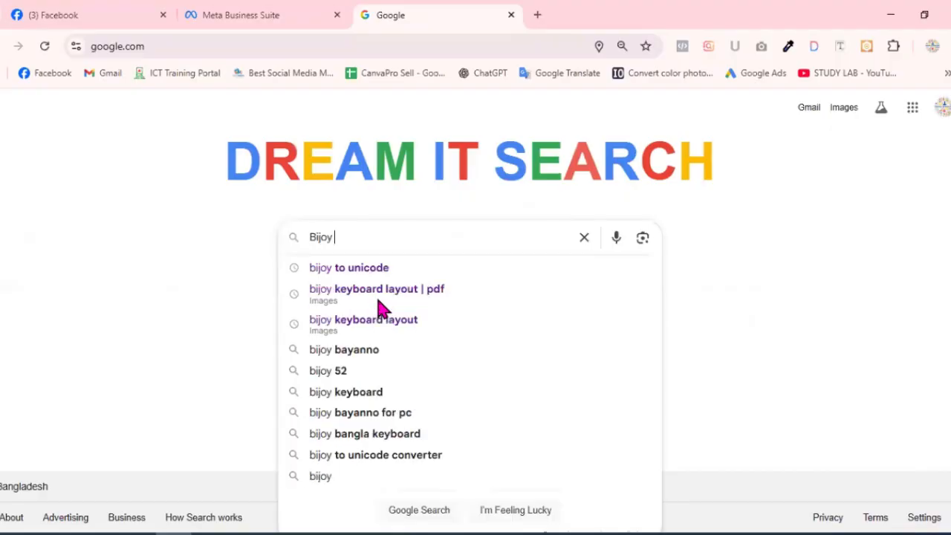
{"action": "type", "text": "Ke"}
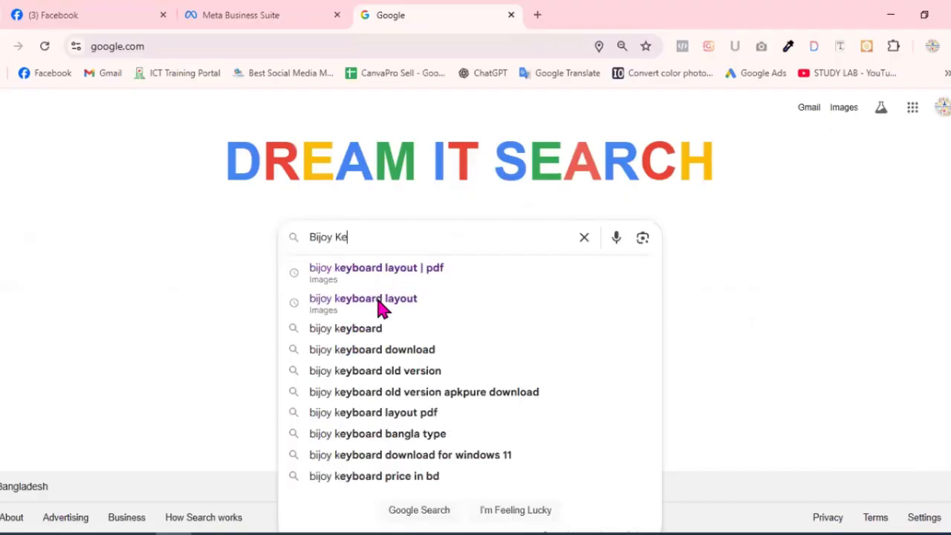
{"action": "type", "text": "yboard"}
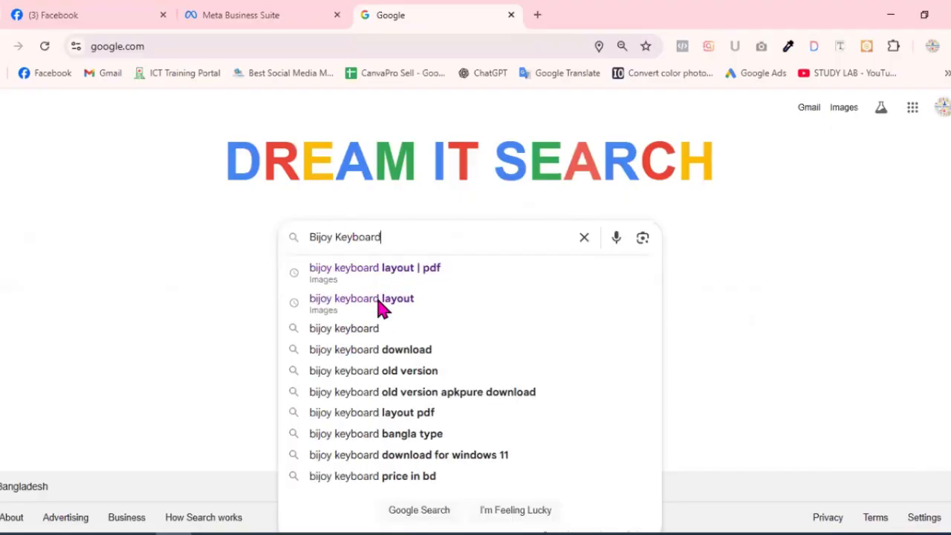
{"action": "key", "text": "Return"}
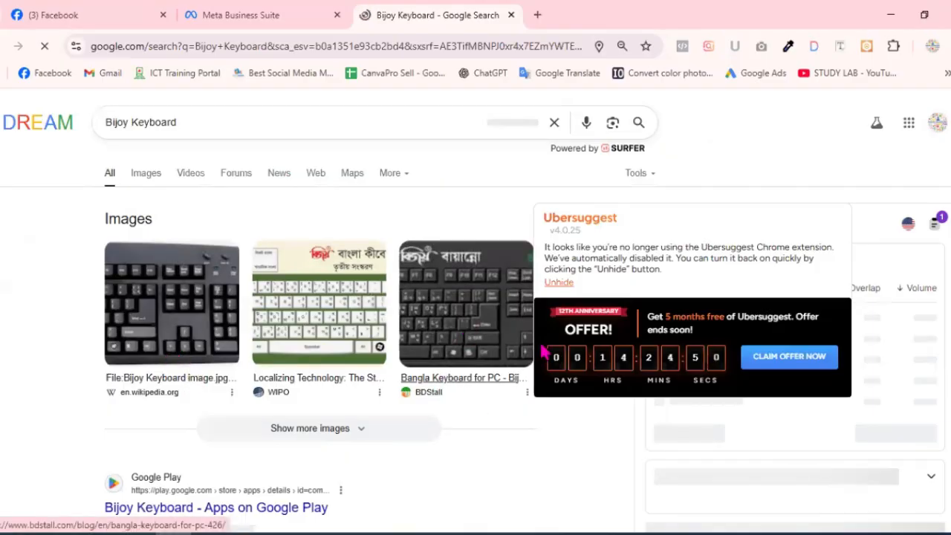
{"action": "right_click", "coordinate": [466, 320]}
{"action": "left_click", "coordinate": [544, 342]}
{"action": "left_click", "coordinate": [607, 15]}
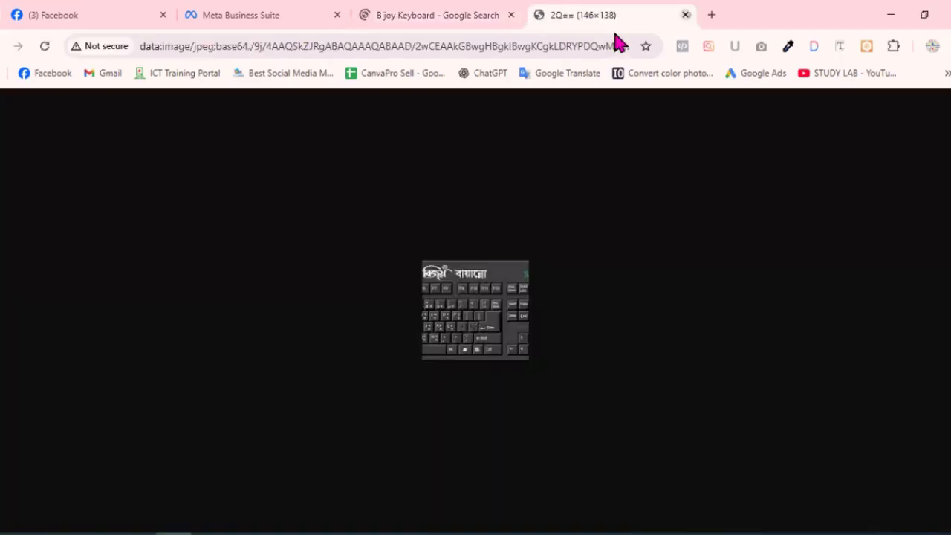
{"action": "key", "text": "ctrl+w"}
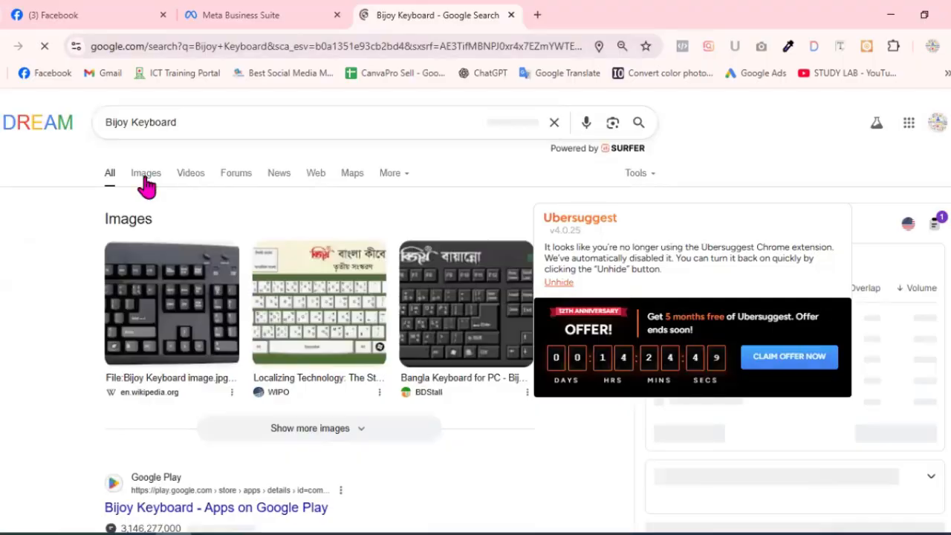
Step: Show the image results for Bijoy Keyboard and open the BDStall Bangla keyboard picture in its own tab
{"action": "left_click", "coordinate": [155, 191]}
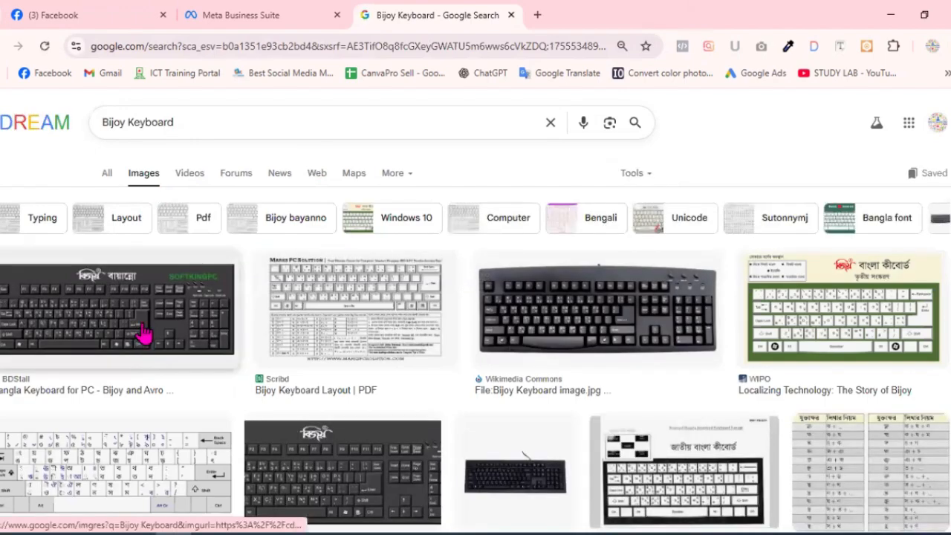
{"action": "left_click", "coordinate": [143, 334]}
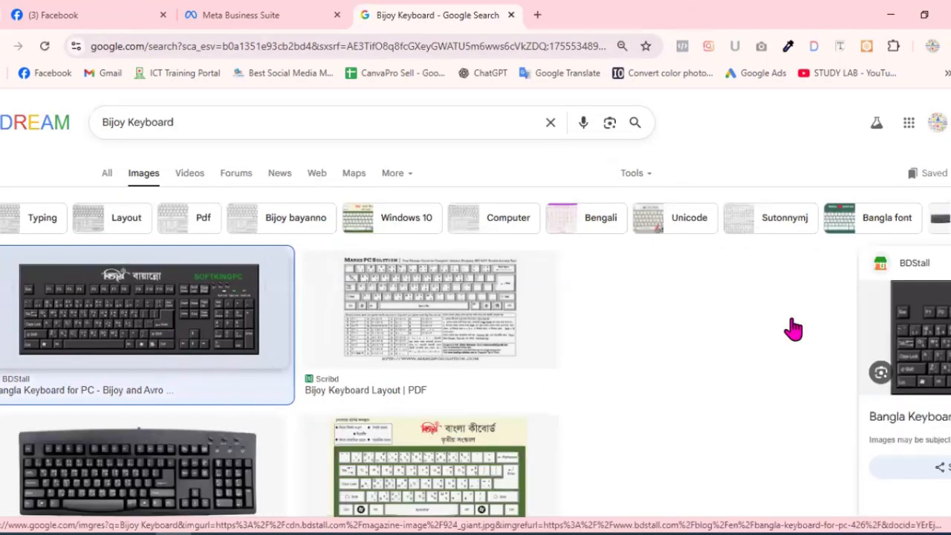
{"action": "right_click", "coordinate": [815, 394]}
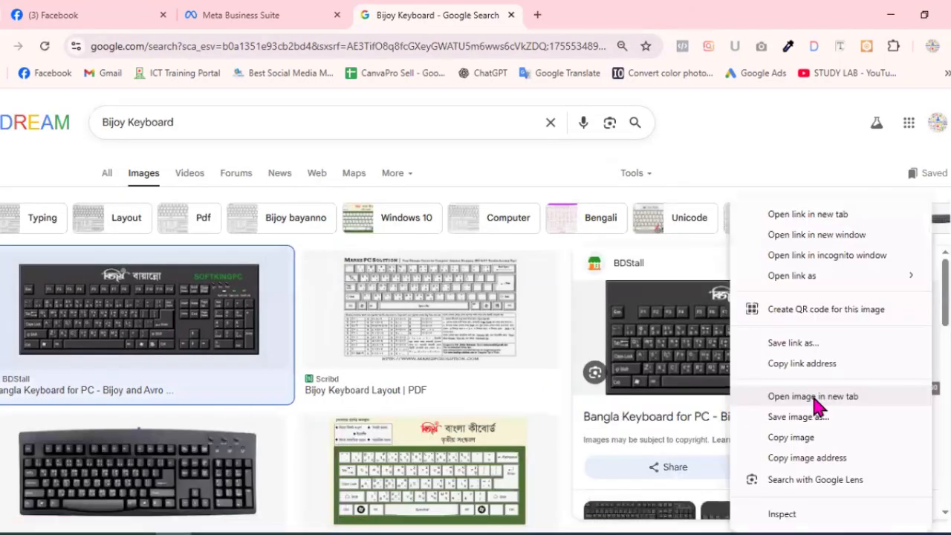
{"action": "left_click", "coordinate": [574, 11]}
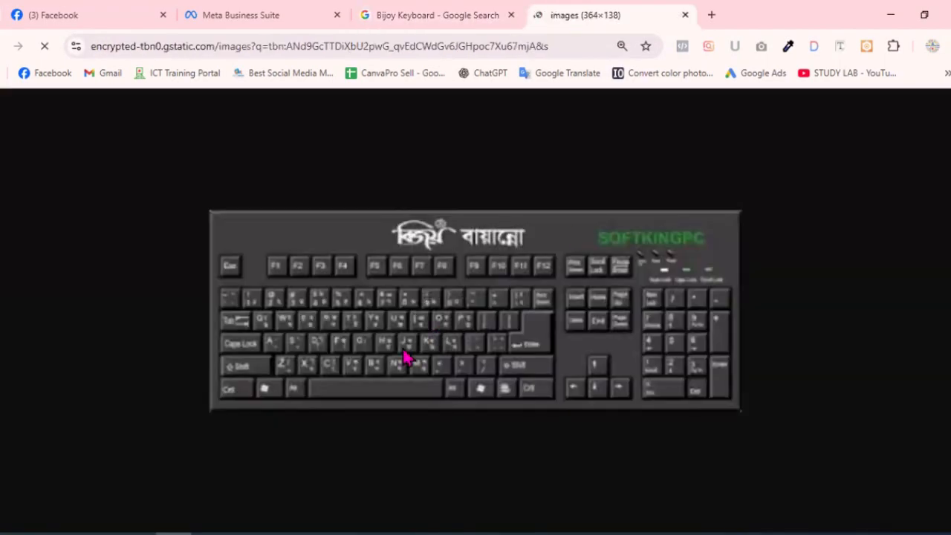
Step: Open the Wikimedia Commons Bijoy keyboard picture from the image results in its own tab and close the earlier BDStall image tab
{"action": "left_click", "coordinate": [454, 3]}
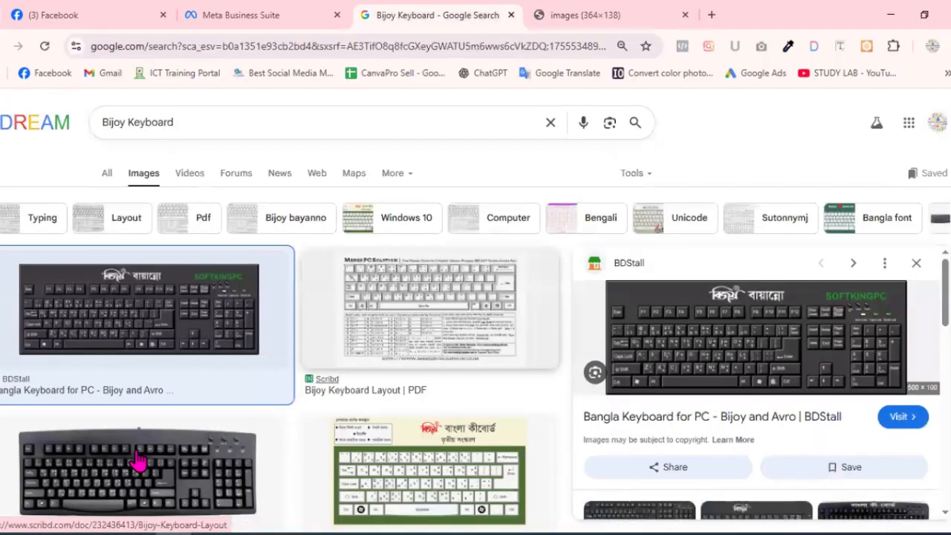
{"action": "scroll", "coordinate": [144, 339], "scroll_direction": "down", "scroll_amount": 2}
{"action": "left_click", "coordinate": [172, 377]}
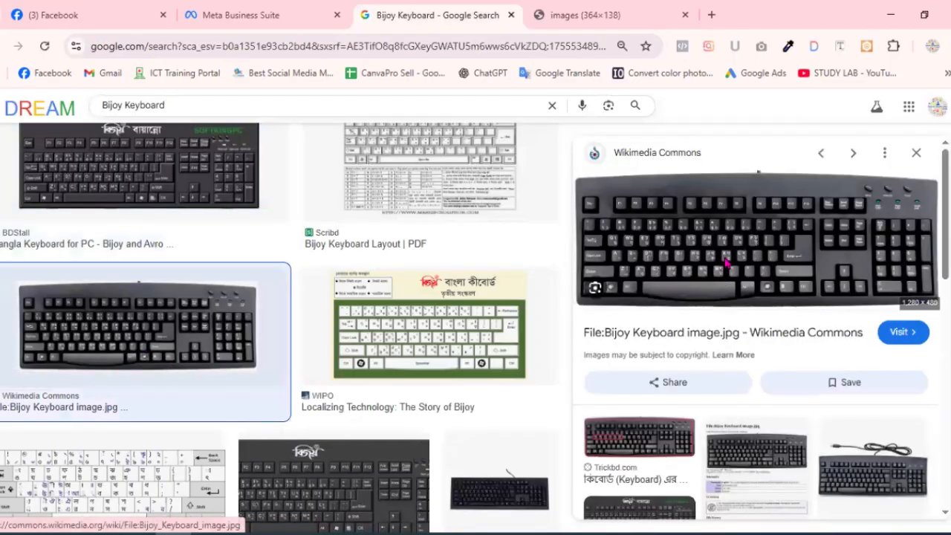
{"action": "right_click", "coordinate": [807, 409]}
{"action": "left_click", "coordinate": [715, 16]}
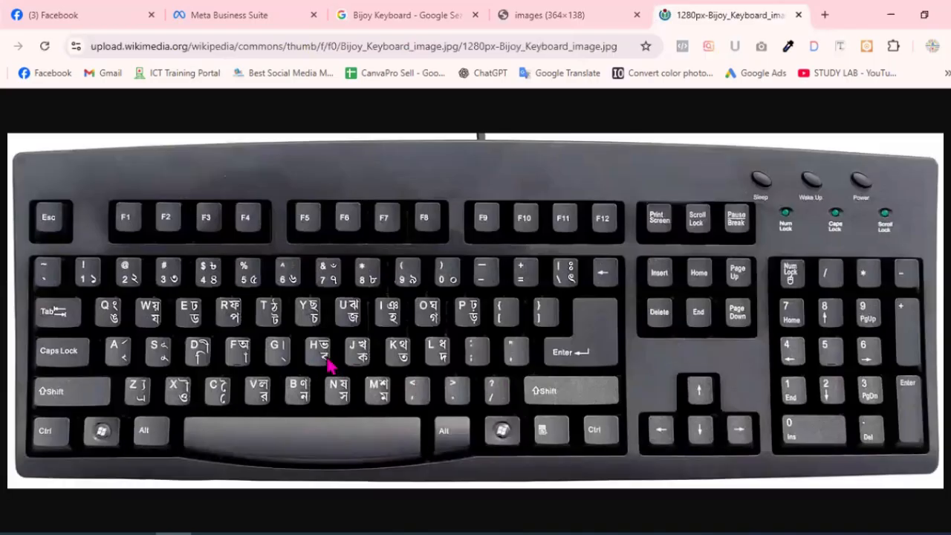
{"action": "left_click", "coordinate": [636, 16]}
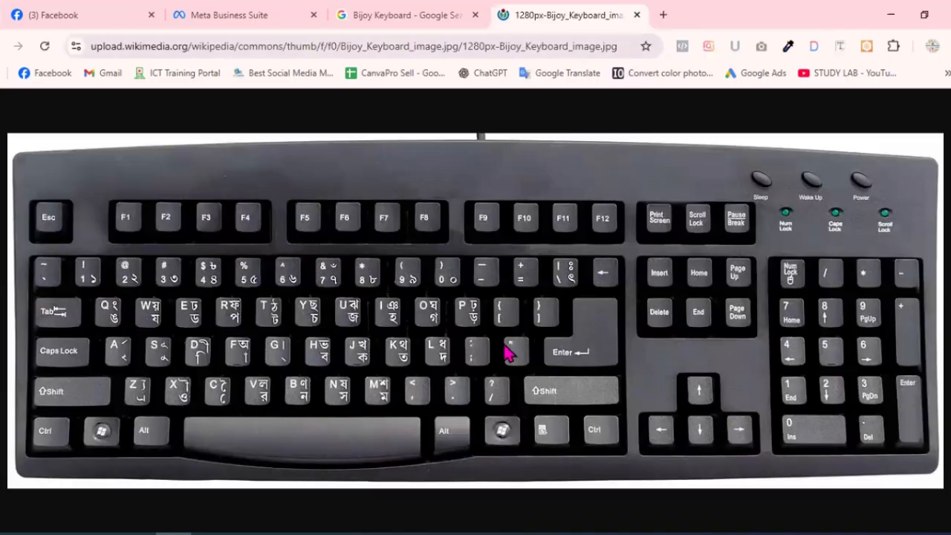
Step: Save the Wikimedia Bijoy keyboard image to the Downloads folder
{"action": "right_click", "coordinate": [578, 300]}
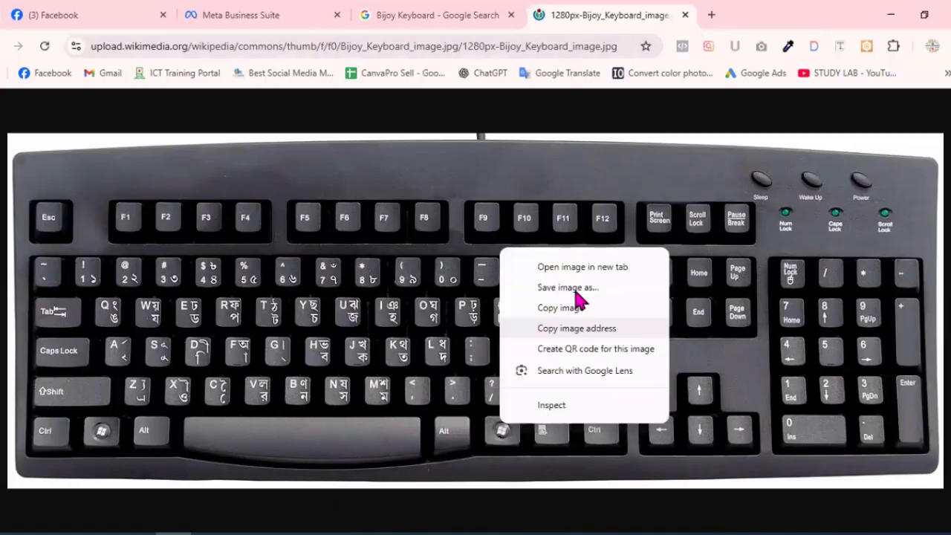
{"action": "left_click", "coordinate": [618, 450]}
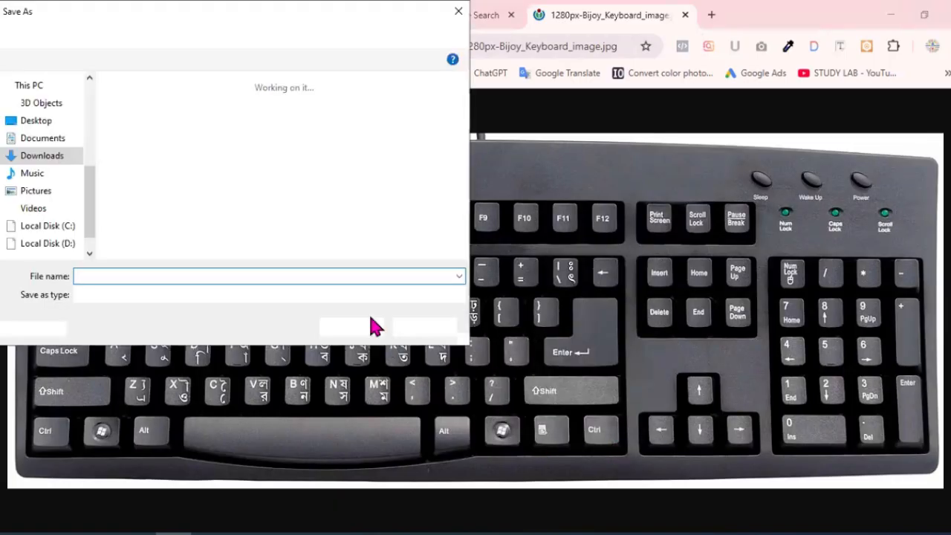
{"action": "key", "text": "Return"}
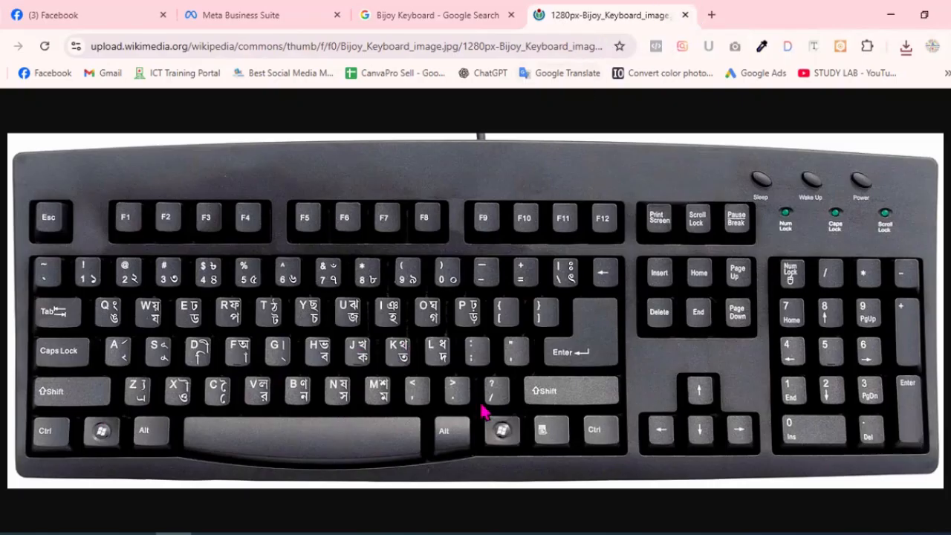
Step: Switch to Document2 in Word and replace the letter ক on the second line with the Bangla vowels অ আ
{"action": "mouse_move", "coordinate": [106, 531]}
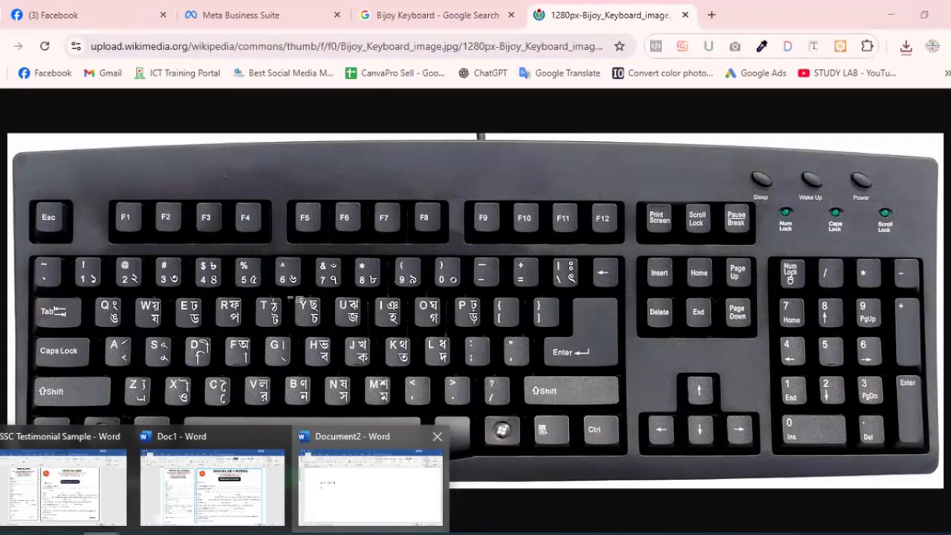
{"action": "left_click", "coordinate": [370, 483]}
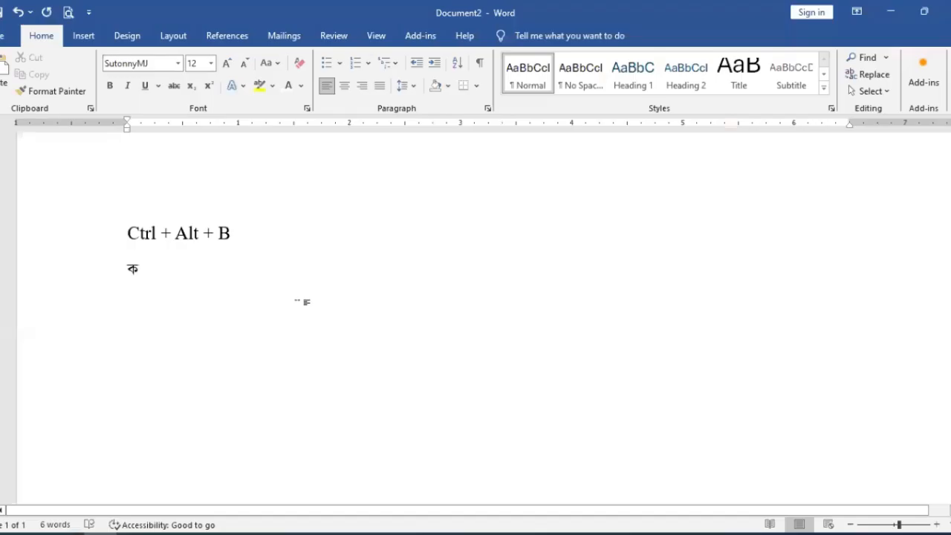
{"action": "key", "text": "BackSpace"}
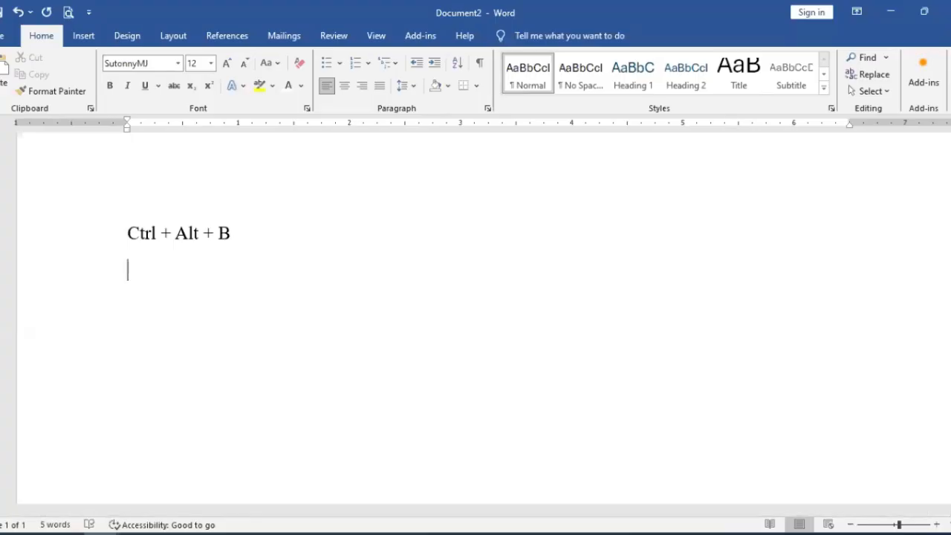
{"action": "type", "text": "অ"}
{"action": "key", "text": "BackSpace"}
{"action": "type", "text": "অ আ"}
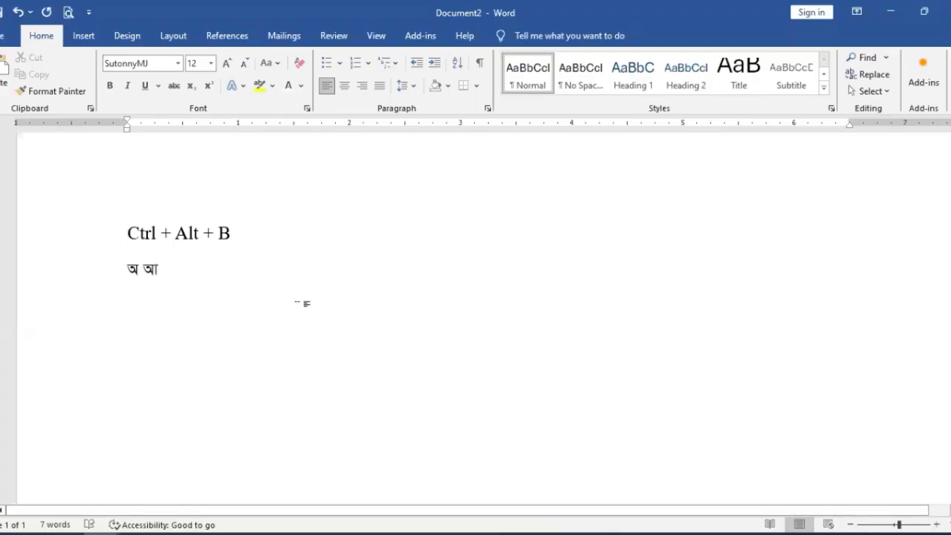
{"action": "type", "text": " ই ঈ উ"}
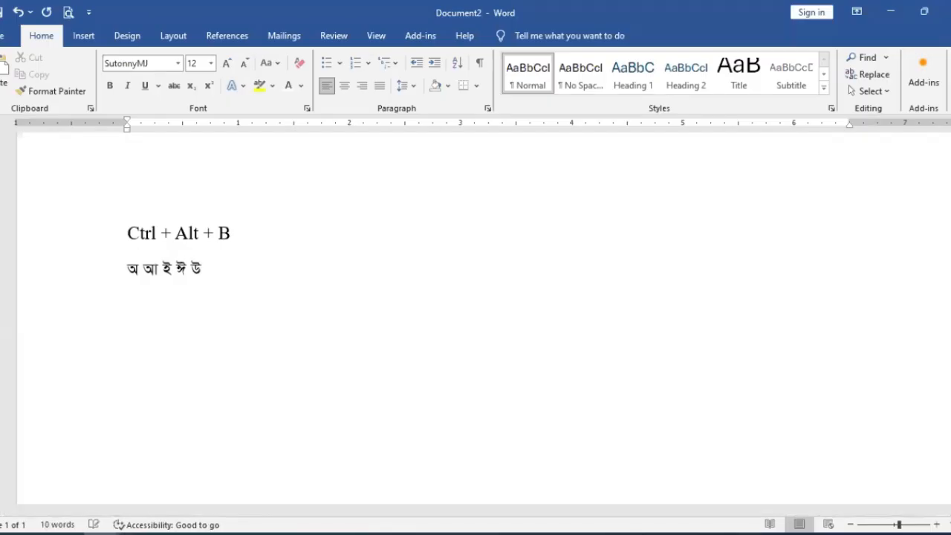
{"action": "type", "text": " ঊ ঋ এ"}
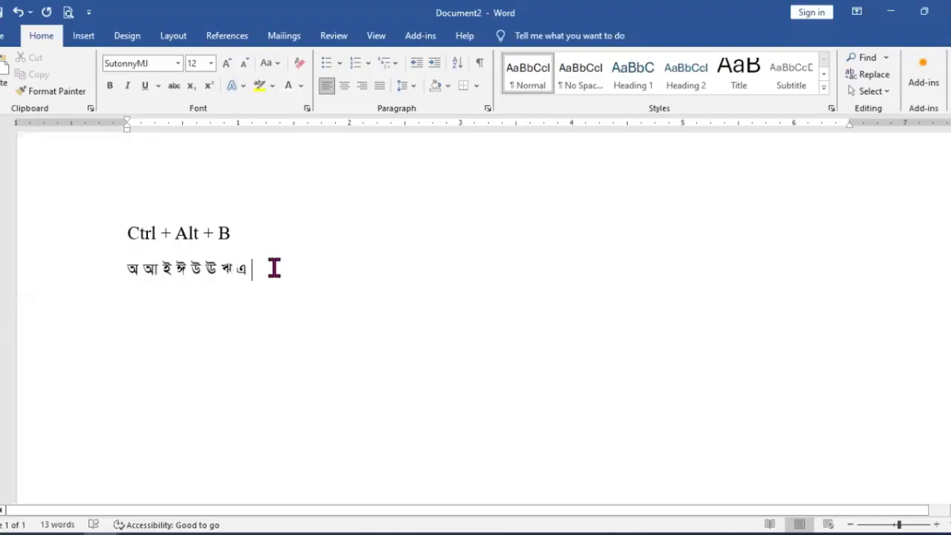
{"action": "left_click_drag", "start_coordinate": [252, 269], "coordinate": [128, 227]}
{"action": "left_click", "coordinate": [257, 291]}
{"action": "left_click_drag", "start_coordinate": [263, 273], "coordinate": [127, 226]}
{"action": "left_click", "coordinate": [276, 275]}
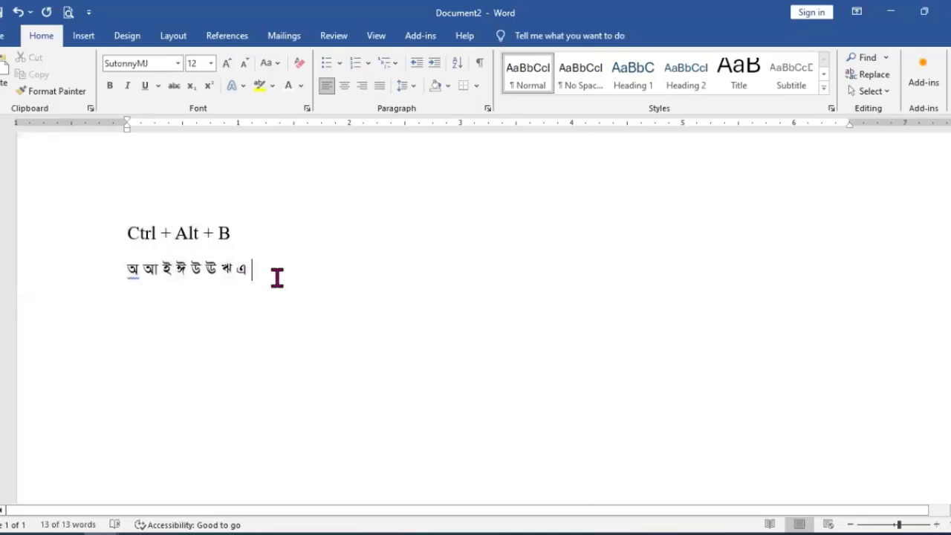
{"action": "left_click_drag", "start_coordinate": [292, 282], "coordinate": [128, 229]}
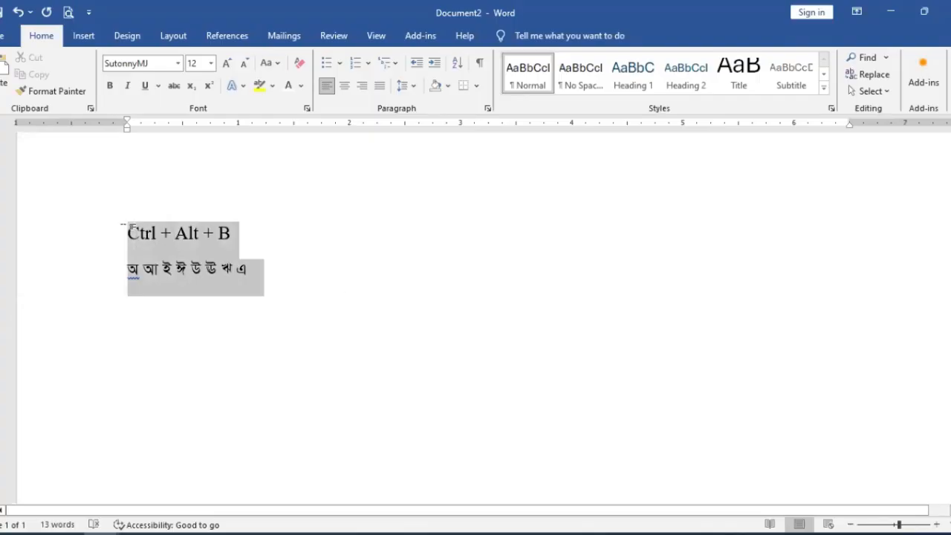
{"action": "left_click", "coordinate": [262, 272]}
{"action": "left_click_drag", "start_coordinate": [124, 272], "coordinate": [255, 270]}
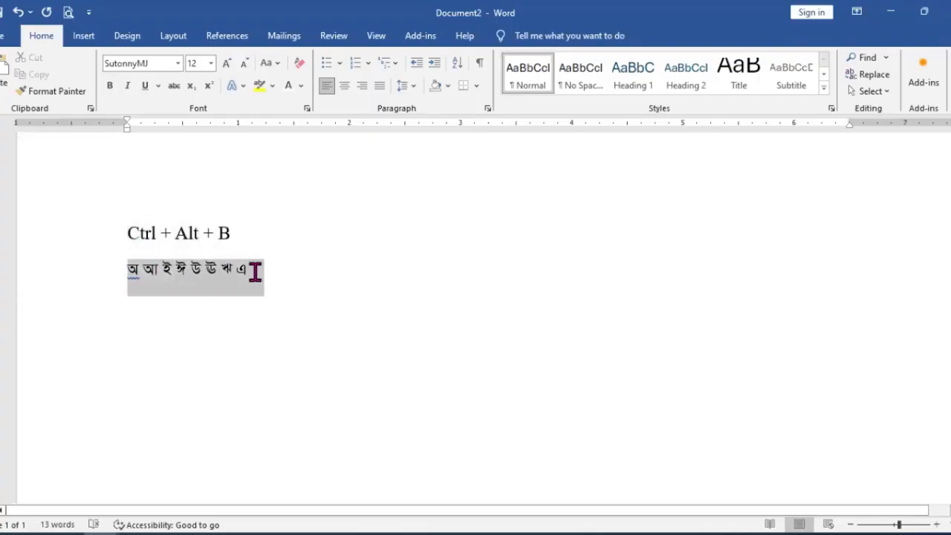
{"action": "left_click", "coordinate": [301, 279]}
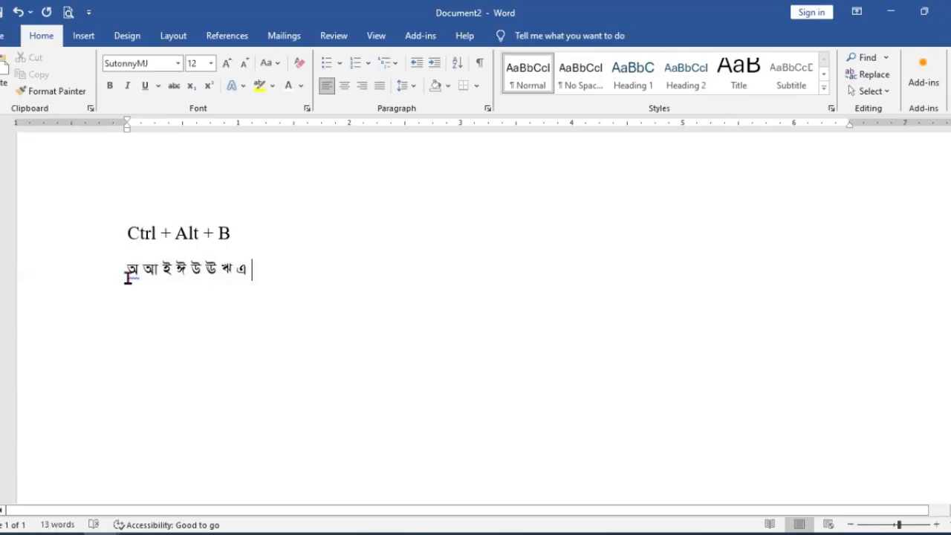
{"action": "left_click_drag", "start_coordinate": [128, 277], "coordinate": [155, 277]}
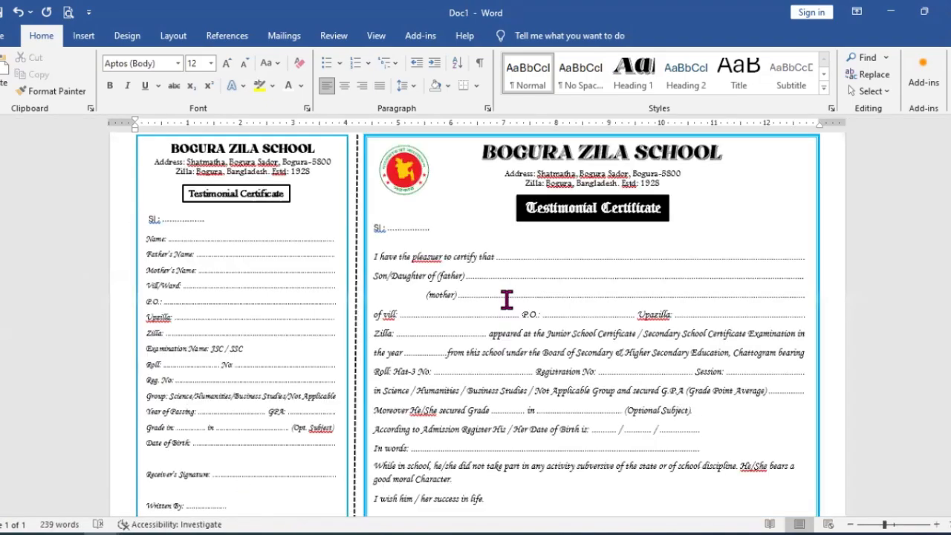
Step: Switch to the testimonial certificate document Doc1
{"action": "left_click", "coordinate": [505, 298]}
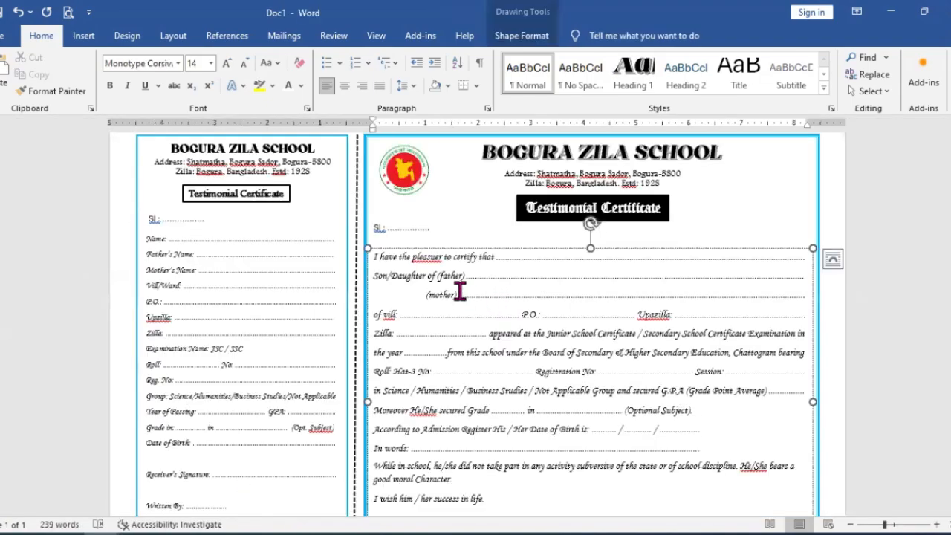